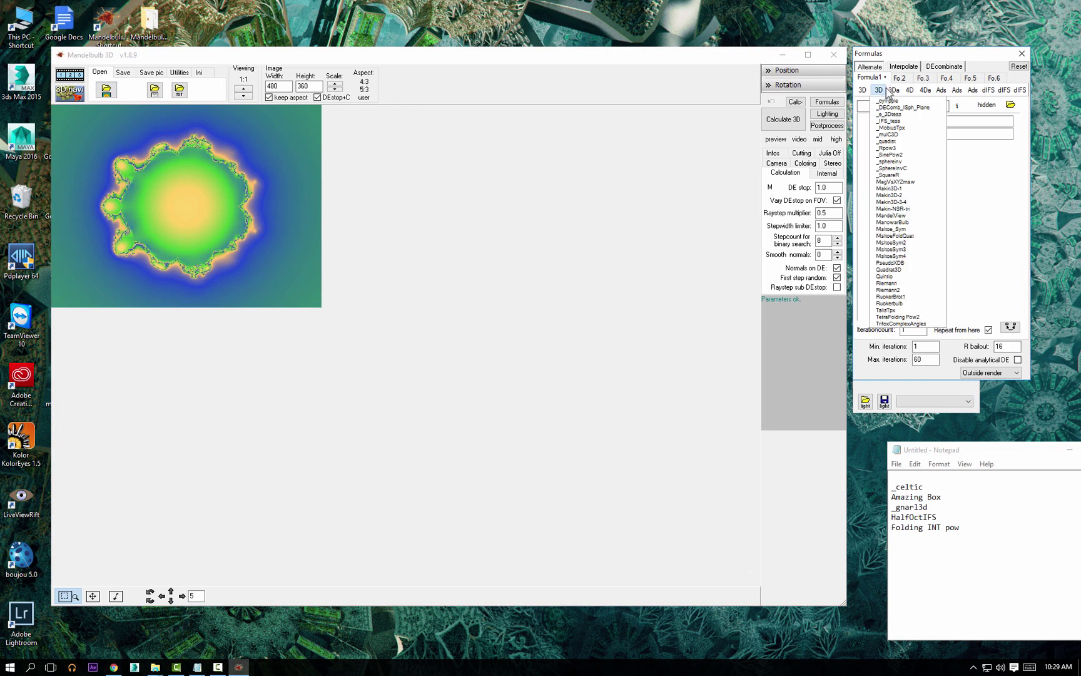
- Fill the five formula slots with _CelticMode, Amazing Box, _gnarl3D, HalfOctIFS and Folding Int Pow
click(915, 108)
click(915, 158)
click(925, 78)
mouse_move(927, 91)
click(912, 289)
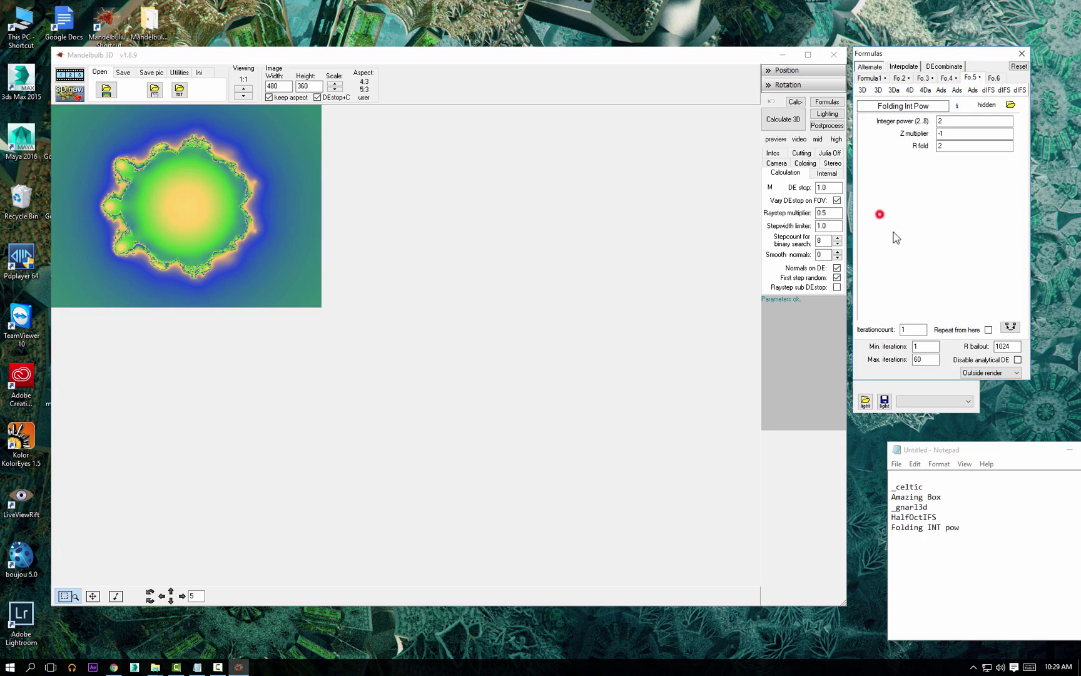
- Open the 3D navigator, turn off fixed zoom and steps, and reposition the camera around the fractal
click(69, 89)
click(461, 460)
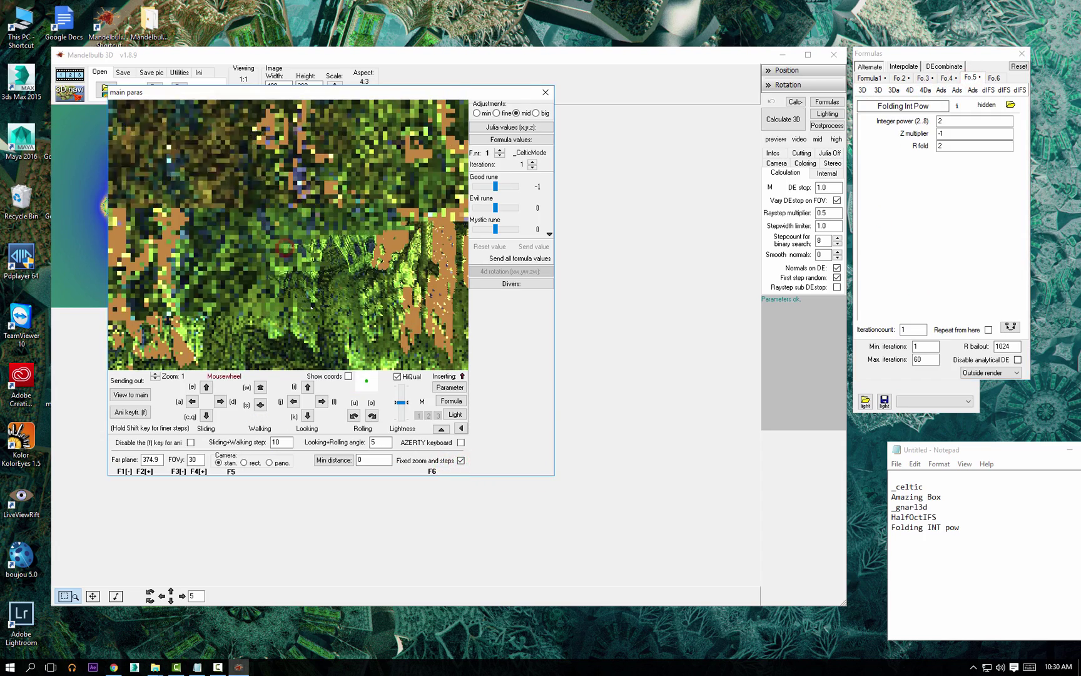
click(461, 461)
click(340, 244)
scroll(288, 235, down, 5)
click(288, 236)
- Enable Julia mode and fly the camera in and out to explore the fractal
click(495, 126)
click(478, 139)
click(289, 238)
scroll(288, 235, up, 8)
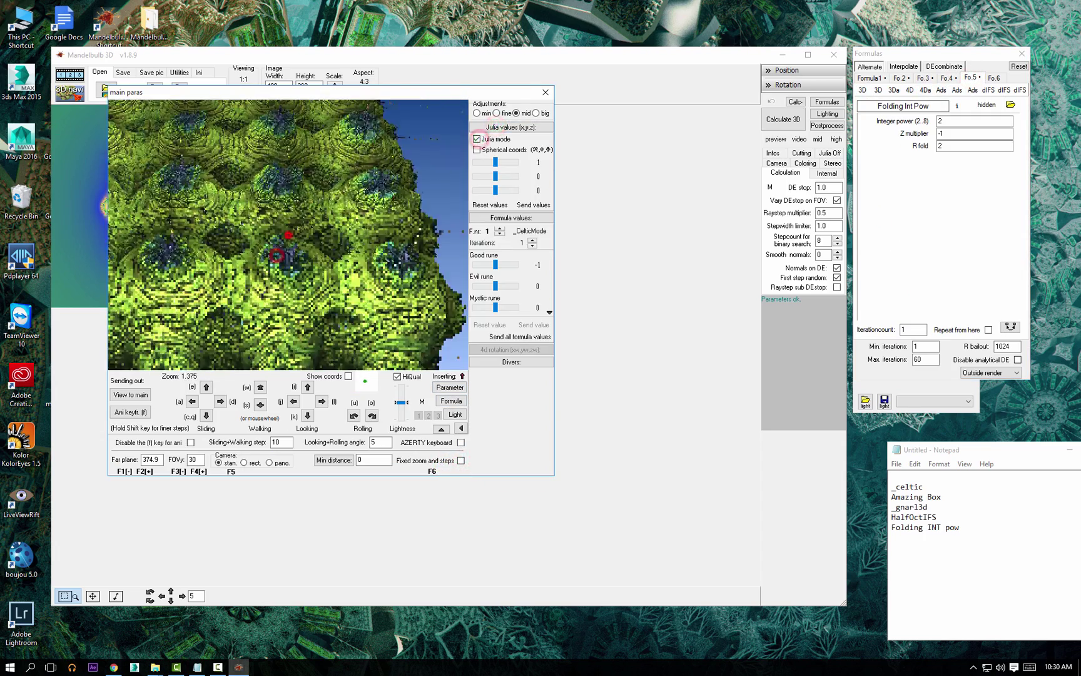
scroll(288, 235, up, 6)
click(289, 236)
click(294, 263)
scroll(289, 236, up, 4)
click(288, 235)
click(319, 271)
scroll(288, 236, down, 10)
click(289, 236)
- Set the Julia values to 0.525, -1.5 and 2.4, and turn Julia mode off
drag(495, 163, 499, 190)
click(477, 139)
scroll(297, 251, up, 5)
scroll(289, 236, down, 7)
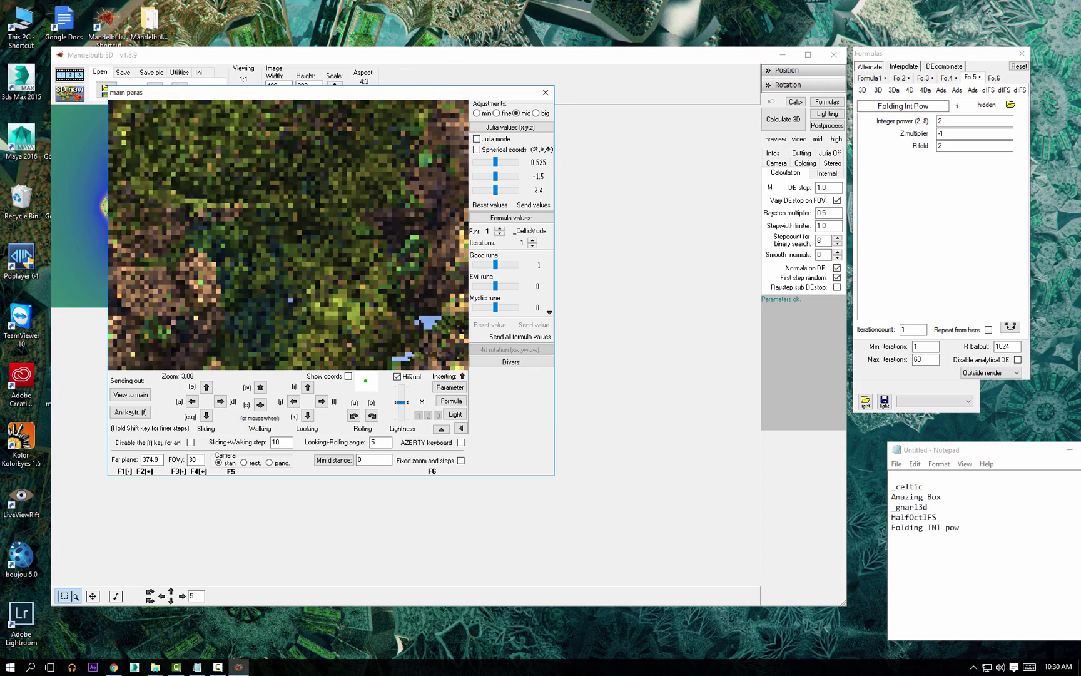
- Try other iteration counts and parameter values for formulas 1 and 2
click(532, 245)
drag(495, 265, 490, 309)
click(500, 230)
click(532, 240)
click(533, 246)
- Set the _gnarl3D iterations to 0 and re-aim the camera at the structure
click(500, 229)
click(533, 246)
click(287, 239)
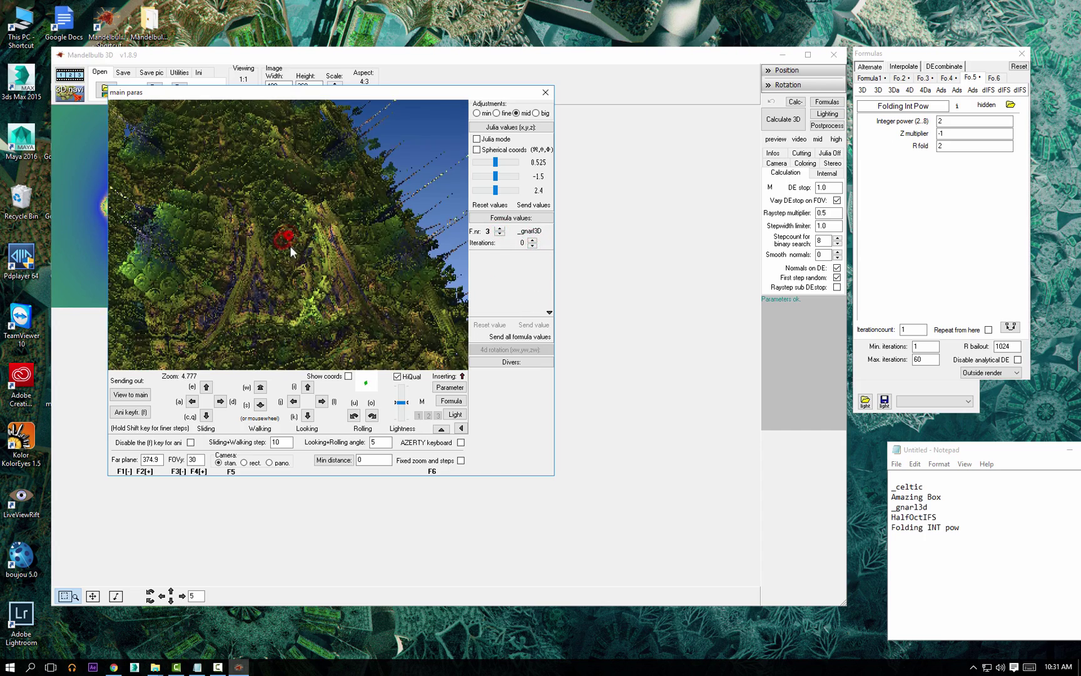
- Set Folding Int Pow to integer power 4 and R fold 1.025, and enable Julia mode
drag(495, 264, 481, 310)
click(491, 325)
click(477, 139)
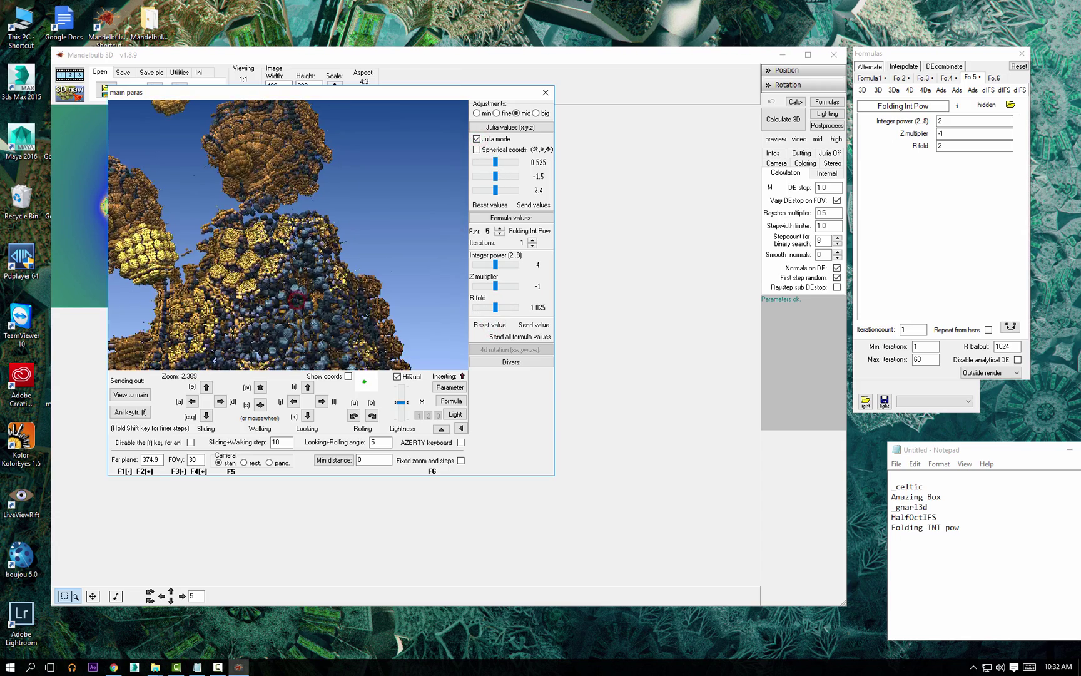
- Set the _gnarl3D iterations to 1 and reposition the camera on the fractal
double_click(500, 234)
click(383, 250)
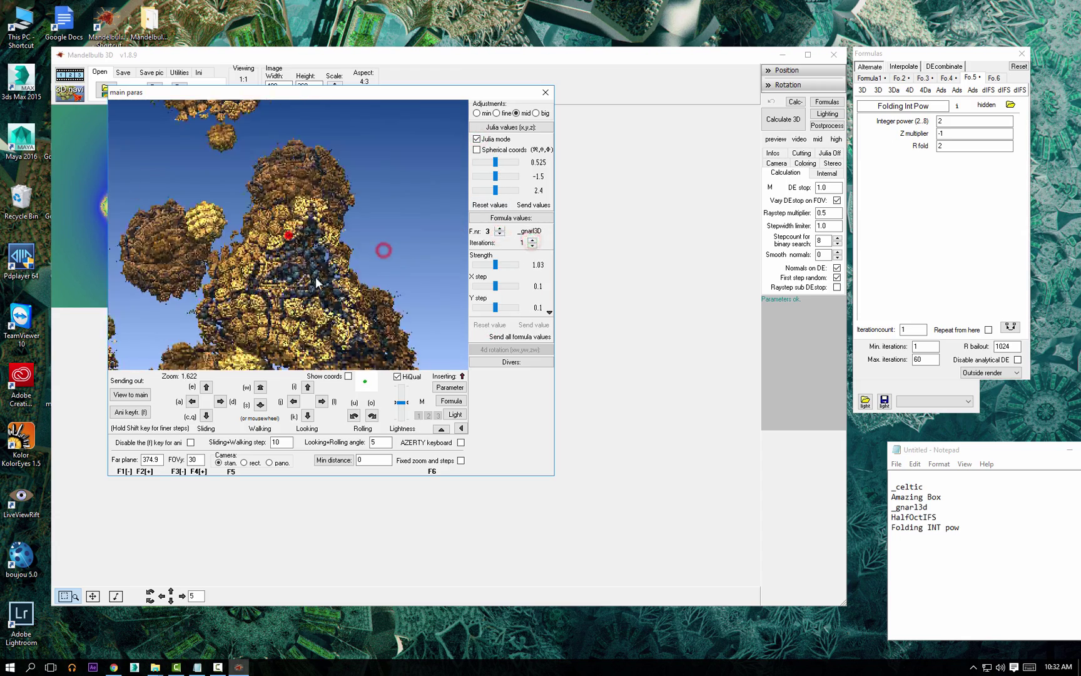
click(347, 262)
right_click(301, 245)
right_click(289, 235)
- Switch Julia mode off and set the _gnarl3D strength to 0.955
click(477, 139)
click(476, 139)
drag(496, 265, 493, 265)
- Fly the camera deep into the structure and frame the scene for rendering
click(298, 231)
right_click(297, 231)
right_click(294, 234)
right_click(290, 236)
right_click(283, 231)
scroll(283, 231, up, 10)
scroll(289, 235, up, 5)
click(289, 235)
- Shorten the navigator's far plane, and set the main image to 1280 by 720 pixels with 1:2 viewing
double_click(161, 460)
text(20)
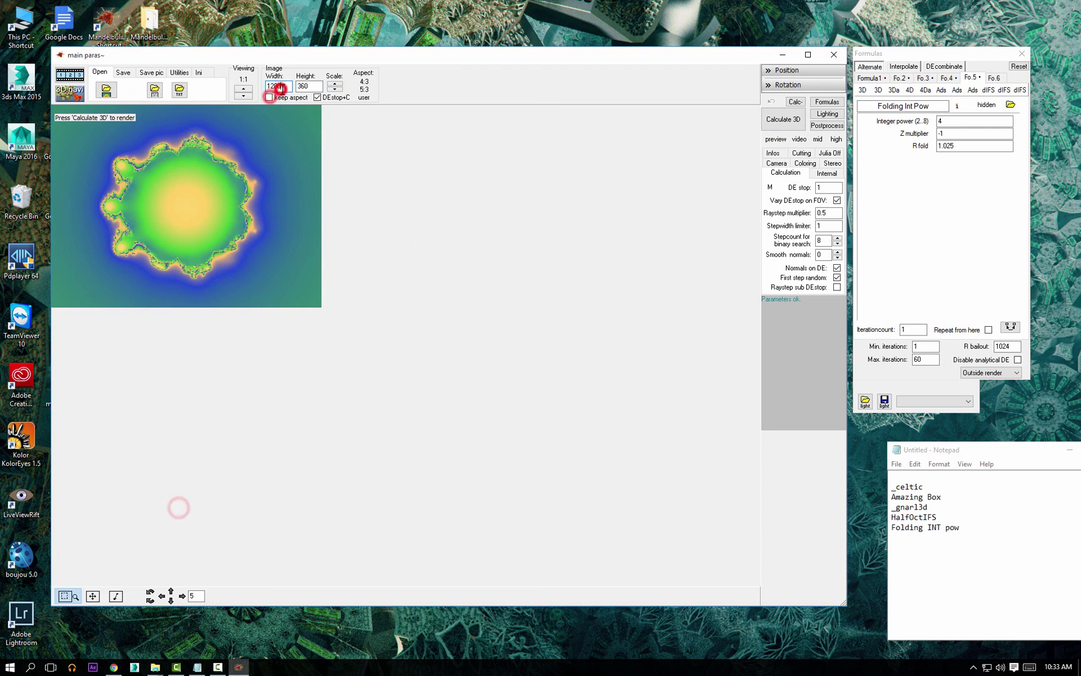
click(243, 95)
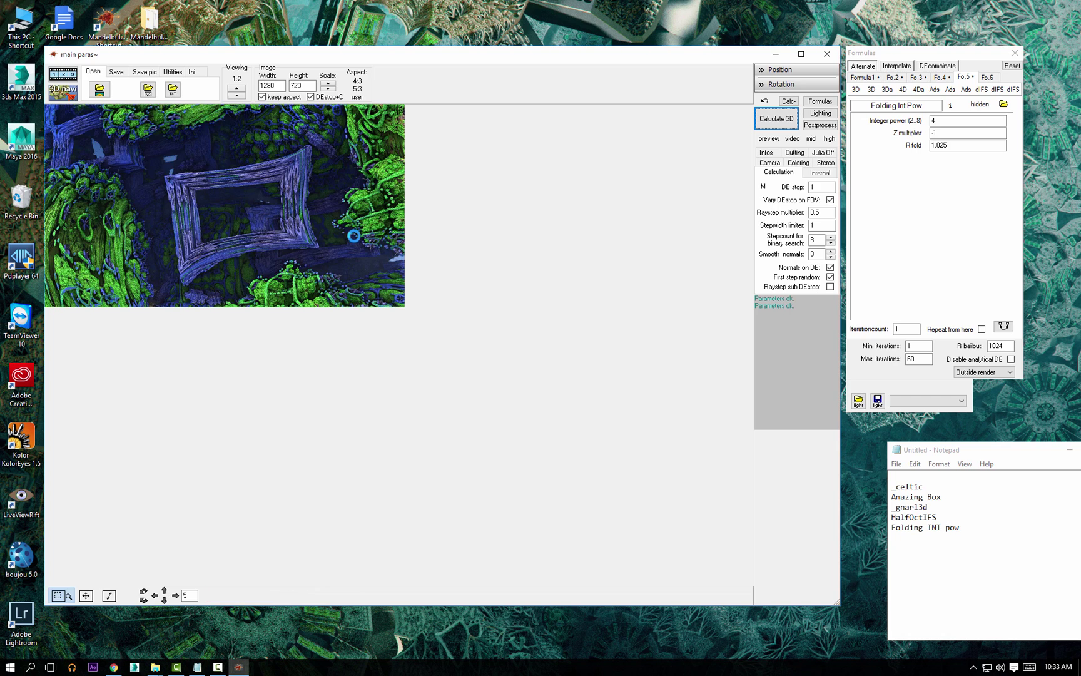
- Apply the MetalOrange light preset to the render and reduce the ambient depth amount
click(959, 401)
click(945, 414)
click(959, 402)
scroll(942, 399, down, 4)
scroll(944, 401, down, 2)
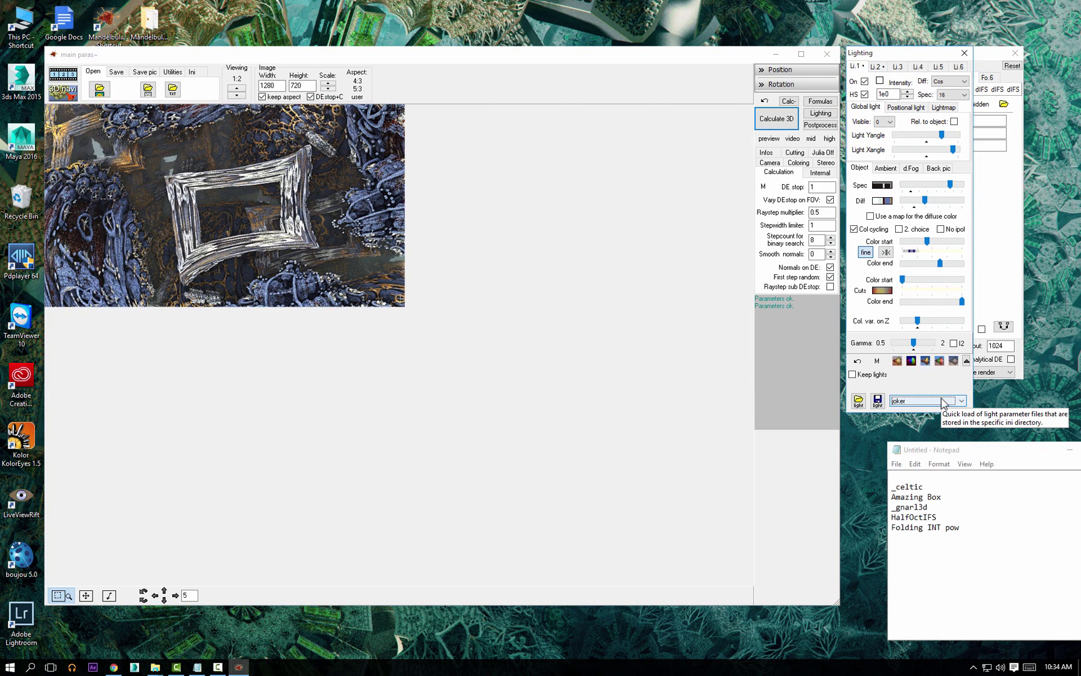
scroll(941, 403, down, 2)
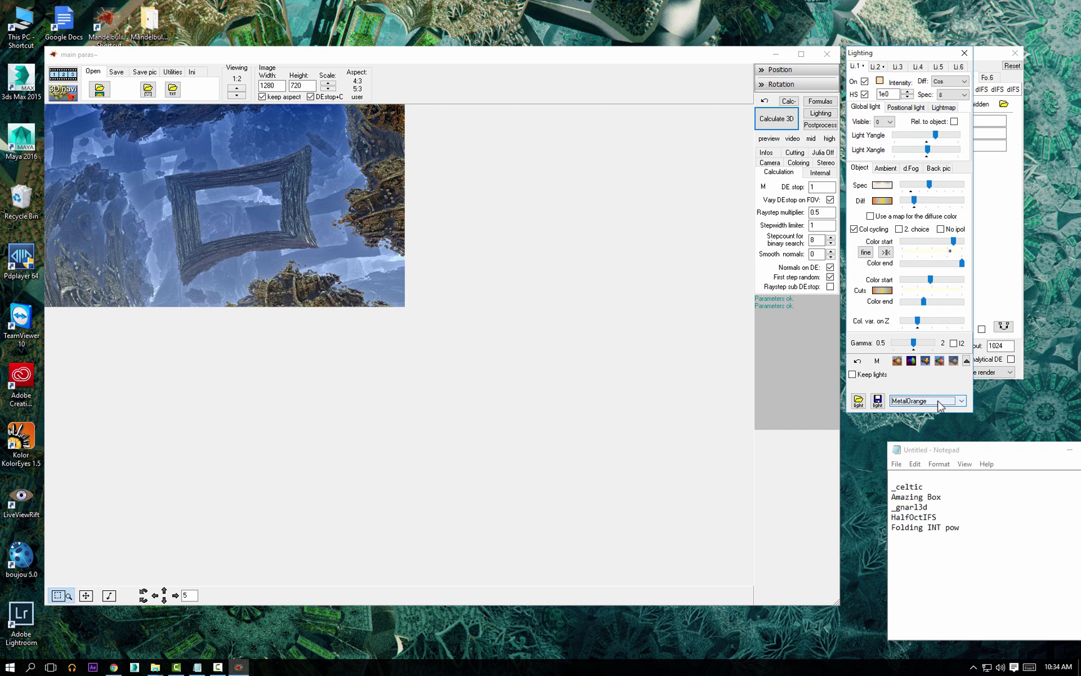
drag(933, 200, 927, 206)
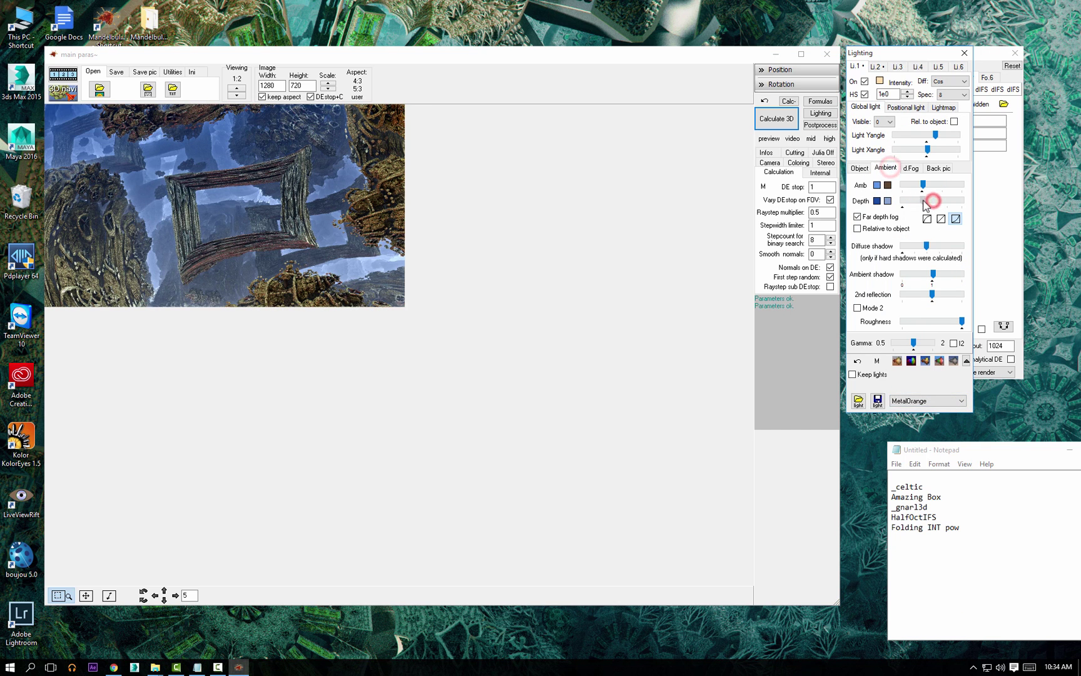
- Set up automatic DEAO ambient shadows in post-processing and inspect the rendered image at another viewing scale
click(826, 125)
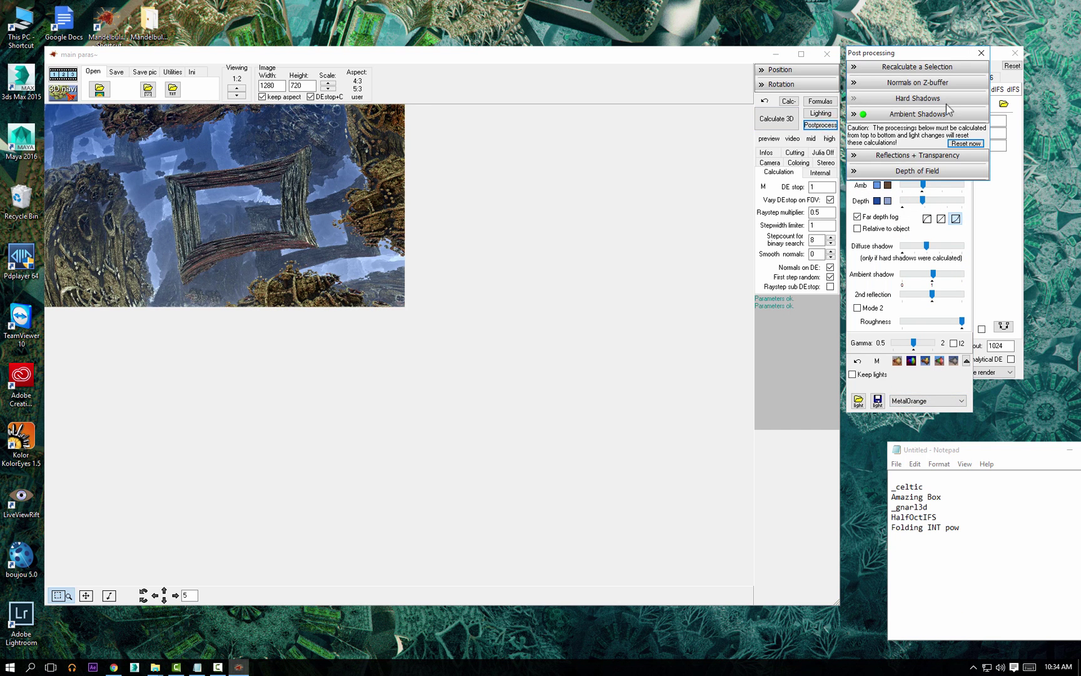
click(853, 113)
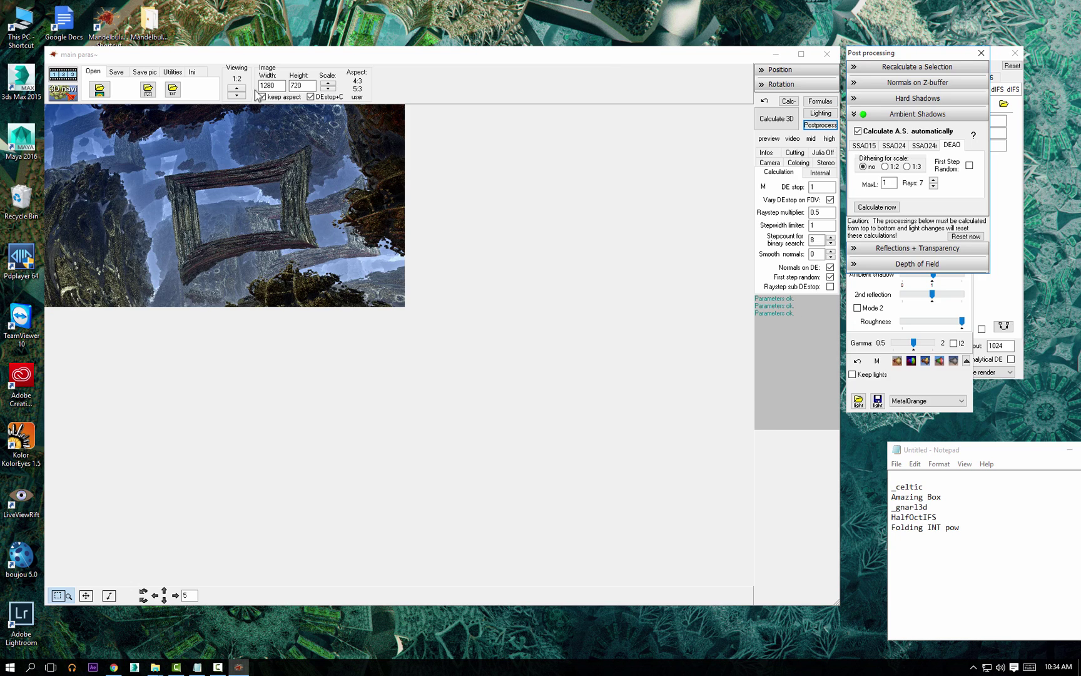
click(236, 89)
click(237, 95)
drag(893, 52, 966, 203)
- Reopen the navigator and insert the main image's parameters into it
click(63, 93)
click(440, 386)
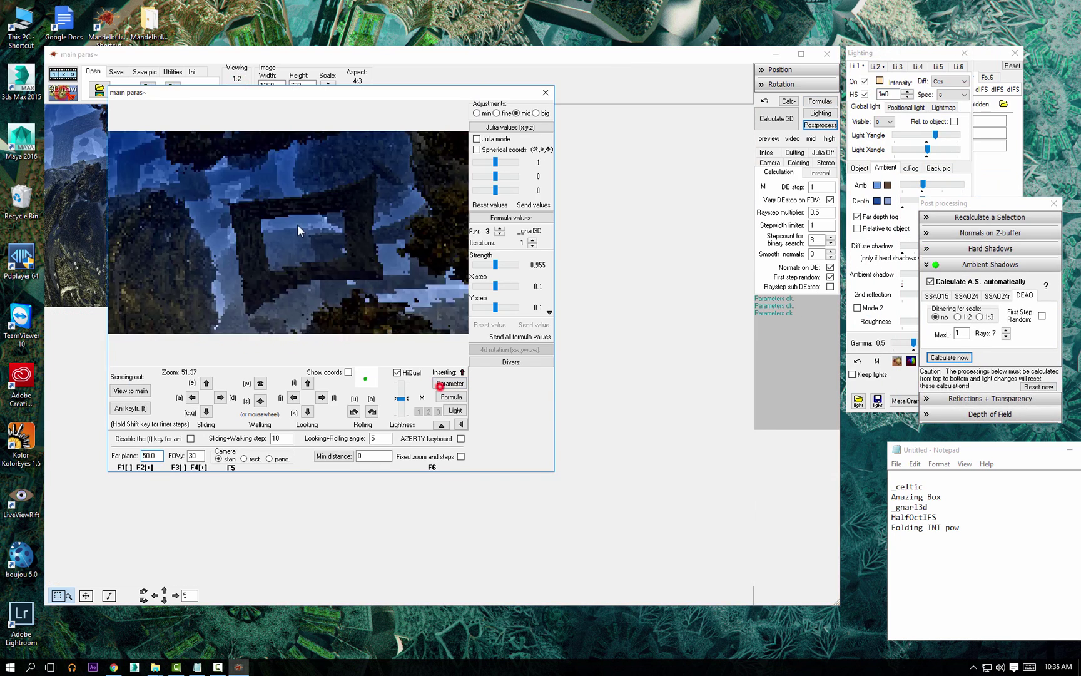
click(289, 232)
- Set the navigator's far plane to 200 and raise the preview lightness while repositioning the camera
double_click(159, 455)
text(200)
click(328, 227)
click(288, 232)
drag(401, 398, 401, 394)
click(299, 243)
- Compare the preview without _gnarl3D, restore its single iteration, and set its X step to 0.25
click(532, 245)
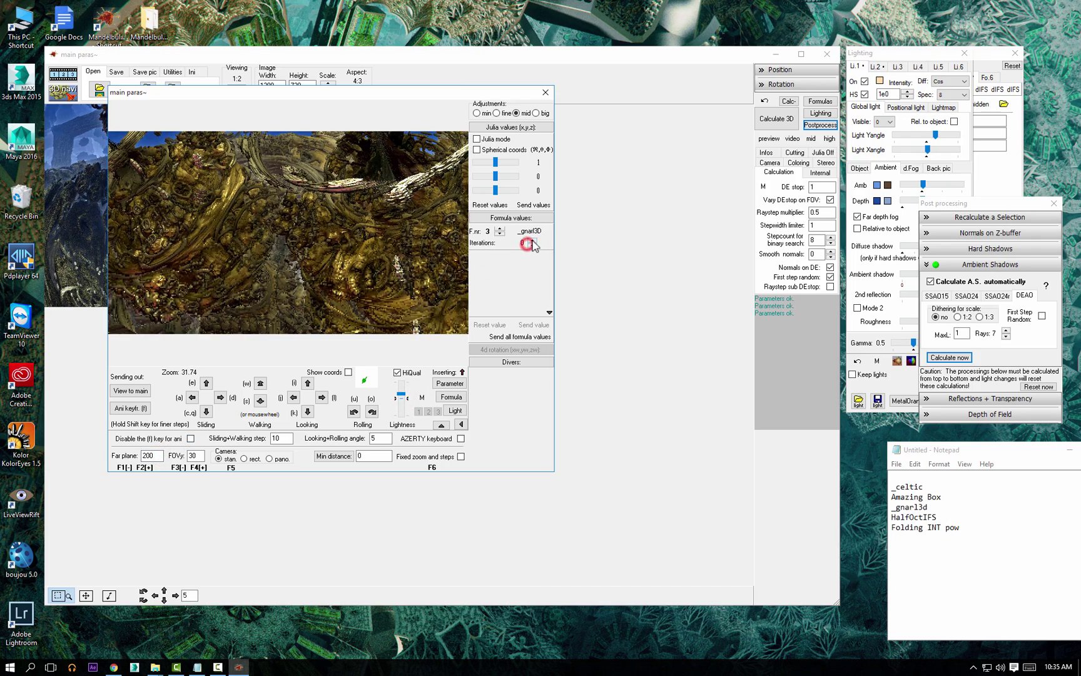
click(532, 240)
click(498, 288)
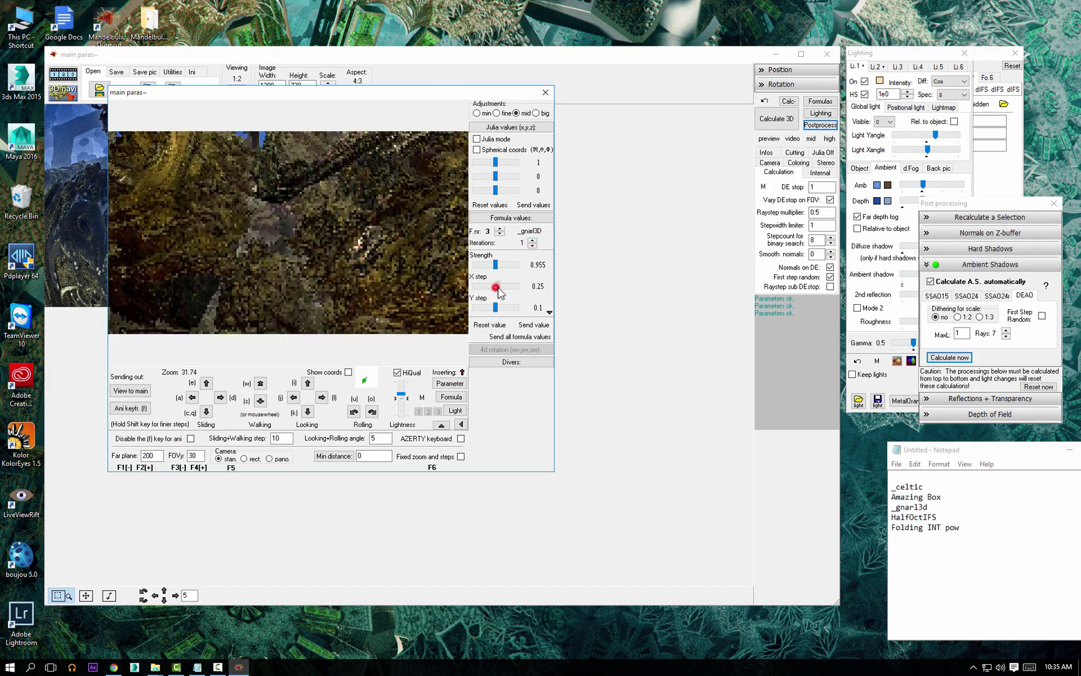
- Send the view to the main image, swap HalfOctIFS and _gnarl3D between slots 3 and 4, and reload the parameters
click(139, 395)
drag(897, 57, 934, 270)
click(926, 56)
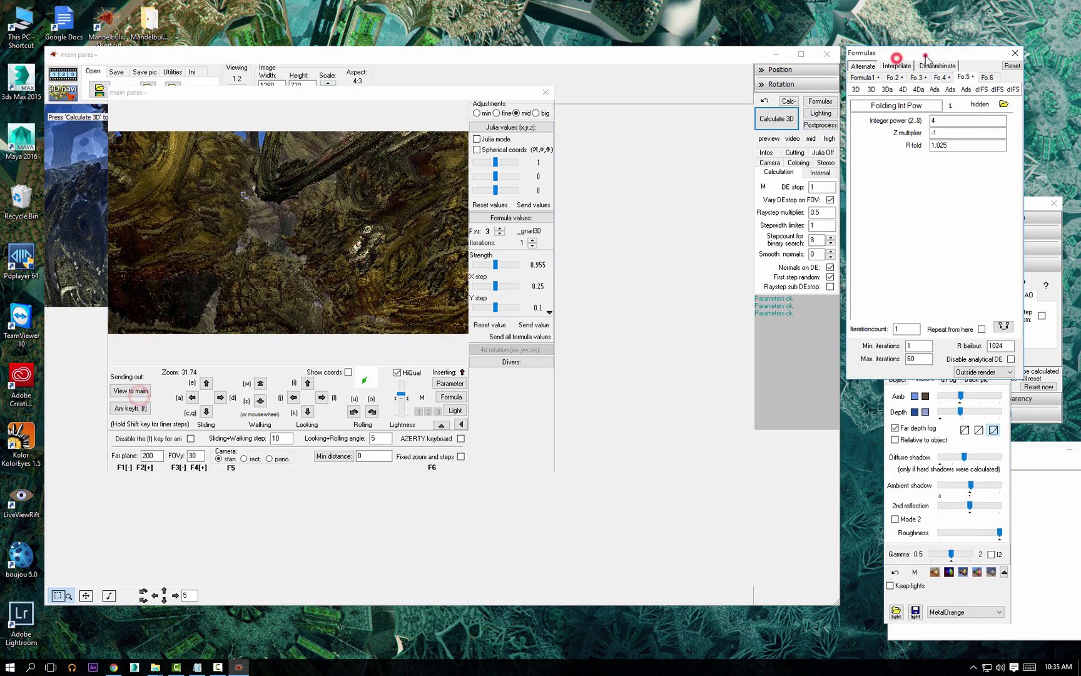
click(1005, 327)
click(450, 383)
- Move the camera toward the opening and set the far plane to 60
click(344, 230)
click(288, 233)
text(60)
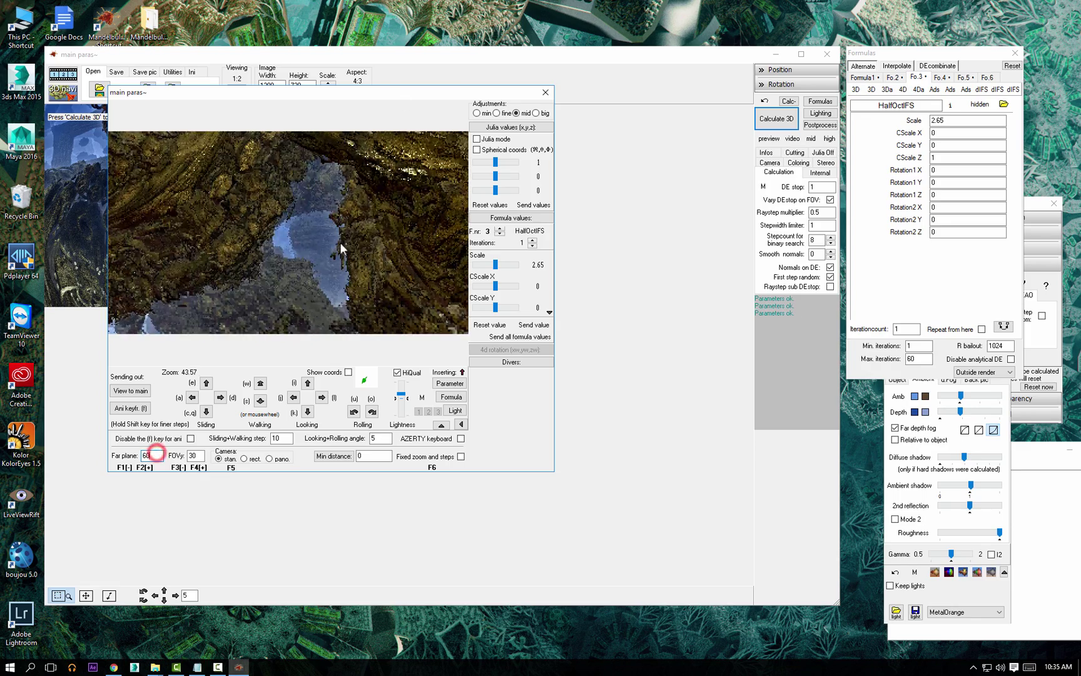
- Set the HalfOctIFS scale to 2.45, and try other CScale and Rotation1 X values before resetting them
mouse_move(496, 264)
mouse_down()
mouse_move(515, 268)
mouse_move(498, 266)
mouse_up()
click(497, 323)
mouse_move(495, 307)
mouse_down()
mouse_move(501, 283)
mouse_move(514, 284)
mouse_move(504, 285)
mouse_move(500, 266)
mouse_move(477, 268)
mouse_move(495, 286)
mouse_up()
click(496, 325)
click(548, 311)
click(548, 311)
drag(495, 307, 495, 308)
click(495, 322)
- Compare higher HalfOctIFS iteration counts, return to one iteration, and reposition the camera
click(533, 239)
click(402, 237)
click(288, 232)
click(533, 240)
click(533, 246)
click(532, 246)
click(299, 246)
click(288, 232)
- Compare _gnarl3D off and on, and set its strength to 0.99
click(498, 229)
click(498, 228)
click(533, 246)
click(532, 240)
click(533, 264)
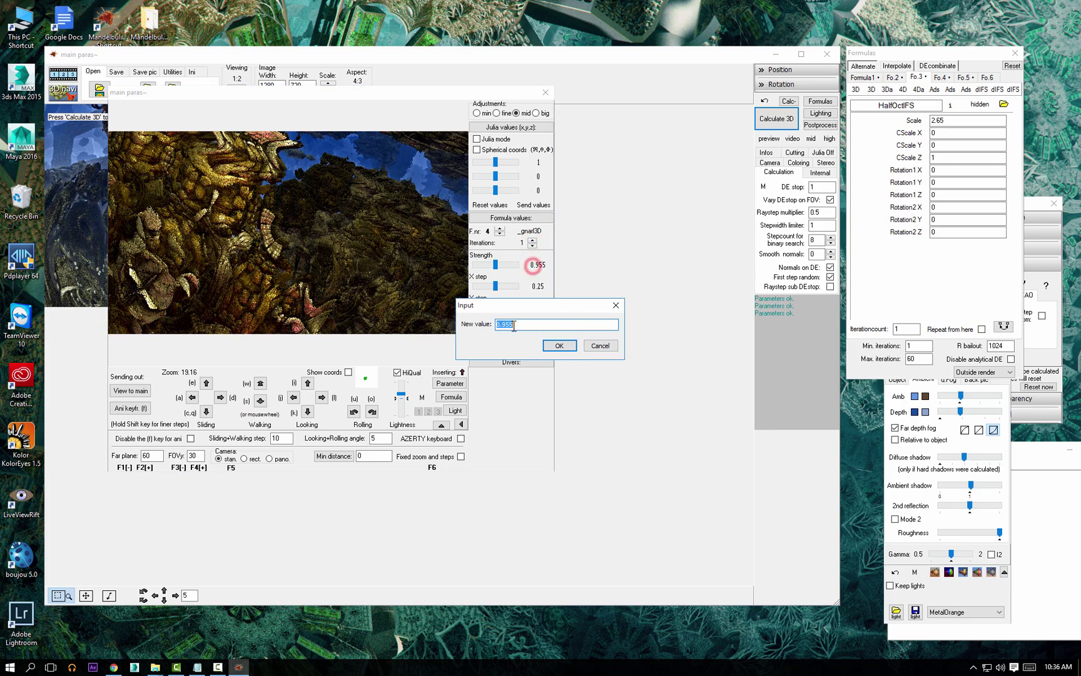
text(0.99)
key(Return)
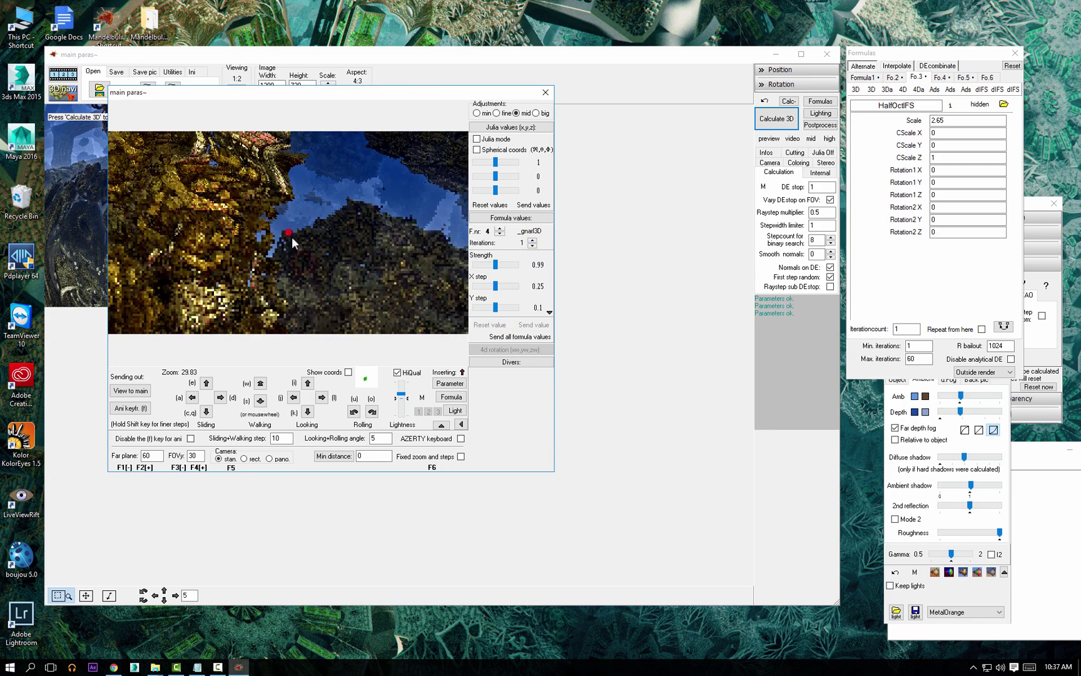
- Send the navigator view to the main image and calculate it in 3D
click(131, 390)
click(771, 113)
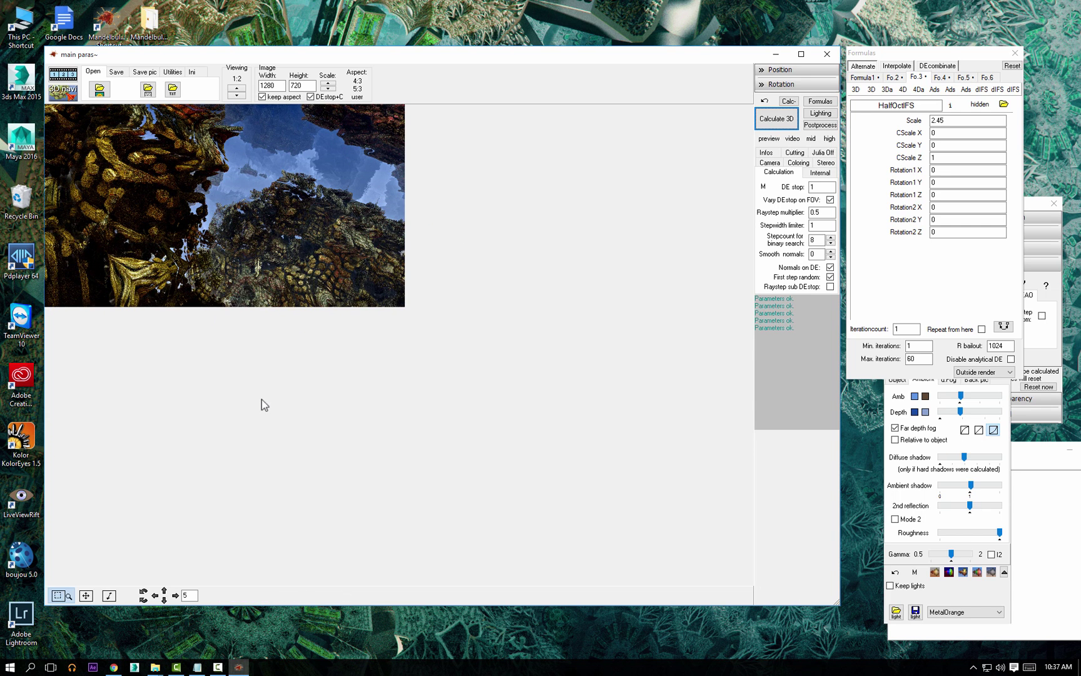
- Lower the iteration count of formula 2 in the navigator and reposition the camera
click(64, 91)
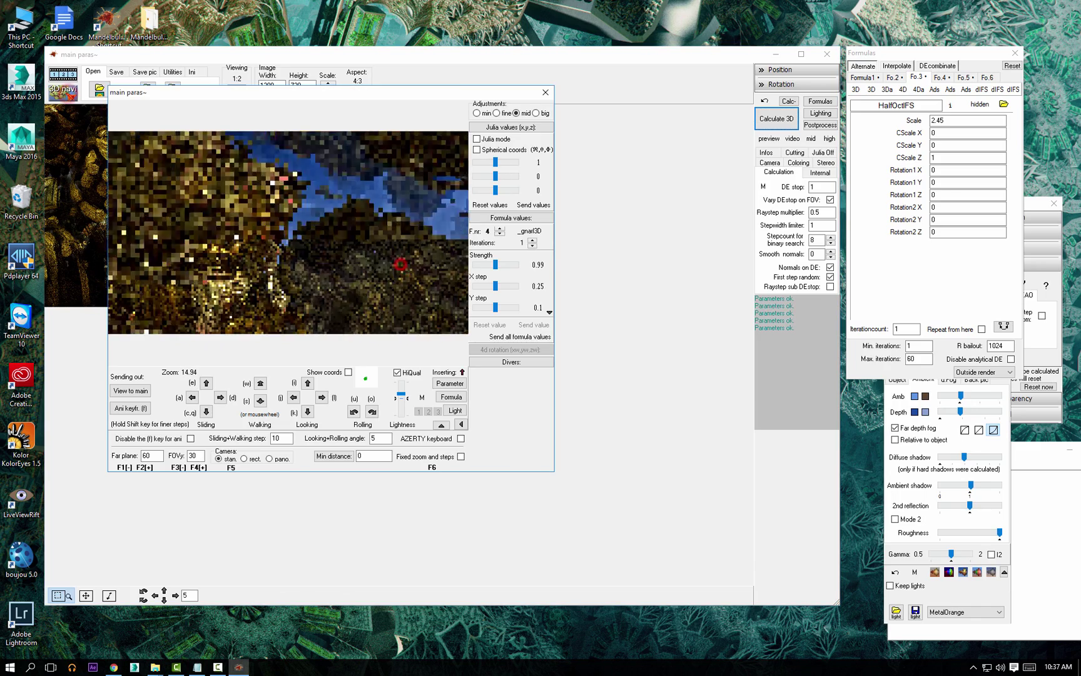
click(288, 232)
click(500, 234)
click(500, 234)
click(532, 245)
click(532, 246)
click(367, 273)
click(288, 232)
- Set the HalfOctIFS iterations to 2 and fly the camera further into the structure
click(499, 229)
click(532, 240)
click(381, 244)
scroll(289, 232, up, 3)
click(289, 232)
scroll(300, 251, up, 4)
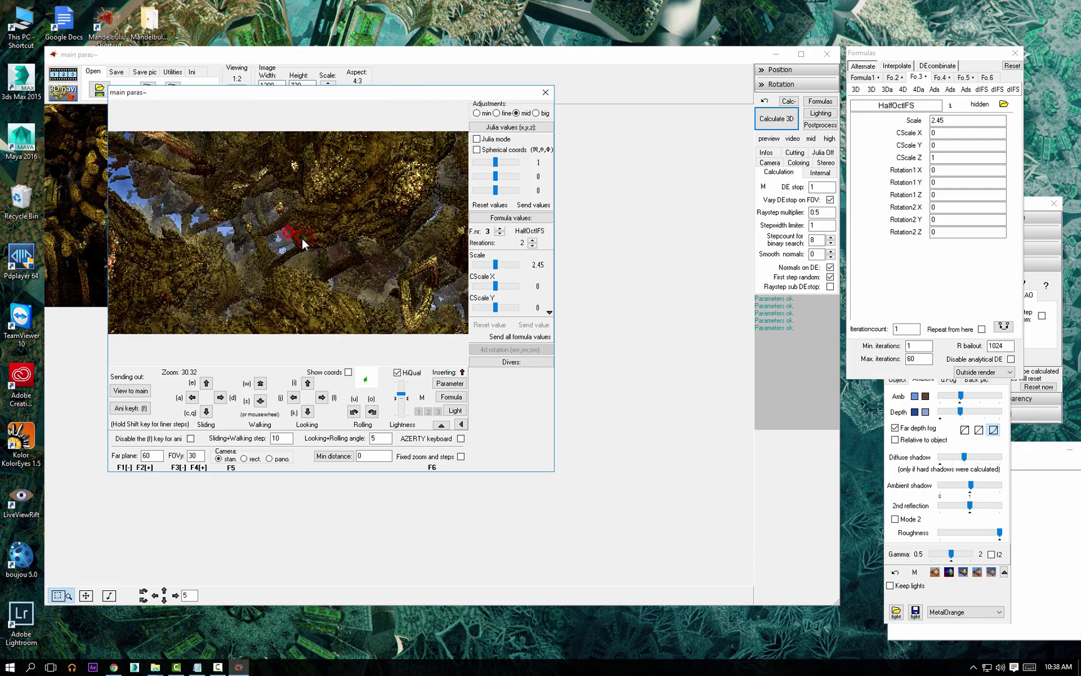
scroll(302, 237, up, 7)
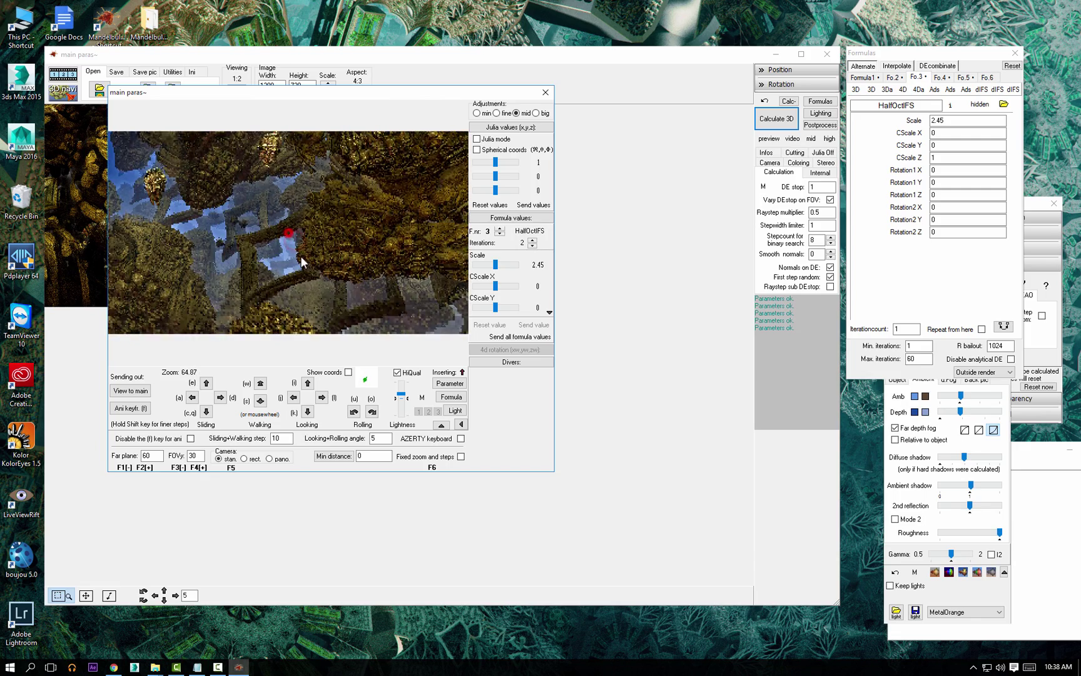
- Set the _gnarl3D iterations to 0 and the Folding Int Pow iterations to 2
click(501, 229)
click(532, 245)
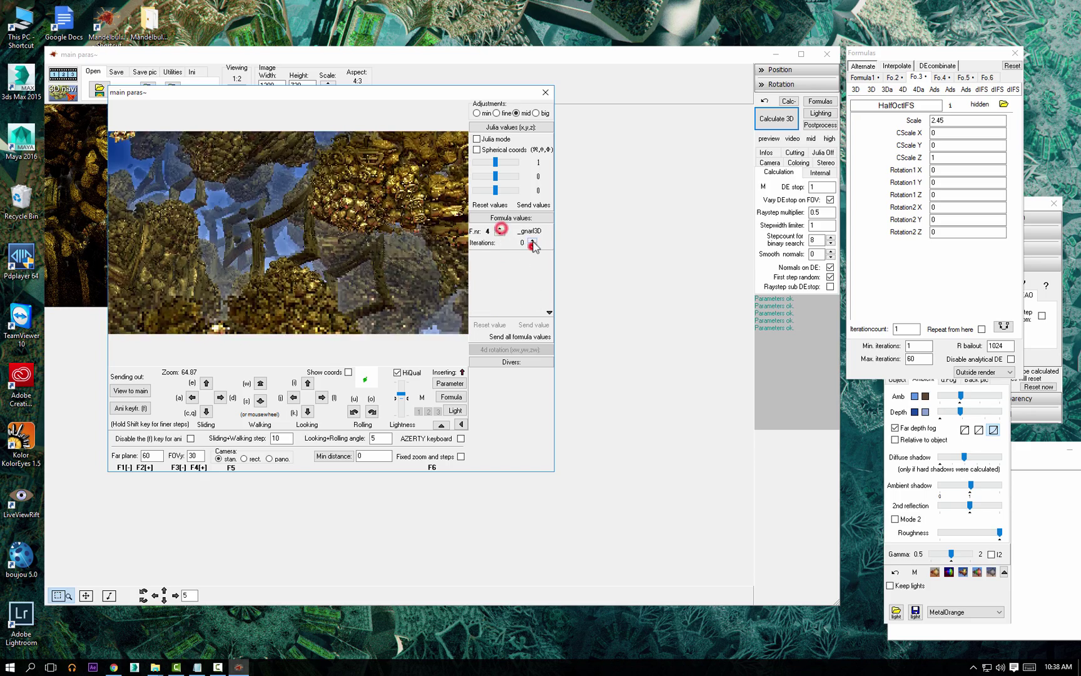
click(533, 241)
click(532, 246)
click(498, 230)
click(531, 241)
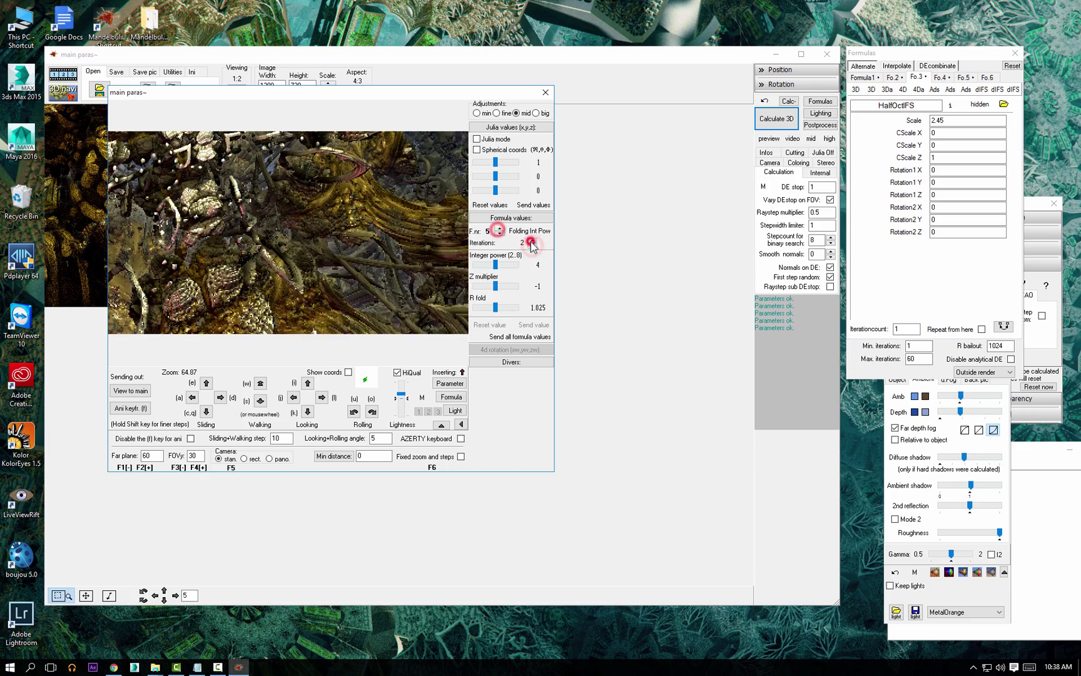
- Reframe the view in the navigator and calculate the main image in 3D
drag(408, 236, 399, 255)
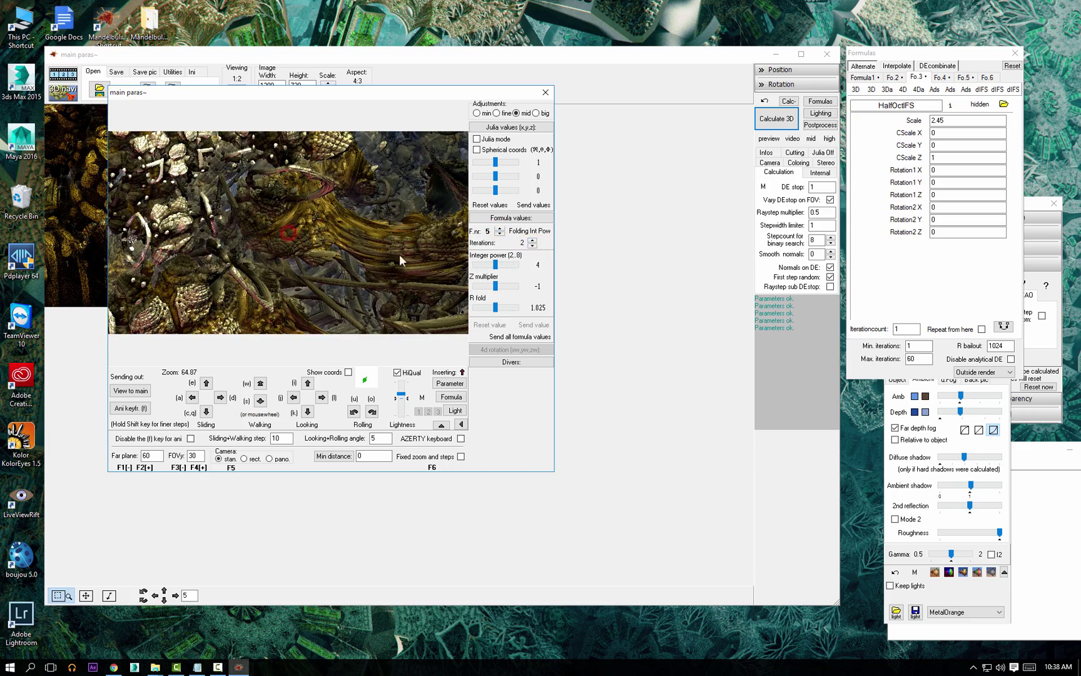
click(320, 232)
click(776, 118)
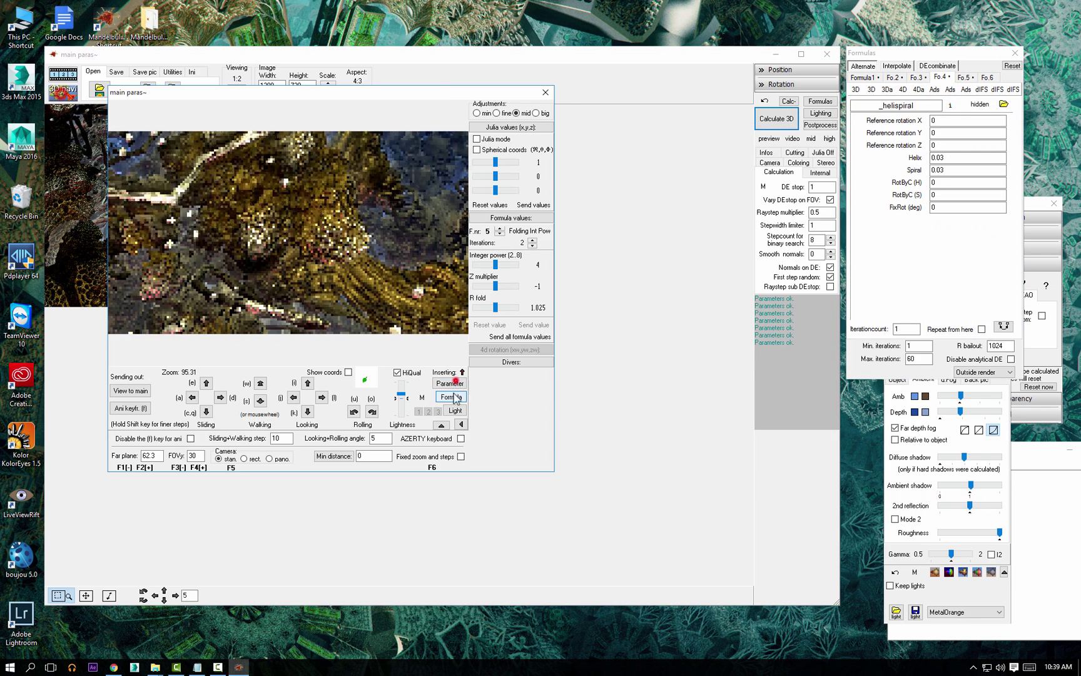
- Insert the parameters with _helispiral as formula 4 into the navigator and try other Helix and Spiral values
click(457, 381)
click(548, 311)
click(549, 312)
drag(495, 286, 502, 310)
click(493, 326)
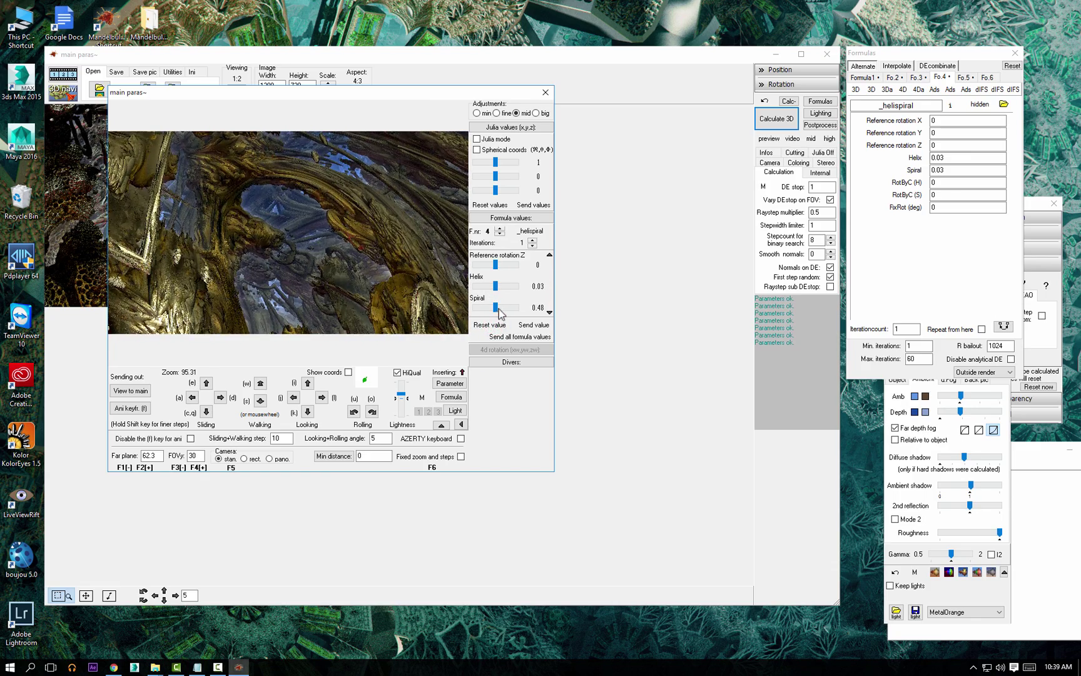
- Compare the view with Julia mode and other _helispiral iteration counts, and set Spiral to 0.08
click(480, 137)
click(480, 137)
click(533, 241)
click(533, 245)
drag(494, 308, 495, 310)
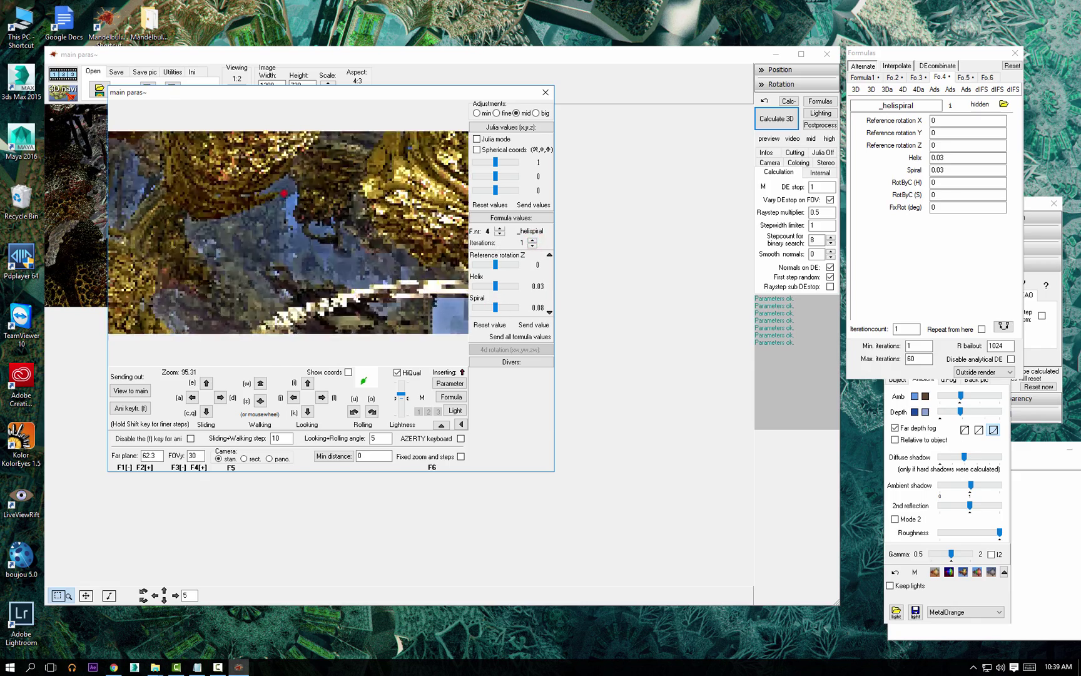
- Set the far plane to 150 and move the camera further into the scene
scroll(288, 232, up, 5)
double_click(158, 457)
text(150)
click(288, 233)
click(157, 457)
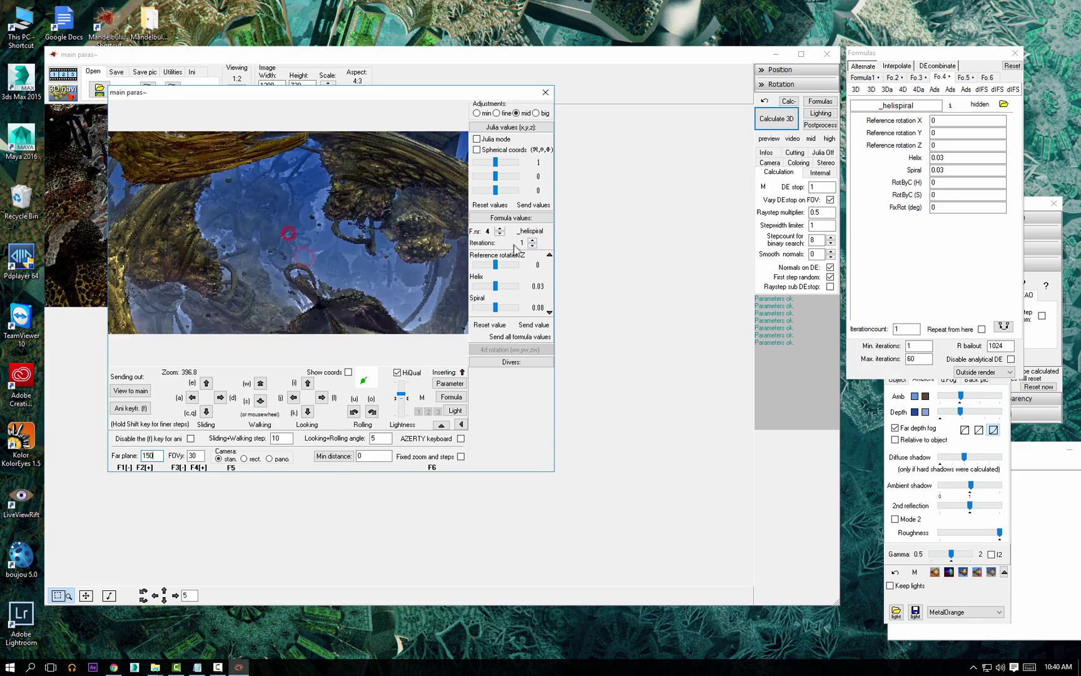
- Adjust the Folding Int Pow iterations, reframe the view, and calculate the main image in 3D
click(500, 229)
click(533, 243)
click(306, 253)
click(778, 119)
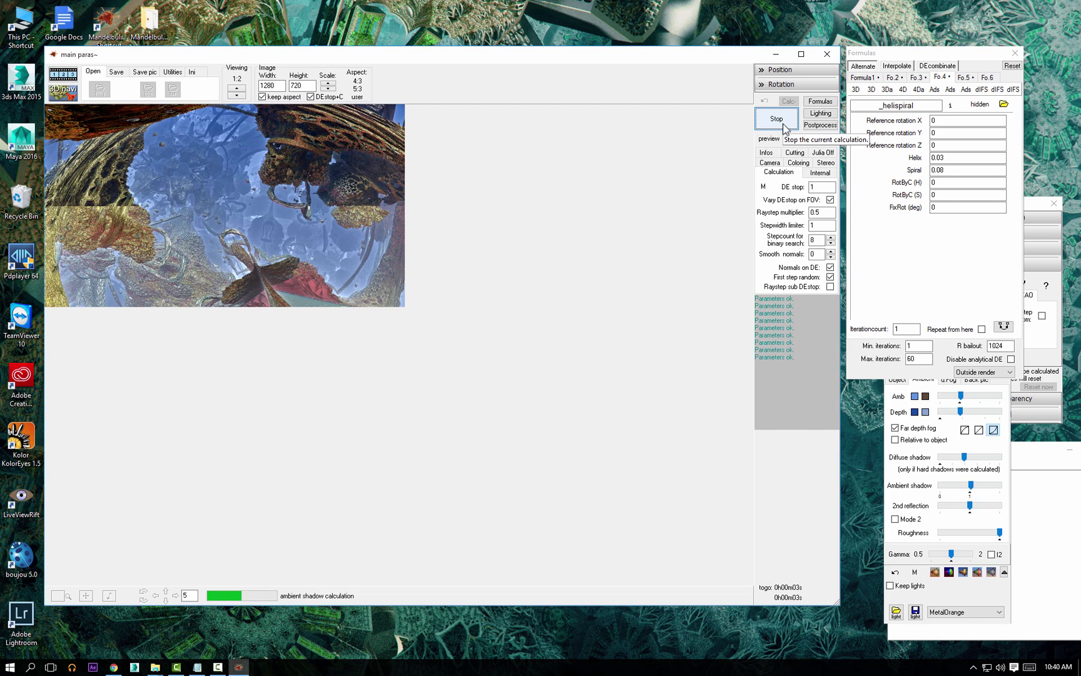
- Move and turn the navigator camera to frame the dark central structure between the large arches
click(67, 92)
key(a)
key(a)
key(a)
key(w)
key(w)
key(w)
key(w)
scroll(304, 271, up, 5)
drag(335, 330, 338, 275)
drag(288, 231, 275, 301)
drag(217, 240, 254, 332)
mouse_move(289, 233)
mouse_down()
mouse_move(240, 295)
mouse_move(288, 233)
mouse_up()
- Set the vertical field of view to 45, send the view to the main window, and calculate it in 3D
double_click(196, 455)
text(45)
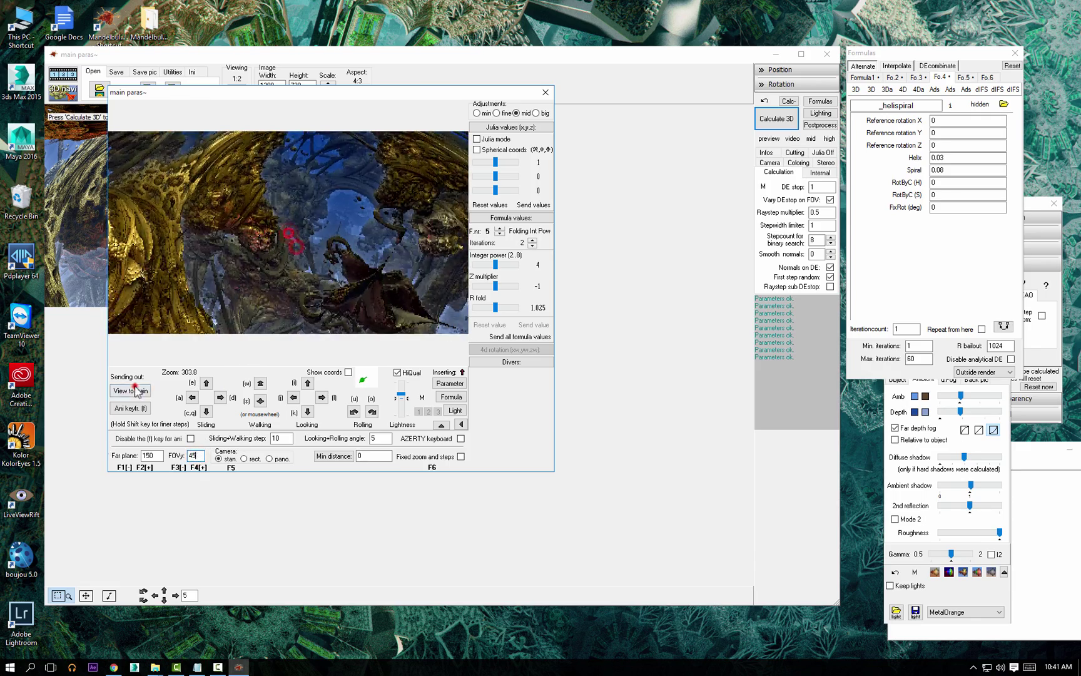
click(776, 118)
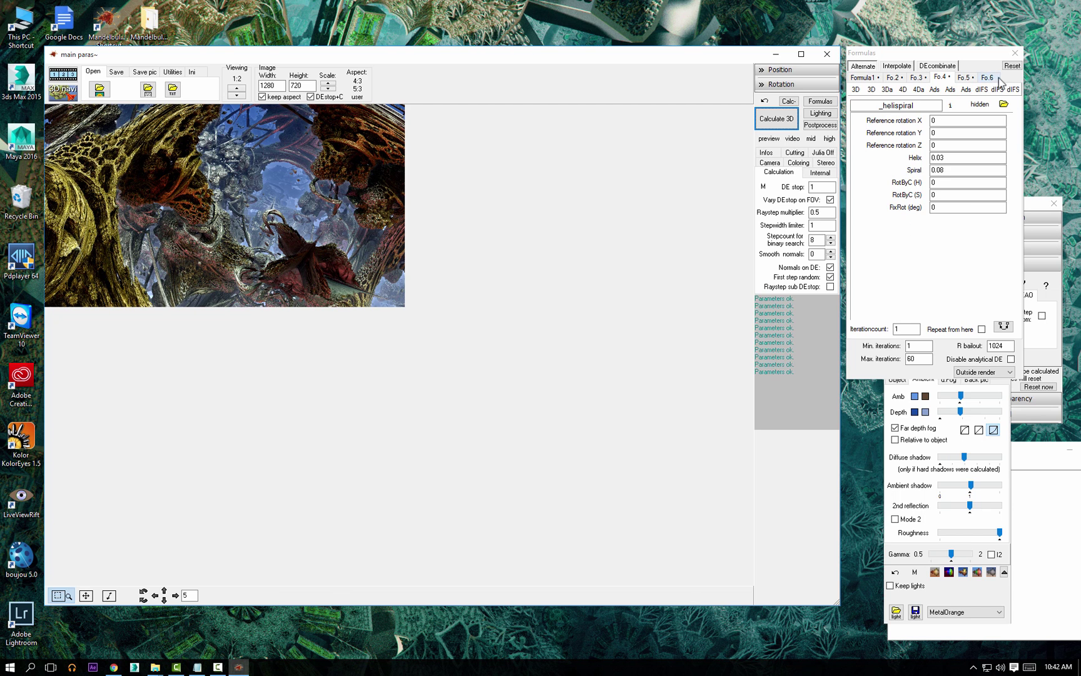
- Save the scene parameters as underwater in the project's production folders
click(153, 89)
drag(383, 301, 383, 369)
click(367, 323)
click(436, 320)
key(m)
double_click(436, 215)
double_click(439, 284)
double_click(422, 213)
click(417, 408)
text(underwater)
key(Return)
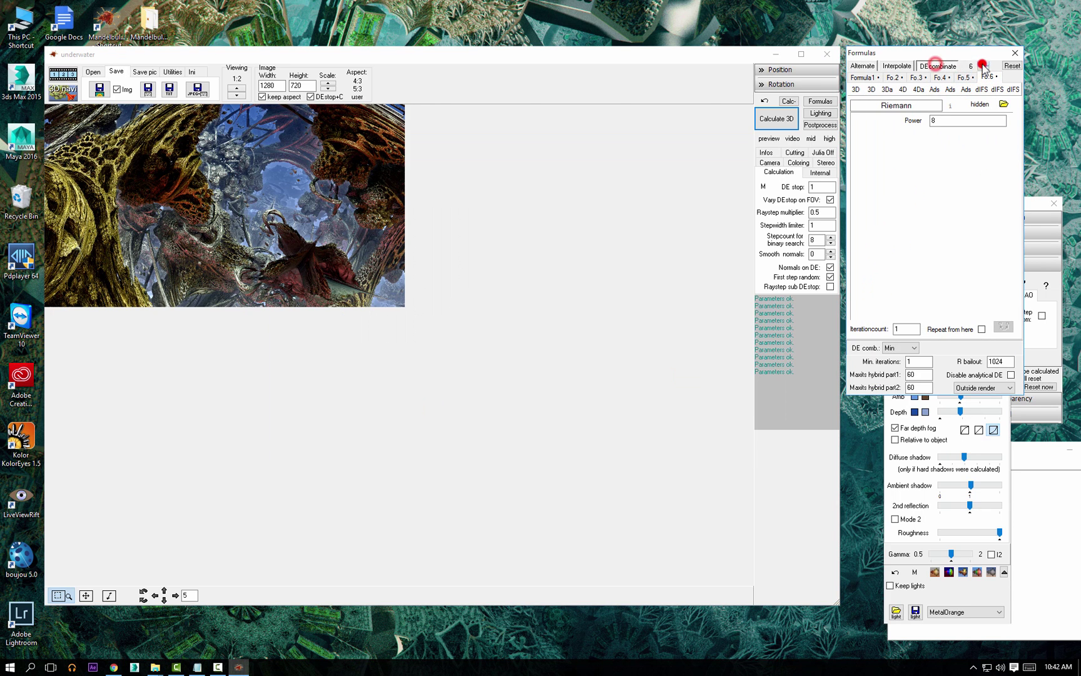
- Reset the position and insert the DEcombinate parameters with Riemann as formula 6 into the navigator
click(762, 70)
click(63, 89)
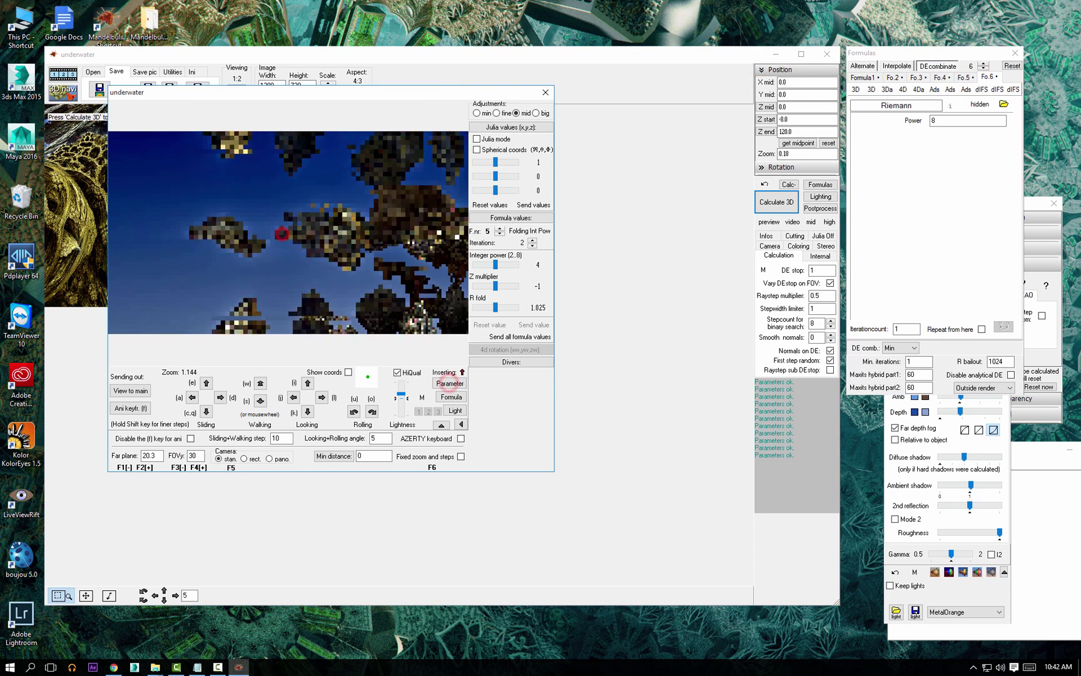
click(289, 233)
click(532, 240)
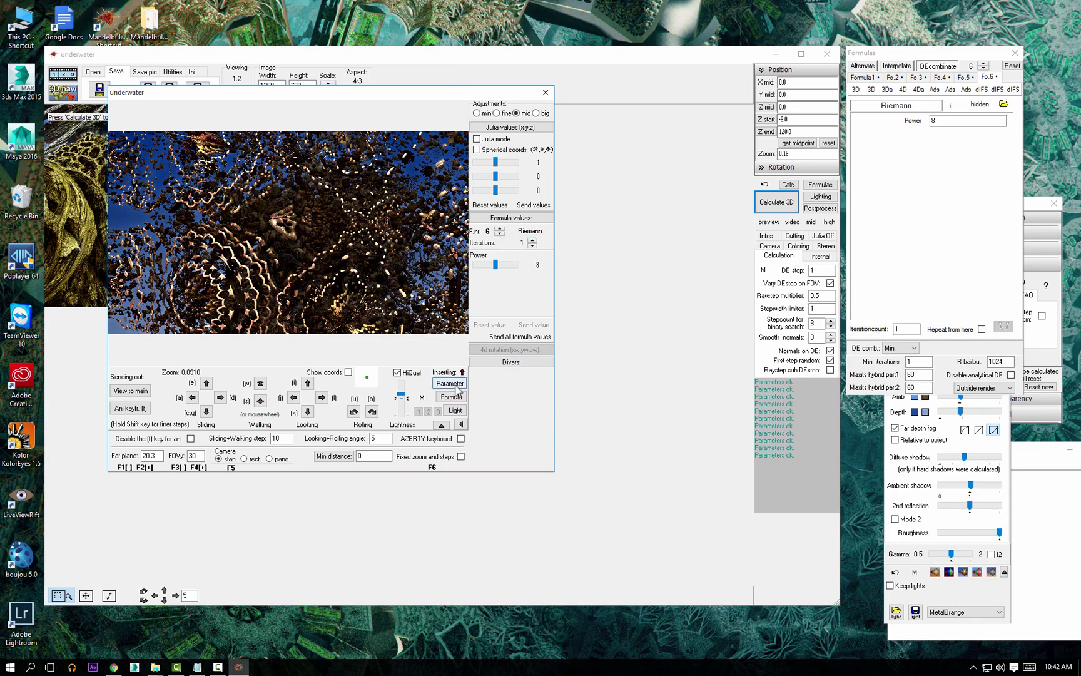
click(455, 384)
- Set the Riemann formula's Power to 9.5 and approach the resulting structure
drag(395, 267, 526, 266)
click(289, 233)
scroll(288, 233, up, 5)
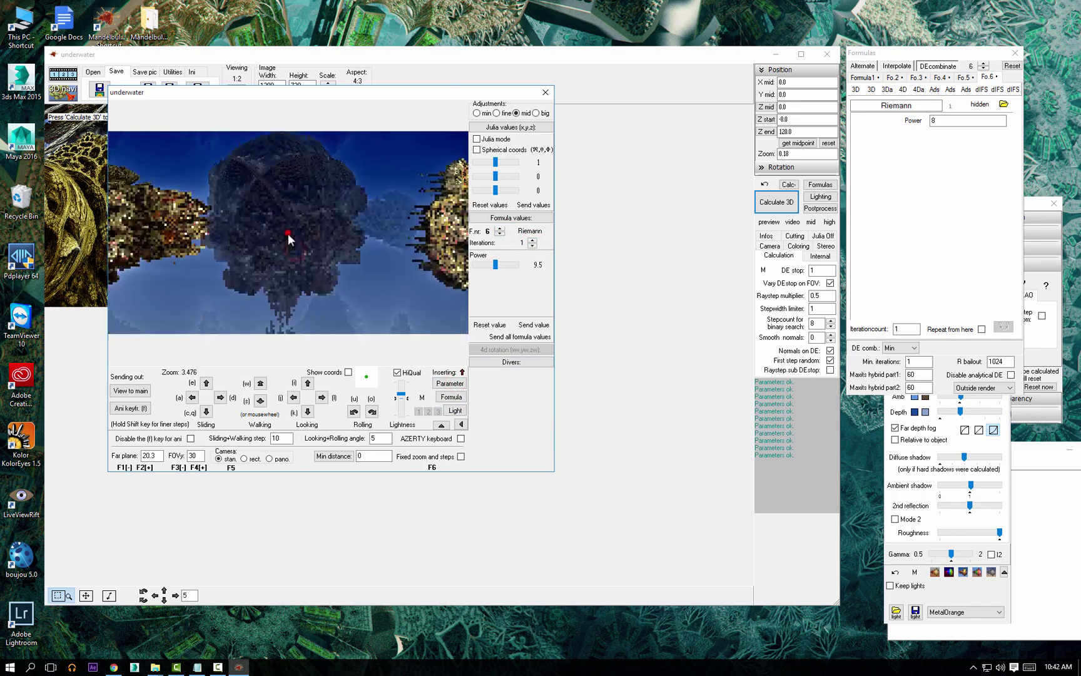
- Examine the Riemann hybrid up close by walking the camera into its surface, and try fixed zoom and steps
click(291, 236)
key(w)
key(w)
key(w)
key(w)
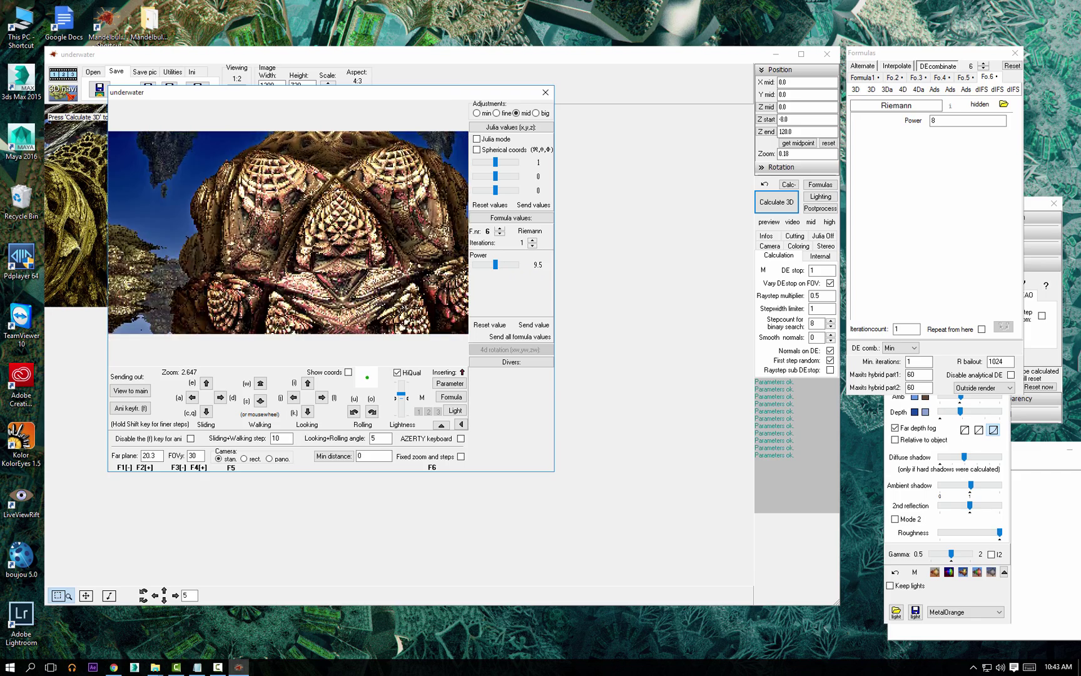
key(d)
key(d)
key(w)
key(w)
key(w)
click(461, 456)
click(462, 457)
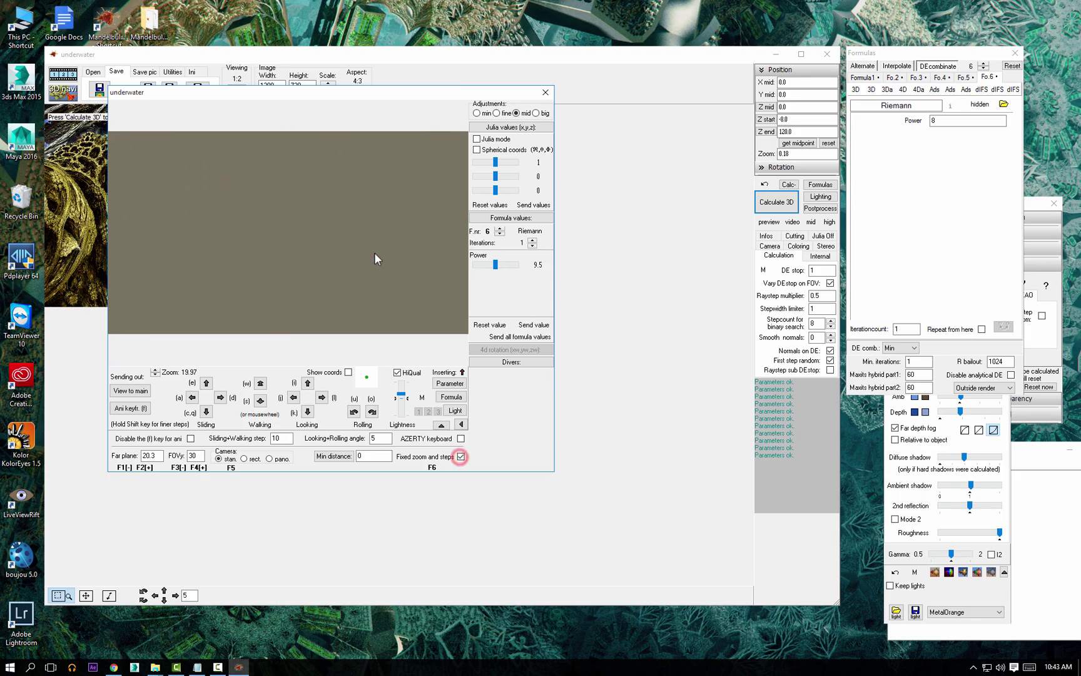
- Replace formula 6 with ABoxPlatinumB and insert the parameters into the navigator
mouse_move(987, 92)
mouse_move(888, 90)
click(906, 159)
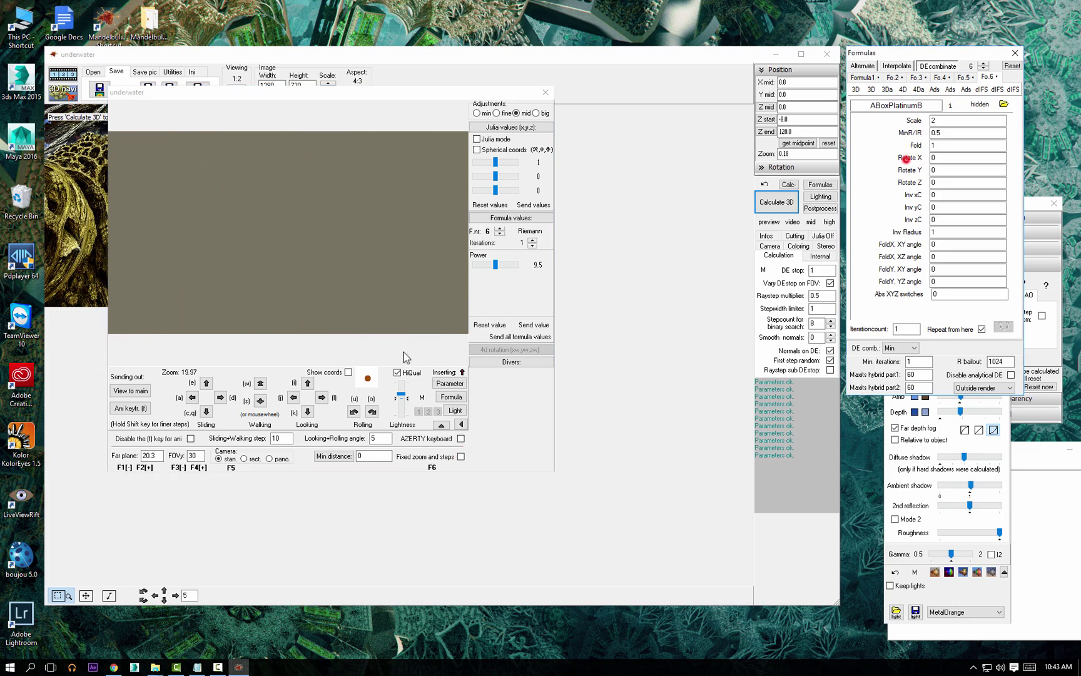
click(441, 380)
scroll(301, 252, up, 3)
scroll(299, 253, down, 5)
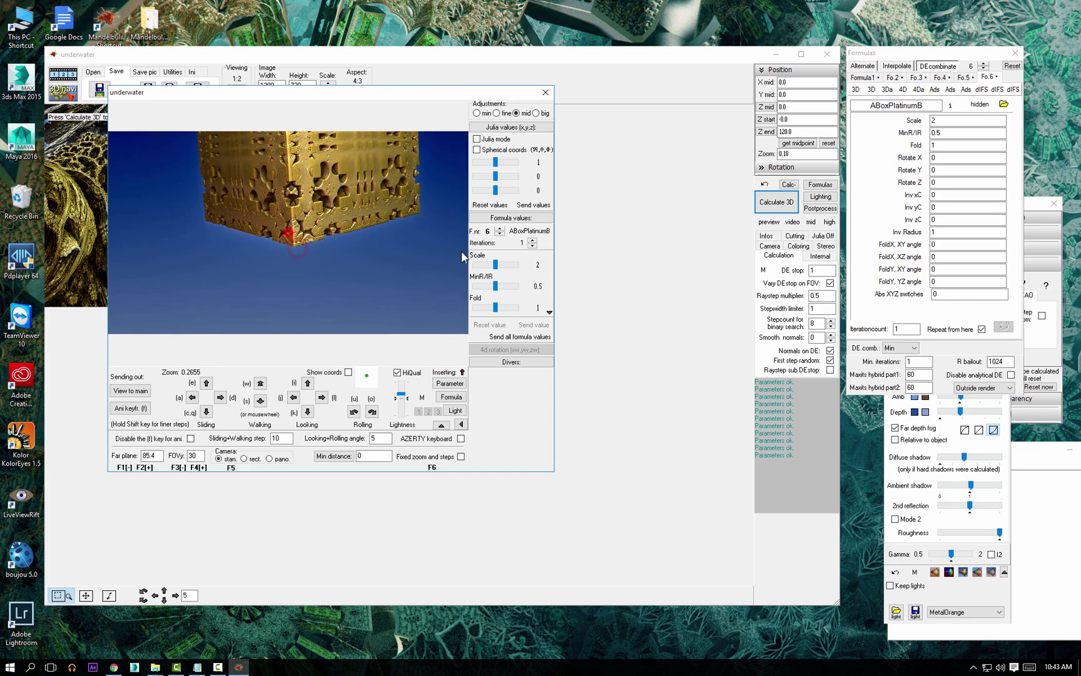
- Set ABoxPlatinumB's Scale to 5.475 and MinR/IR to 1.35
click(496, 264)
drag(498, 264, 536, 288)
scroll(298, 288, up, 3)
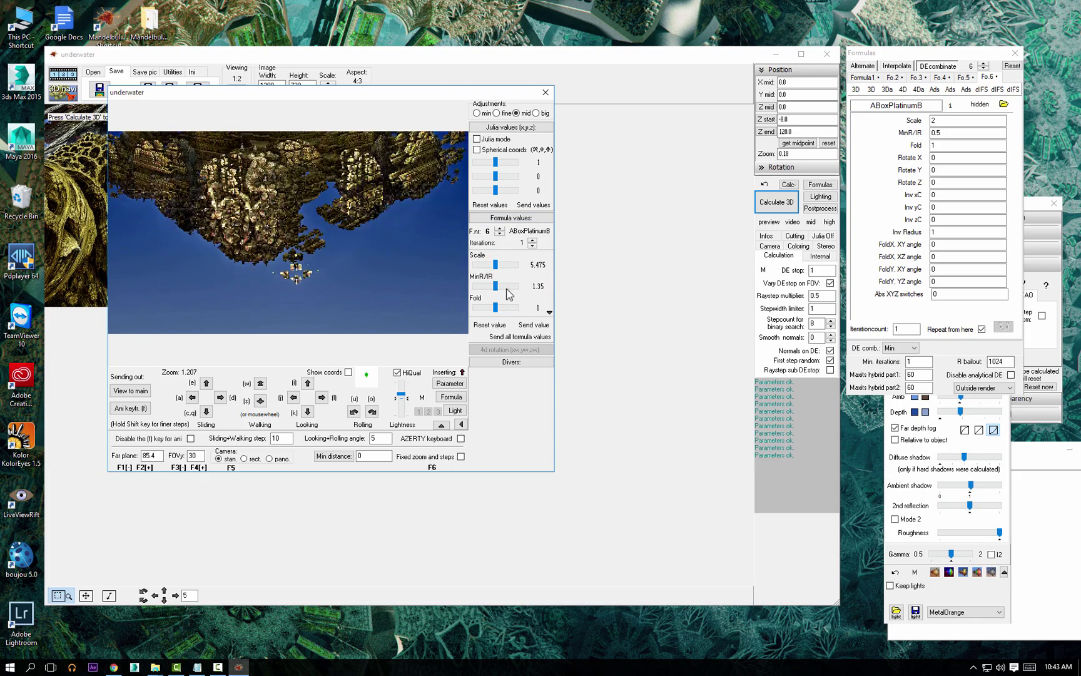
- Move the camera inside the ABoxPlatinumB structure and set its Scale to 2.375
drag(382, 233, 432, 237)
scroll(293, 238, up, 3)
scroll(363, 239, up, 3)
drag(288, 238, 362, 239)
scroll(288, 233, up, 8)
click(289, 233)
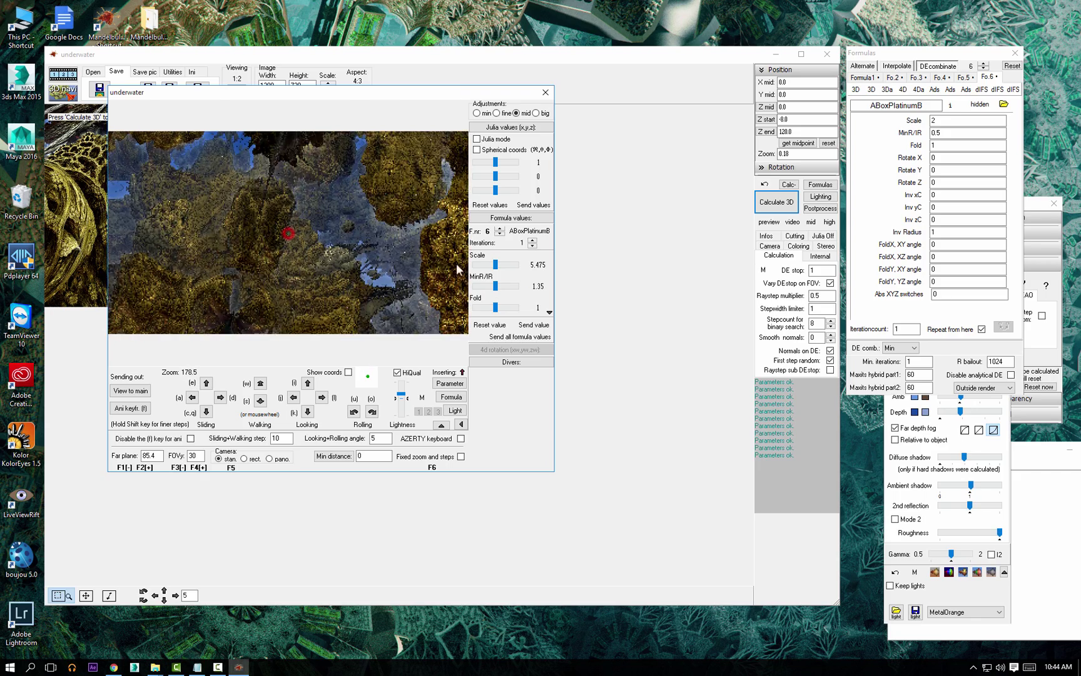
drag(495, 265, 504, 269)
click(489, 325)
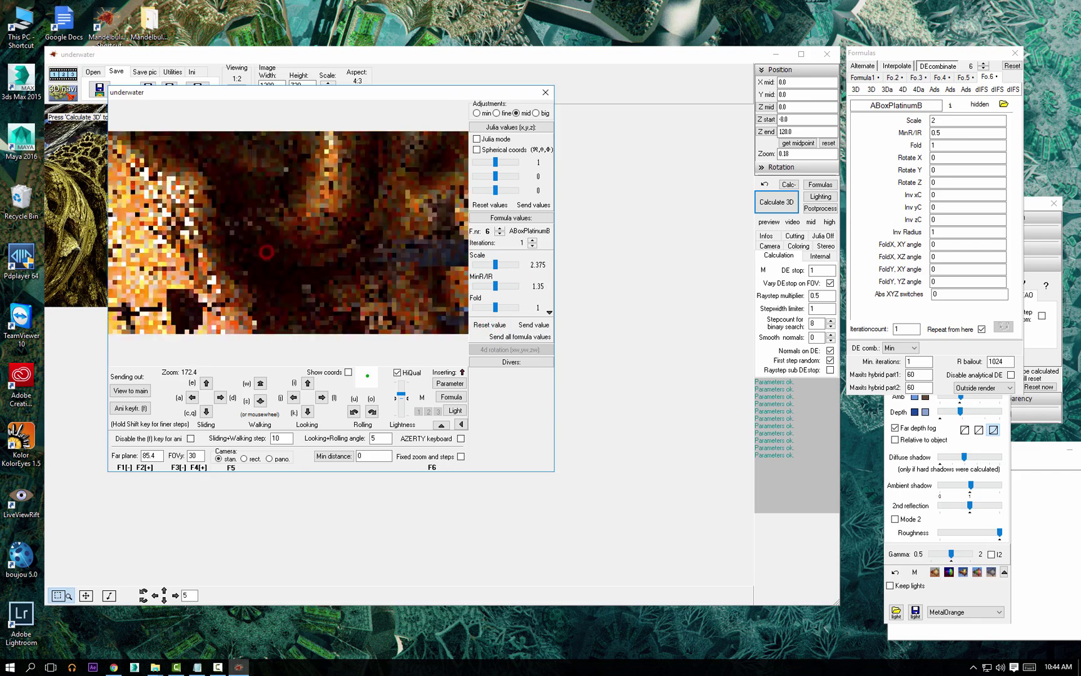
- Look around inside the ABoxPlatinumB structure by turning the camera in both directions
key(j)
key(j)
key(j)
key(j)
key(l)
key(l)
key(l)
key(l)
key(l)
key(l)
key(l)
key(l)
key(l)
key(l)
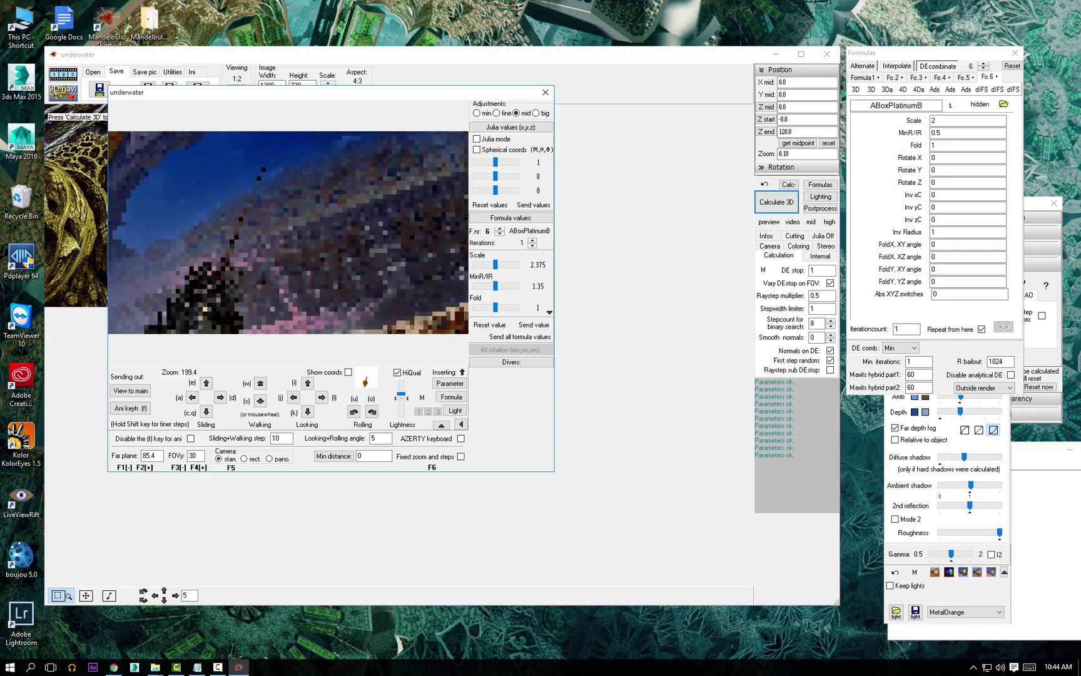
key(l)
key(l)
key(l)
key(l)
key(l)
key(l)
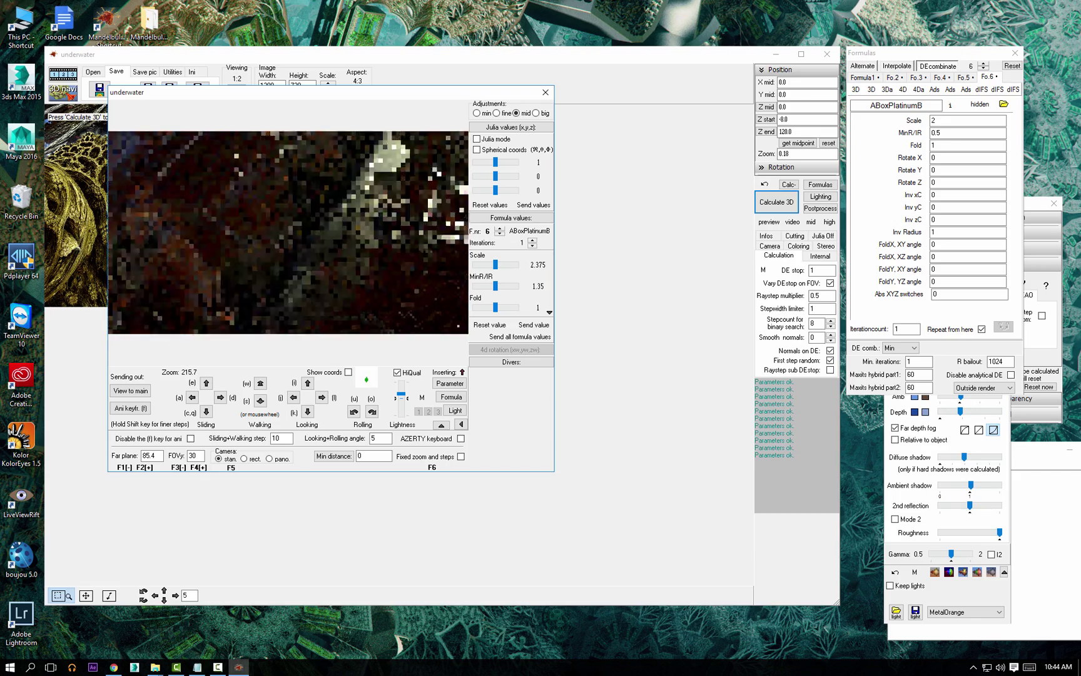
key(j)
key(j)
key(j)
key(j)
key(j)
key(j)
drag(288, 232, 288, 233)
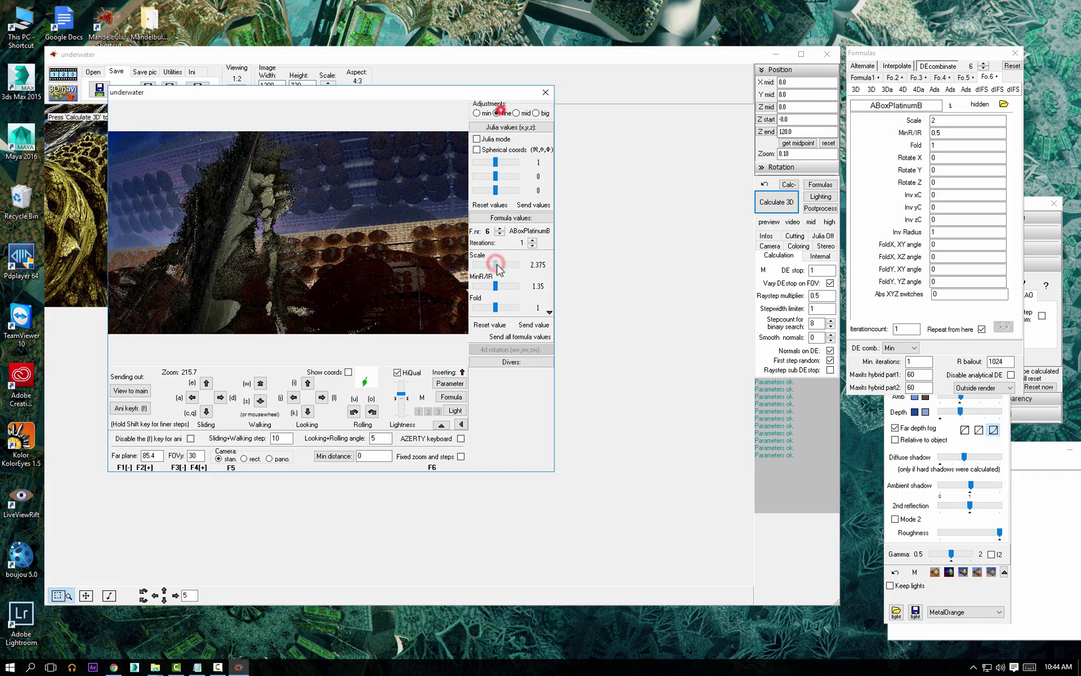
- Fine-tune ABoxPlatinumB's Scale to 2.37031 and return MinR/IR to 0.5
drag(496, 264, 496, 265)
drag(495, 285, 495, 285)
click(498, 328)
click(288, 232)
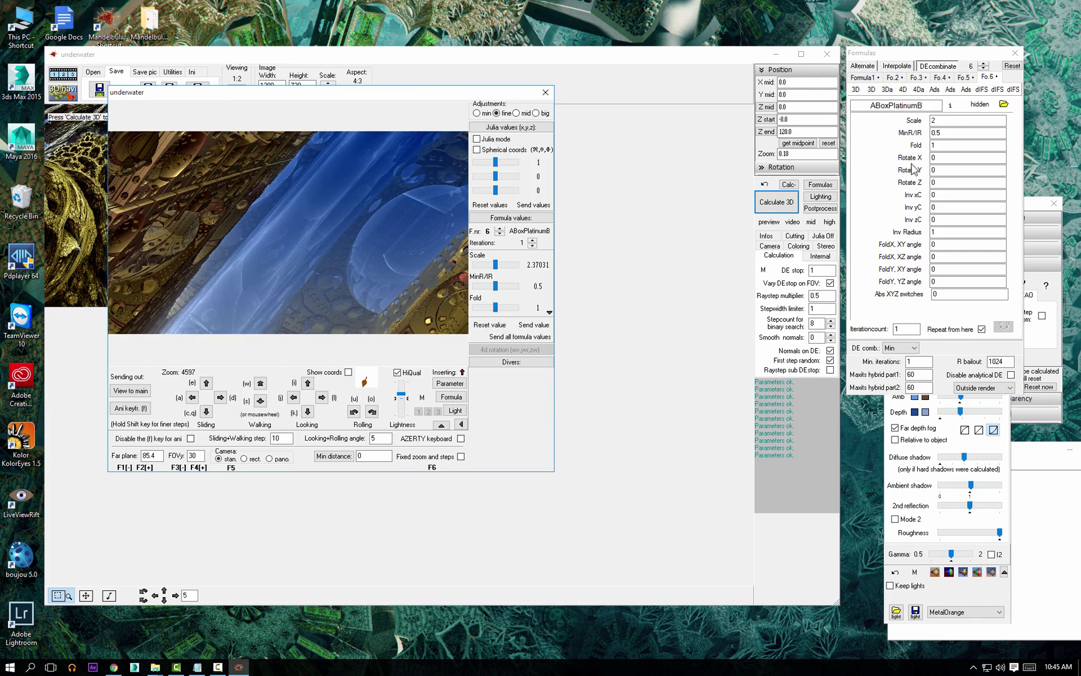
- Reset the position, reinsert the parameters into the navigator, and set Rotate Z to 22.5 with mid adjustments
click(828, 144)
click(449, 383)
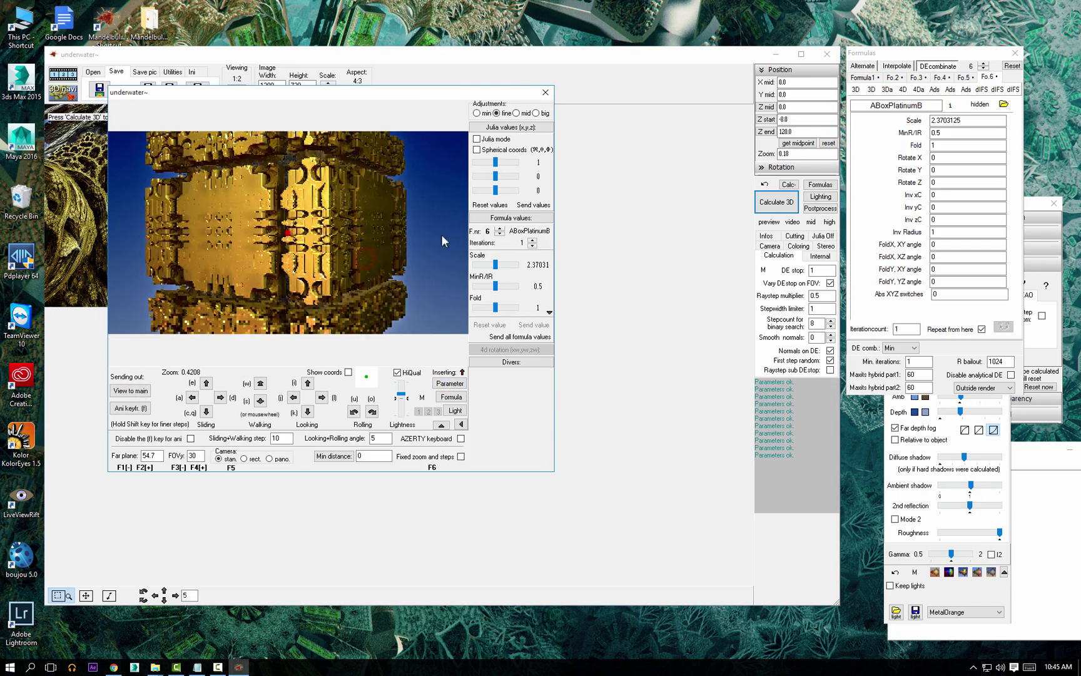
drag(495, 265, 514, 286)
click(517, 114)
click(384, 285)
- Move the camera deep into the rotated structure and set ABoxPlatinumB's iterations to 0
click(290, 233)
click(294, 232)
scroll(294, 232, up, 10)
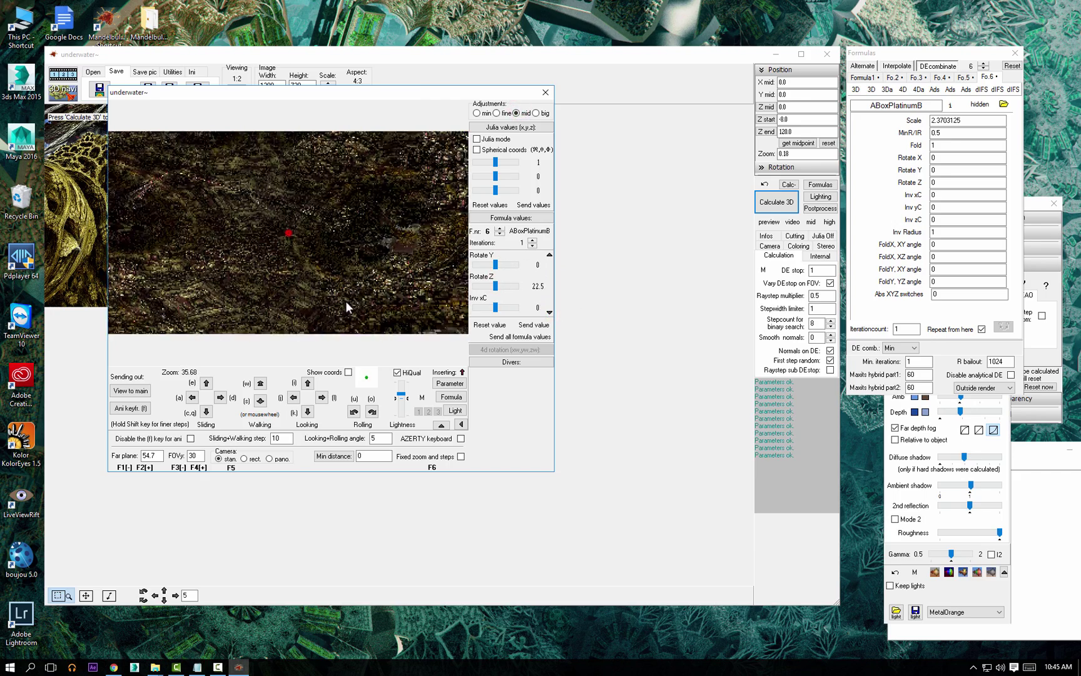
scroll(297, 238, up, 10)
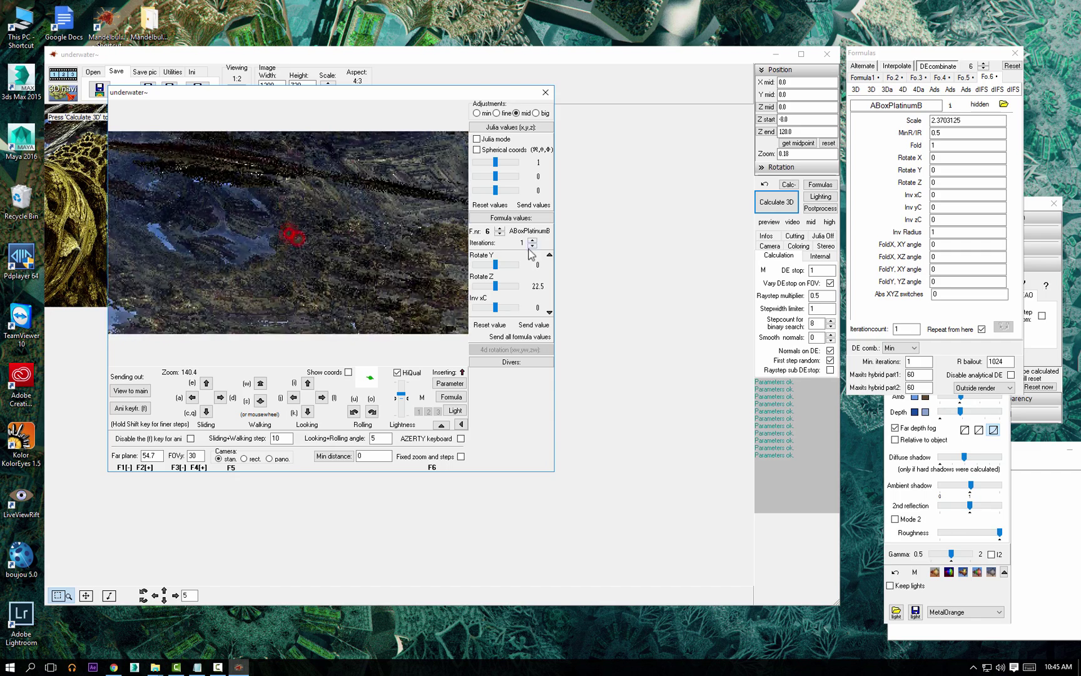
click(532, 245)
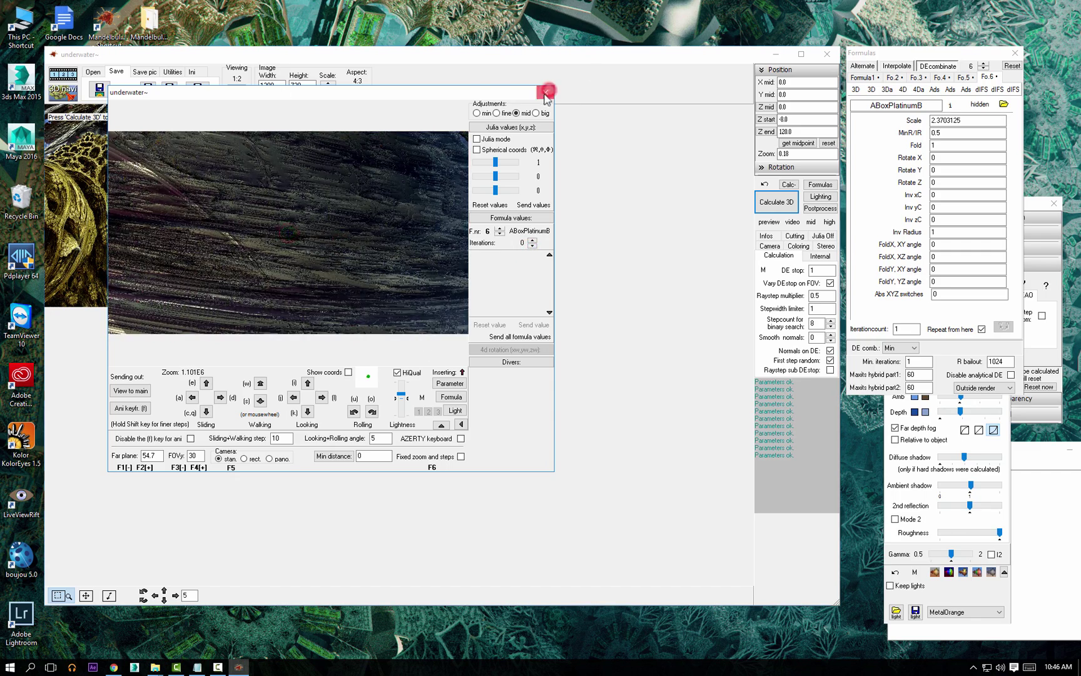
- Close the navigator and reopen the saved underwater parameter file from the Mandelbulbs project's production folder
click(546, 92)
click(104, 91)
drag(396, 278, 396, 332)
click(362, 381)
scroll(455, 237, down, 10)
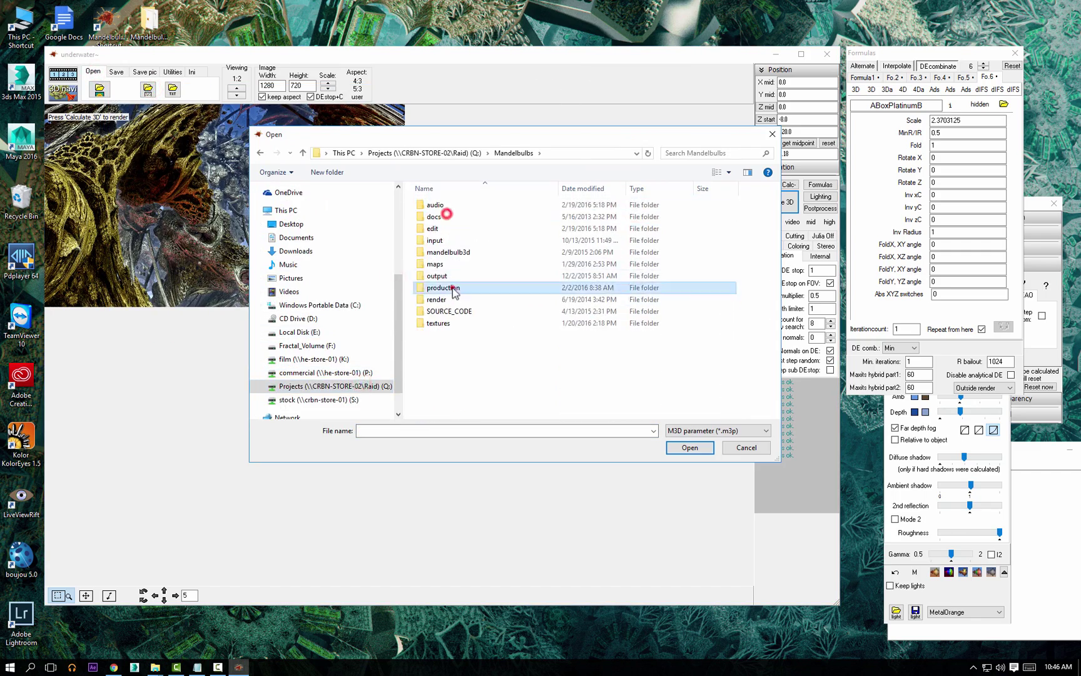
double_click(447, 212)
double_click(452, 287)
double_click(438, 215)
double_click(455, 204)
- Insert the underwater parameters into the navigator and fly the camera through the structure
click(63, 93)
click(451, 383)
click(289, 246)
click(298, 241)
click(288, 233)
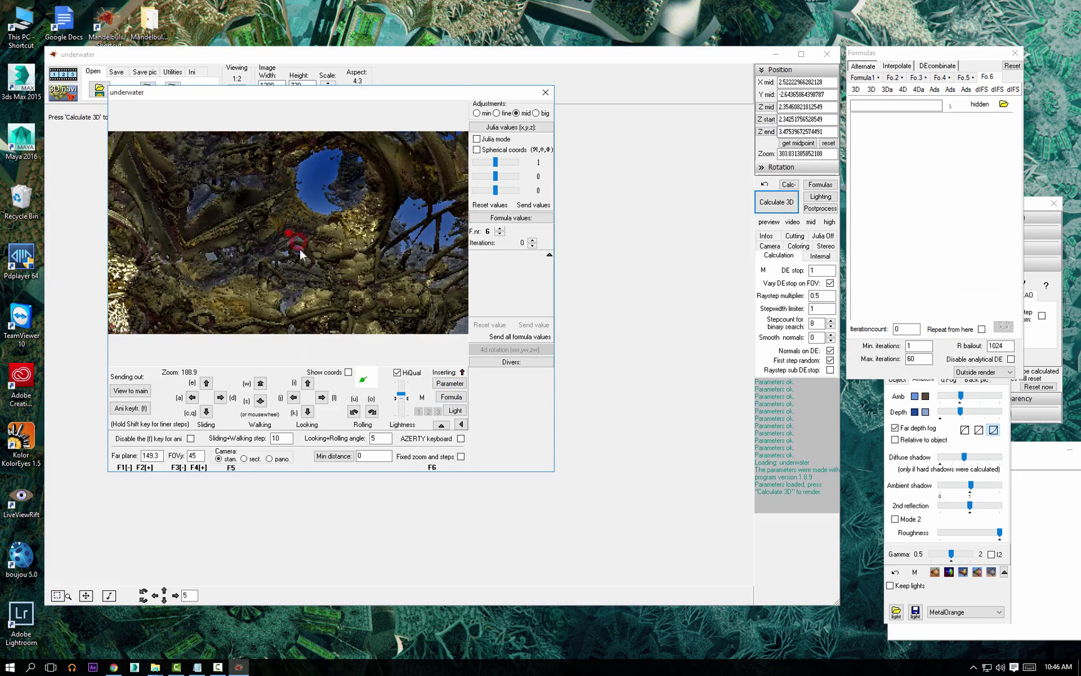
scroll(292, 231, up, 3)
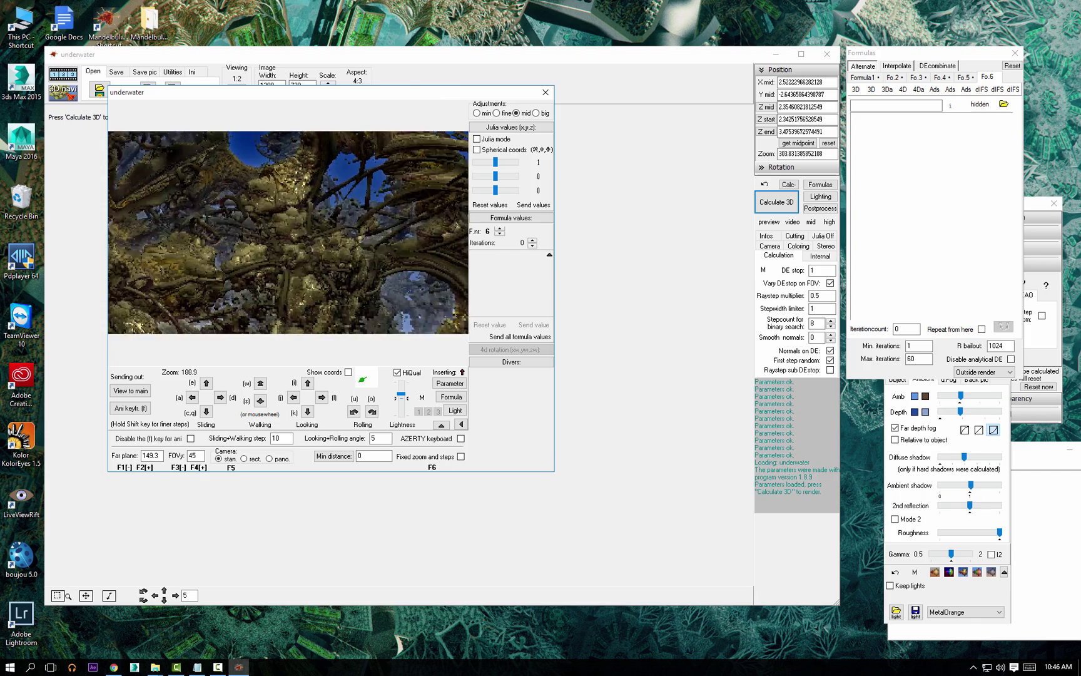
scroll(288, 233, up, 3)
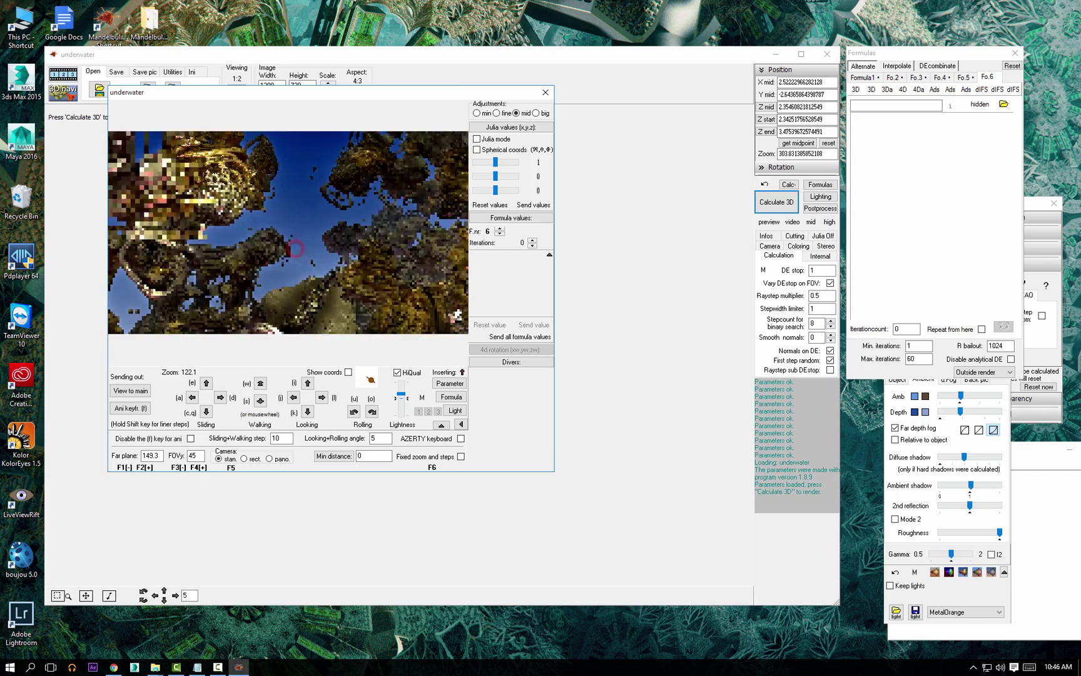
scroll(288, 233, up, 4)
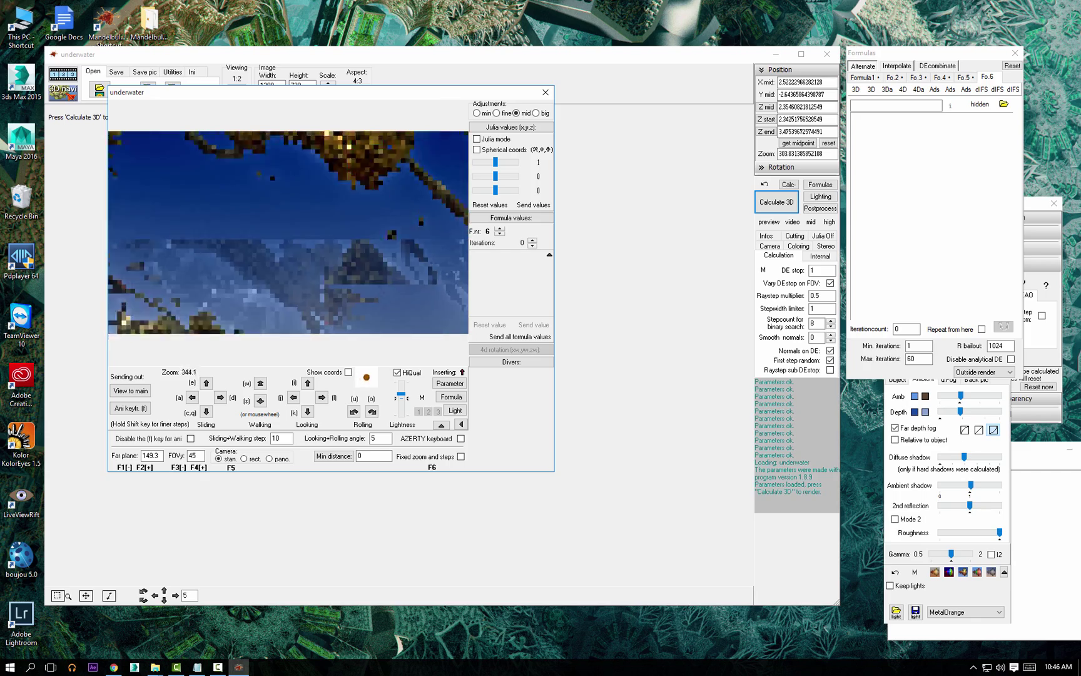
- Set Folding Int Pow's R fold to 0.875 and Z multiplier to -1.25
scroll(268, 243, down, 7)
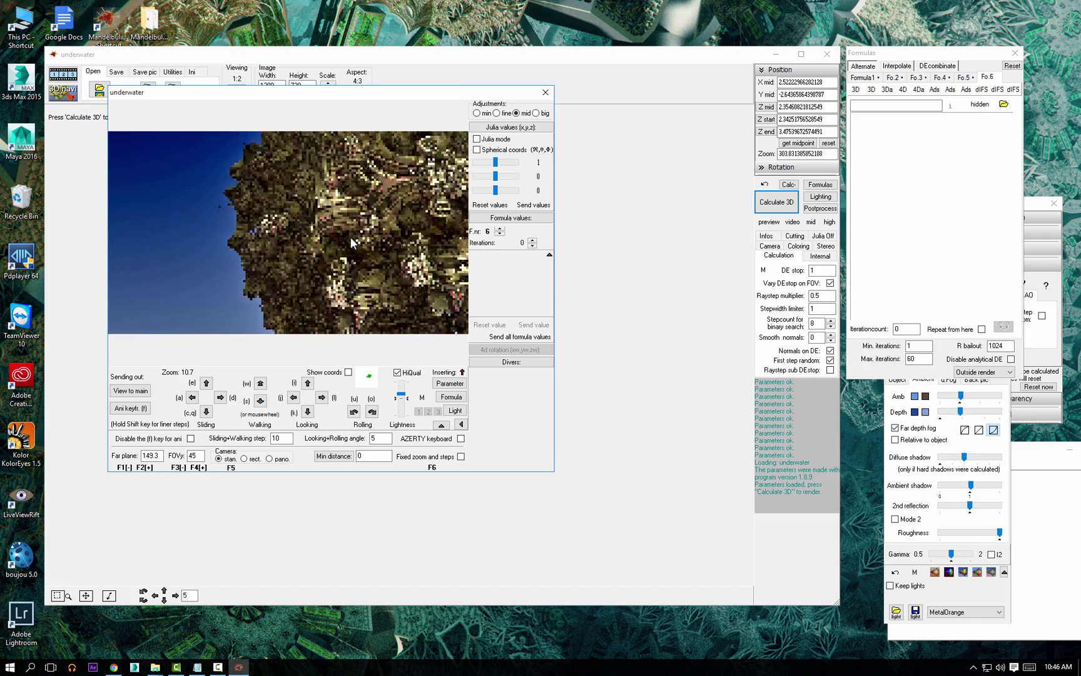
scroll(267, 243, down, 3)
scroll(289, 234, up, 7)
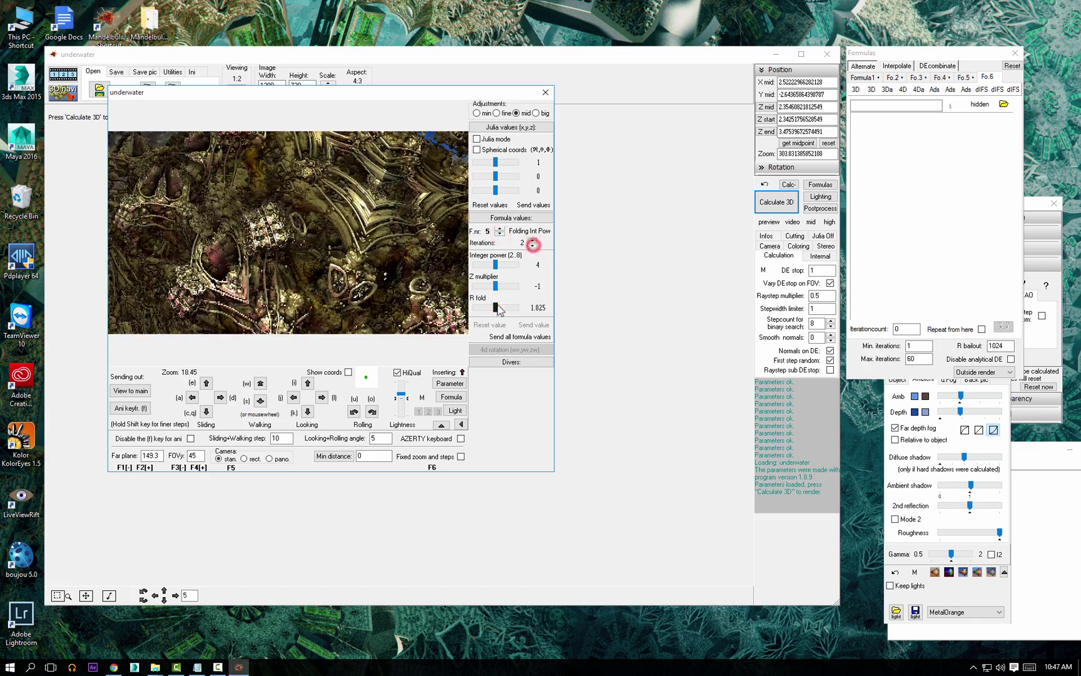
mouse_move(495, 307)
mouse_down()
mouse_move(493, 286)
mouse_move(482, 287)
mouse_move(495, 286)
mouse_up()
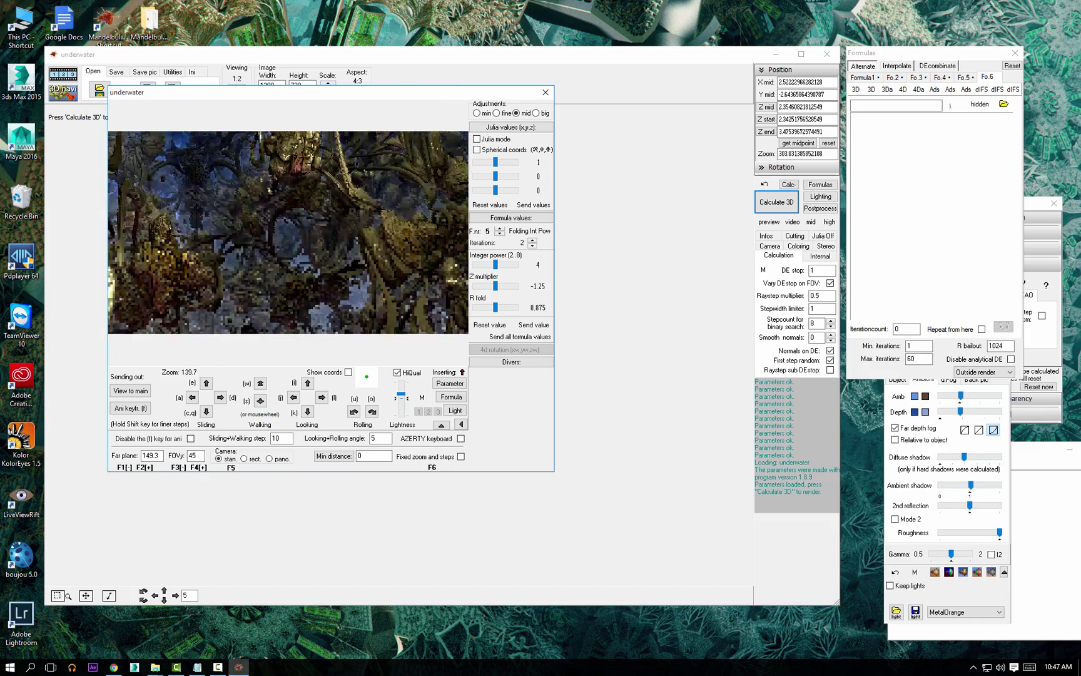
- Fly the camera in among the curling stems until a textured cluster fills the foreground
click(331, 171)
click(315, 249)
scroll(315, 249, up, 5)
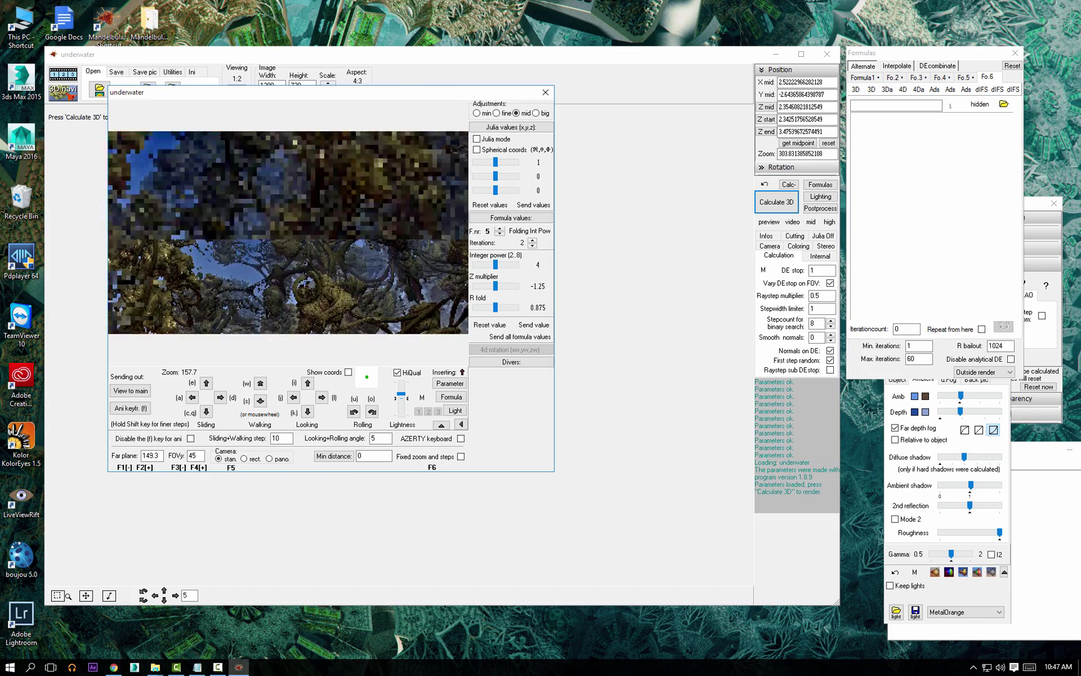
scroll(288, 233, up, 5)
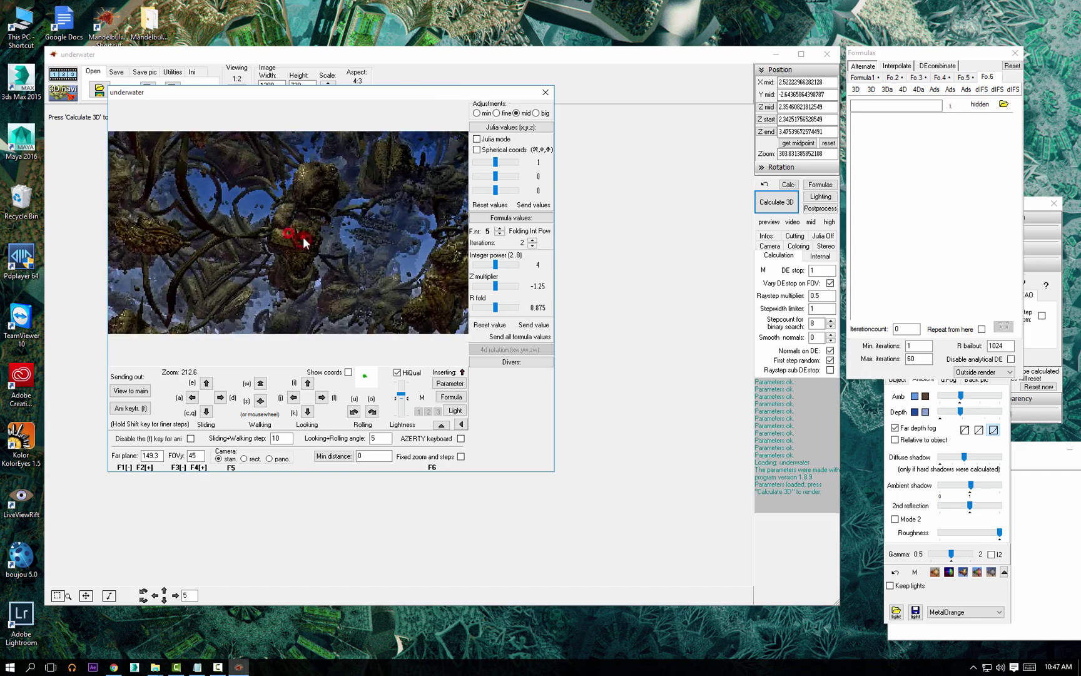
scroll(288, 233, up, 5)
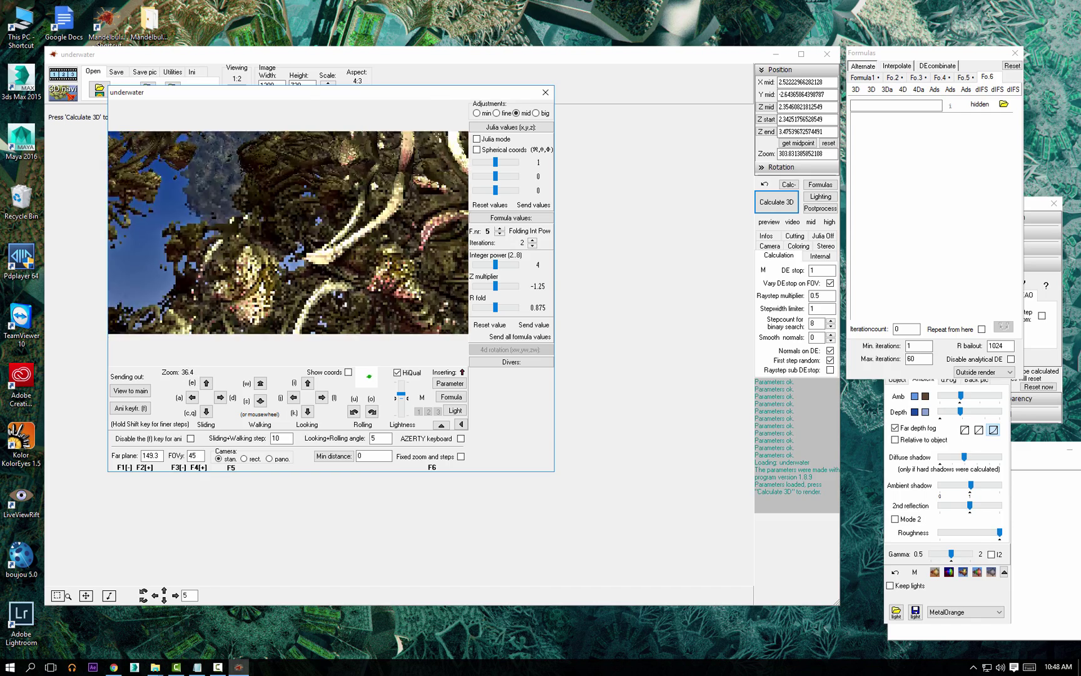
key(w)
key(w)
key(w)
key(w)
key(w)
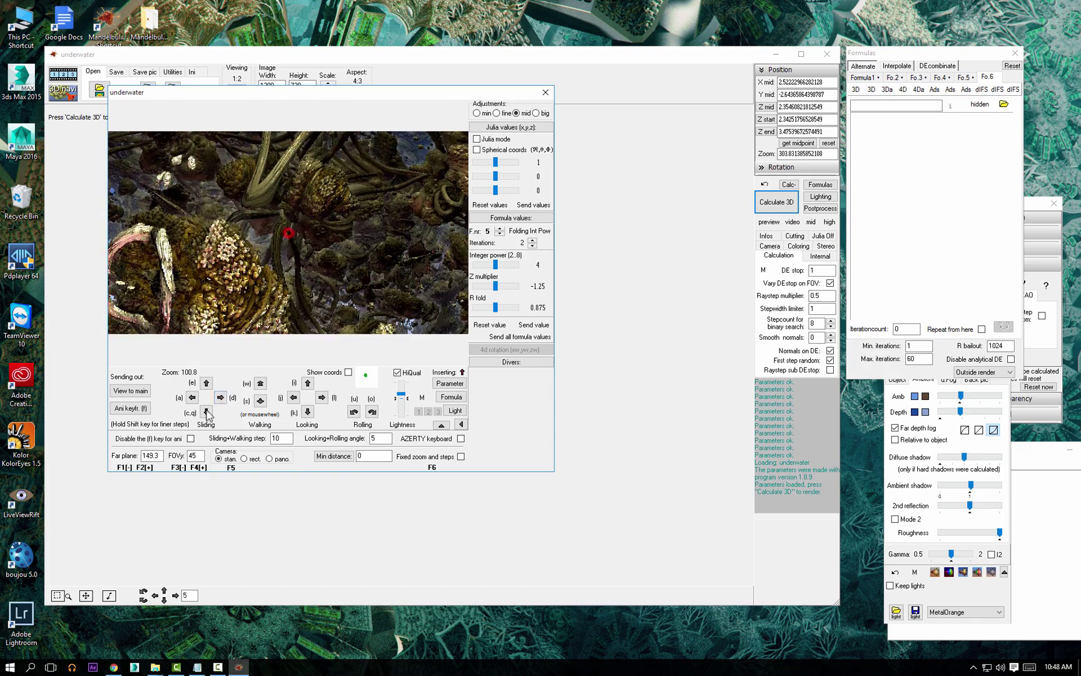
- Set the far plane to 80 and turn the camera left
double_click(158, 455)
text(50)
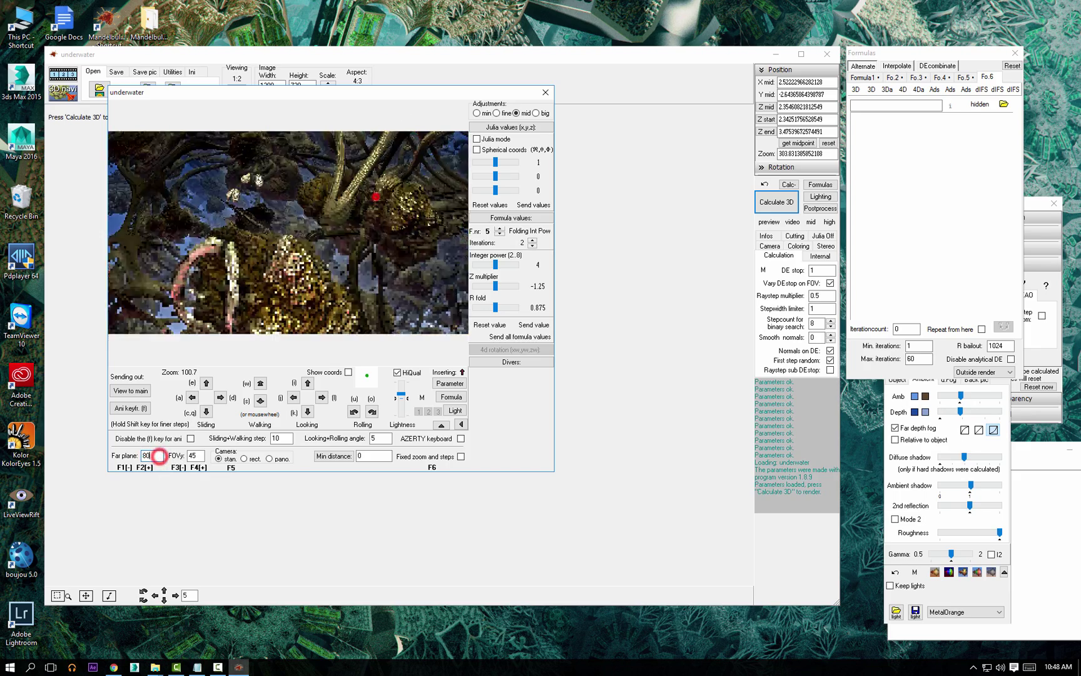
text(80)
key(j)
key(j)
key(j)
key(j)
key(j)
- Walk the camera forward past the foreground cluster and tilt it upward
key(w)
key(w)
key(w)
key(w)
key(w)
drag(366, 166, 367, 166)
key(i)
key(i)
key(w)
key(w)
- Set the vertical field of view to 30 and the far plane to 40, reframing the curved foreground stem
double_click(196, 455)
text(30)
click(291, 236)
drag(293, 246, 287, 285)
text(40)
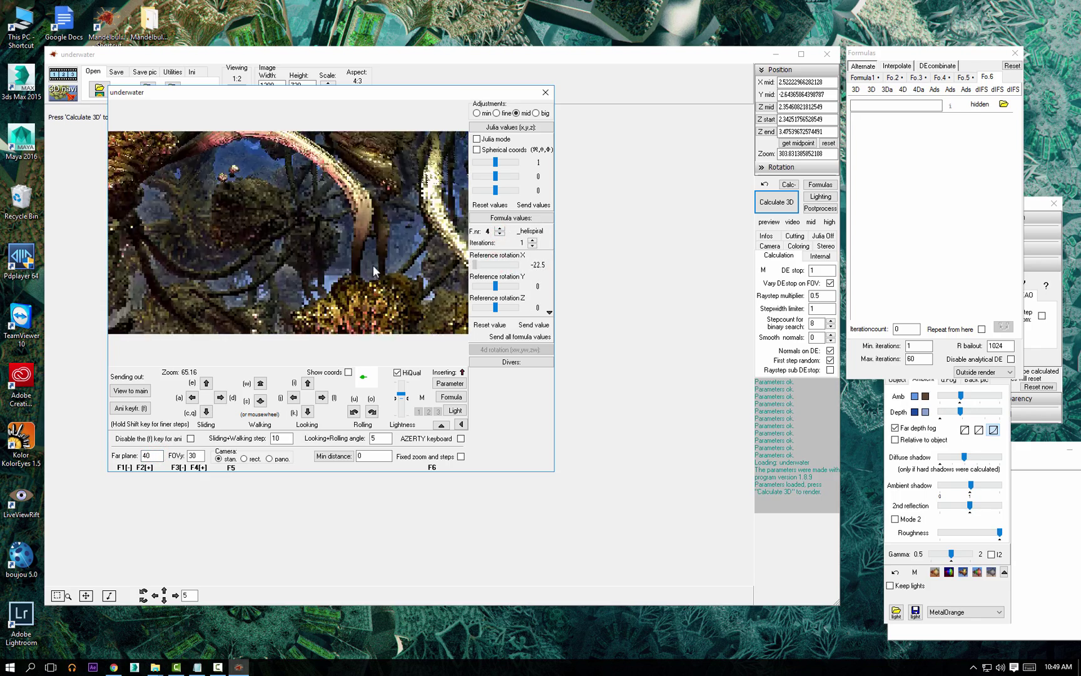
- Try varying the _helispiral iterations and reference rotation and the HalfOctIFS Rotation1 X, resetting the changed values
click(532, 245)
click(532, 240)
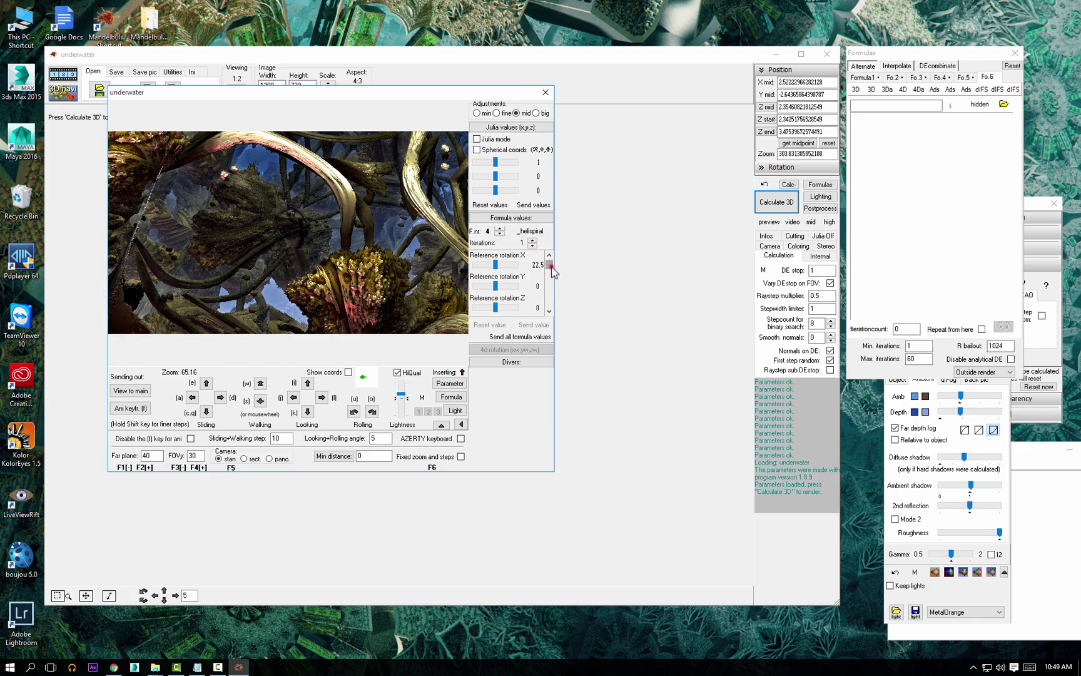
drag(551, 263, 550, 267)
drag(496, 285, 497, 267)
click(493, 325)
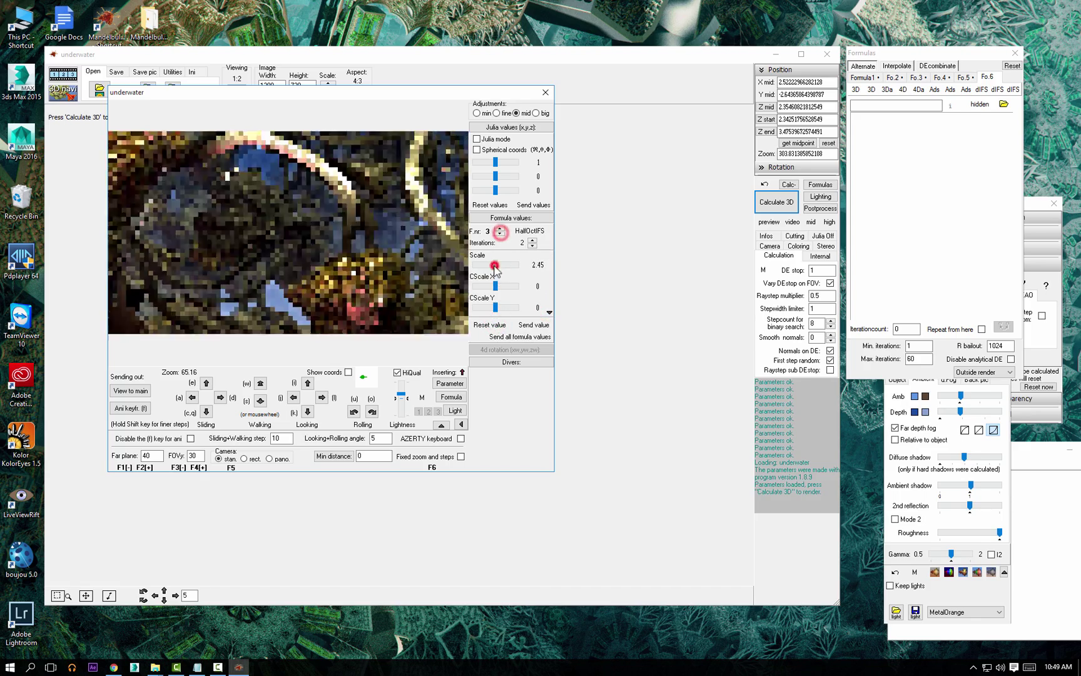
click(549, 311)
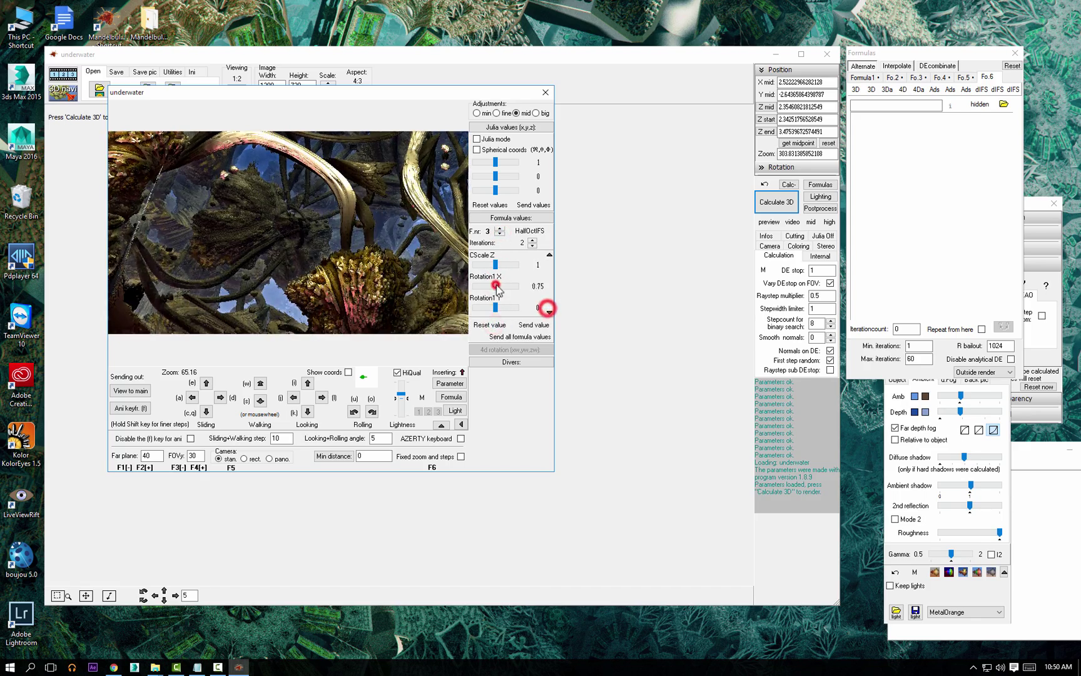
click(493, 323)
- Send the navigator view to the main window and render it in 3D
click(145, 391)
click(601, 262)
click(787, 205)
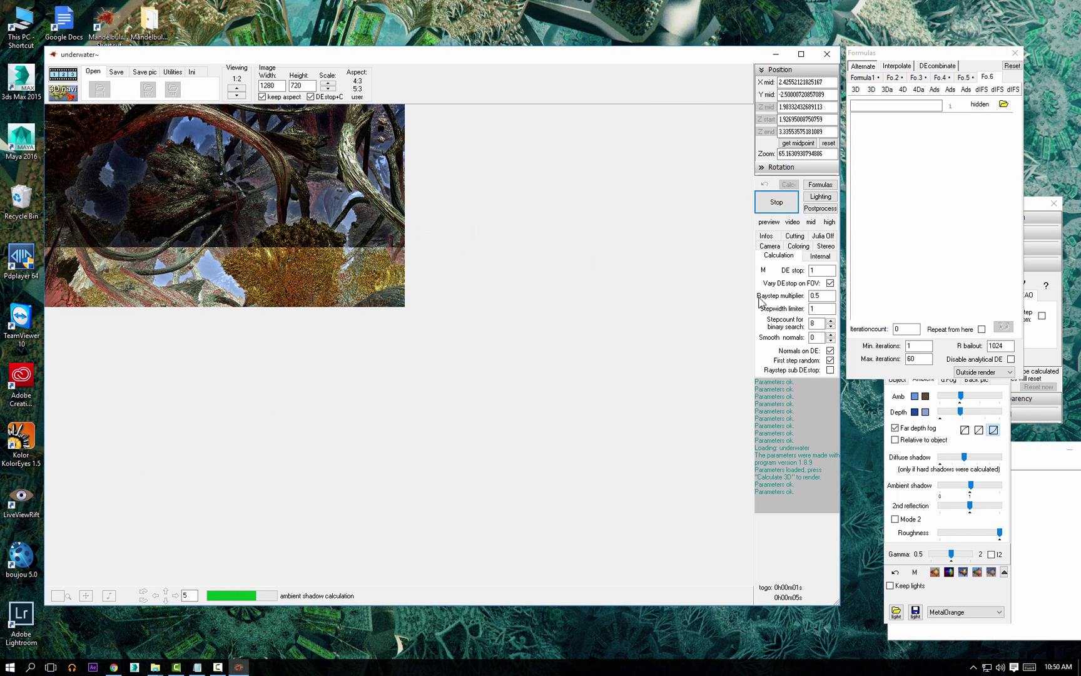
- Move the Formulas and Lighting windows for easier access and lower the dynamic fog amount to its default mark
drag(907, 54, 1074, 353)
drag(935, 266, 866, 104)
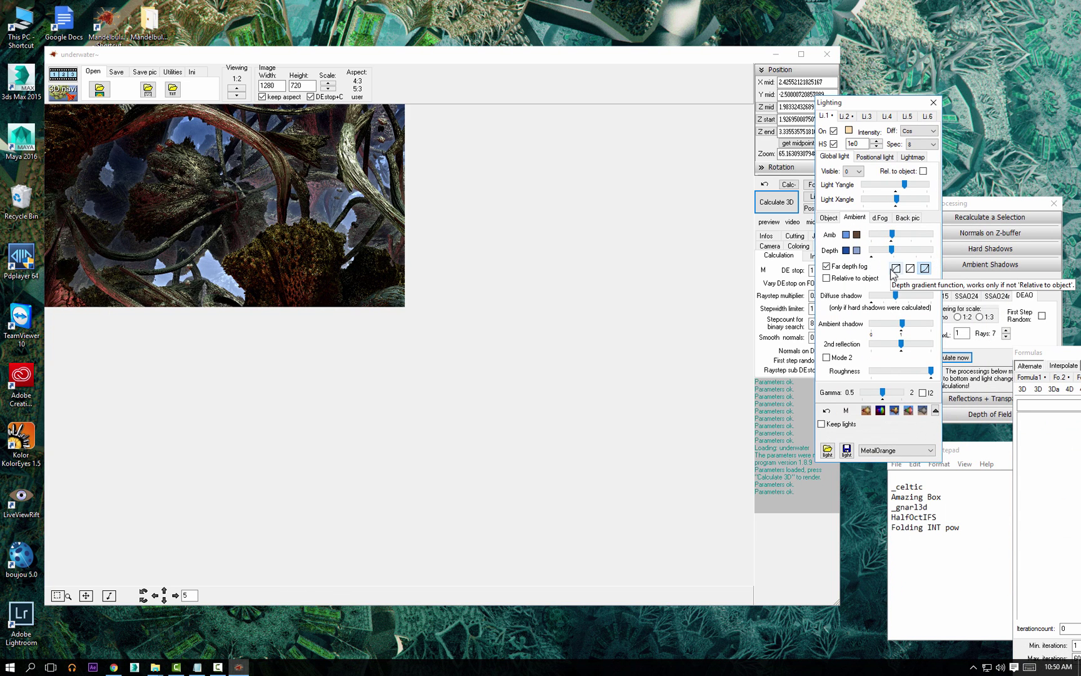
drag(894, 254, 903, 275)
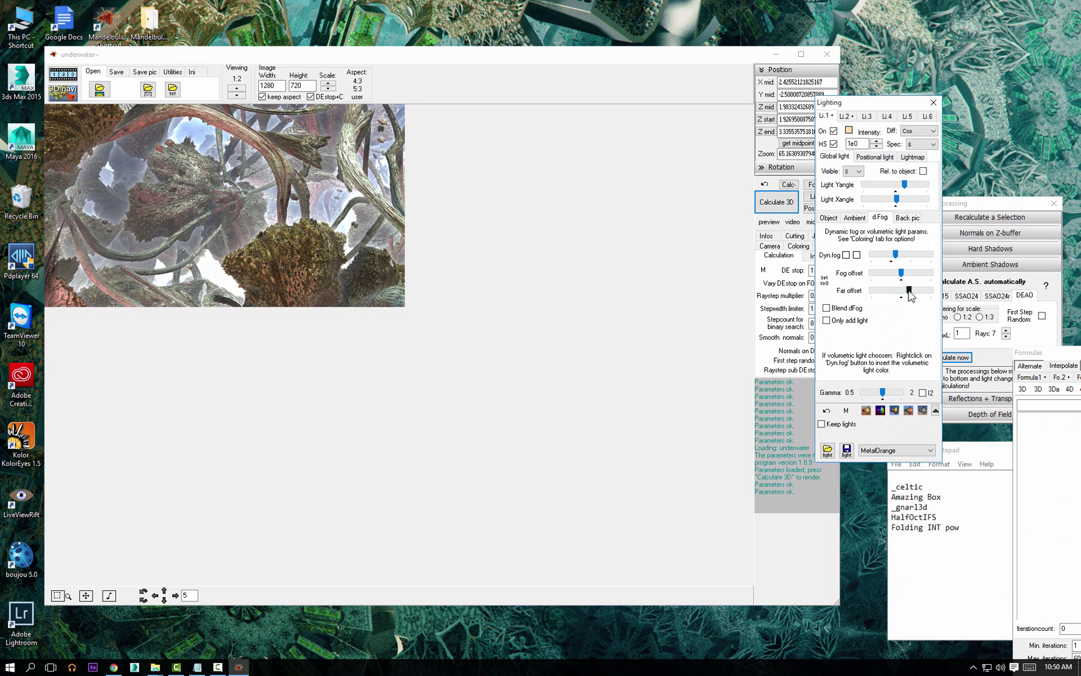
click(895, 254)
click(891, 254)
- Switch off light 2, set light 1's intensity to 2e0 and shift its Y and X angles
click(834, 131)
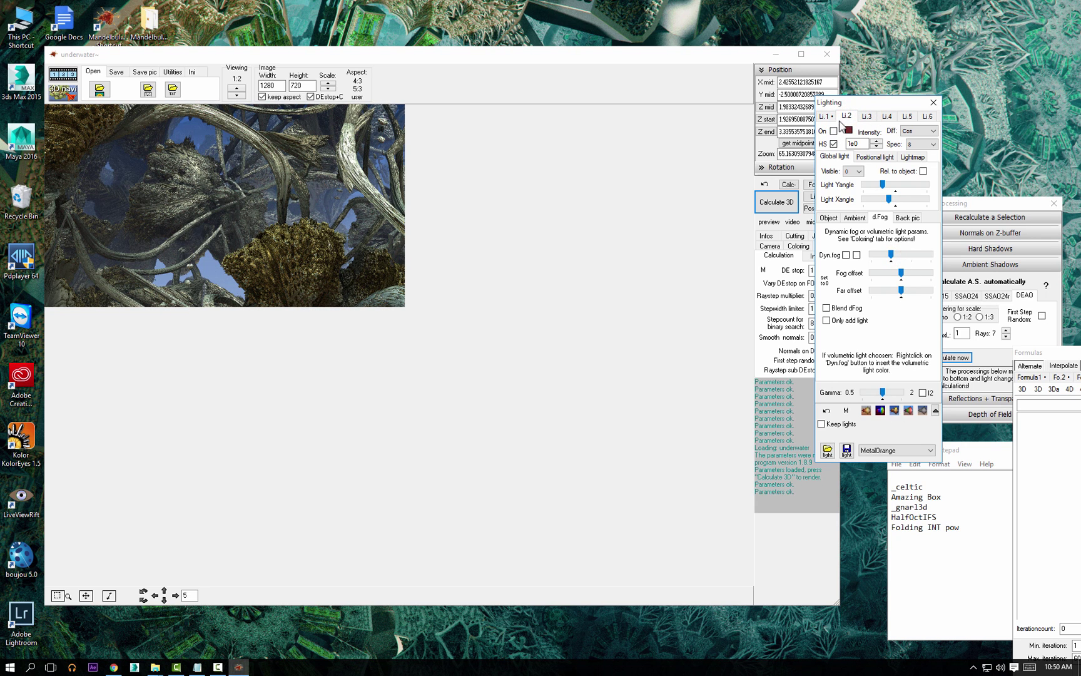
click(877, 141)
click(907, 184)
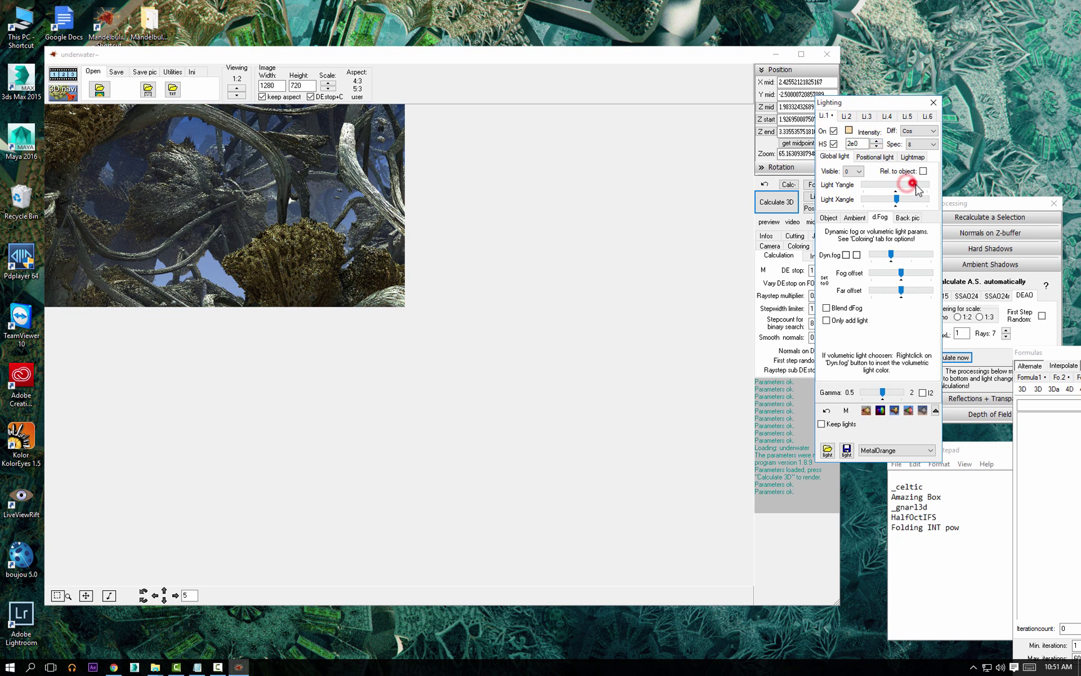
drag(897, 201, 901, 202)
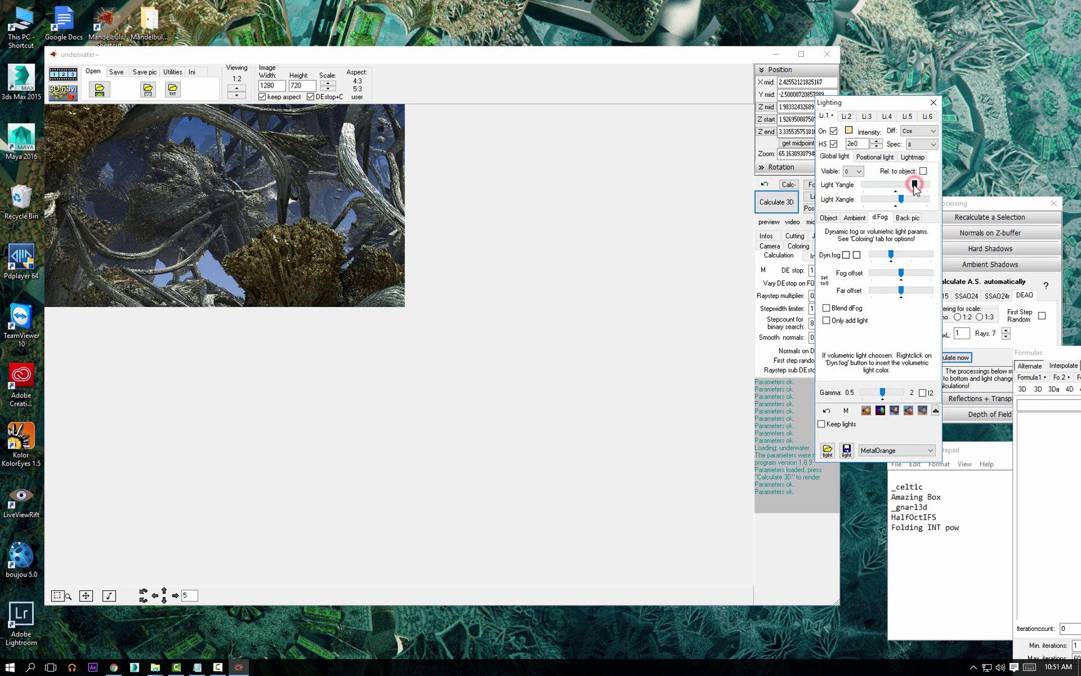
drag(858, 99, 891, 80)
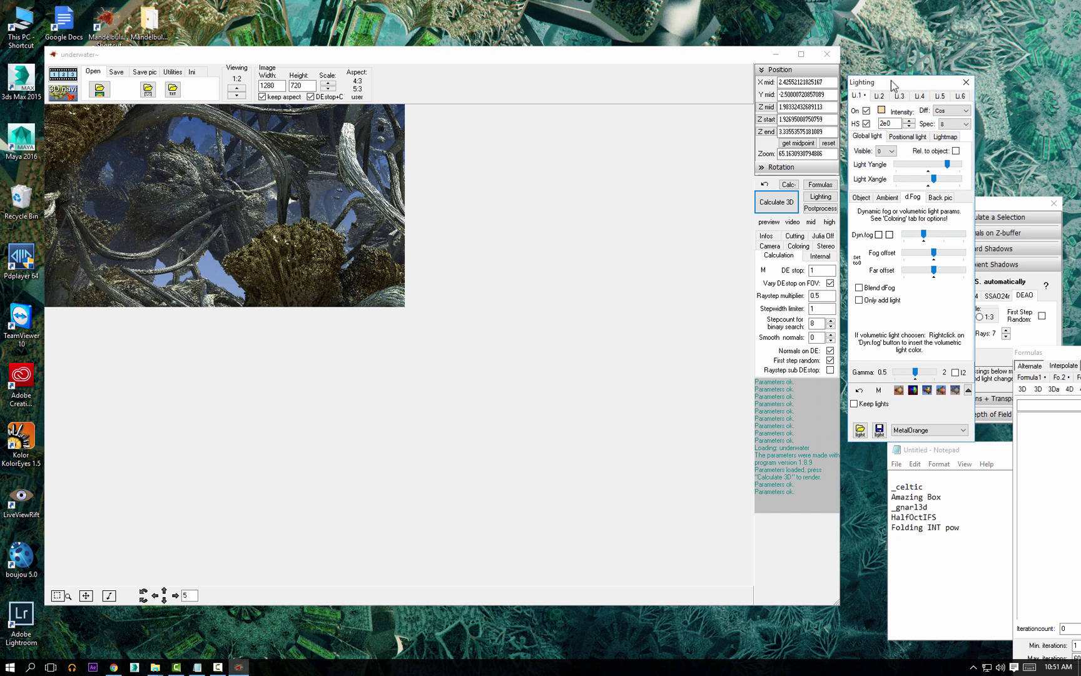
- Adjust the object's diffuse color range in fine mode and unglue the sliders of the diffuse gradient
click(870, 197)
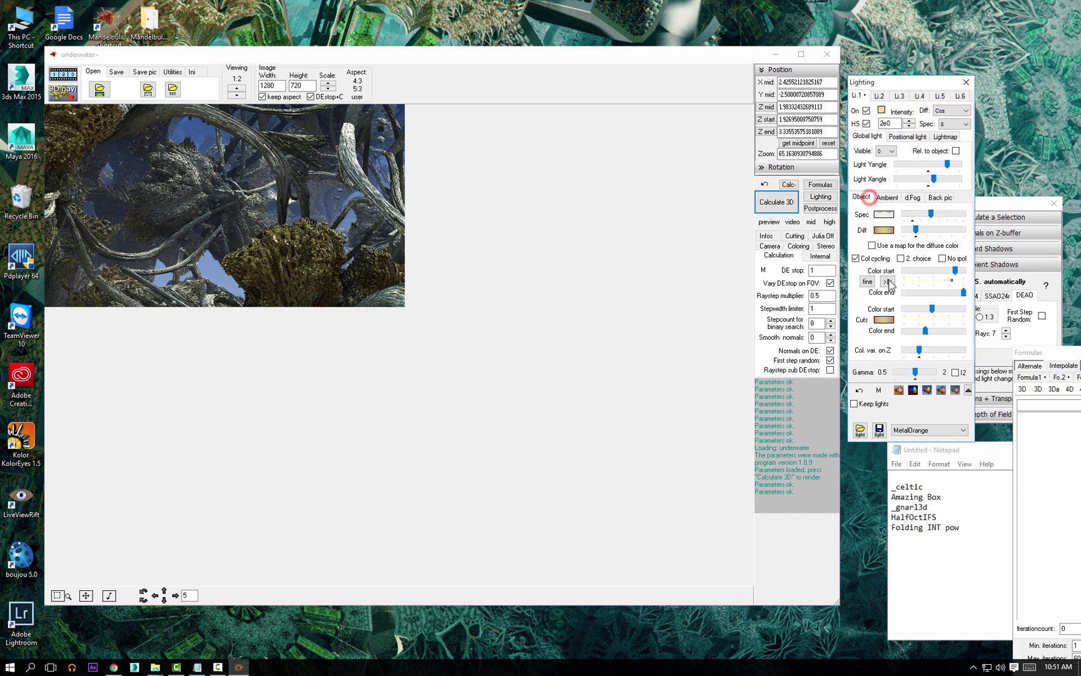
click(887, 282)
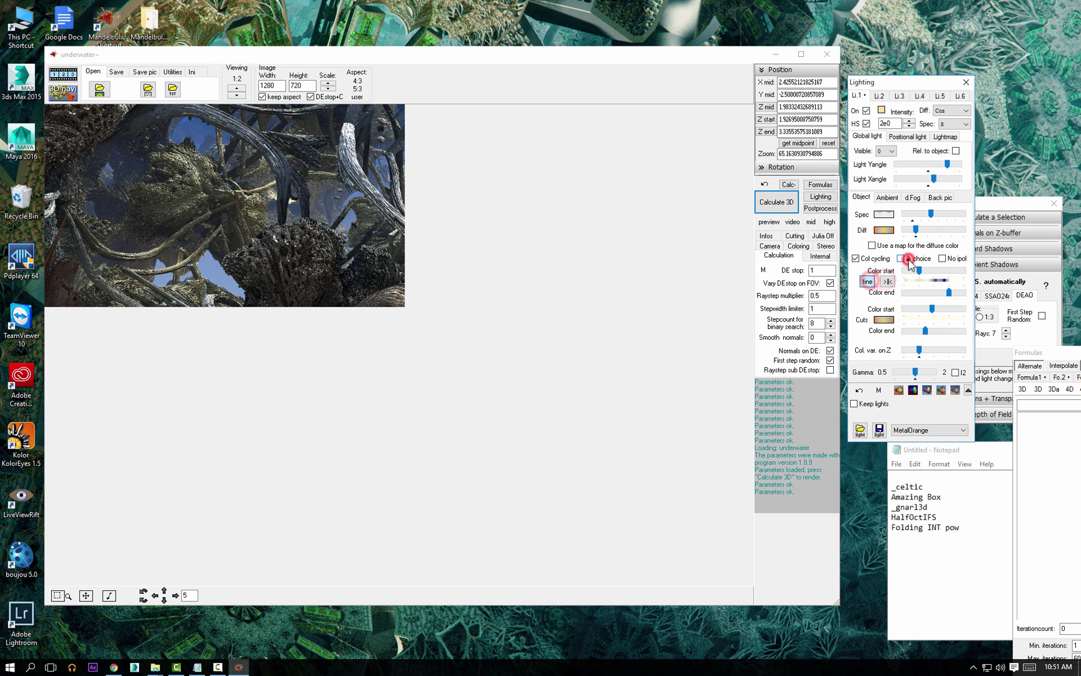
click(883, 230)
click(598, 495)
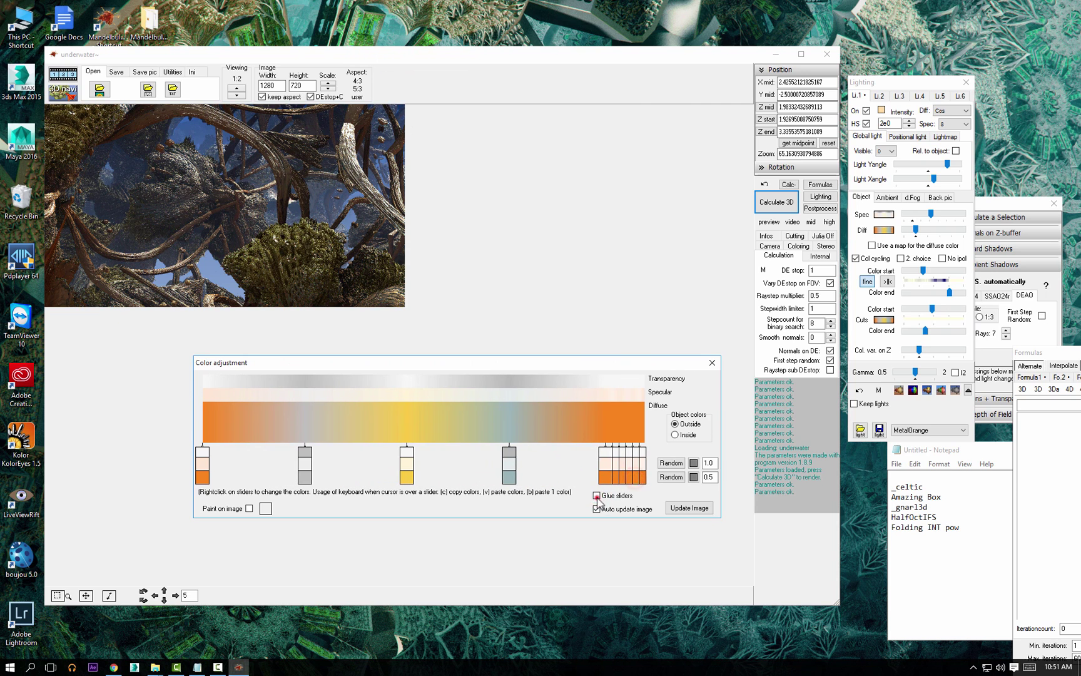
- Recolor one diffuse gradient marker red and spread it and its neighboring markers apart
right_click(564, 479)
drag(601, 244, 657, 231)
click(434, 337)
drag(565, 478, 450, 475)
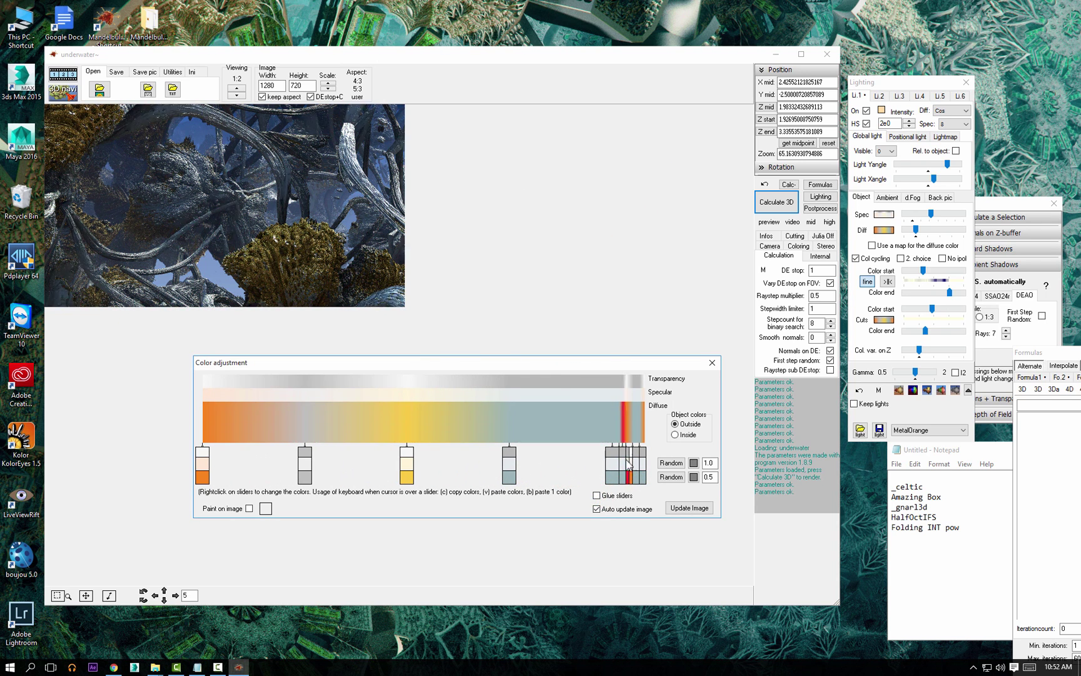
drag(618, 466, 595, 474)
drag(507, 476, 576, 479)
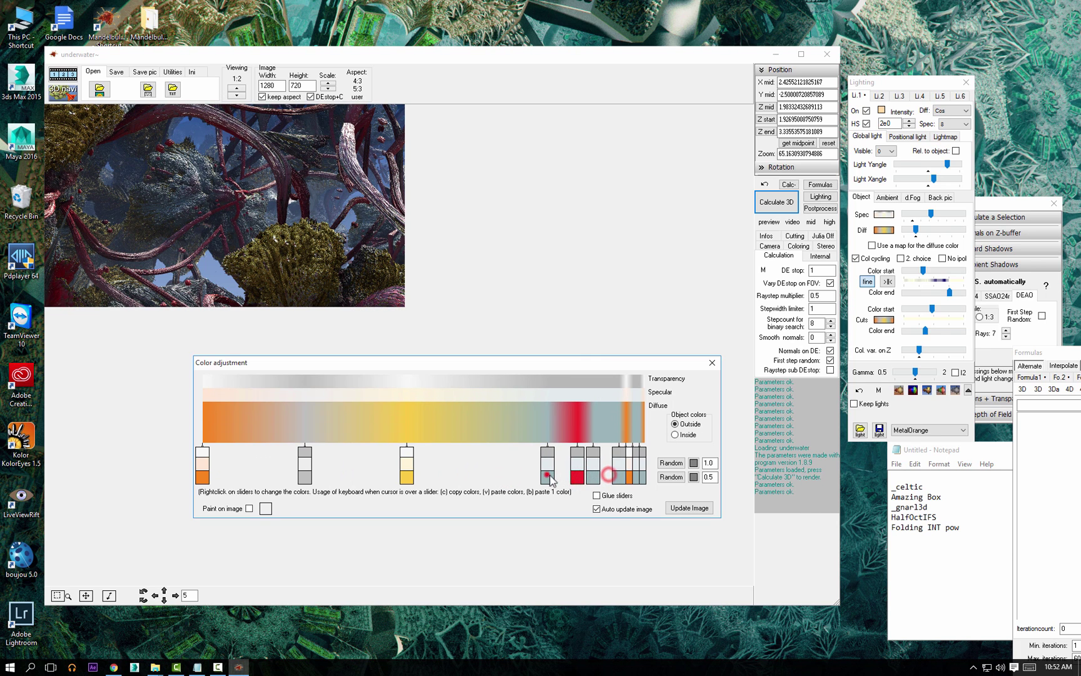
- Recolor the red diffuse gradient marker to pink
right_click(548, 474)
drag(622, 241, 630, 211)
click(442, 335)
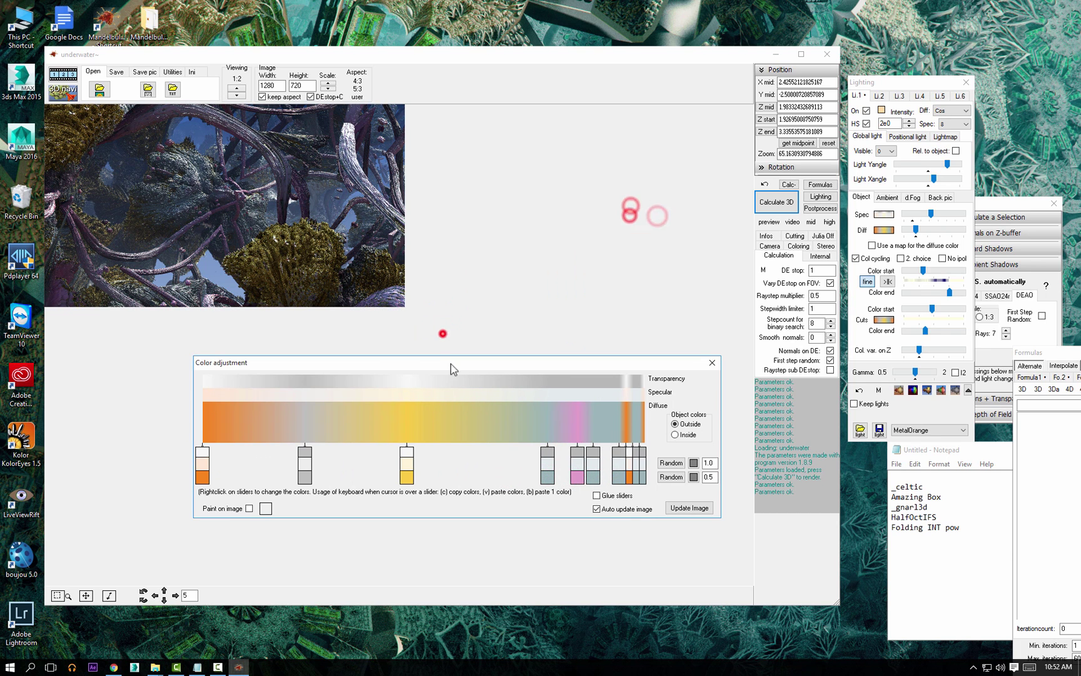
- Recolor the yellow gradient marker dark brown and copy the brown and pink colors onto neighboring markers
right_click(408, 477)
click(577, 227)
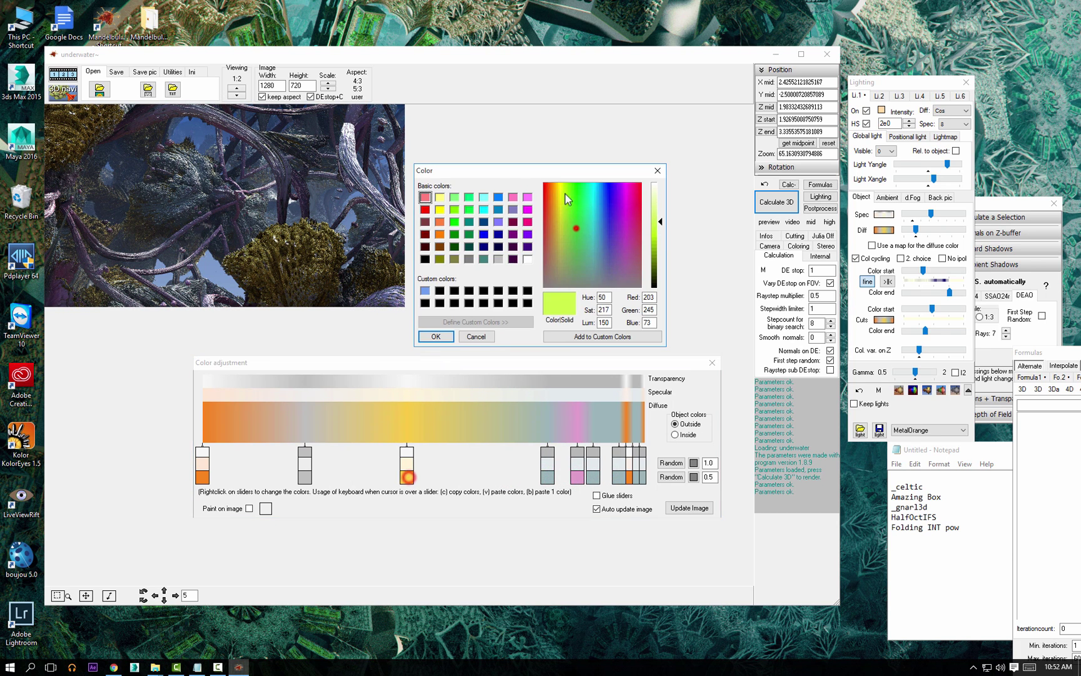
click(661, 241)
click(448, 336)
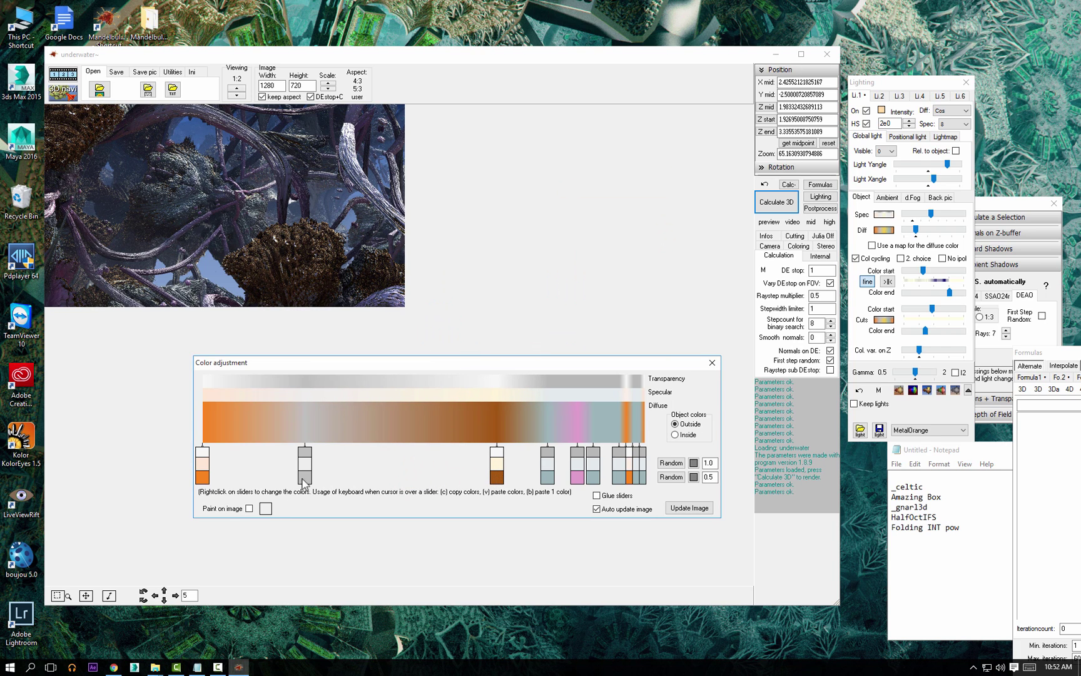
key(c)
key(v)
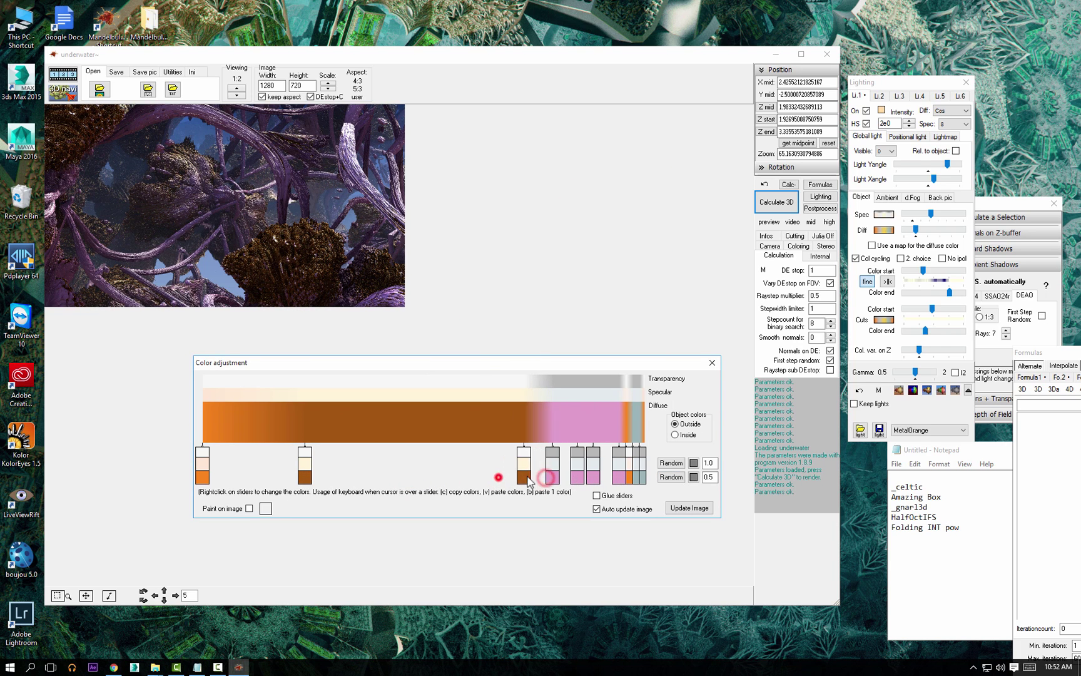
- Shift some of the pink gradient markers to violet and close the color adjustment
right_click(553, 480)
click(623, 226)
click(452, 337)
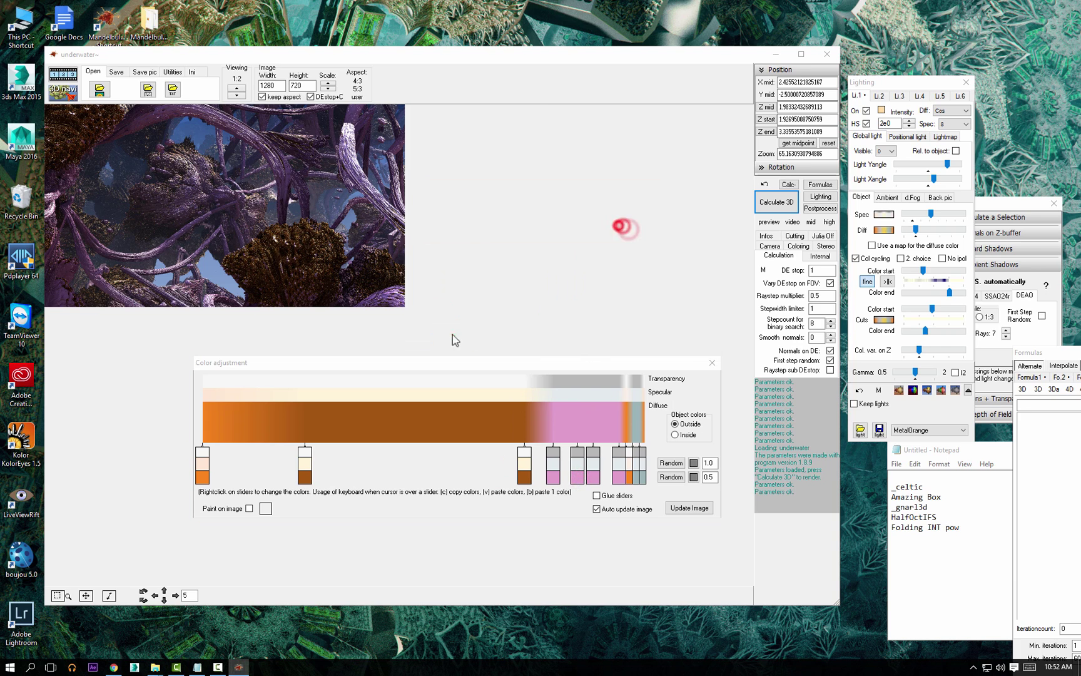
right_click(616, 479)
click(623, 230)
click(448, 336)
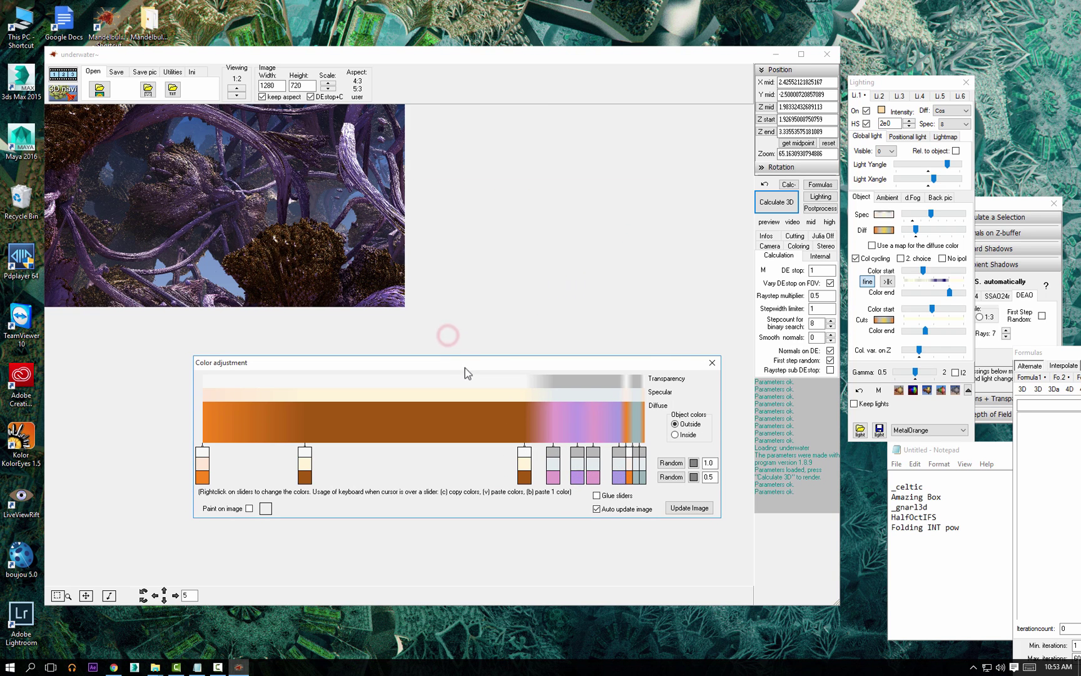
click(712, 363)
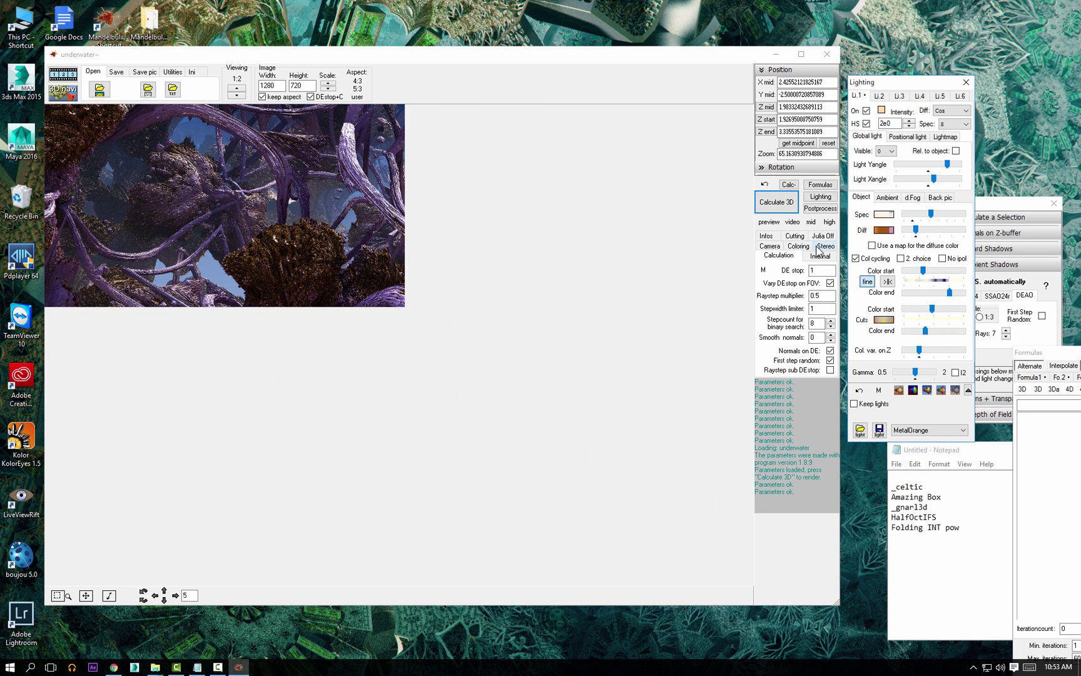
- Set the two ambient light colors to a light blue and a dark blue
click(890, 215)
click(604, 243)
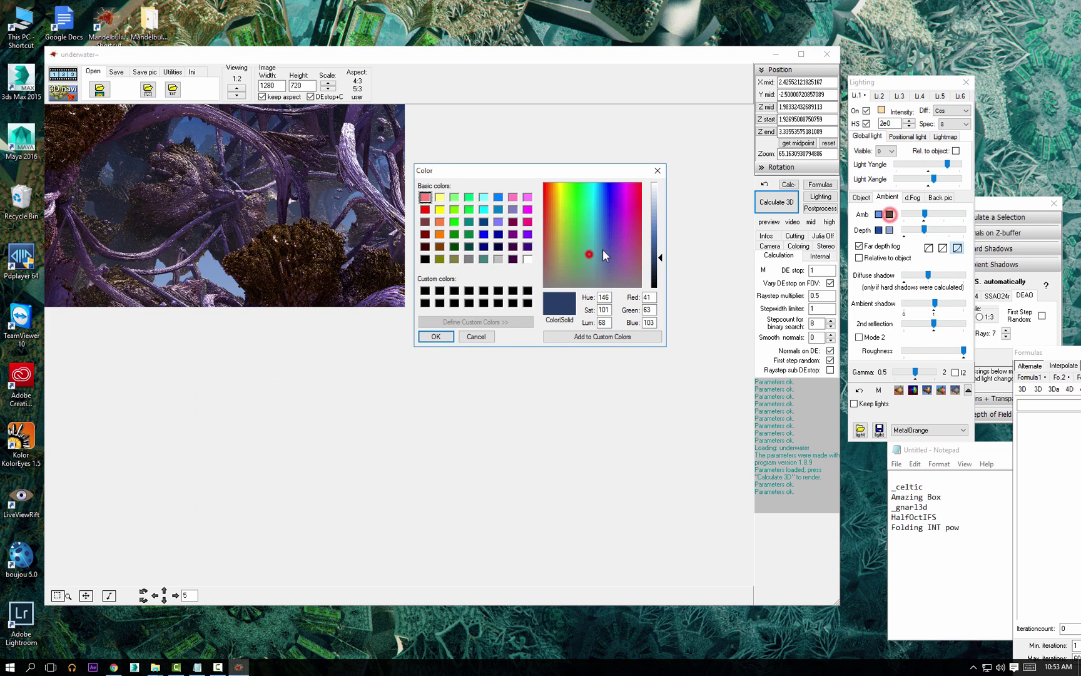
click(434, 338)
drag(604, 259, 604, 262)
click(442, 336)
drag(654, 262, 661, 207)
click(880, 215)
click(452, 336)
- Raise the depth color amount and set the two depth colors to a saturated blue and a dark blue
mouse_move(924, 214)
mouse_down()
mouse_move(895, 215)
mouse_move(923, 214)
mouse_move(931, 230)
mouse_up()
click(890, 230)
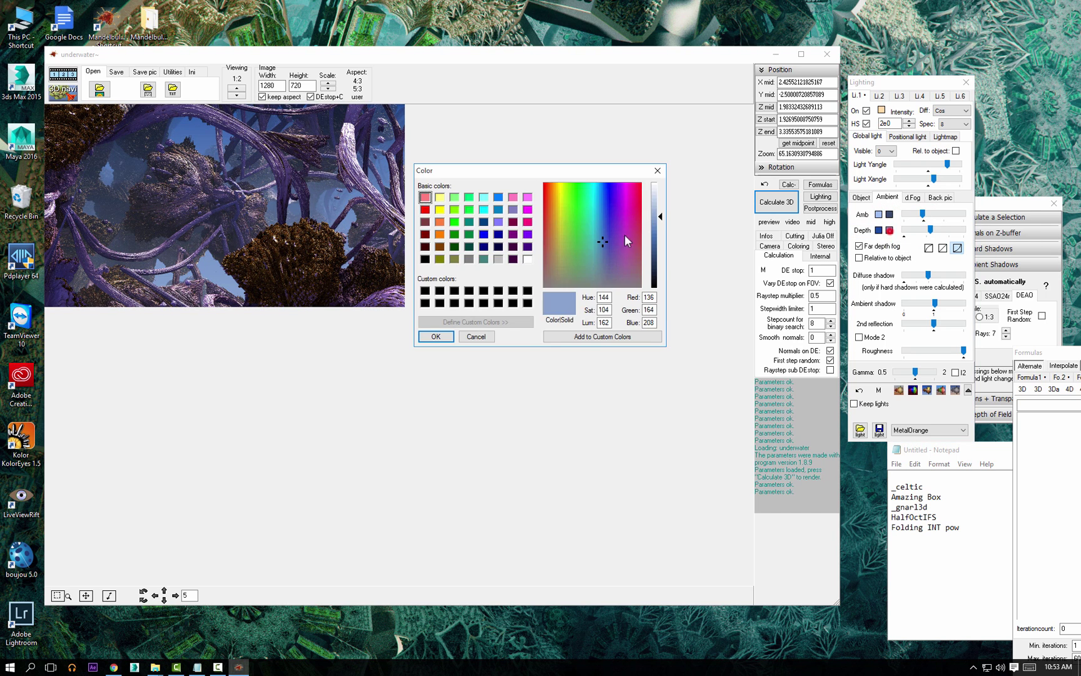
click(444, 338)
click(879, 230)
drag(661, 240, 661, 234)
click(605, 211)
click(442, 339)
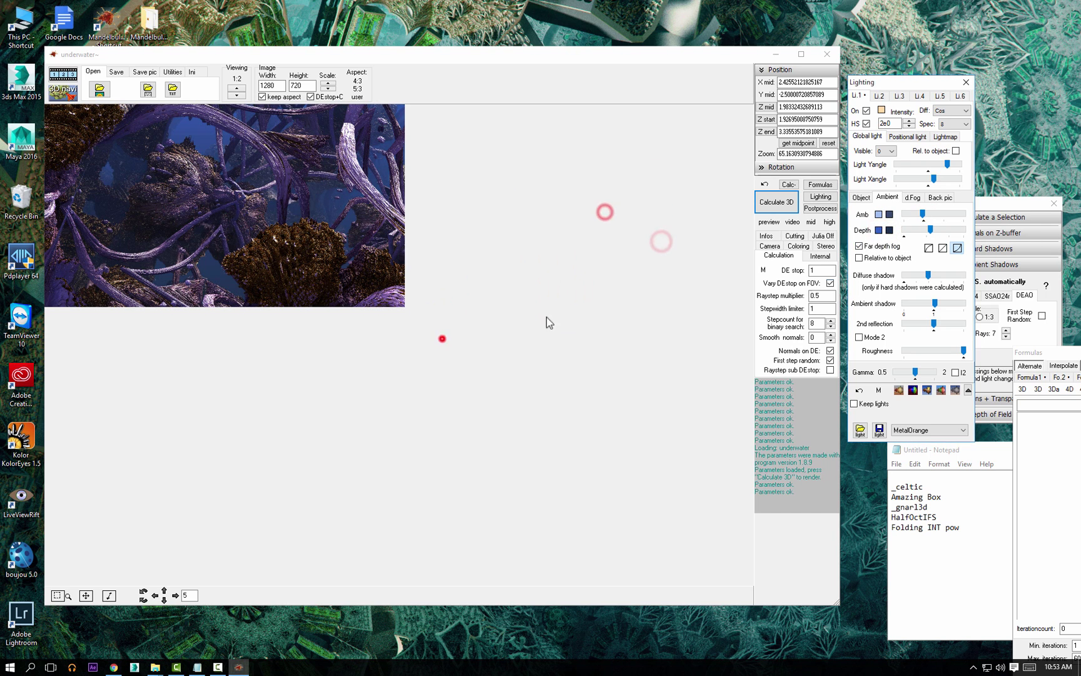
click(889, 230)
click(602, 240)
click(434, 335)
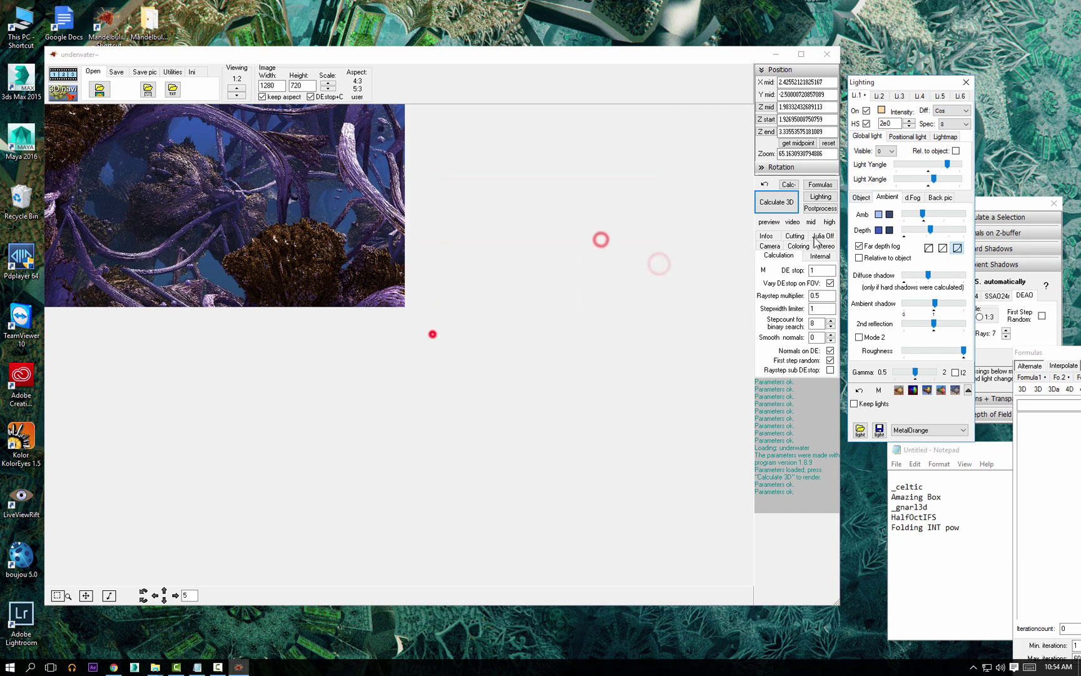
- Enable automatic hard shadows with softer edges for light 1 and render the scene again
drag(987, 206, 988, 146)
click(930, 188)
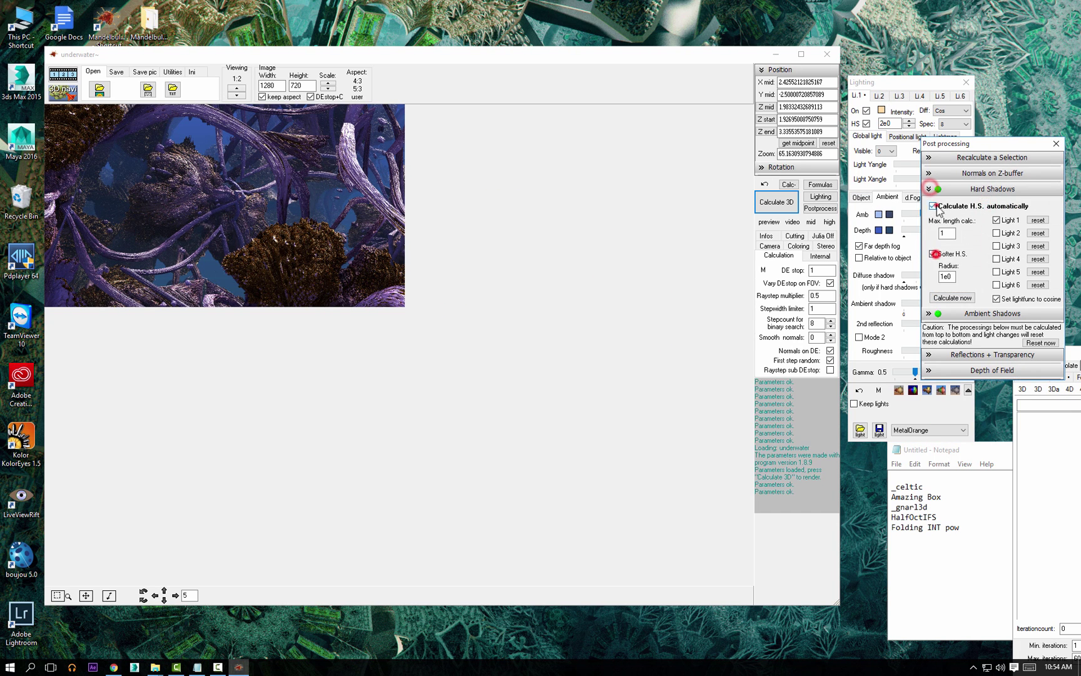
click(779, 246)
click(778, 204)
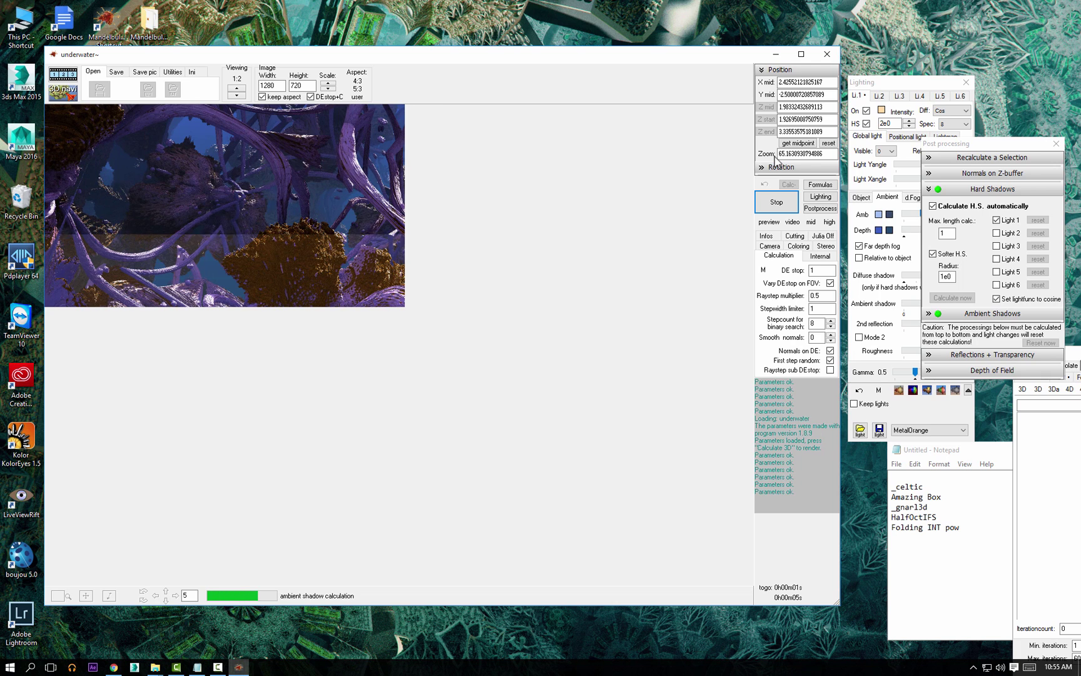
- Raise the dynamic fog amount and far offset slightly to strengthen the light rays
click(908, 84)
click(913, 198)
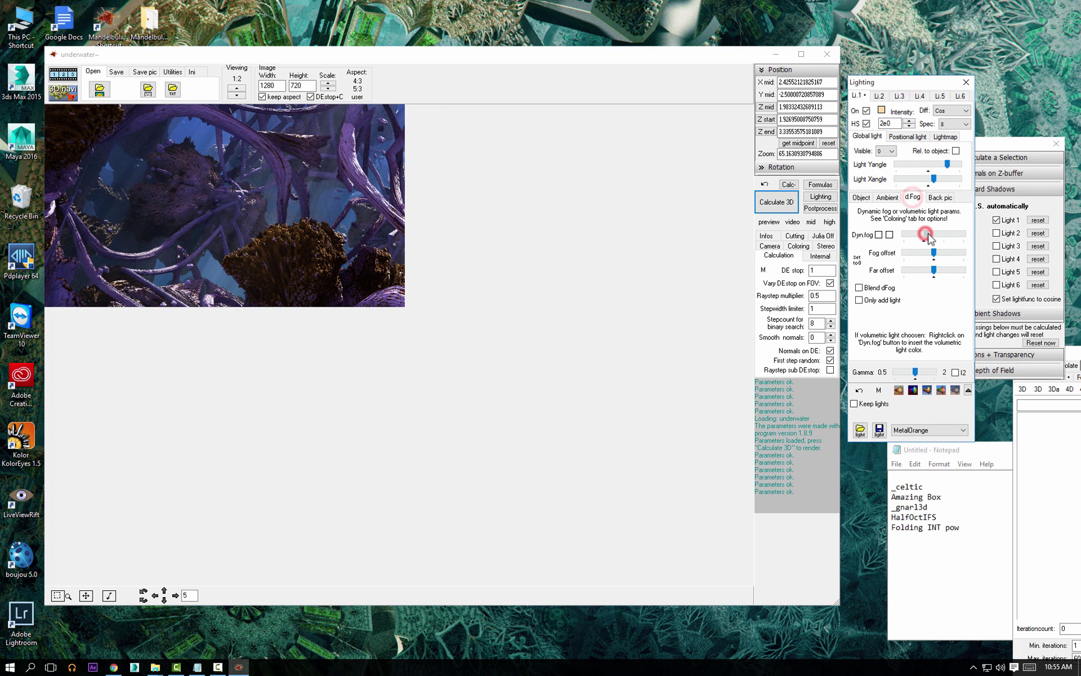
drag(930, 234, 933, 235)
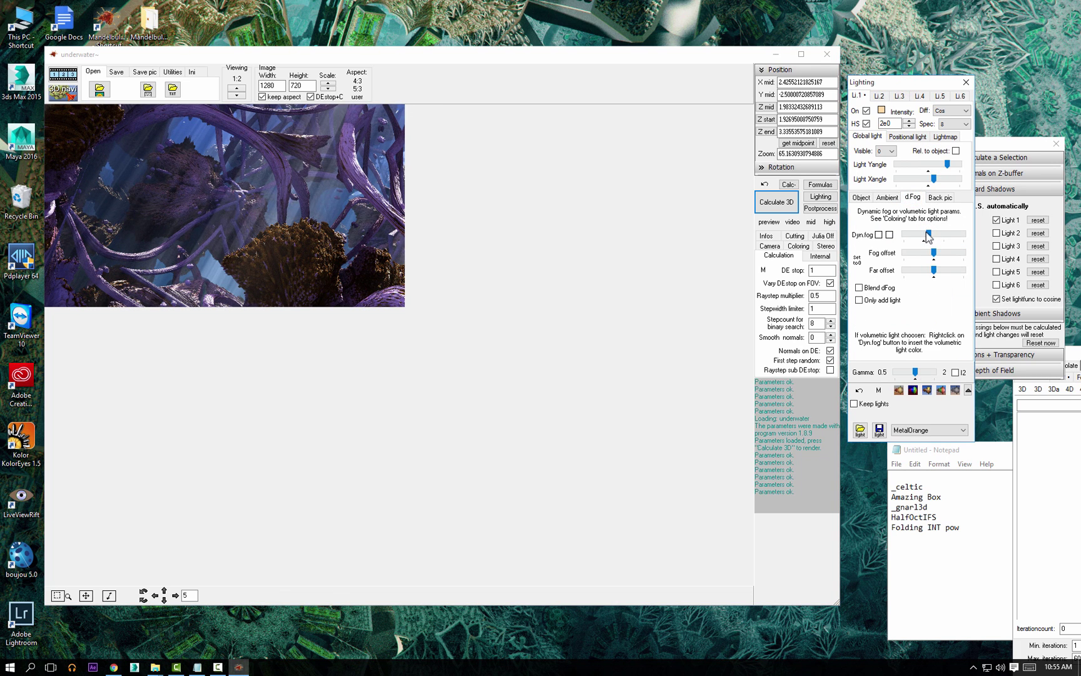
- Load the current parameters into the 3D navigator, walk the camera forward and set the far plane to 200
click(63, 91)
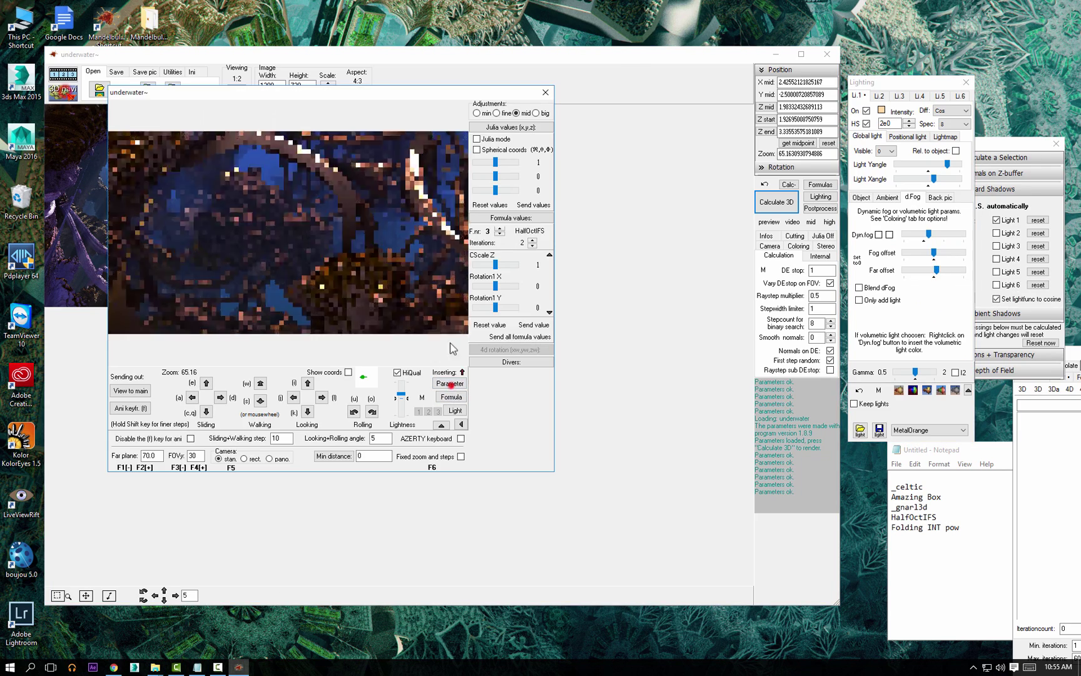
key(w)
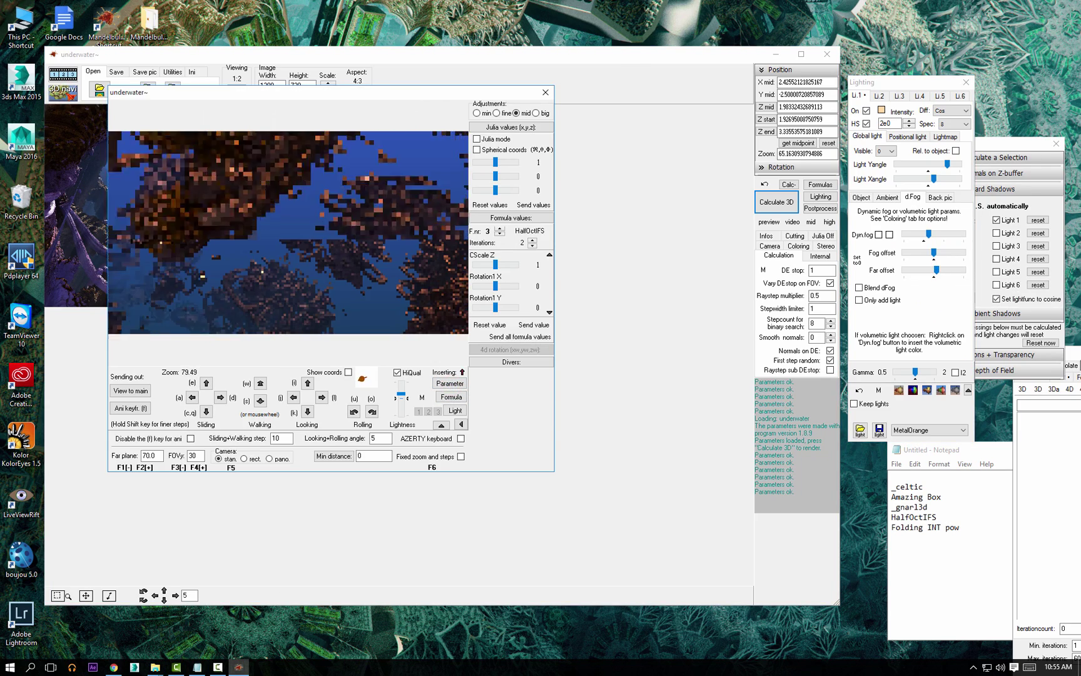
click(288, 232)
double_click(157, 456)
text(2)
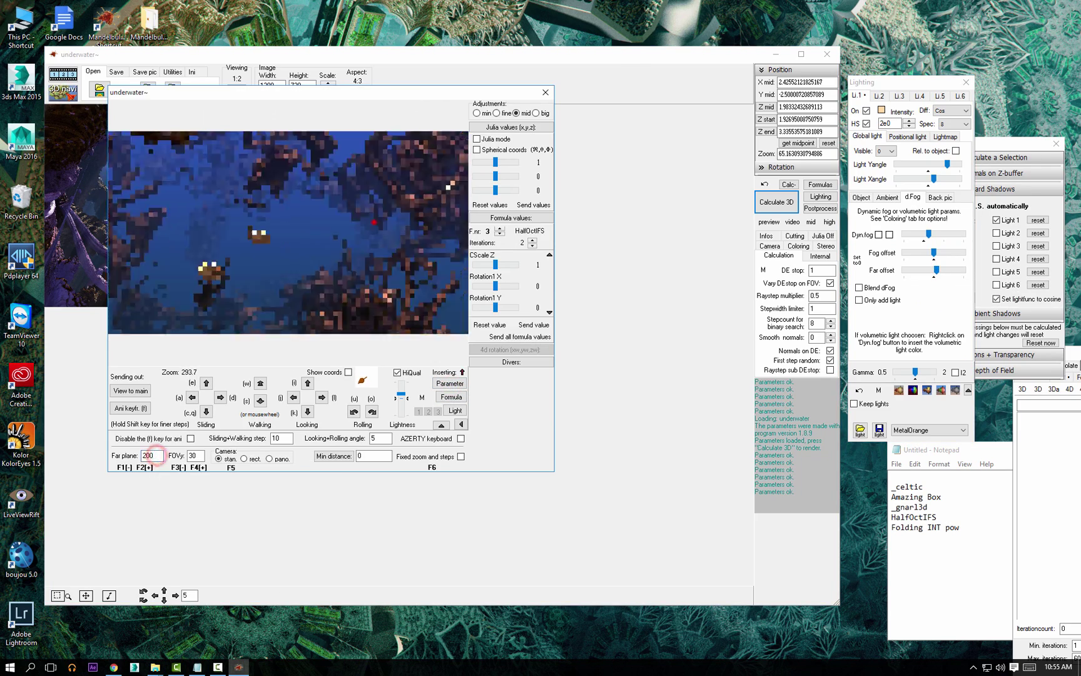
- Walk the camera forward and turn it left until separate textured masses float against the blue background
key(w)
key(w)
key(w)
key(w)
key(j)
key(j)
key(j)
key(j)
key(w)
key(w)
key(w)
key(w)
key(w)
key(w)
key(w)
key(w)
key(w)
key(w)
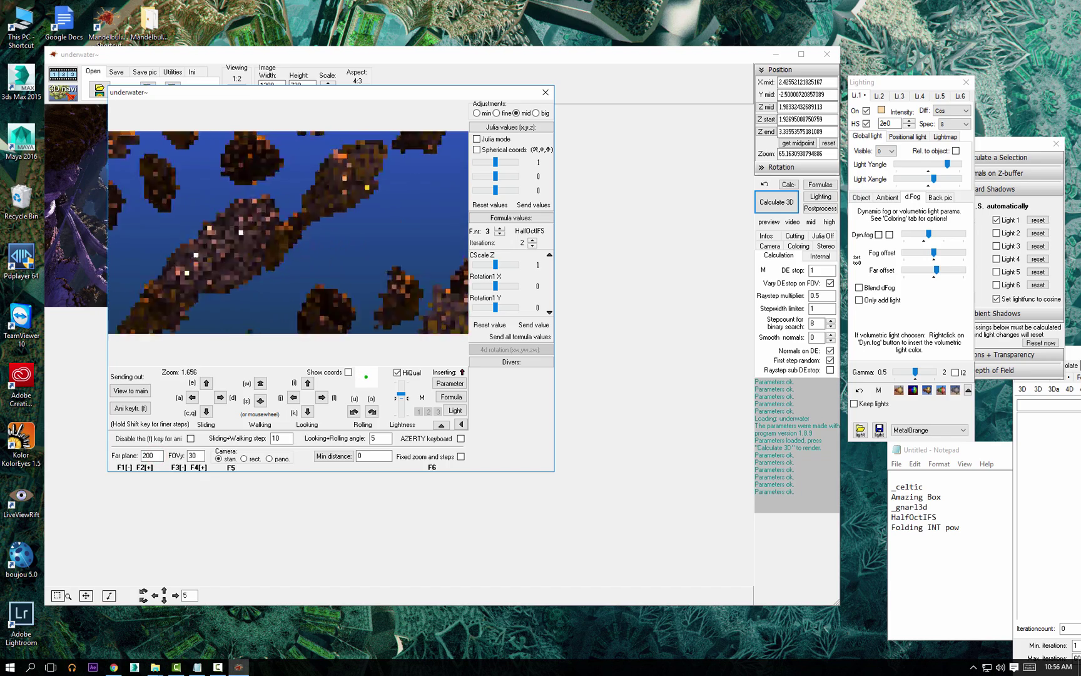
- Walk the camera forward up to the textured surface until it fills the view
key(w)
key(w)
key(w)
key(w)
key(w)
key(w)
key(w)
key(w)
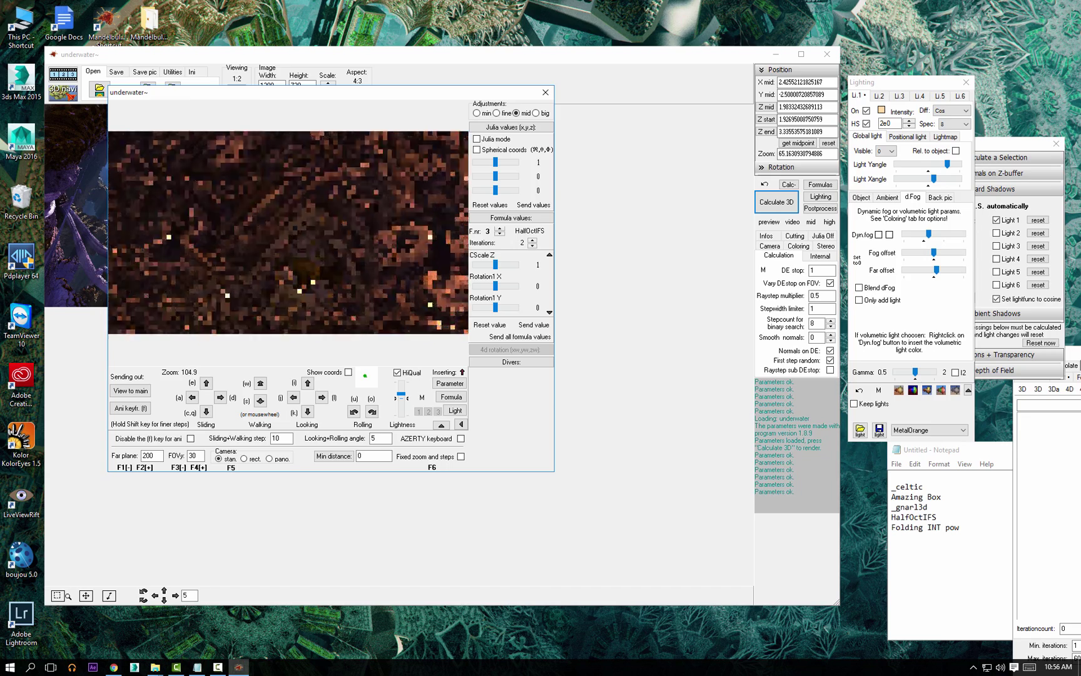
- Walk the camera forward along the textured tentacle surface and send the view to the main window
key(w)
key(w)
key(w)
click(130, 390)
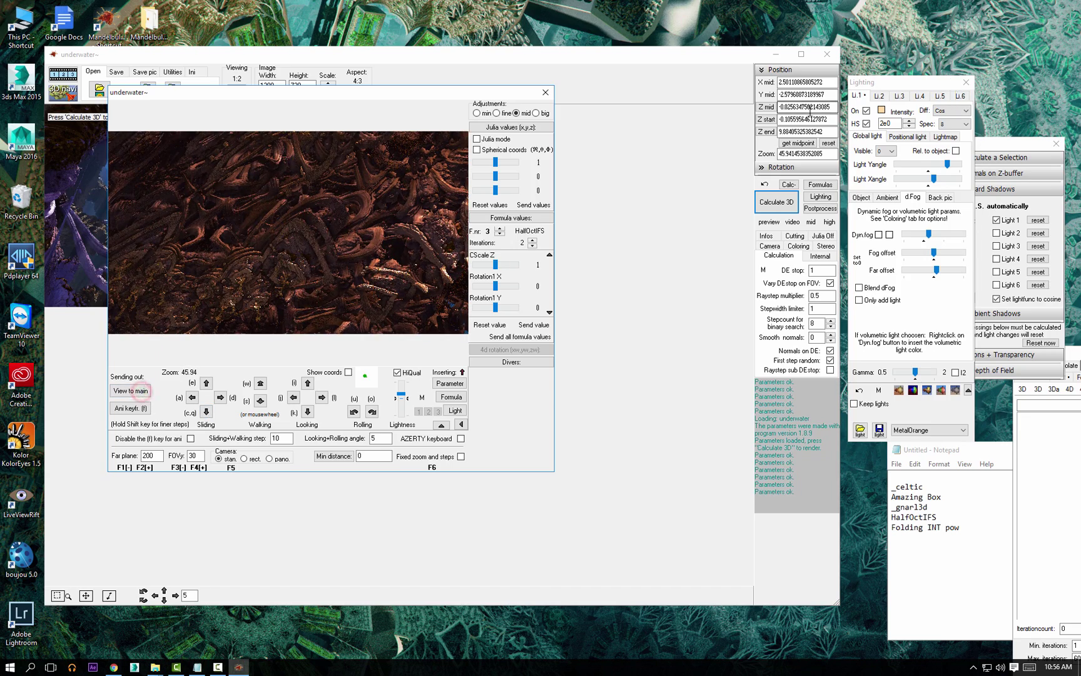
- Add the _PolyFold-sym formula to the hybrid and move it into formula slot 4
drag(874, 83, 907, 76)
click(828, 184)
drag(1064, 354, 869, 107)
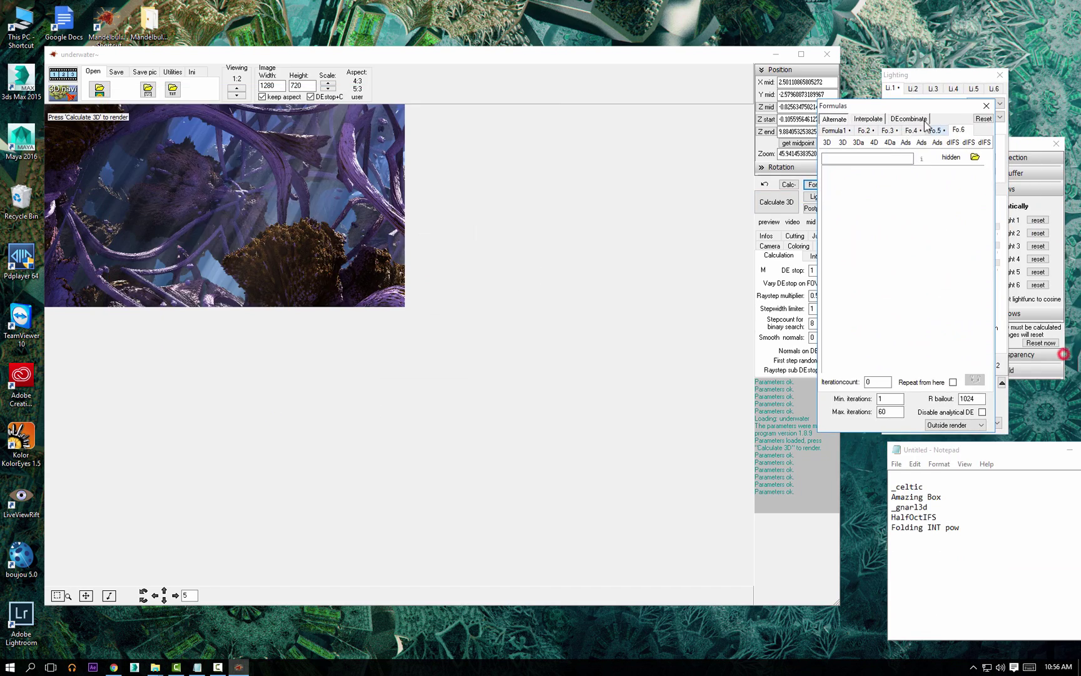
click(932, 142)
click(944, 167)
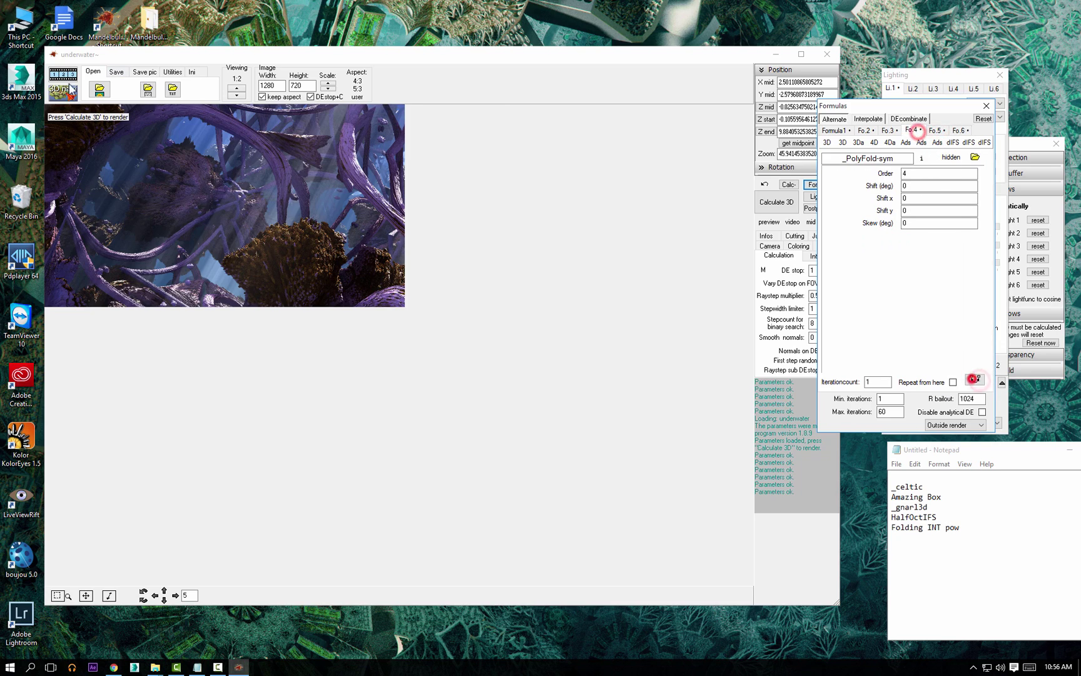
click(973, 378)
- Set the Order of formula 4, _PolyFold-sym, to 16 in the navigator
click(499, 229)
click(500, 233)
click(540, 265)
text(16)
key(Return)
- Set the far plane to 40 and walk the camera toward the tentacle structure
click(375, 244)
click(288, 233)
click(159, 457)
double_click(158, 457)
text(40)
click(242, 282)
scroll(288, 233, up, 4)
scroll(288, 233, up, 5)
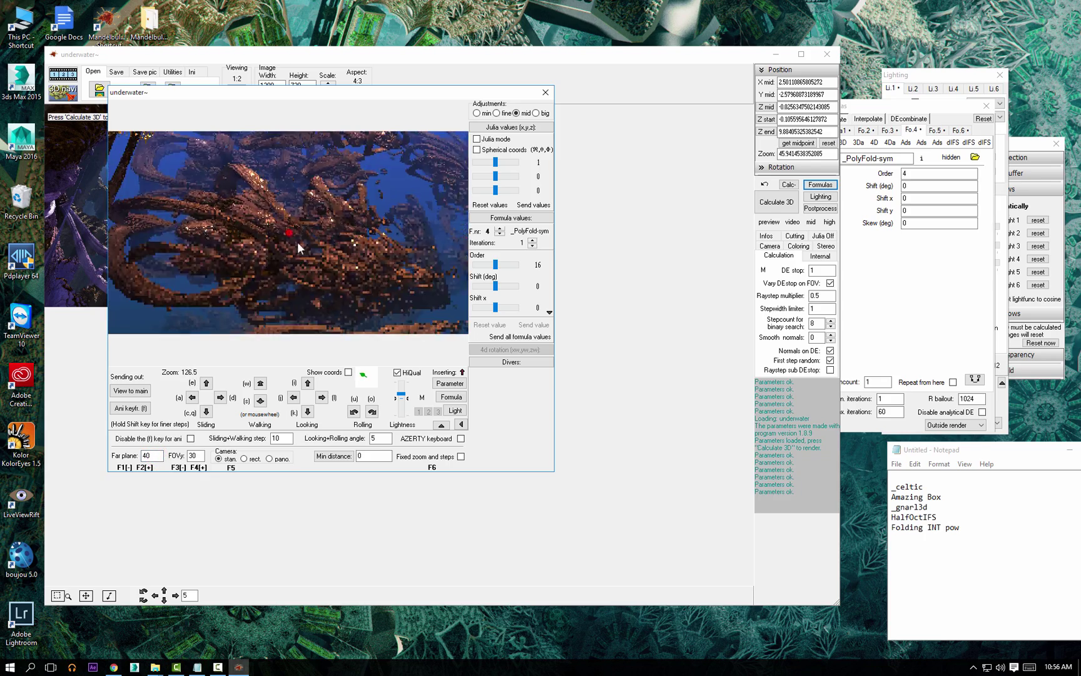
- Compare the structure with _PolyFold-sym at 0 iterations and back at 1 iteration
click(288, 233)
click(533, 244)
click(532, 240)
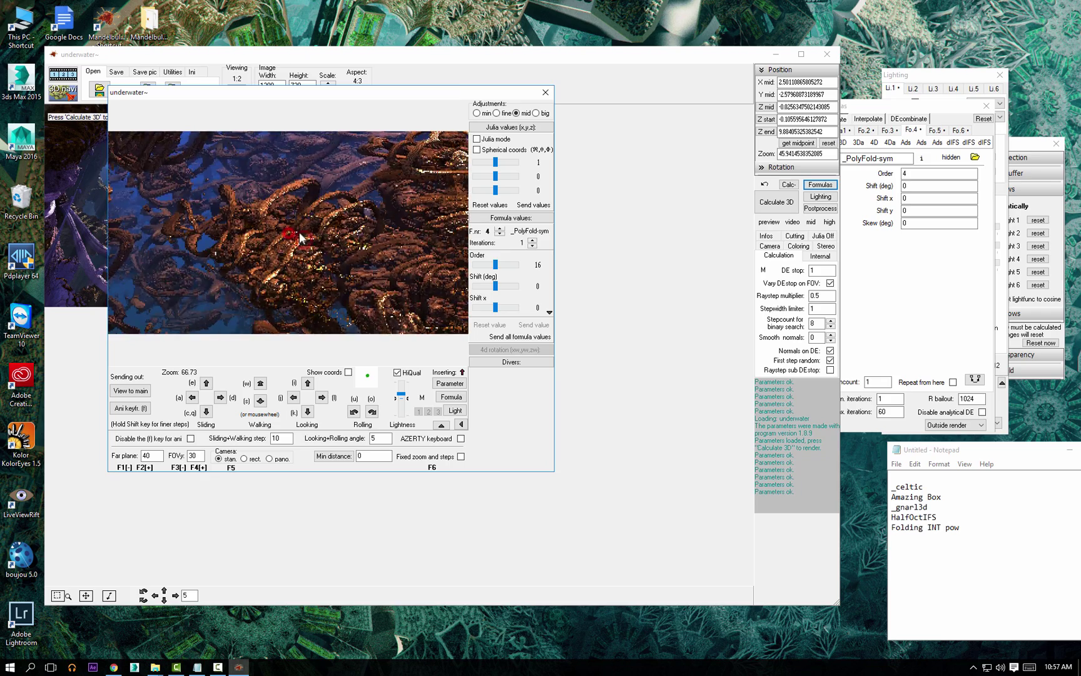
- Walk the camera forward through the dense structure and try Julia mode
scroll(288, 233, up, 4)
drag(296, 222, 334, 241)
scroll(288, 232, up, 10)
click(289, 232)
click(476, 140)
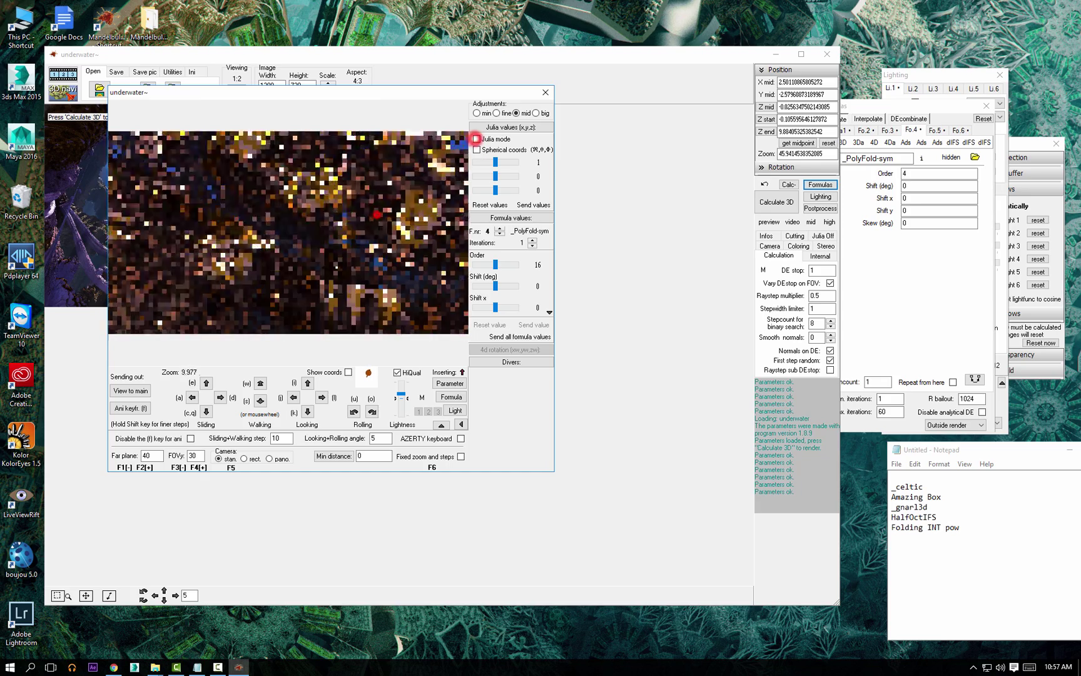
click(477, 139)
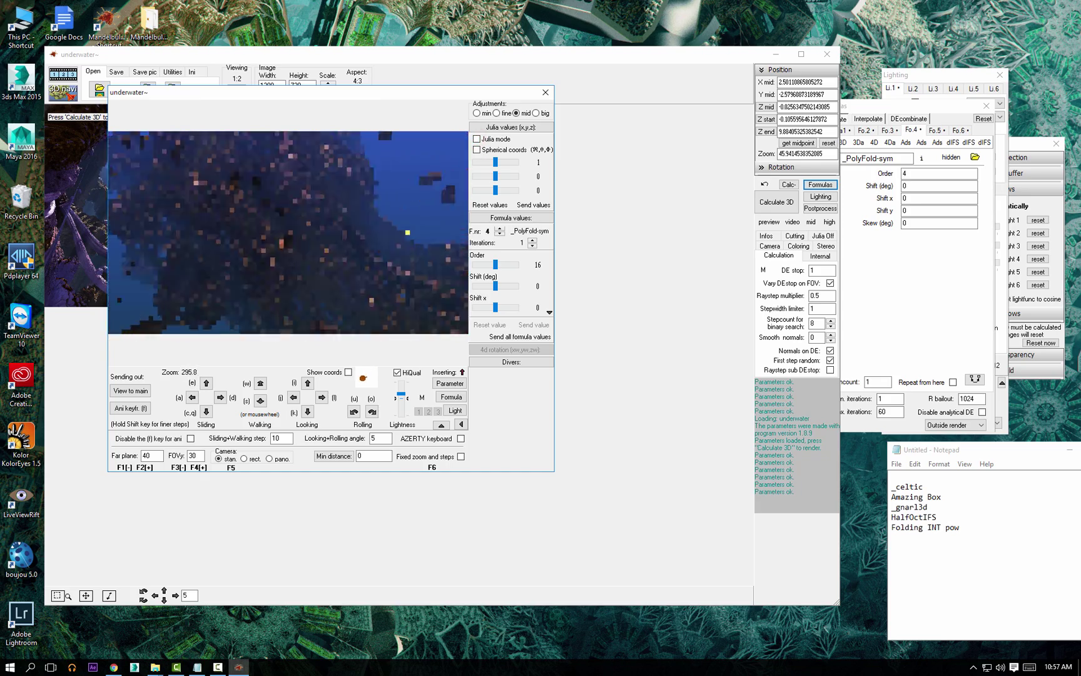
scroll(288, 232, up, 10)
key(w)
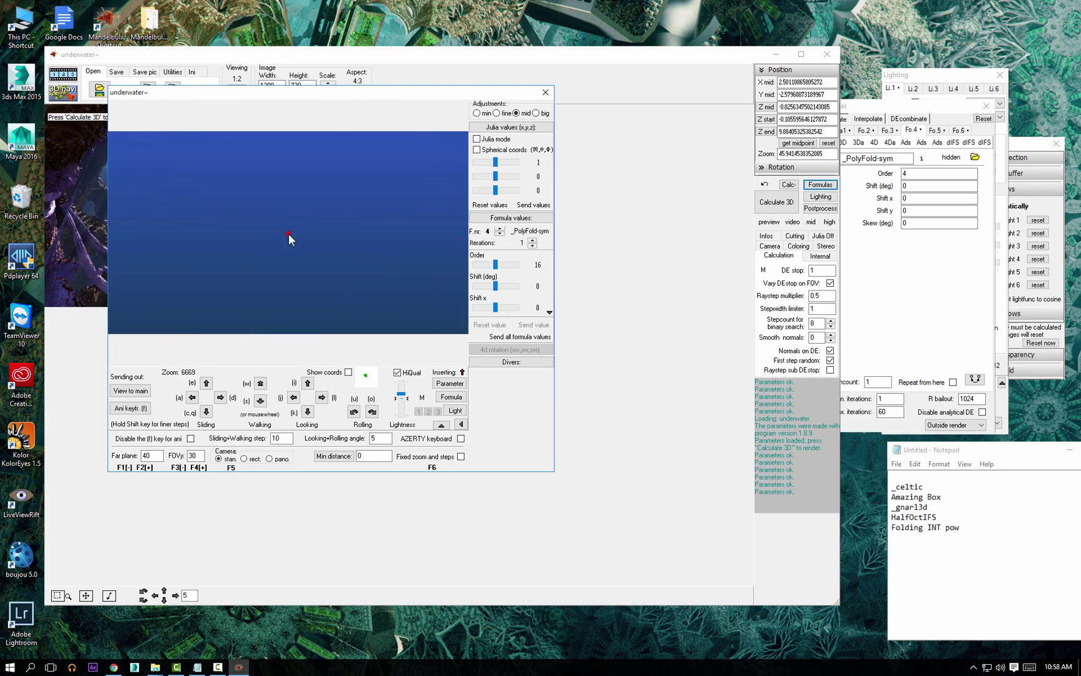
- Reload the main parameters into the navigator and set the Order of _PolyFold-sym to 16
click(445, 384)
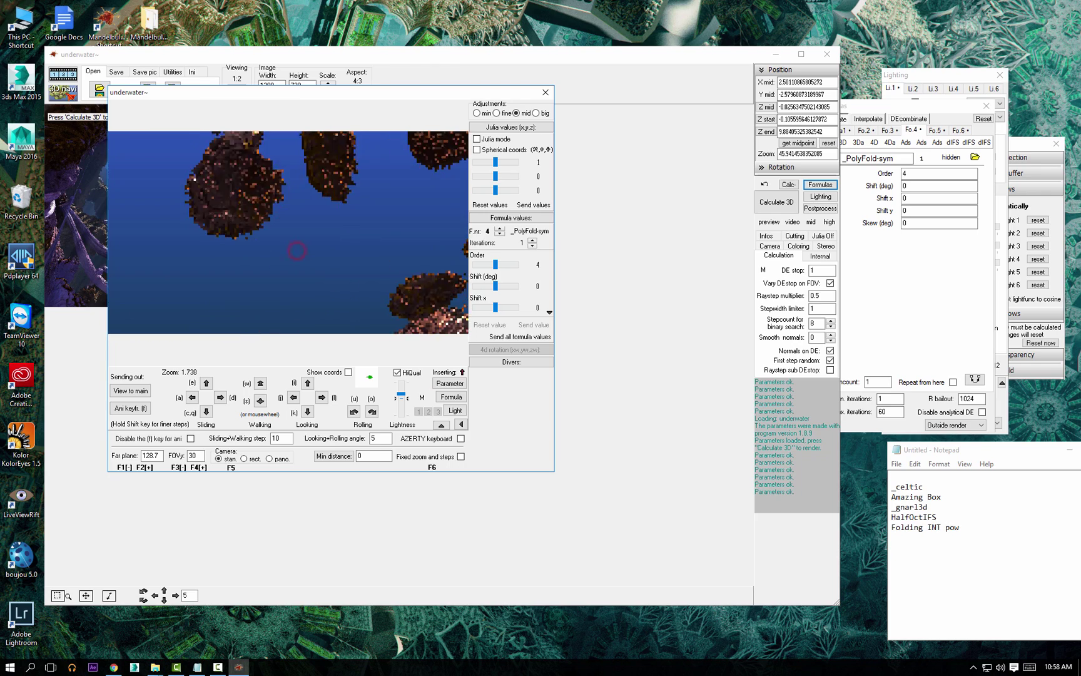
click(532, 241)
click(538, 266)
text(16)
key(Return)
- Walk the camera forward into the textured structure and raise the preview lightness slightly
click(355, 174)
scroll(288, 232, up, 5)
scroll(288, 232, up, 10)
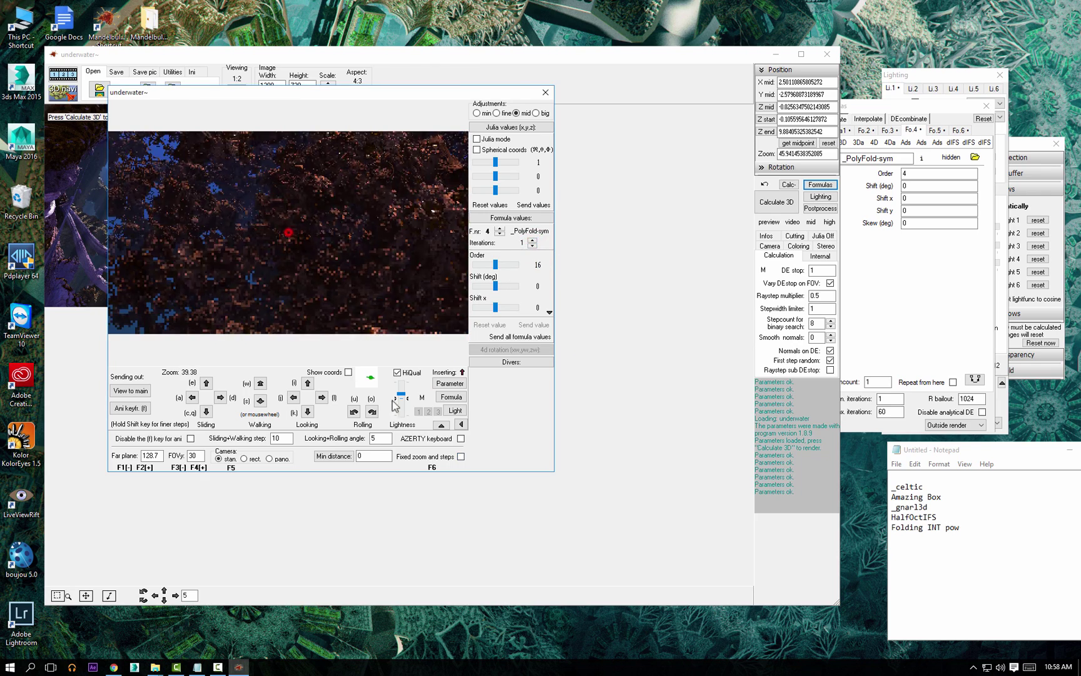
drag(402, 393, 401, 393)
click(376, 231)
click(316, 257)
scroll(289, 232, up, 3)
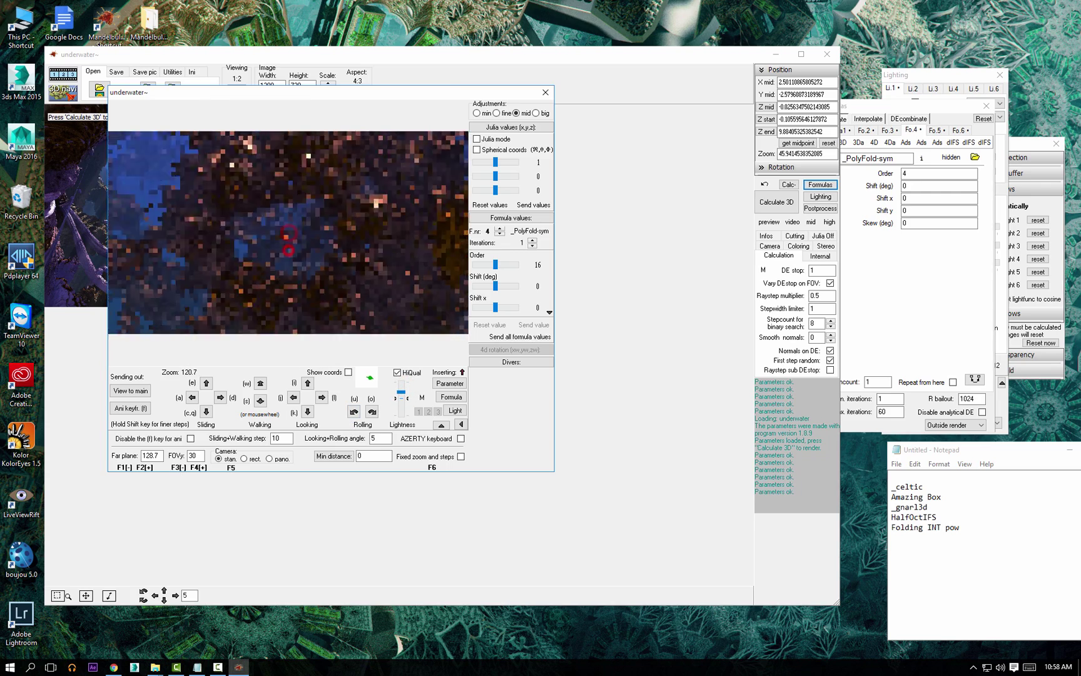
scroll(288, 232, up, 3)
- Toggle the _PolyFold-sym iterations off and back to 1, and move the camera to the round opening
click(533, 245)
click(533, 241)
scroll(289, 232, down, 3)
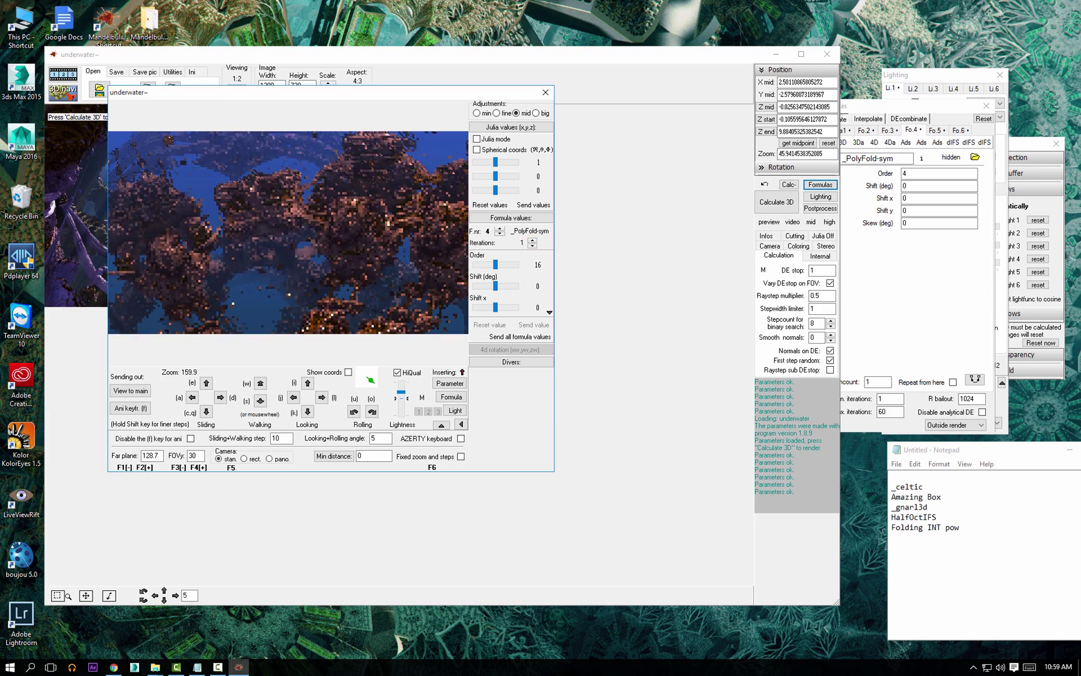
click(288, 233)
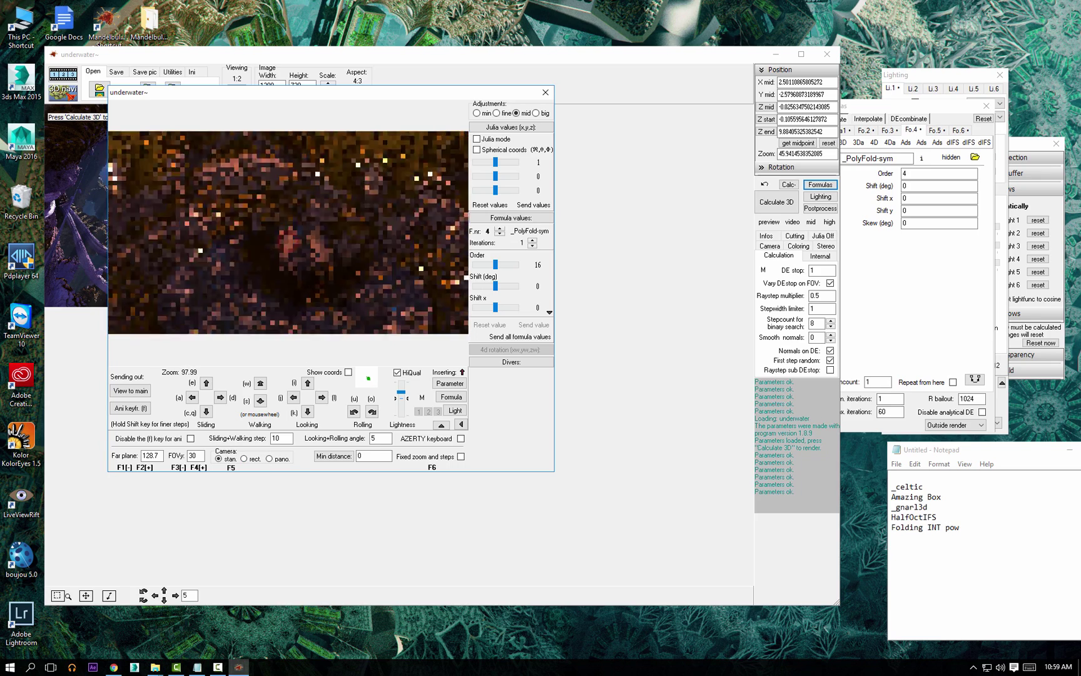
- Set the far plane to 70 and enable fixed zoom and steps
double_click(162, 458)
text(40)
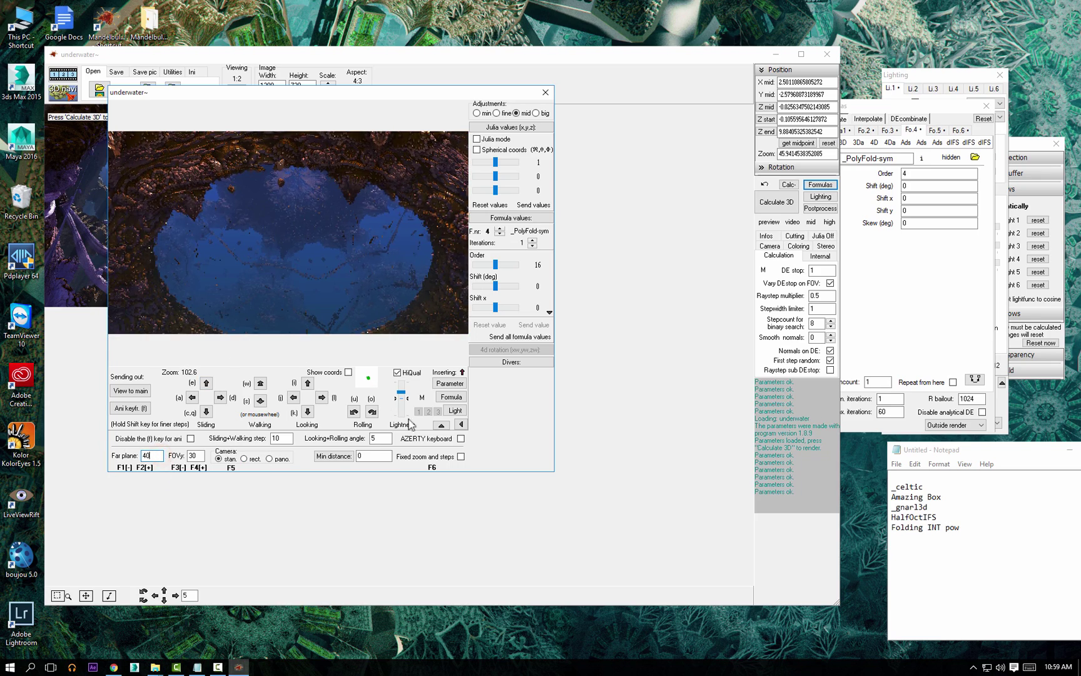
text(70)
click(461, 457)
click(296, 229)
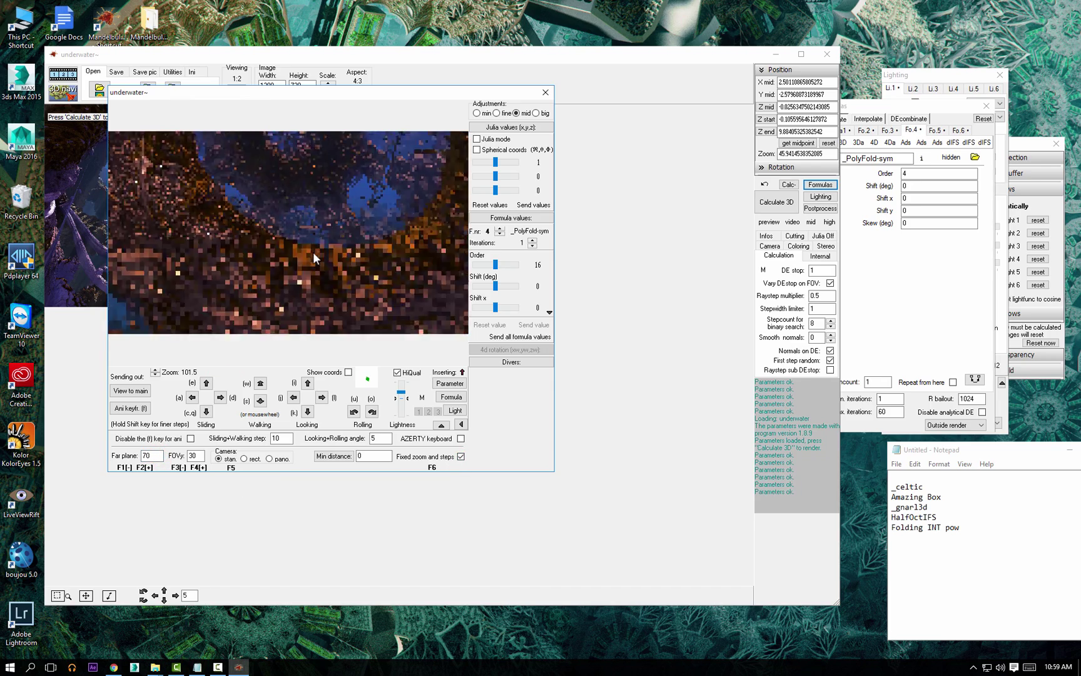
- Slide the camera left to frame the round opening and set the vertical field of view to 40
key(a)
key(a)
click(294, 259)
click(289, 232)
double_click(200, 452)
text(40)
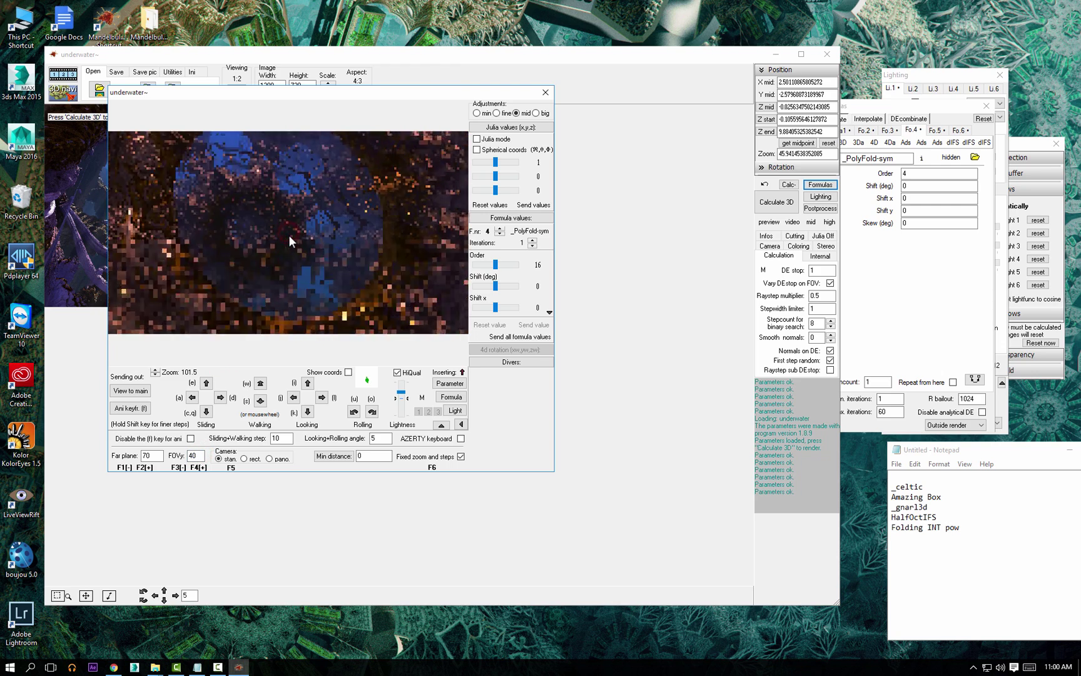
- Walk the camera slightly forward, send the view to the main window and calculate the 3D render
scroll(288, 235, up, 2)
click(130, 390)
click(770, 202)
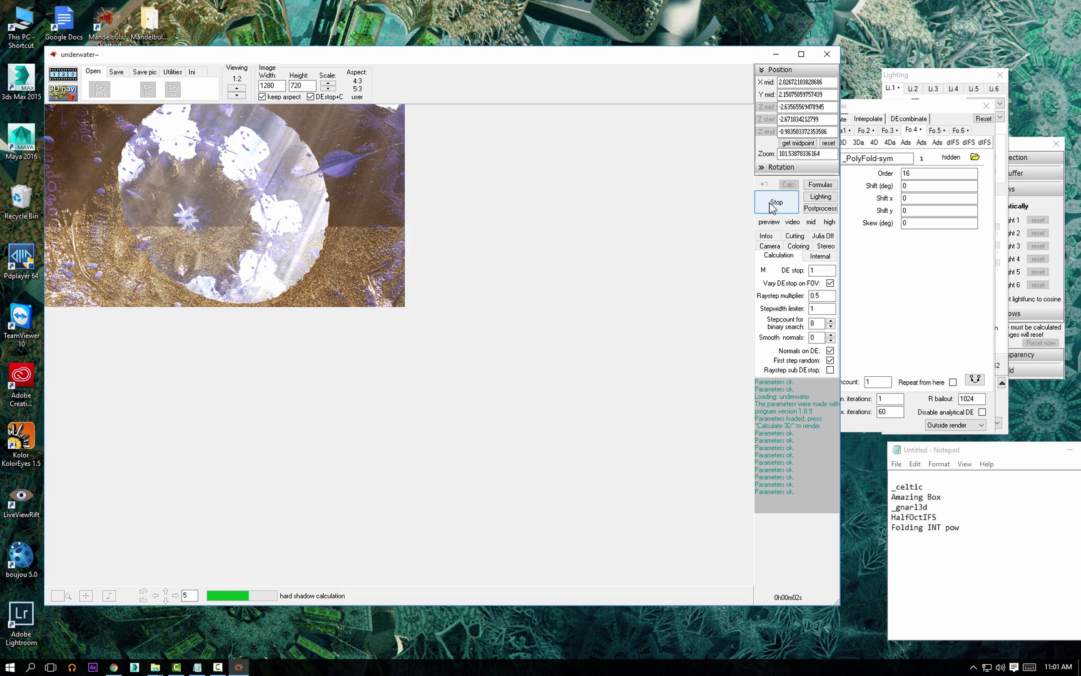
- Lower the dynamic fog amount, enable Blend dFog, and set a high fog offset with a minimal far offset
click(936, 81)
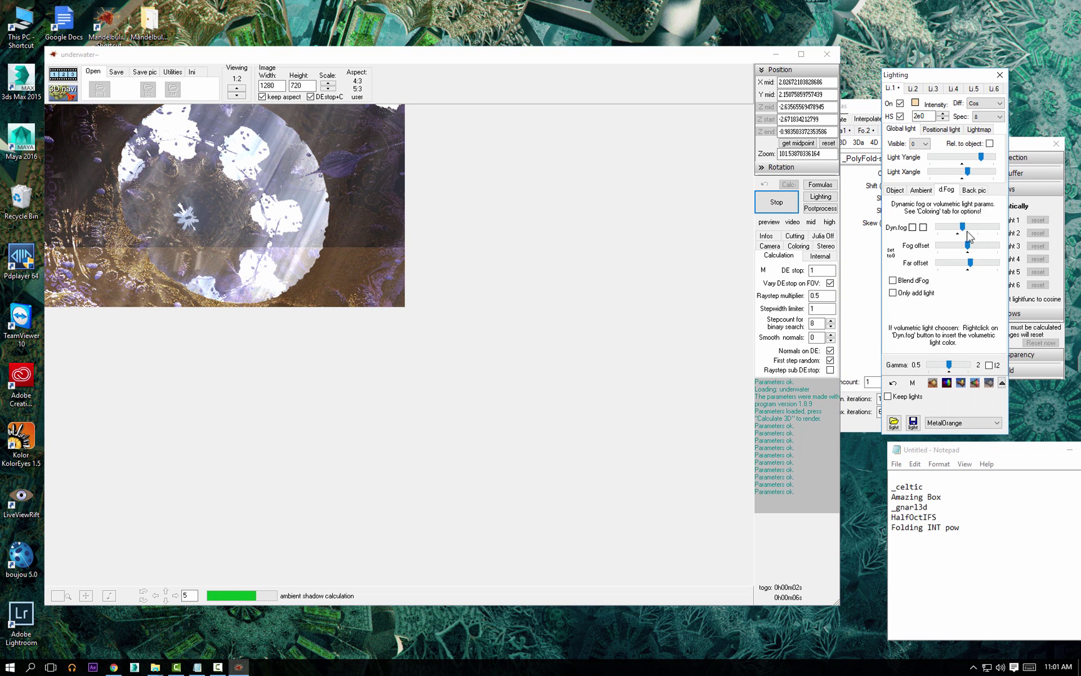
drag(964, 228, 959, 228)
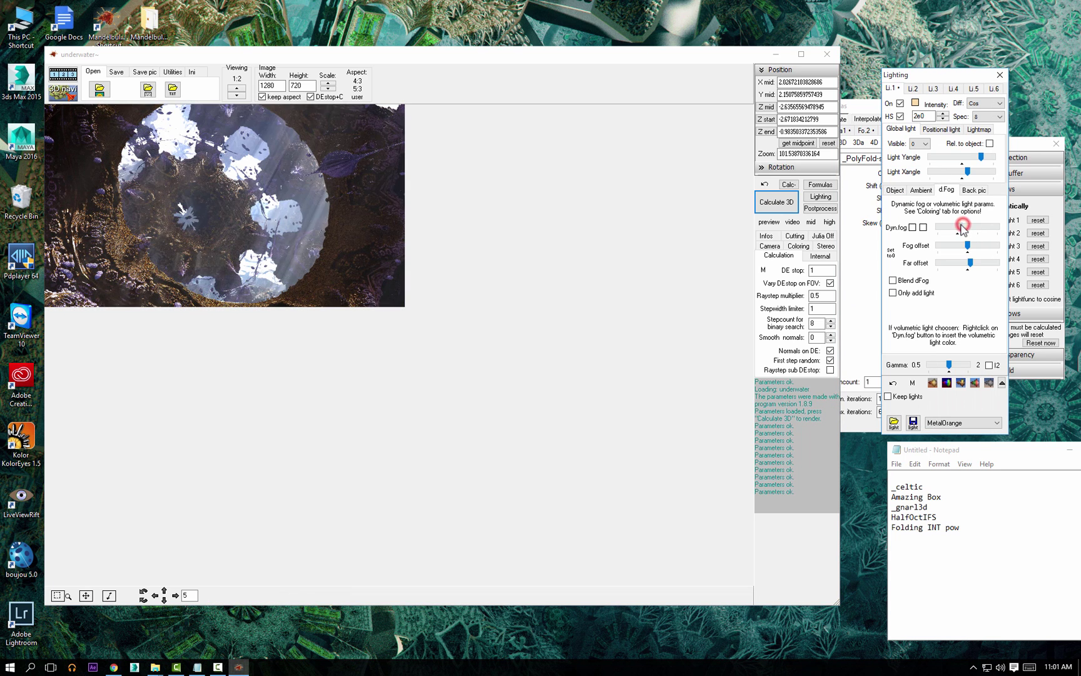
click(895, 190)
click(946, 190)
click(895, 189)
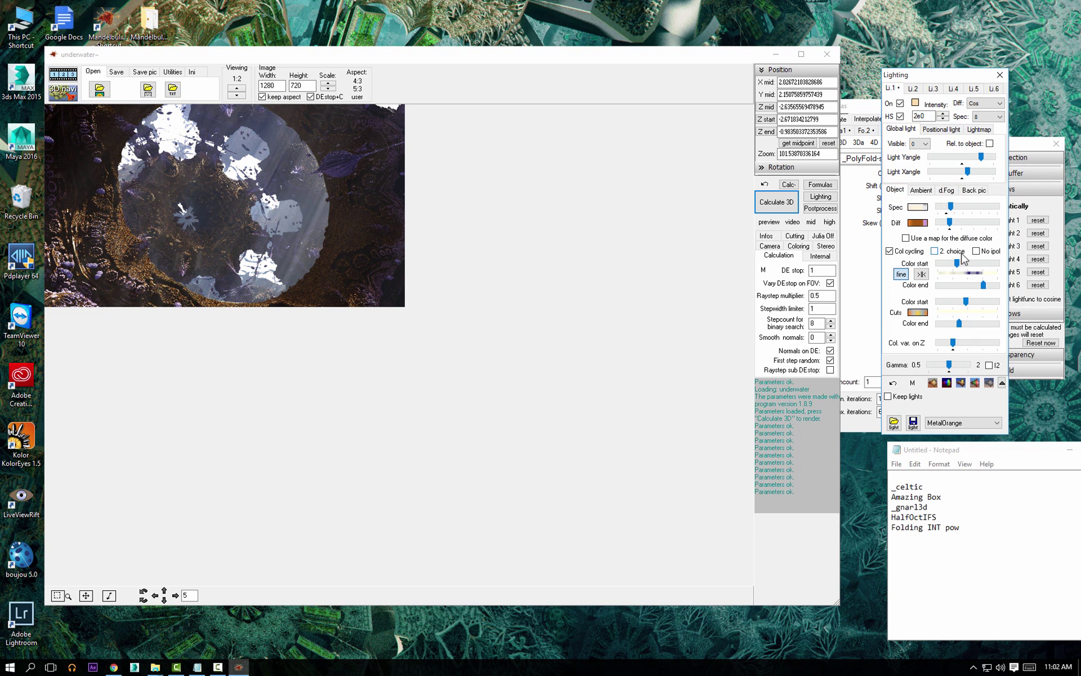
click(946, 190)
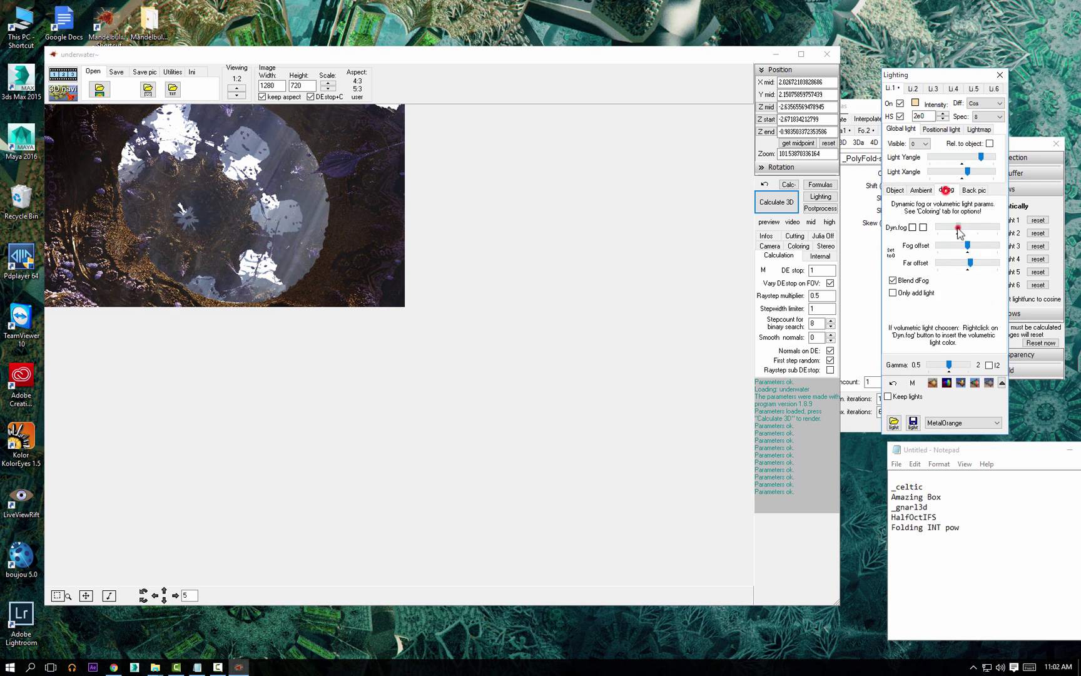
drag(942, 263, 960, 226)
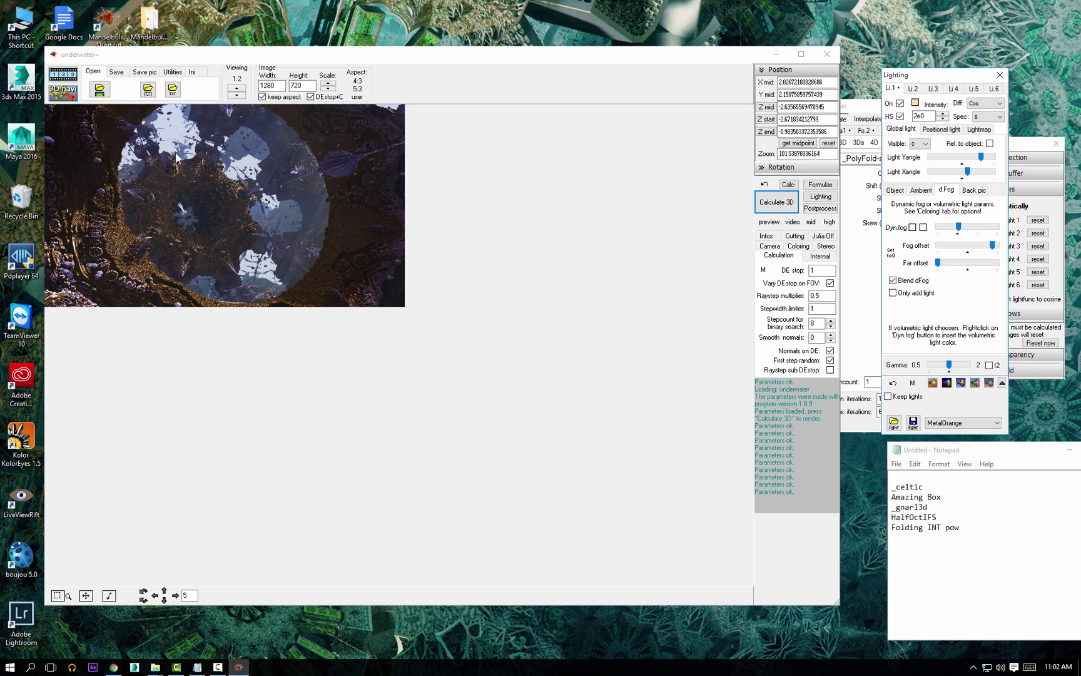
- Try an Order of 60 on _PolyFold-sym in the navigator and disable the formula with 0 iterations
click(58, 93)
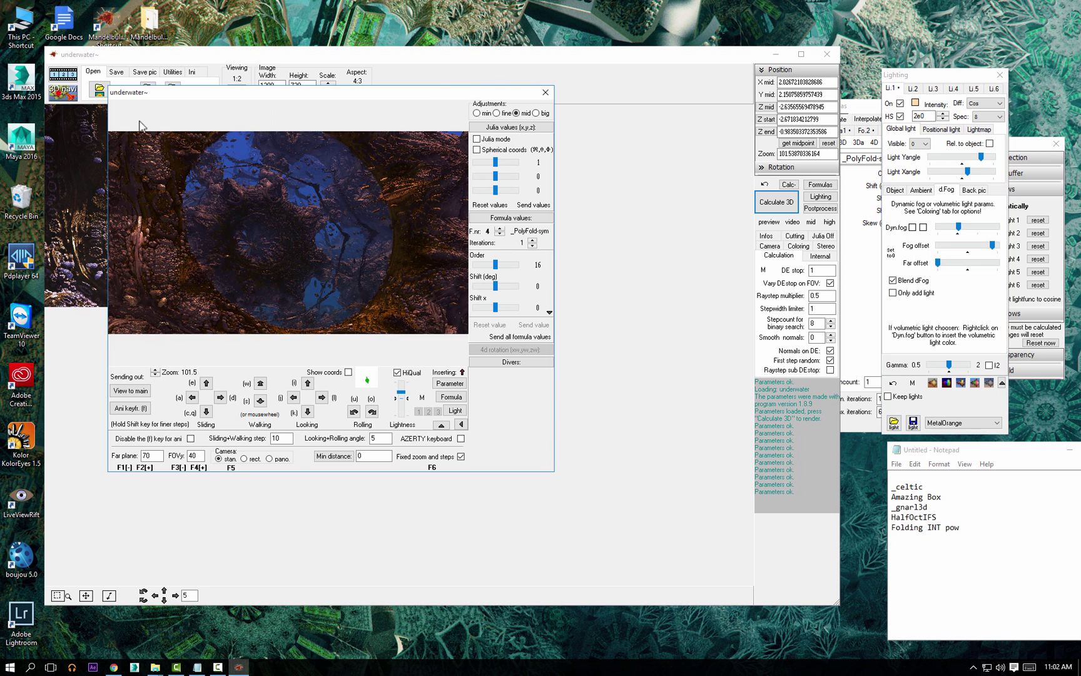
click(532, 245)
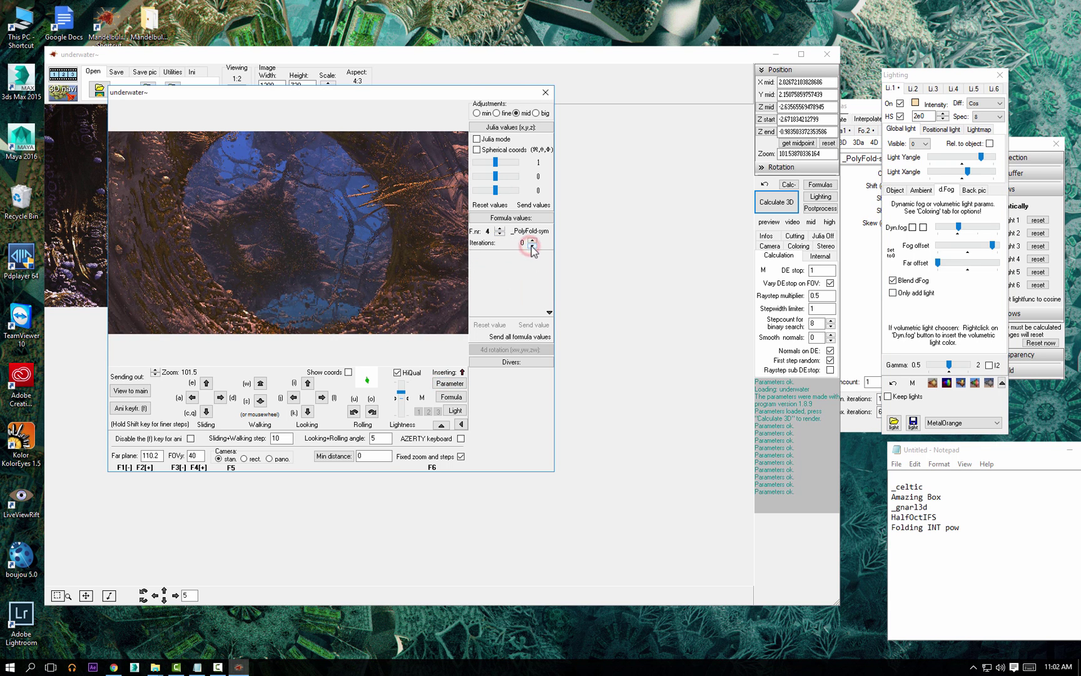
click(532, 241)
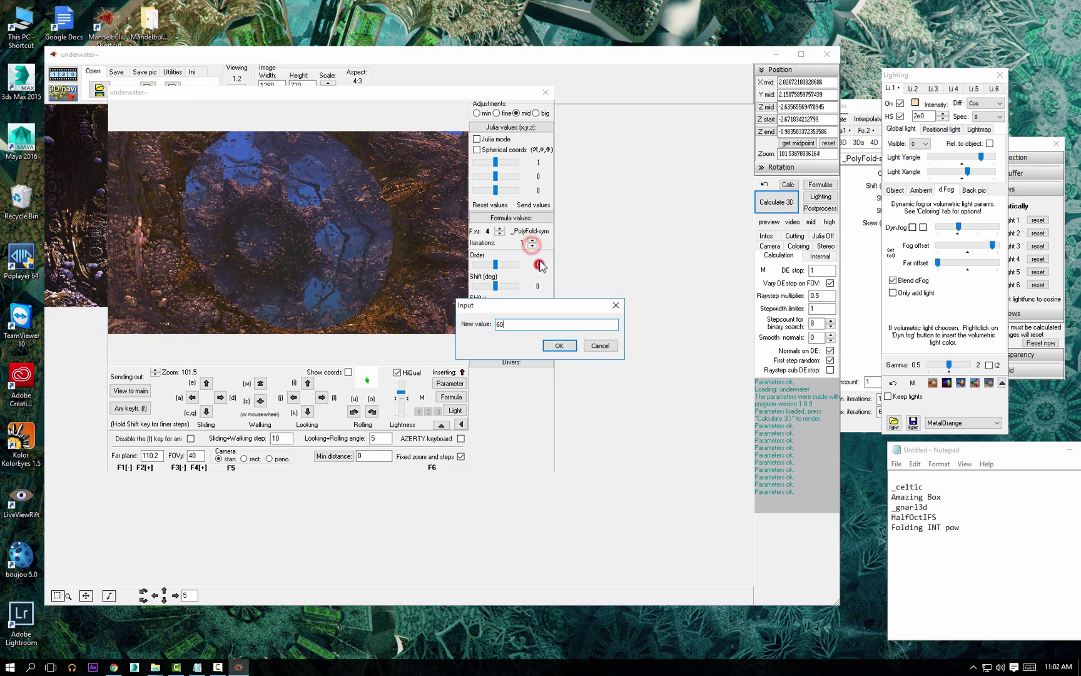
click(534, 245)
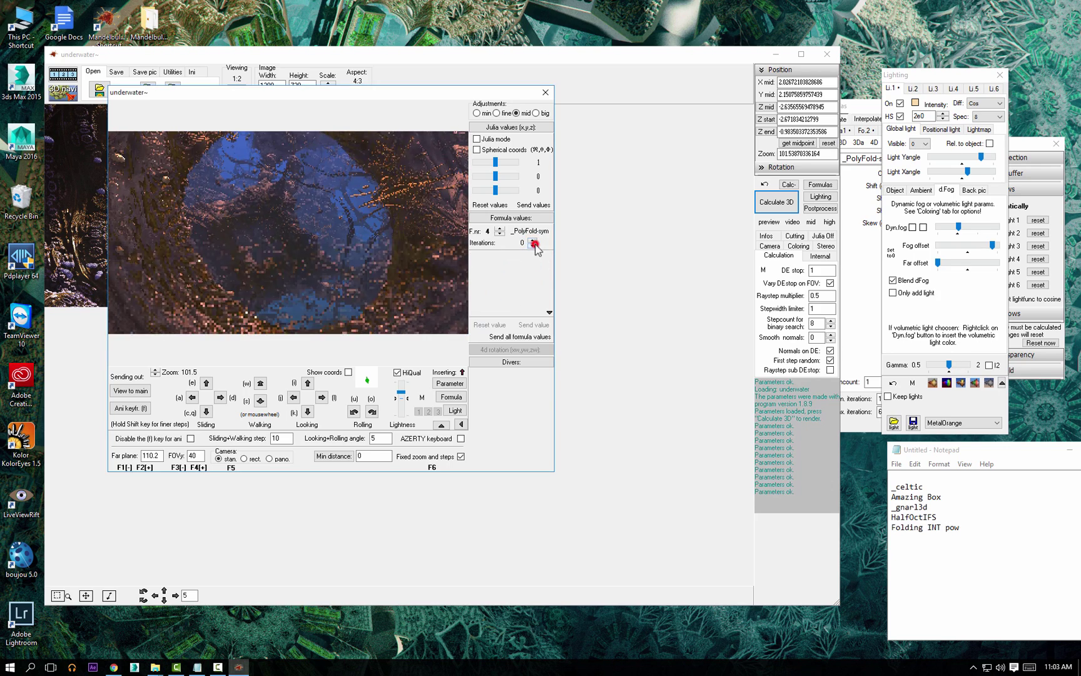
click(532, 241)
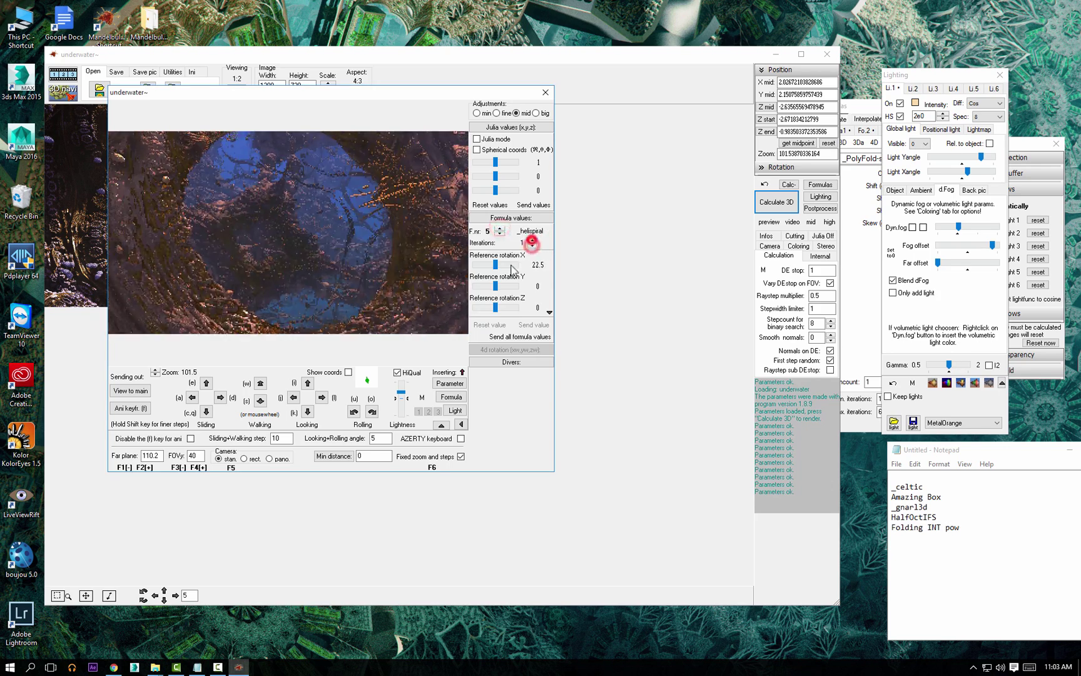
- Try a Helix value of 0.63 on formula 5, _helispiral, and toggle its iterations
click(499, 285)
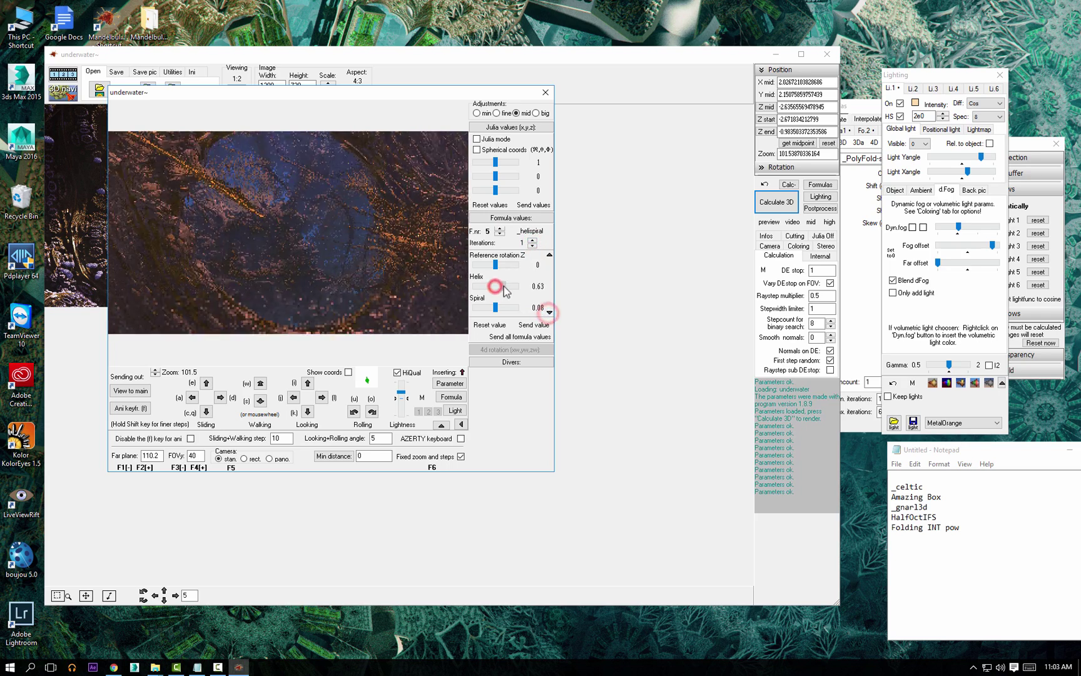
click(532, 245)
click(532, 241)
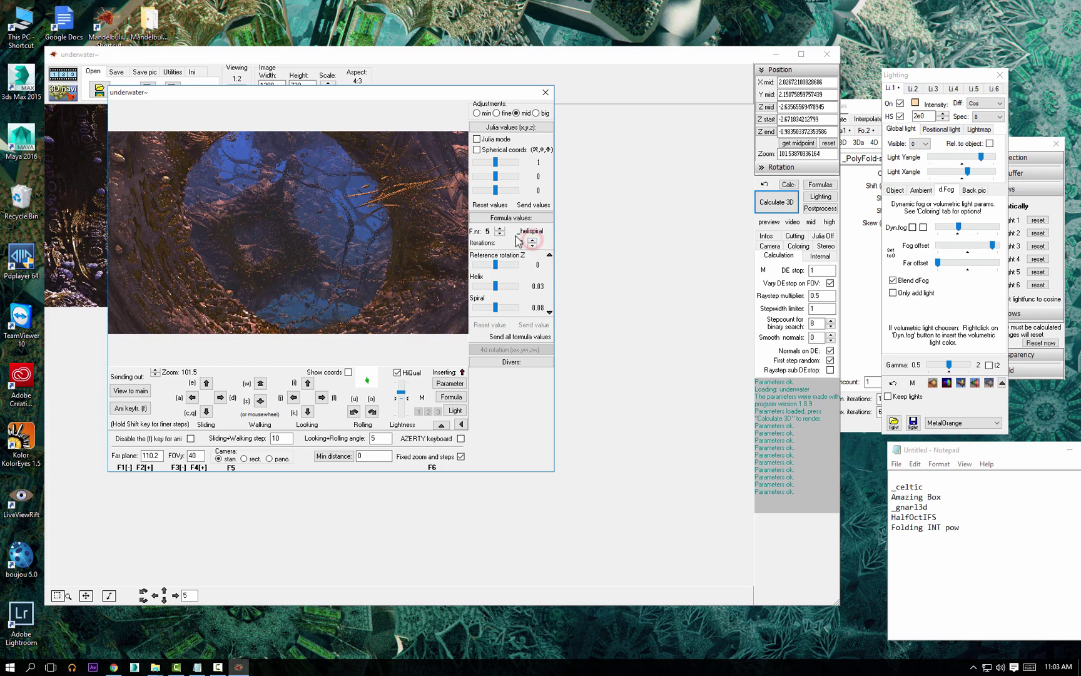
- Try different Z multiplier and R fold values and 3 iterations on formula 6, Folding Int Pow
click(495, 285)
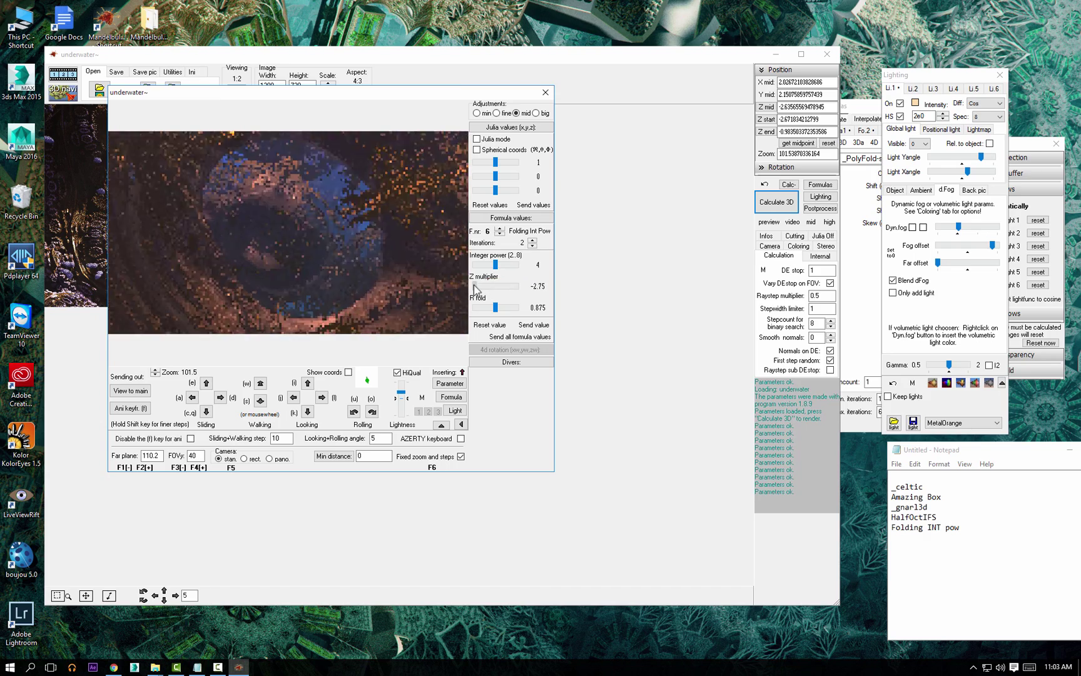
click(495, 307)
click(495, 308)
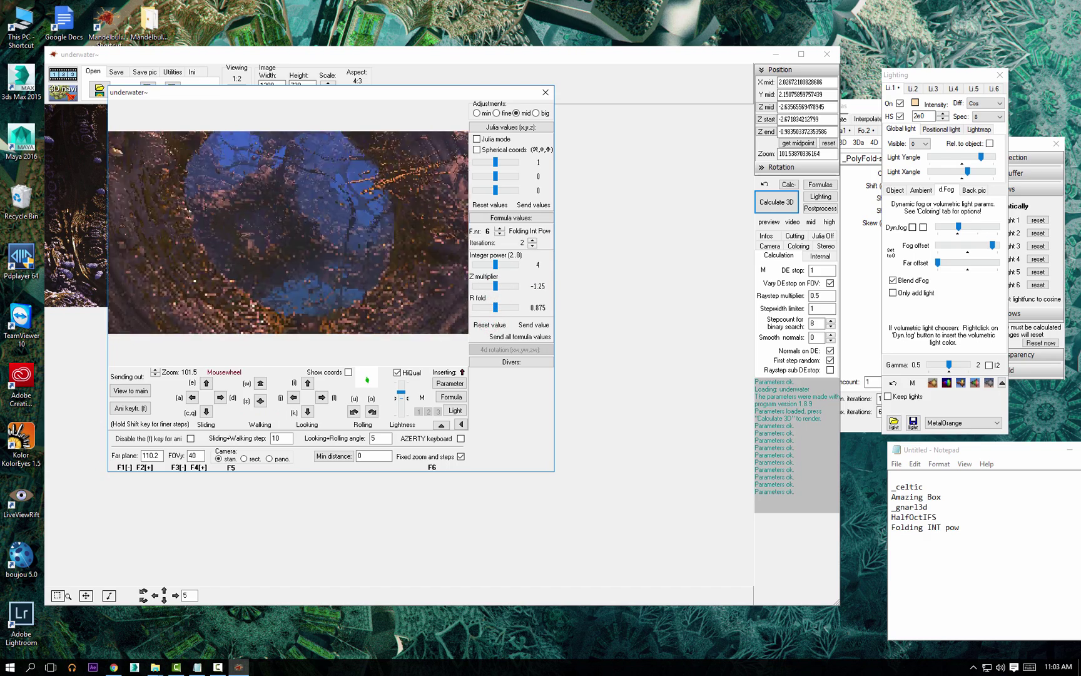
click(532, 245)
click(532, 241)
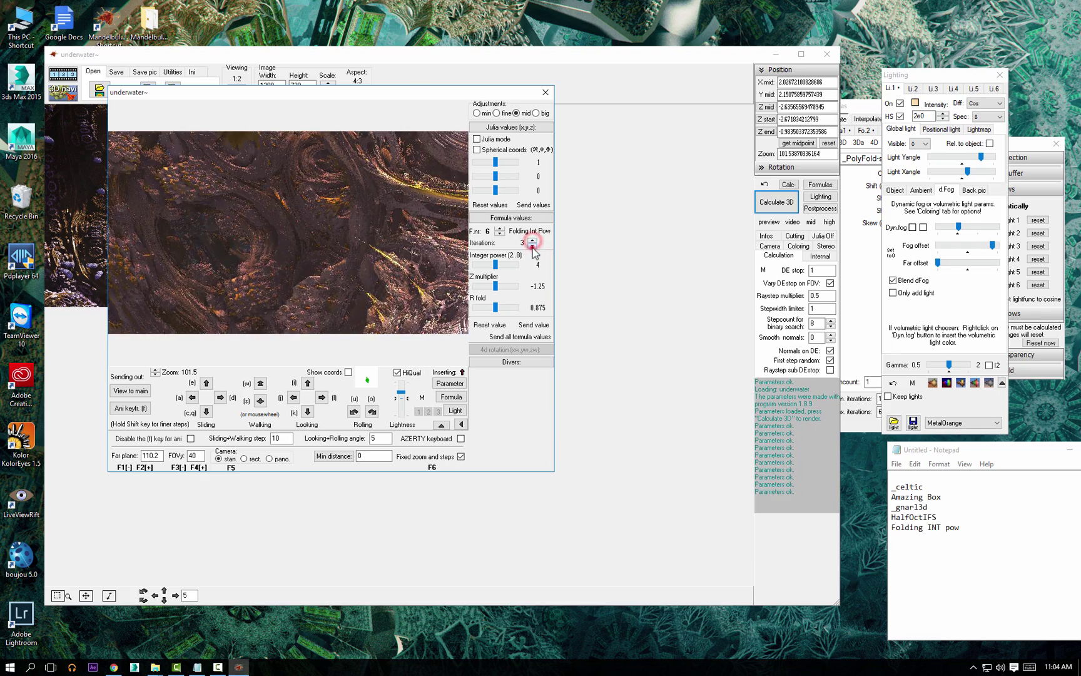
- Try 3 iterations and shifted CScale values on formula 3, HalfOctIFS, and reset its values
click(499, 233)
click(532, 241)
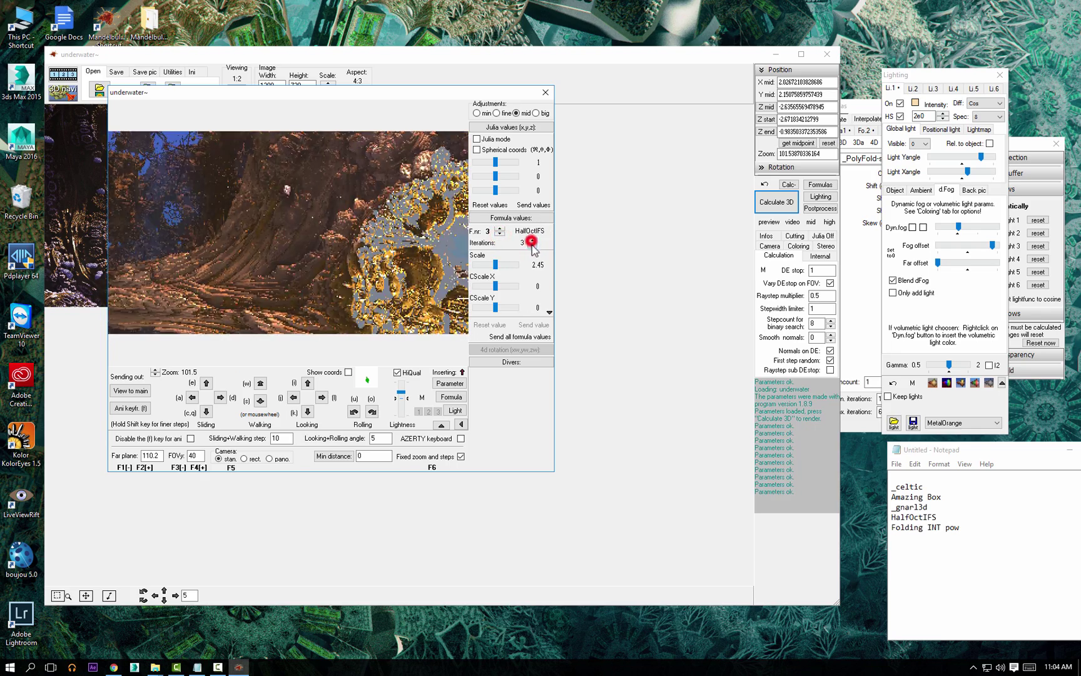
click(495, 308)
drag(497, 313, 499, 287)
click(494, 324)
click(549, 312)
click(549, 311)
click(492, 325)
- Send the view to the main window and load it back with Amazing Surf replacing _PolyFold-sym in formula slot 4
click(142, 389)
drag(859, 105, 866, 115)
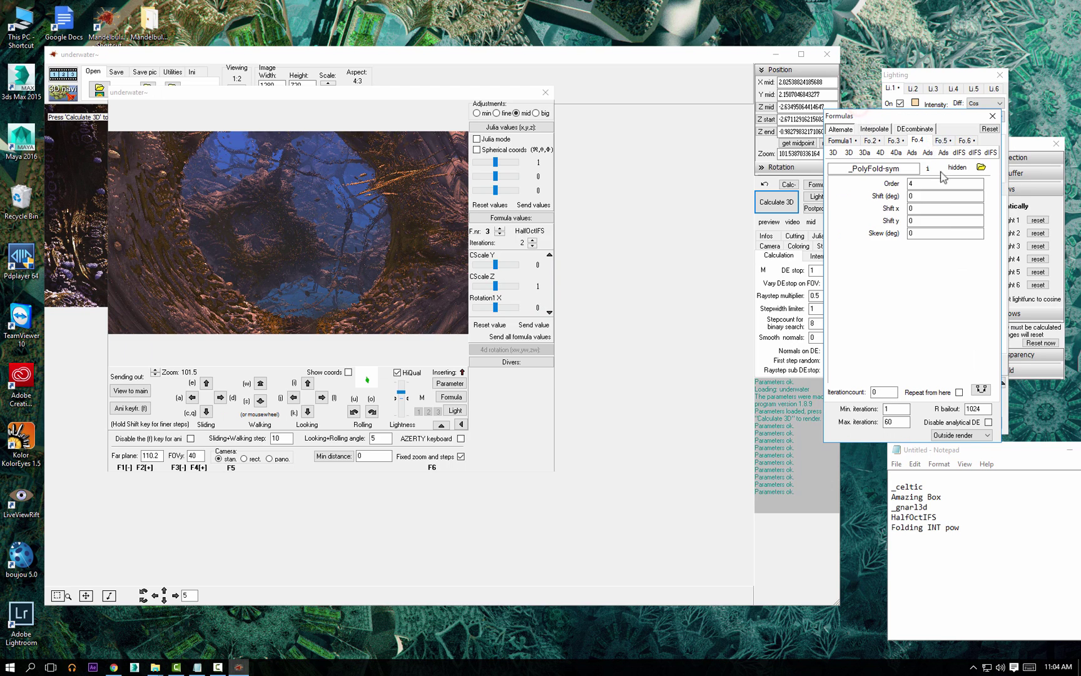
click(930, 139)
click(869, 309)
click(450, 383)
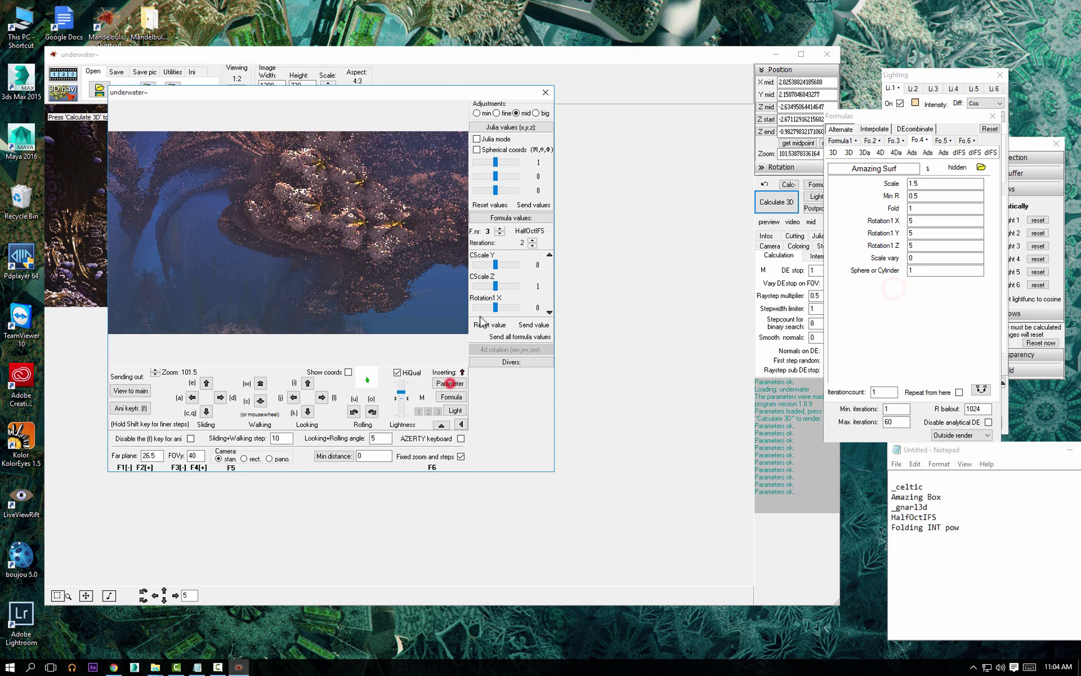
- Toggle the iterations of Amazing Surf in formula slot 4, and move it behind Folding Int Pow to slot 6
click(532, 240)
click(532, 245)
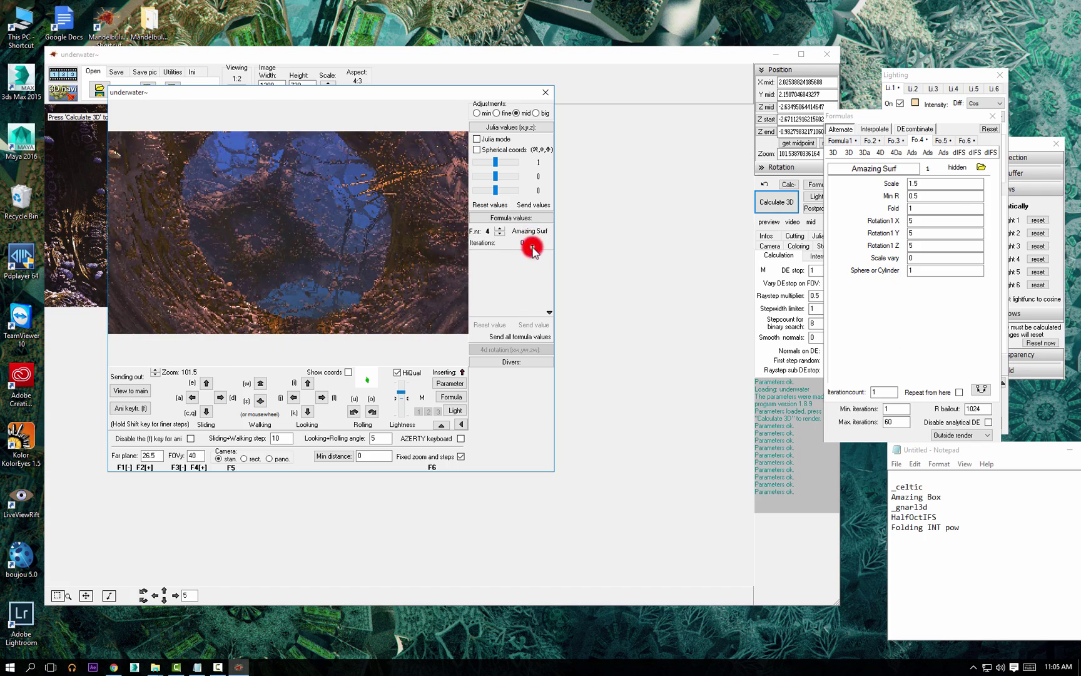
click(983, 388)
click(943, 142)
- Try several iterations and shifted Scale, Min R and Fold values on formula 6, Amazing Surf, and return its iterations to 0
double_click(499, 229)
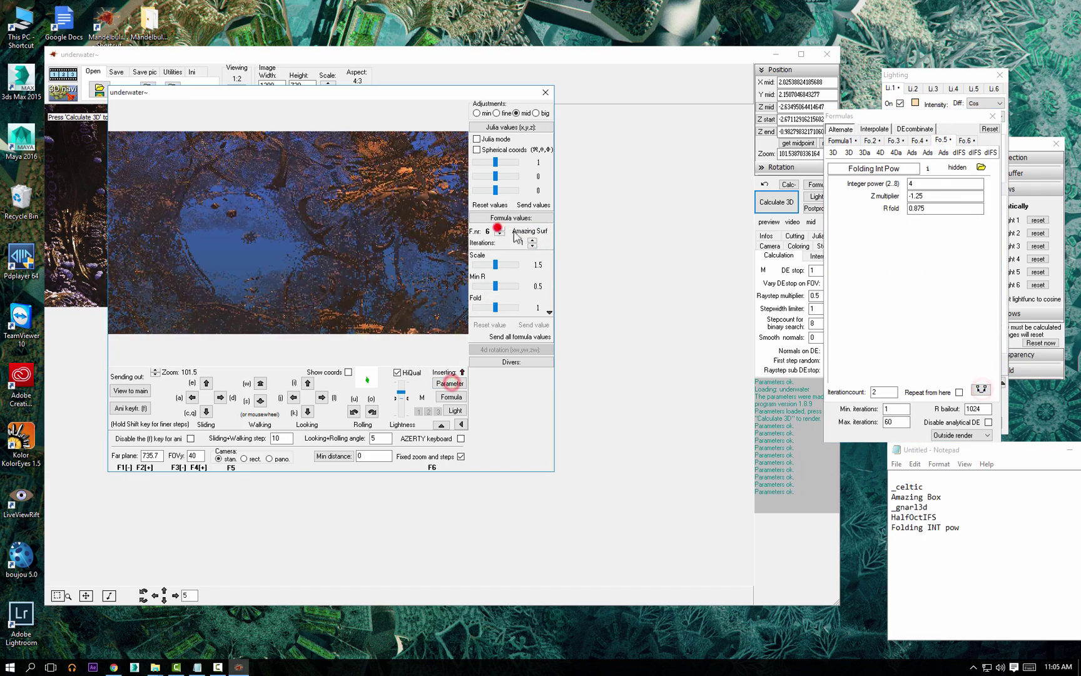
click(533, 241)
mouse_move(496, 266)
mouse_down()
mouse_move(515, 268)
mouse_move(488, 267)
mouse_move(498, 268)
mouse_up()
click(532, 241)
click(533, 241)
drag(496, 308, 484, 311)
drag(496, 288, 498, 307)
click(549, 311)
click(533, 246)
click(532, 245)
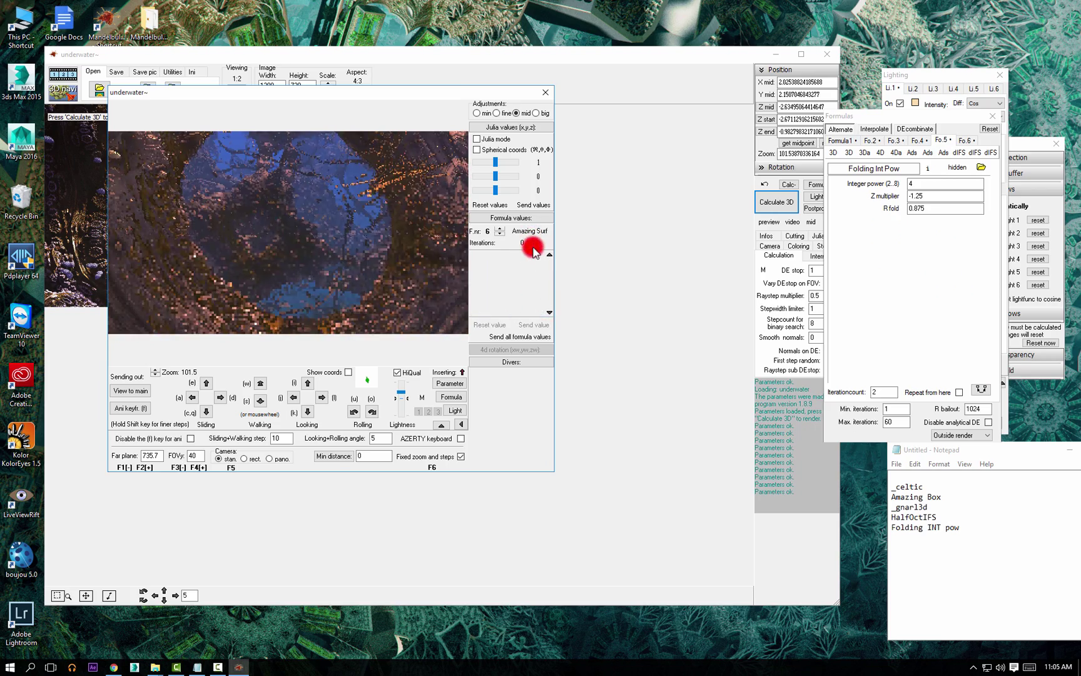
- Try a far plane of 500 in the navigator and set it to 150
click(133, 390)
text(500)
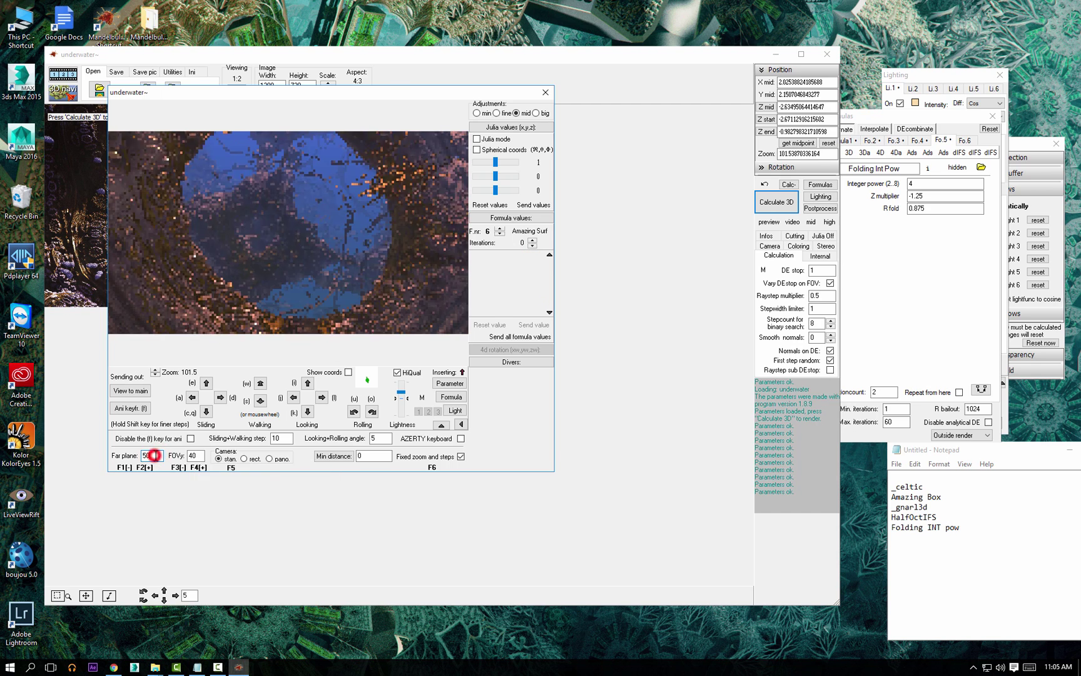
double_click(155, 455)
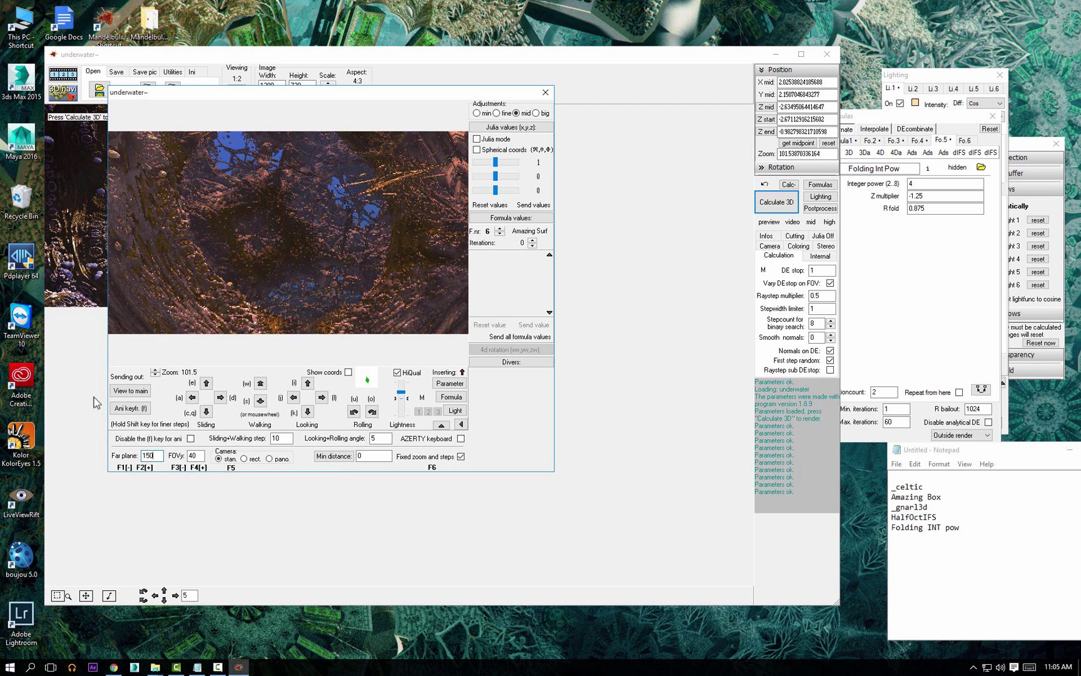
- Send the view to the main window and render it at 2560 × 1440 with raystep multiplier .2, stepwidth limiter .5 and smooth normals 3
click(123, 388)
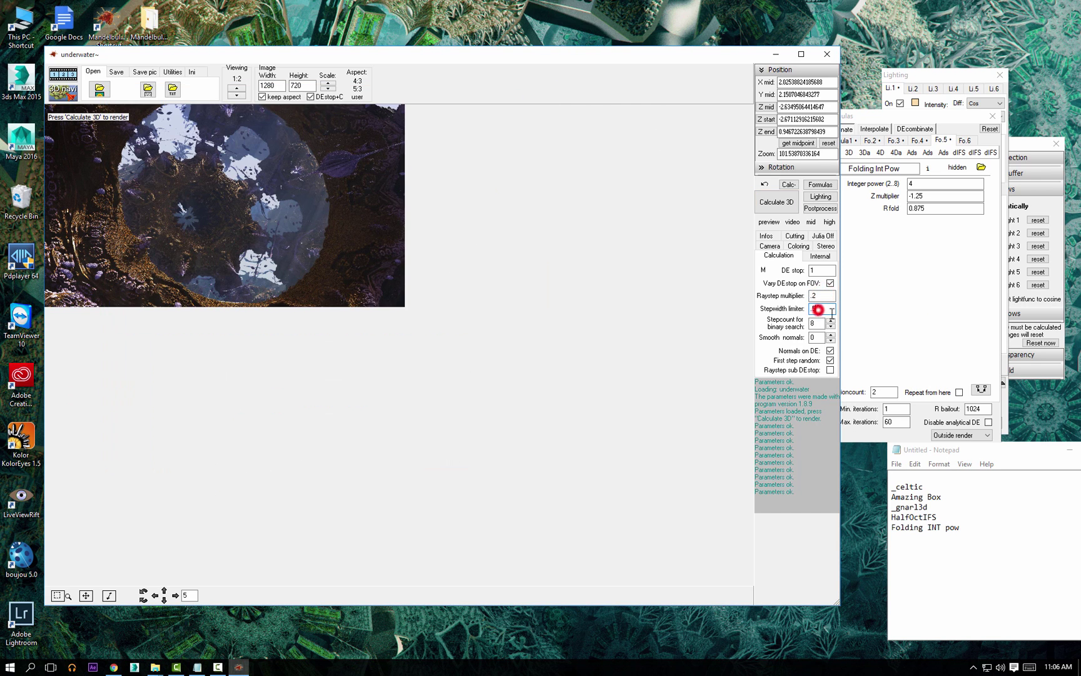
click(328, 83)
click(777, 202)
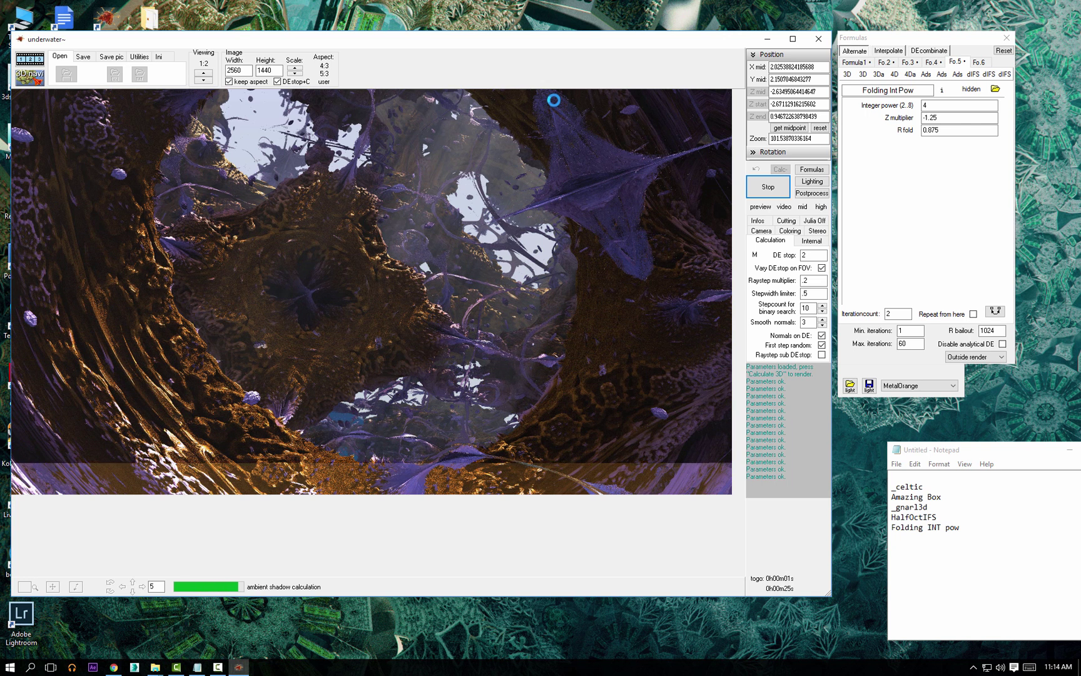
- Recolor the brown diffuse stop of the object gradient teal and copy that color to the other brown and orange stops before it
click(813, 181)
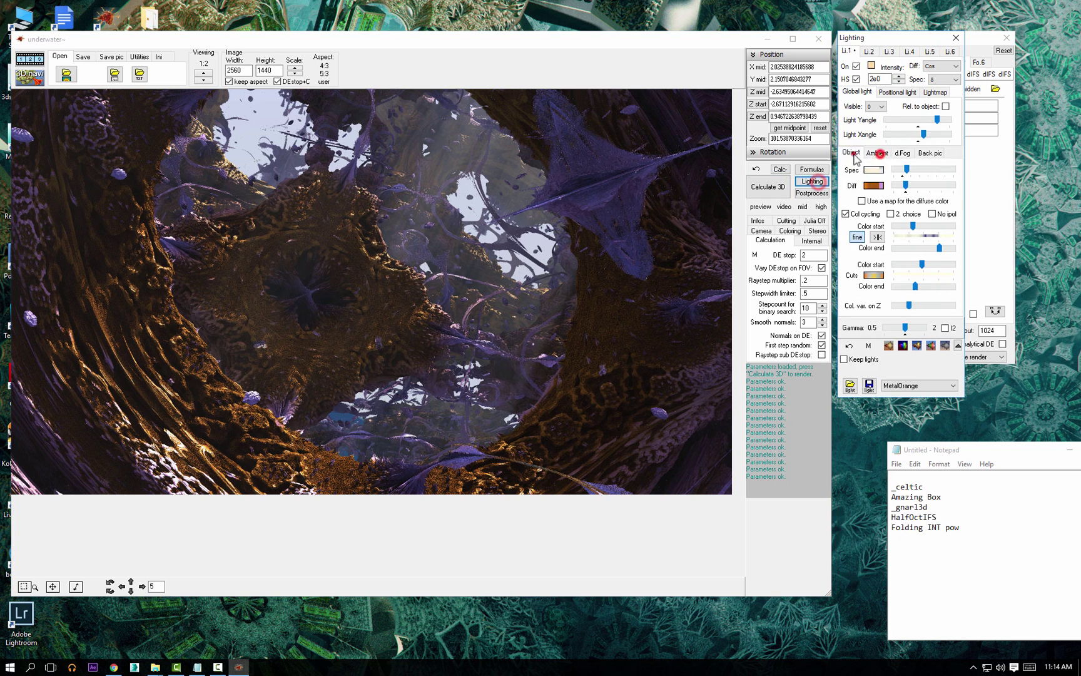
click(874, 185)
right_click(520, 567)
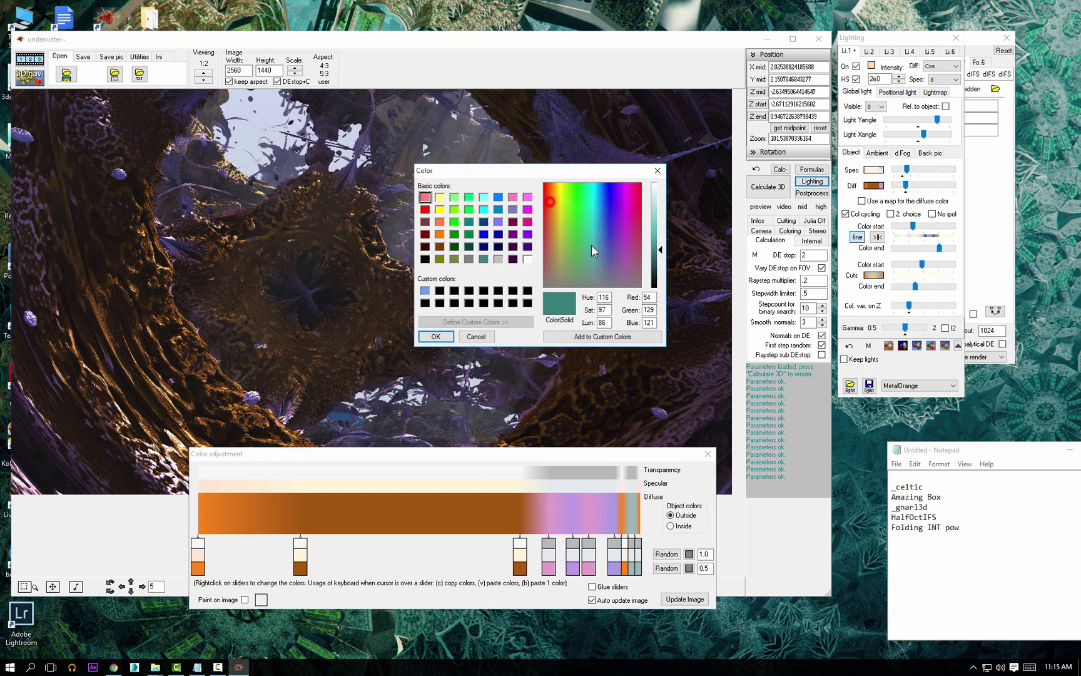
click(436, 336)
key(c)
key(v)
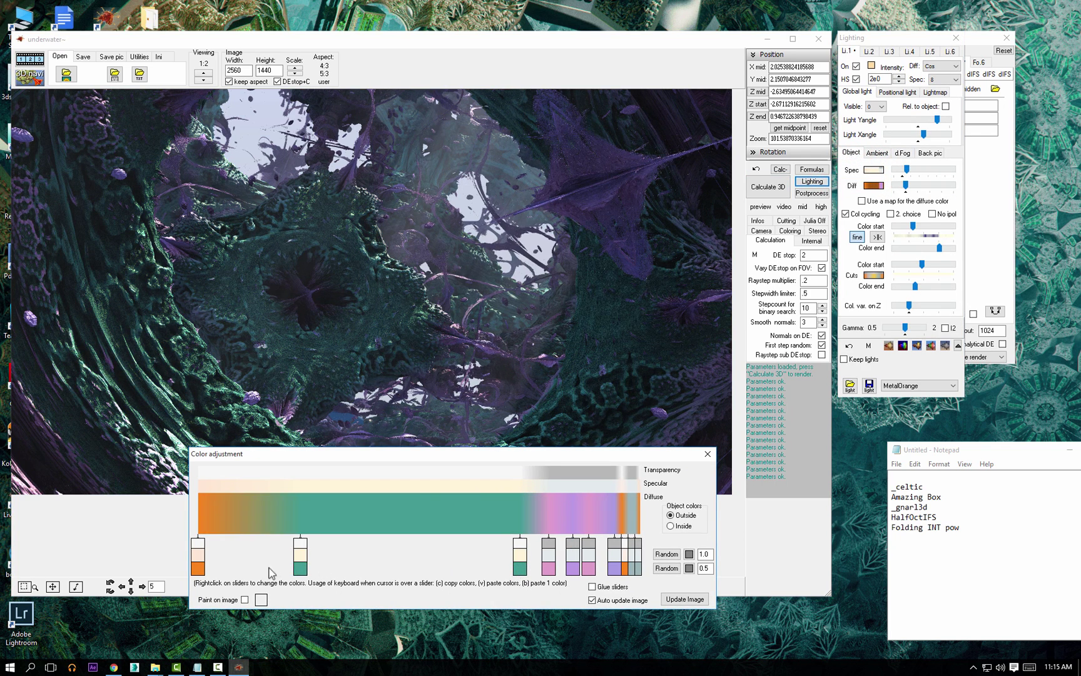
- Change the third diffuse stop to green and the pink stop beside it to a lighter pink
right_click(520, 568)
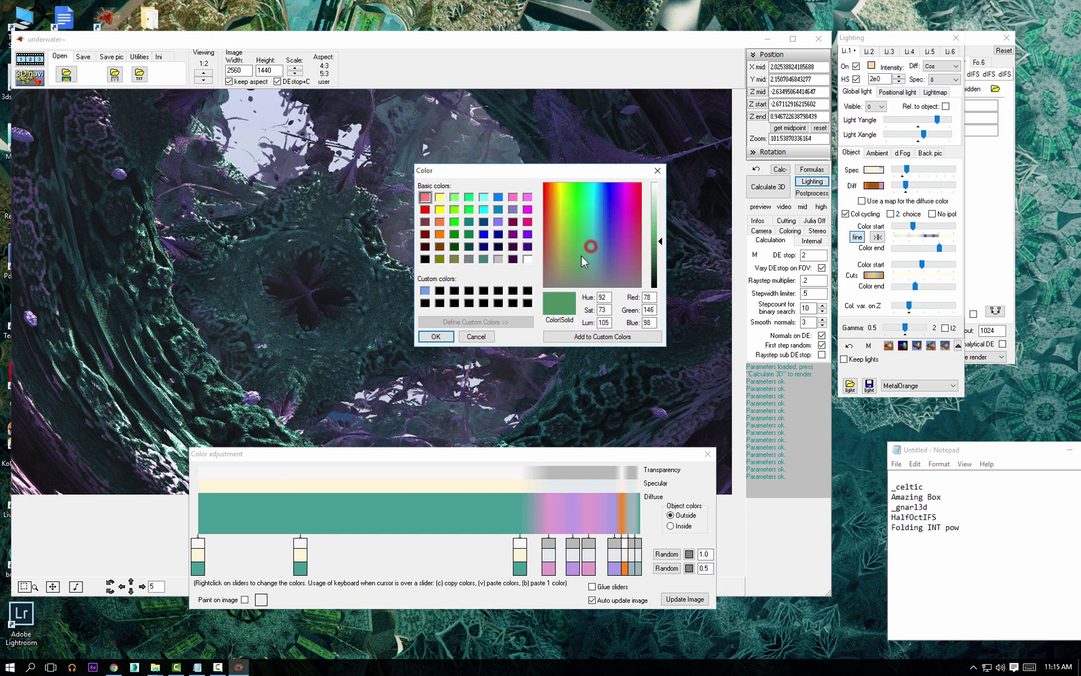
click(437, 336)
right_click(549, 568)
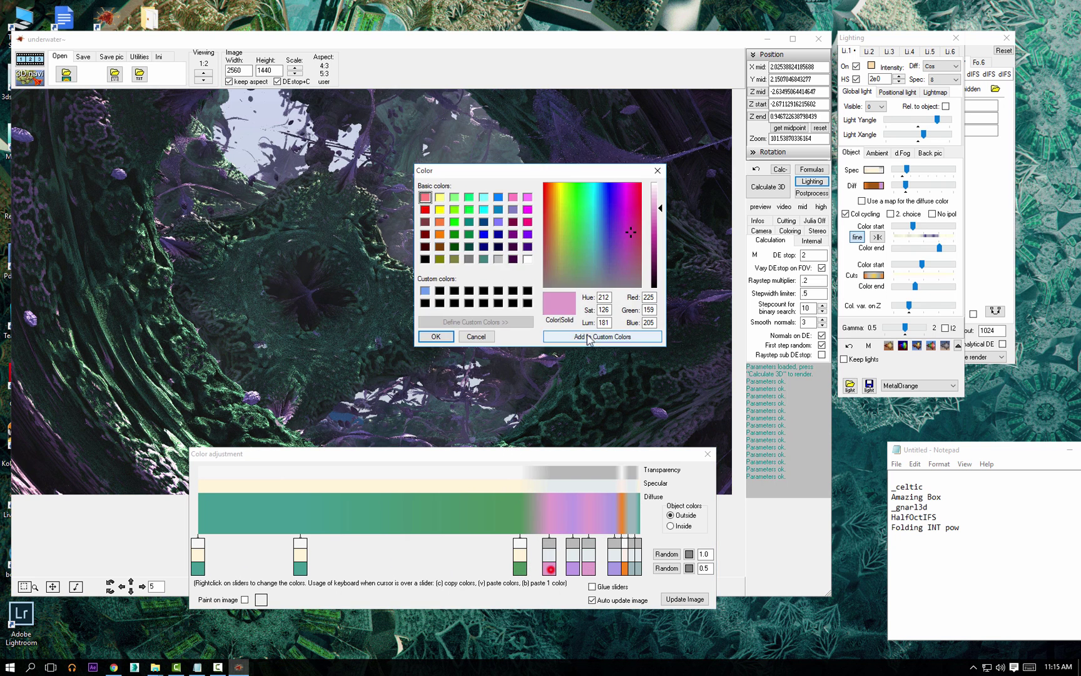
click(441, 337)
- Lower the object's color start and color end, and recolor the orange diffuse stop magenta
drag(913, 227, 896, 230)
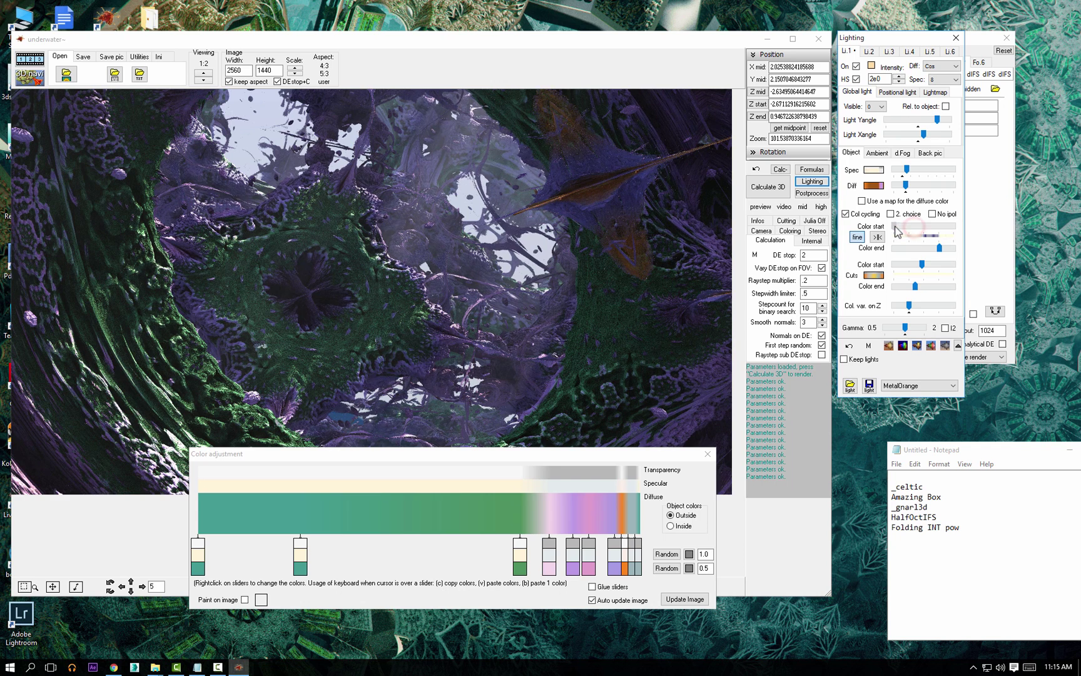
click(940, 248)
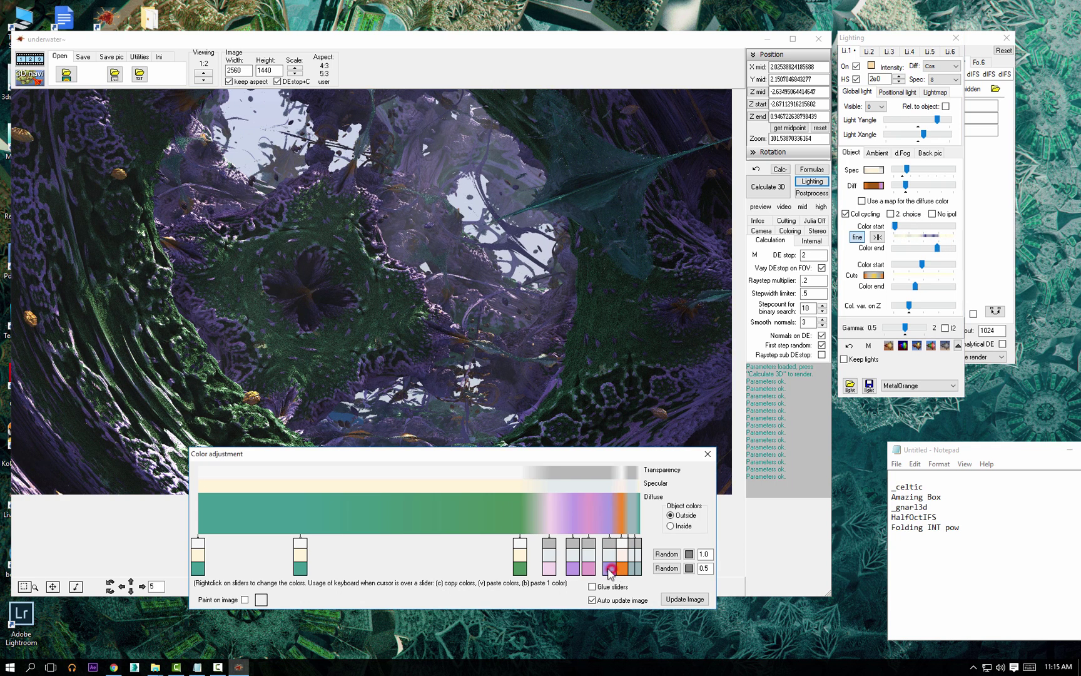
right_click(621, 567)
click(444, 334)
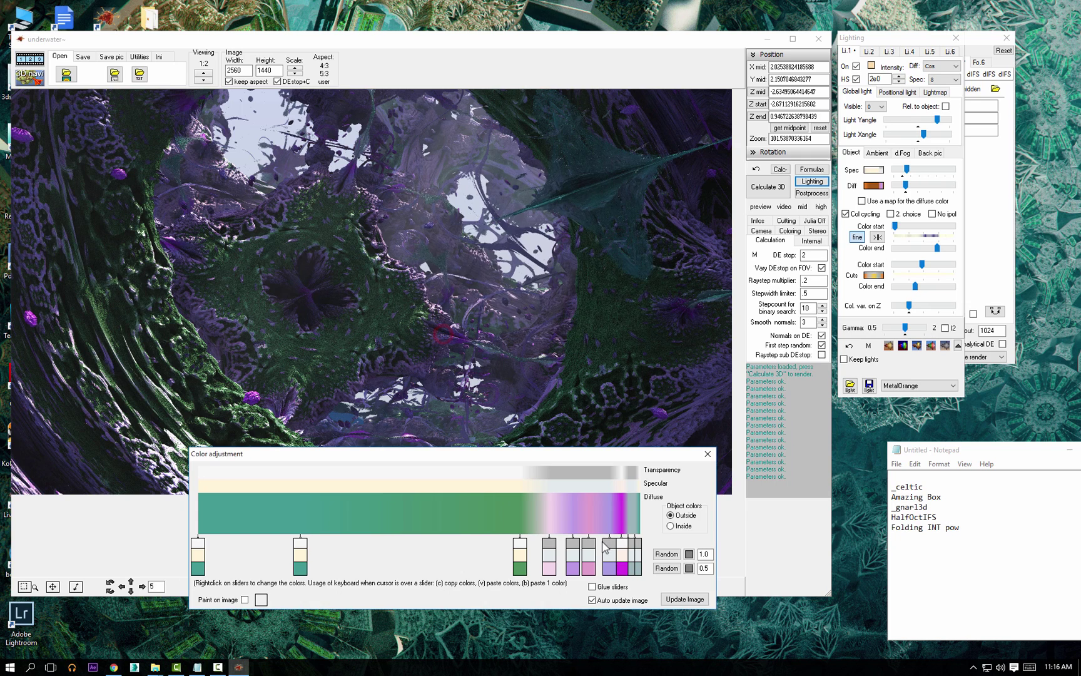
click(707, 454)
- Adjust the ambient and depth lighting, and switch the coloring mode to dynamic fog on iteration 0
click(878, 153)
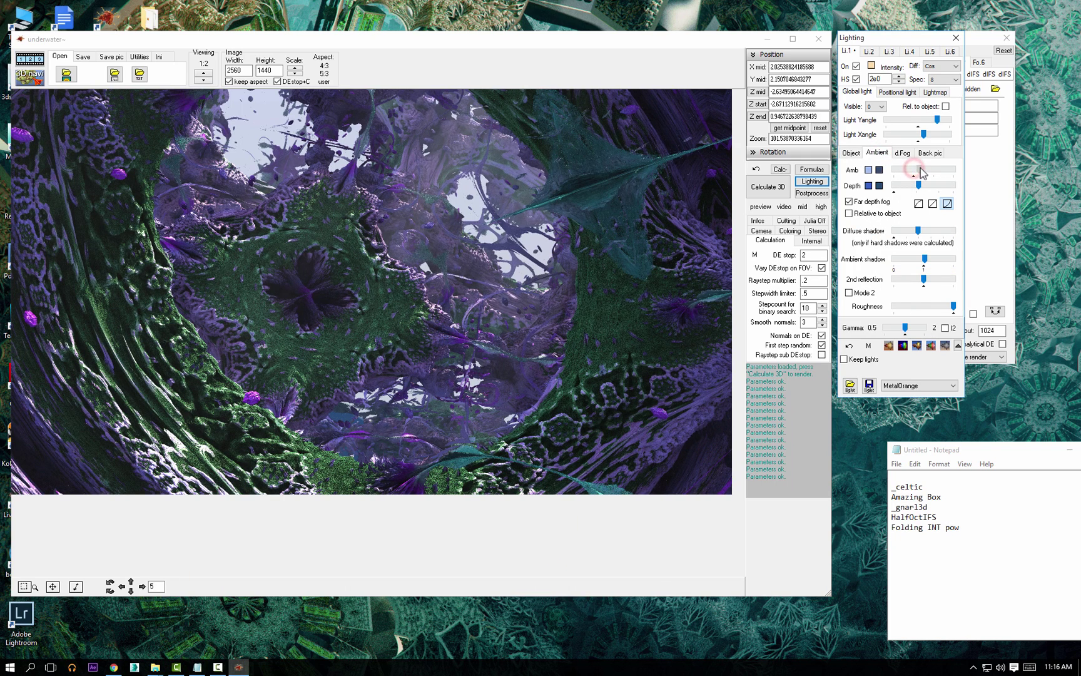
drag(932, 190, 916, 188)
click(902, 153)
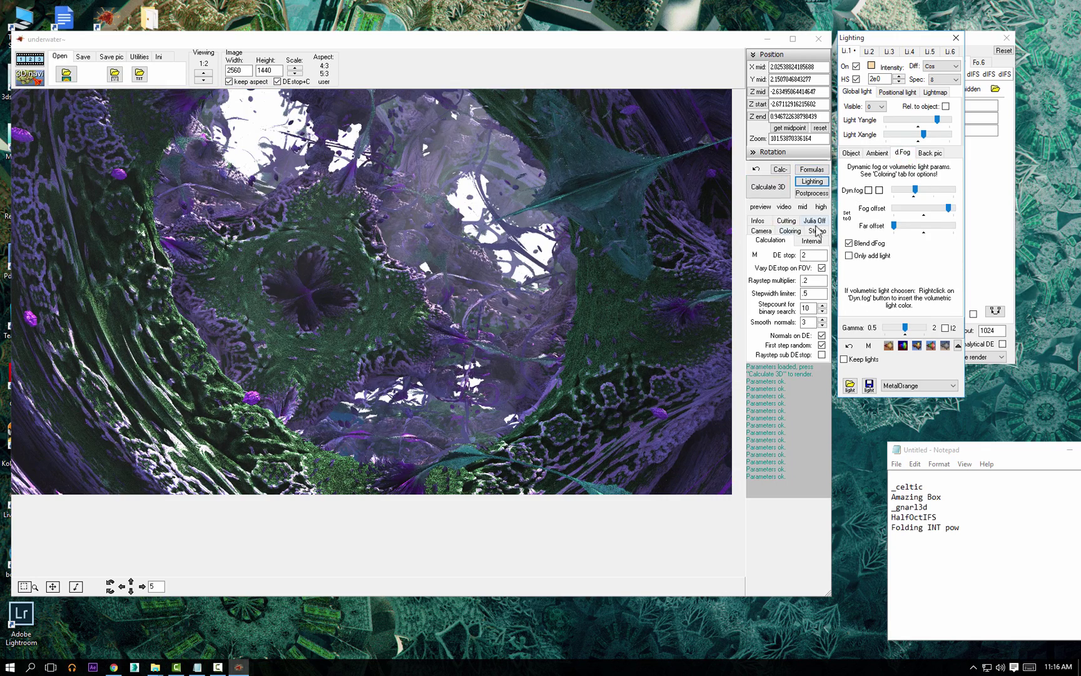
click(789, 231)
click(777, 356)
- Load the current parameters into the 3D navigator, lower the preview lightness, and set the far plane to 50
click(29, 76)
click(460, 385)
click(314, 236)
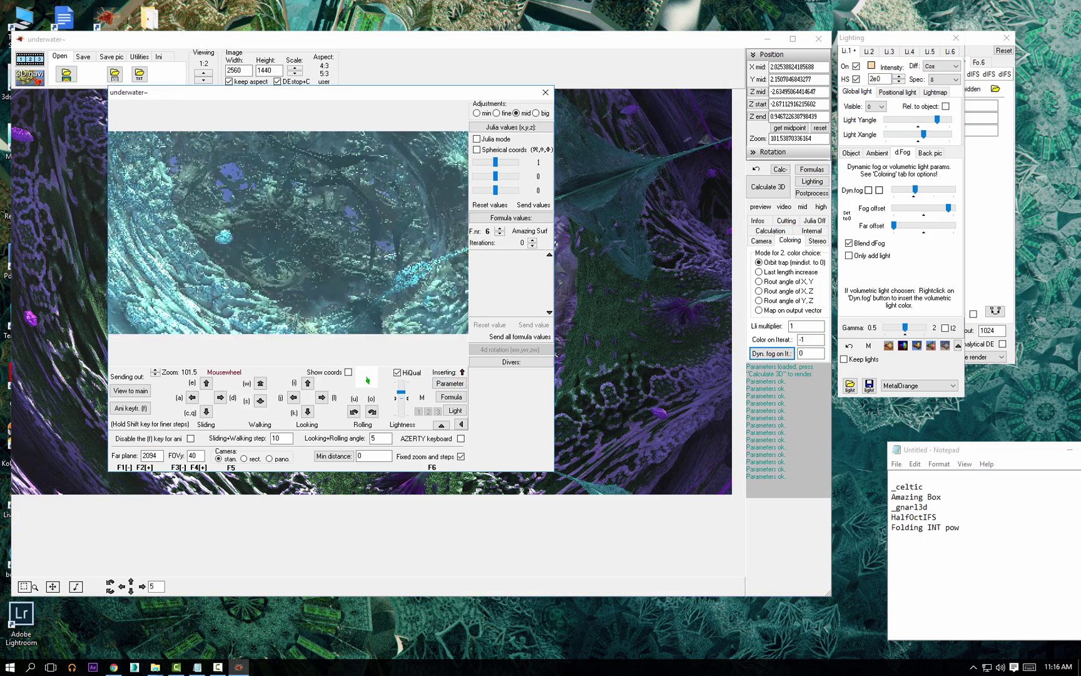
click(314, 236)
drag(402, 391, 403, 393)
double_click(158, 456)
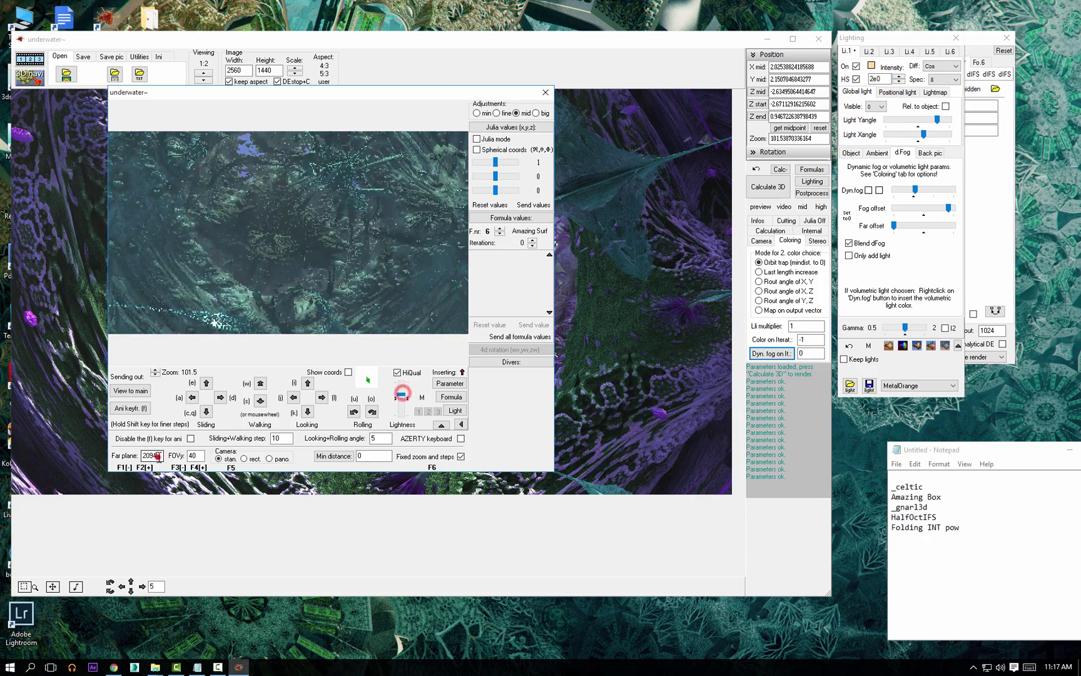
text(50)
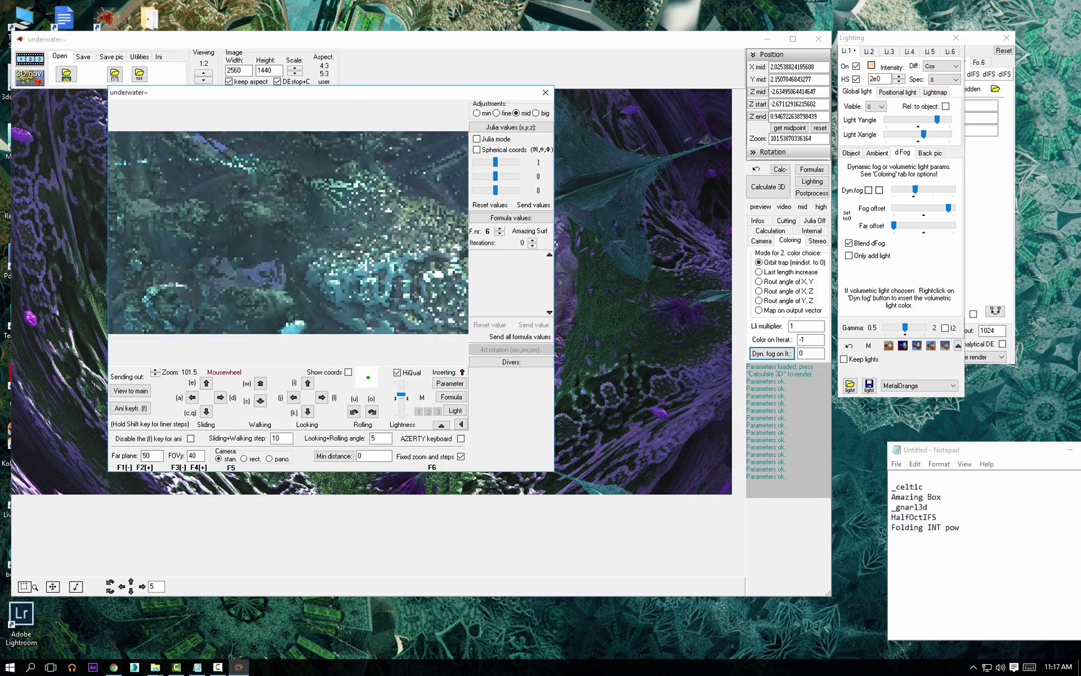
- Fly forward and sideways through the structure and turn the camera to frame the round blue opening
key(w)
key(w)
key(l)
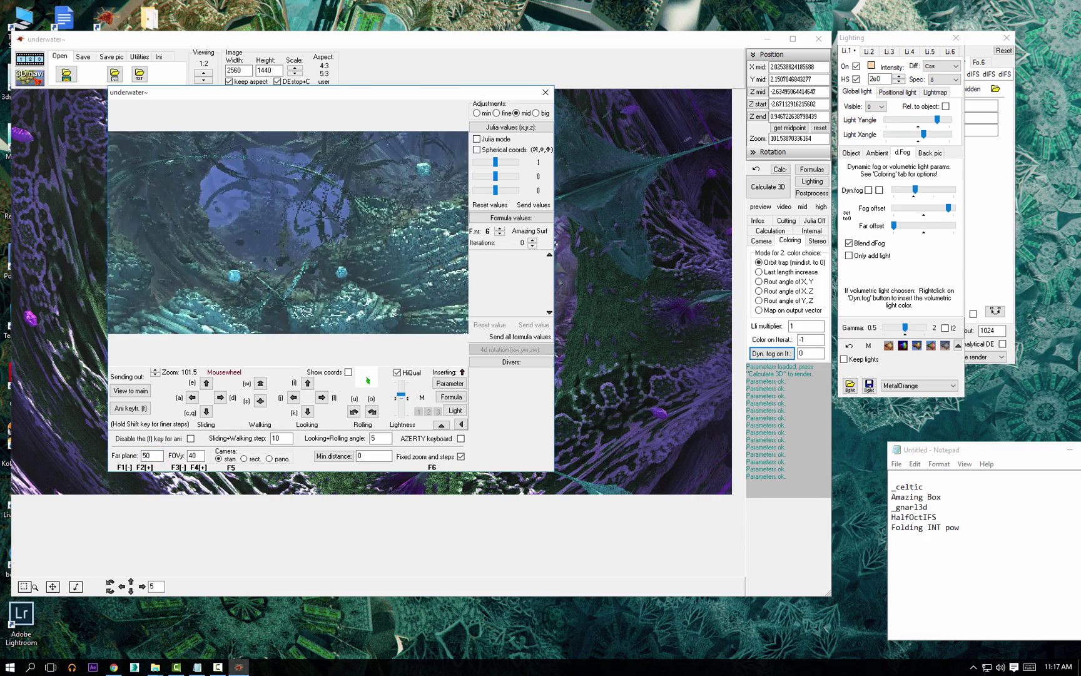
key(a)
key(a)
key(l)
key(i)
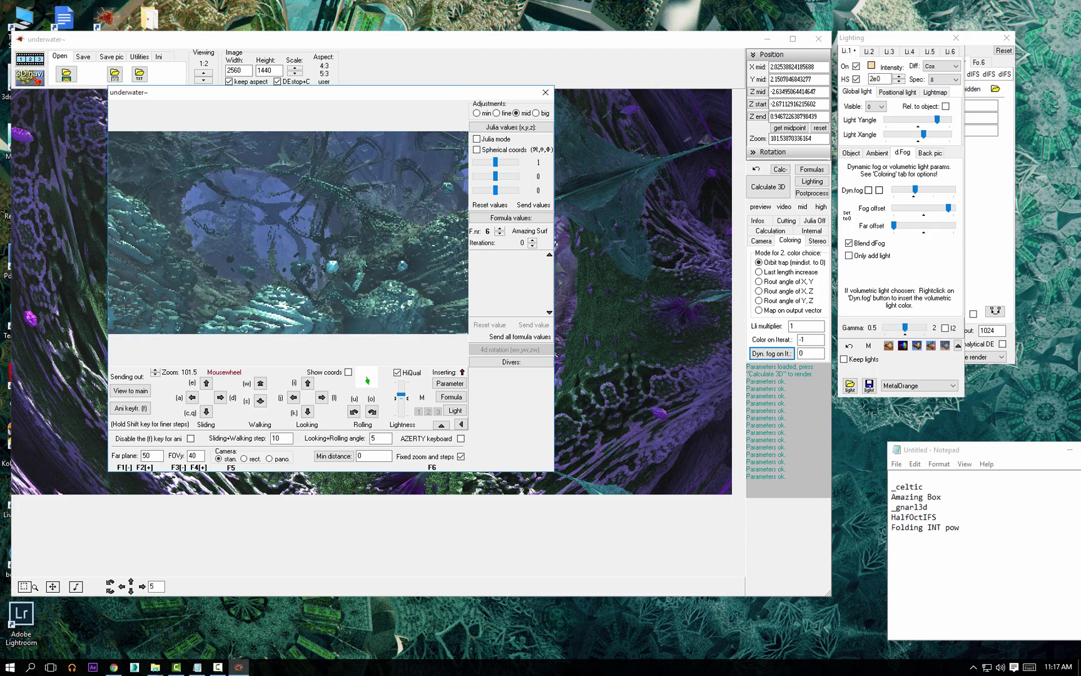
click(288, 232)
- Send the framed view to the main window and render it at 1280 × 720
click(157, 457)
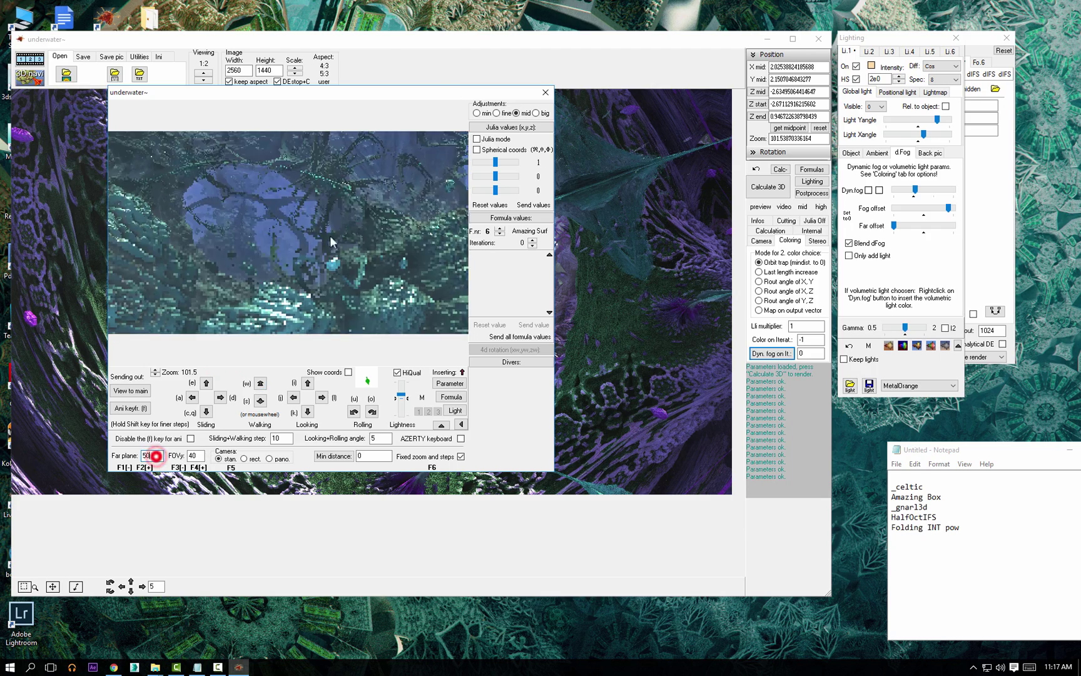
click(125, 387)
click(379, 40)
click(295, 74)
click(763, 190)
click(770, 231)
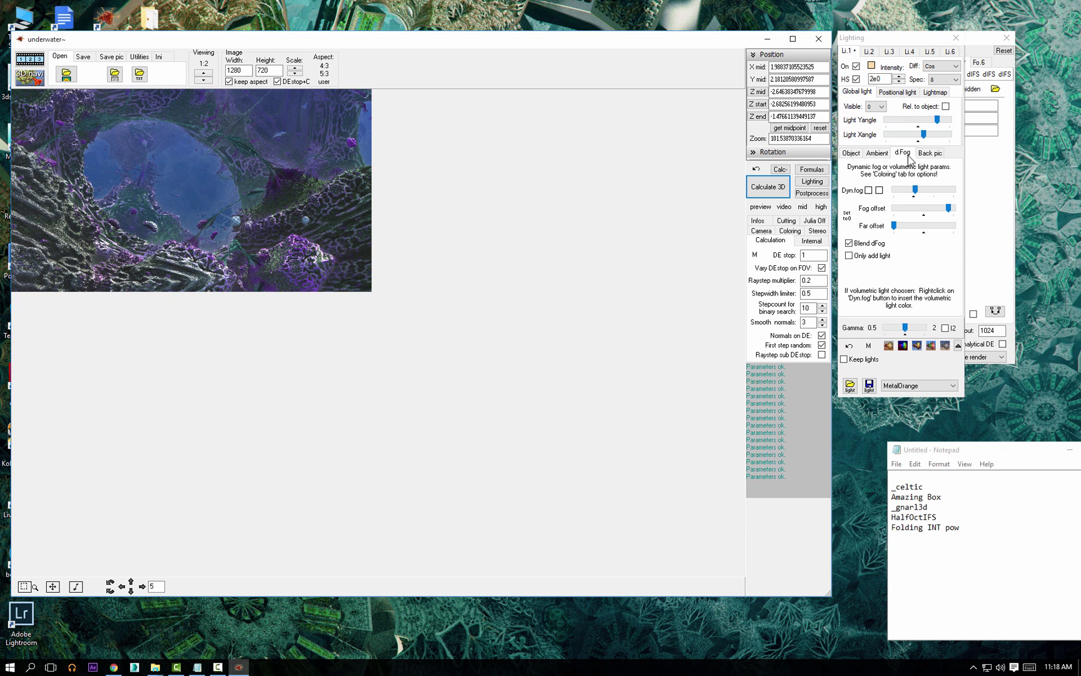
- Arrange the lighting and post-processing windows side by side and reset the hard shadows of Light 1
click(813, 192)
mouse_move(913, 41)
mouse_down()
mouse_move(984, 185)
mouse_move(977, 162)
mouse_up()
click(817, 183)
click(848, 98)
click(848, 98)
click(953, 114)
- Shift Light 1's Y angle slightly and calculate its hard shadows
click(993, 181)
drag(993, 244, 989, 243)
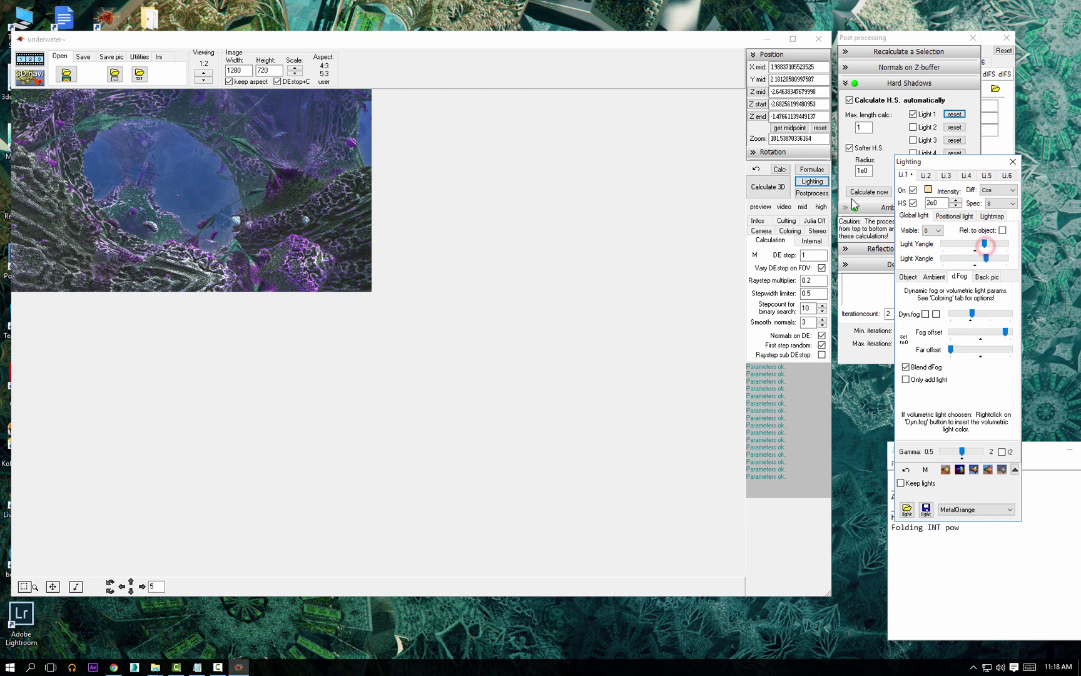
click(870, 191)
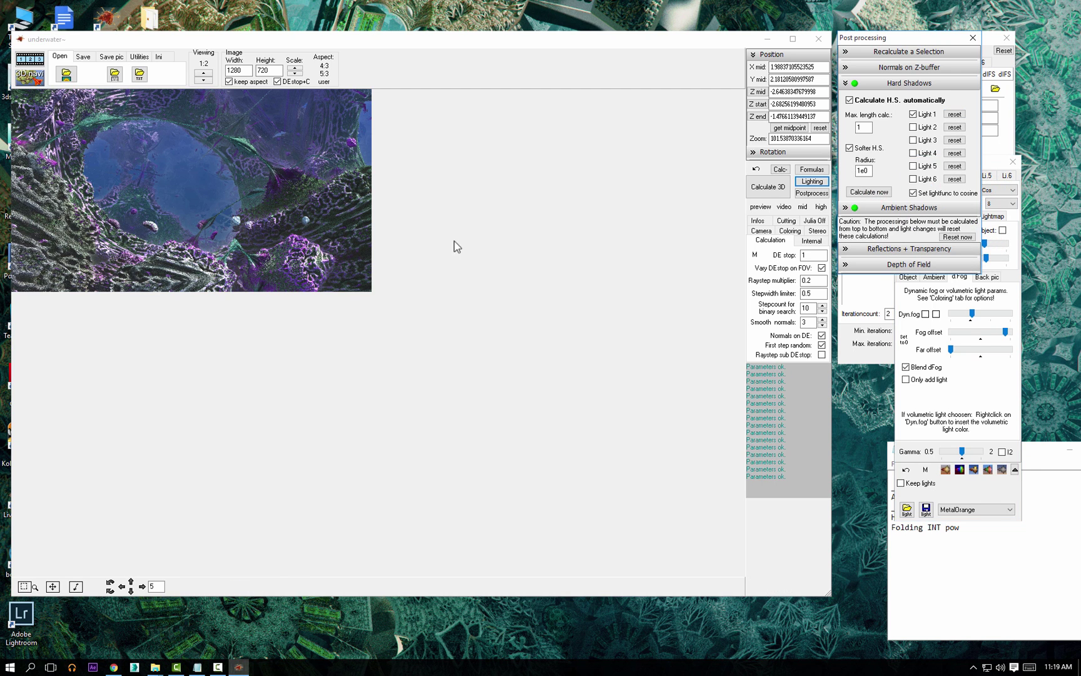
click(989, 163)
click(863, 192)
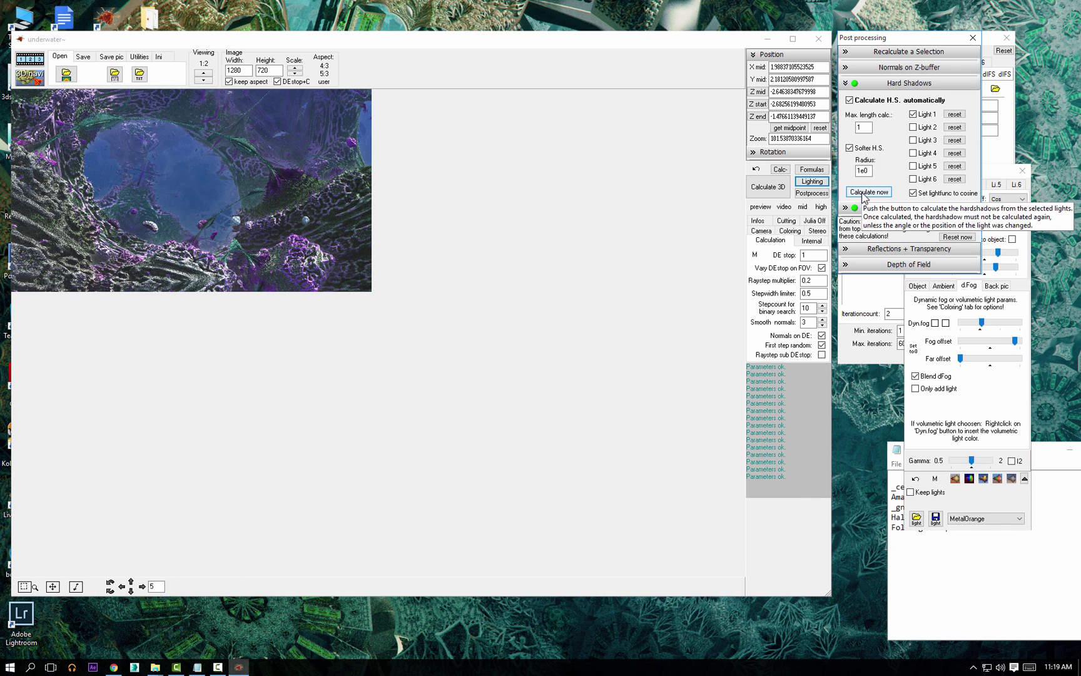
- Adjust the dynamic fog amount and bring up the ambient light settings
drag(997, 171, 979, 157)
mouse_move(965, 306)
mouse_down()
mouse_move(972, 343)
mouse_move(965, 300)
mouse_up()
click(967, 307)
click(928, 271)
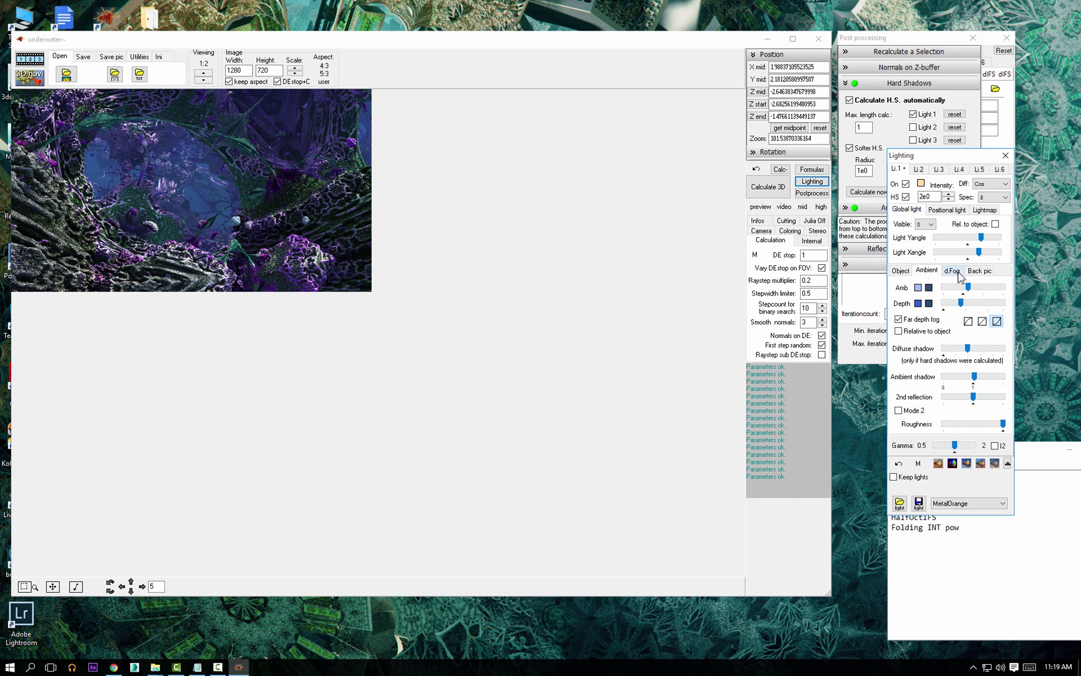
- Lower the intensity of light 1 to 9.9e-1 and edit its color
click(950, 199)
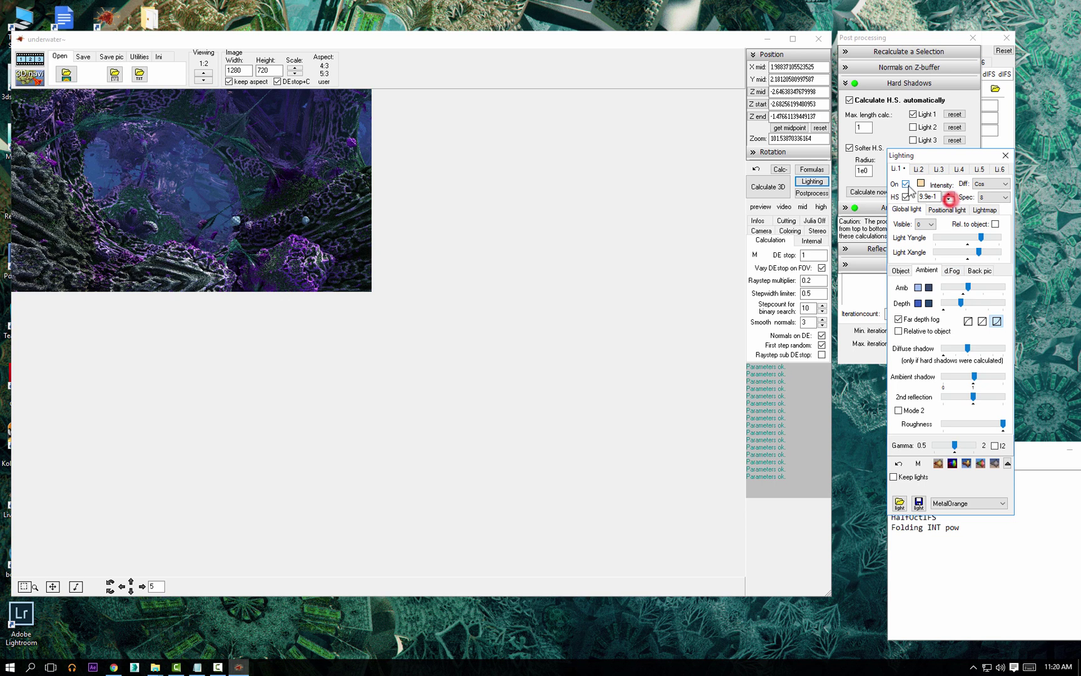
click(920, 184)
click(436, 336)
- Turn on light 2 and give it a pale yellow color
click(919, 170)
click(906, 184)
click(920, 183)
drag(575, 229, 558, 188)
drag(660, 239, 709, 204)
click(431, 336)
- Set light 2's intensity to 2.8e0 and adjust its Y and X angles
click(949, 194)
click(950, 193)
drag(955, 237, 999, 238)
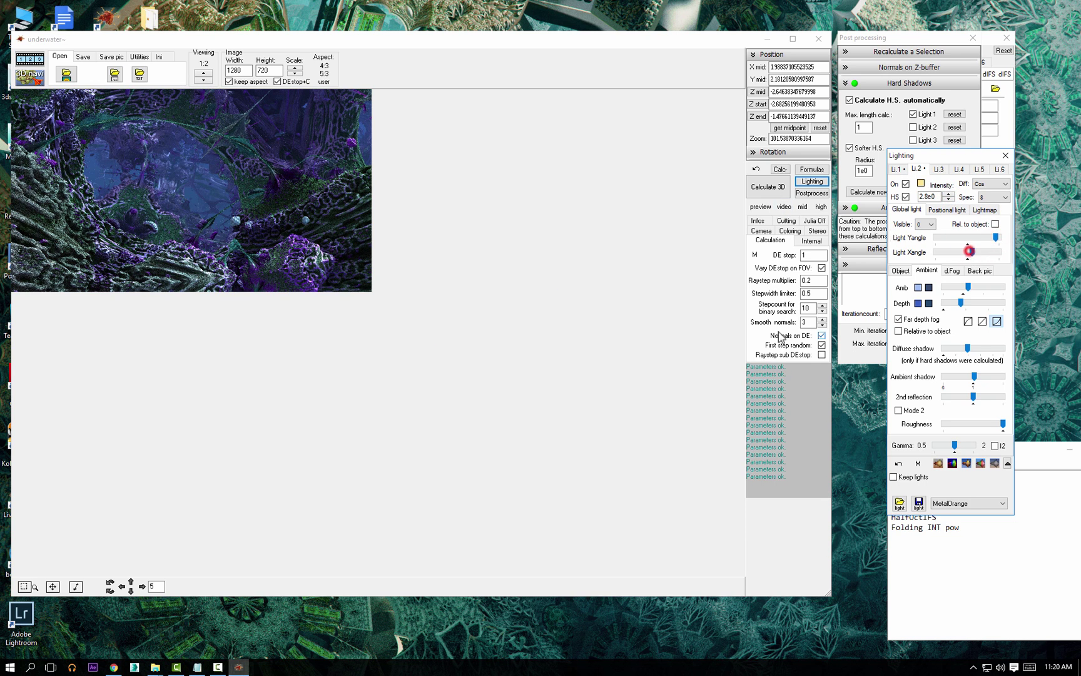
- Switch the coloring mode to volume light number 2, cancel the first light map calculation, and render again with its map setting at -2
click(785, 231)
click(774, 353)
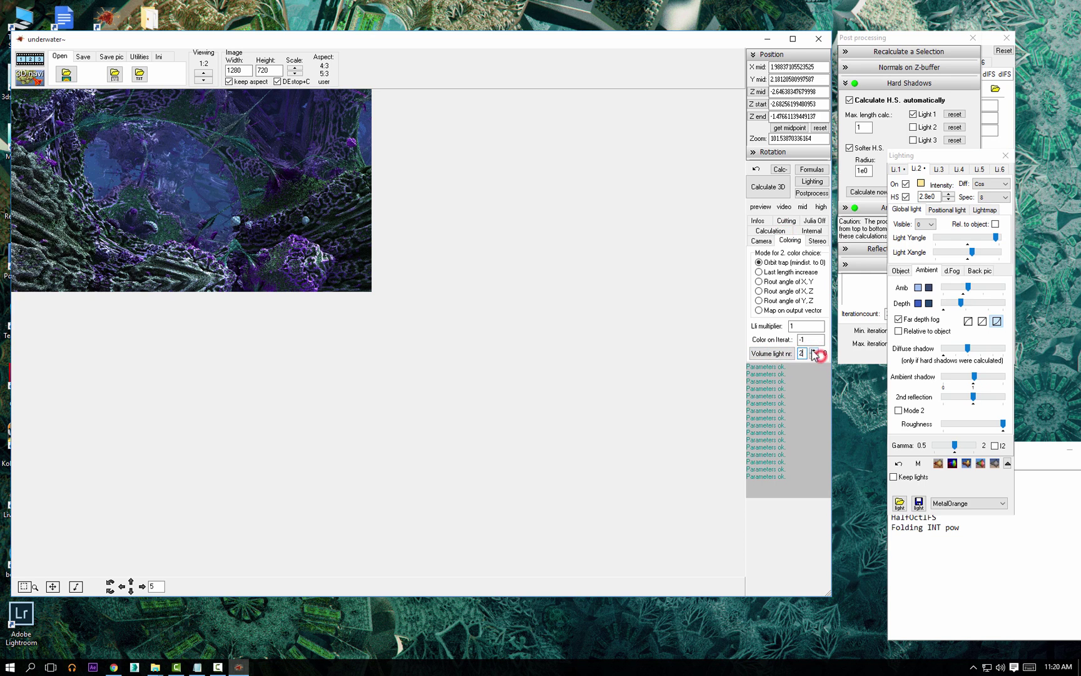
click(770, 186)
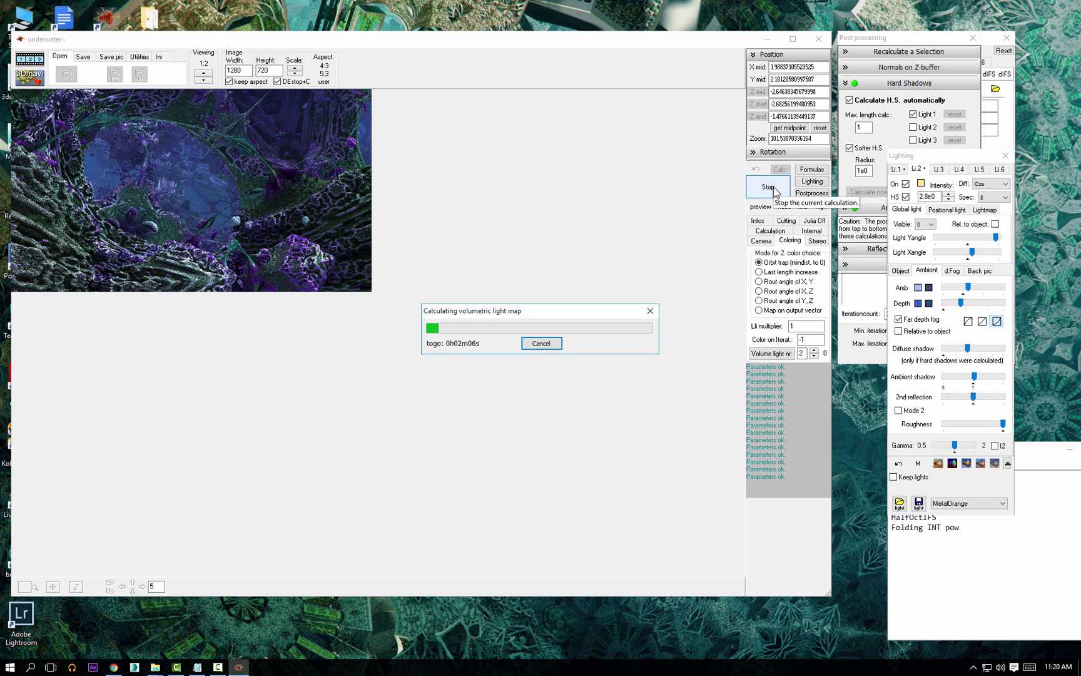
click(551, 345)
click(768, 187)
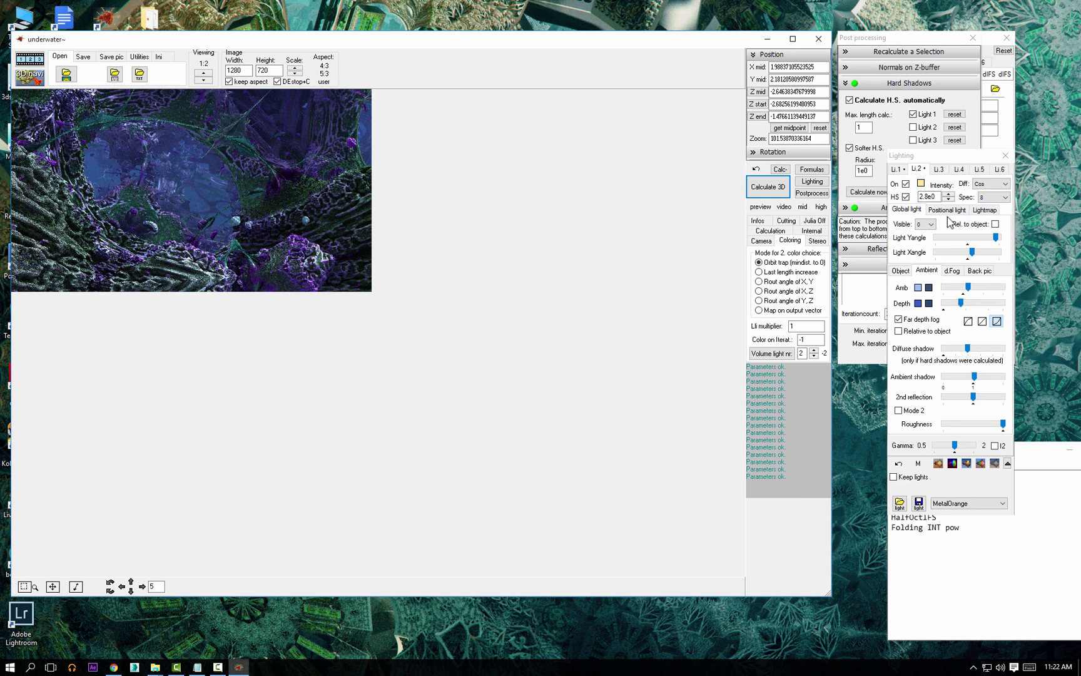
- Show the dynamic fog settings in the lighting controls and adjust the dynamic fog amount
drag(895, 39, 889, 42)
click(817, 182)
click(958, 270)
drag(965, 307, 965, 307)
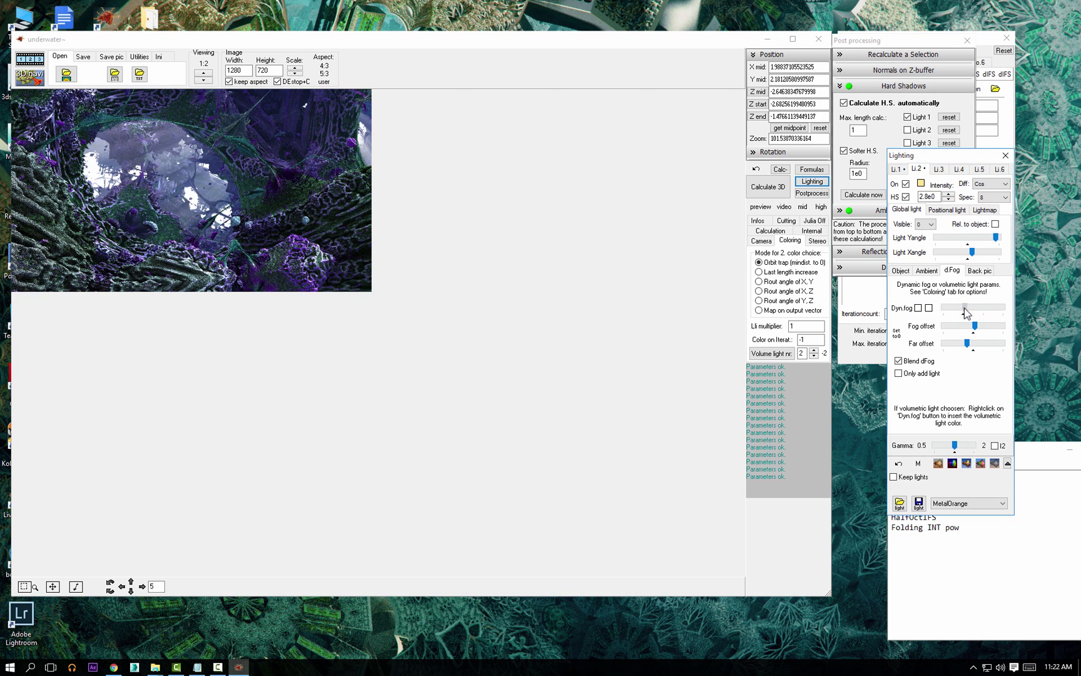
- Try yellow as the first dynamic fog color and readjust the fog amount
right_click(915, 308)
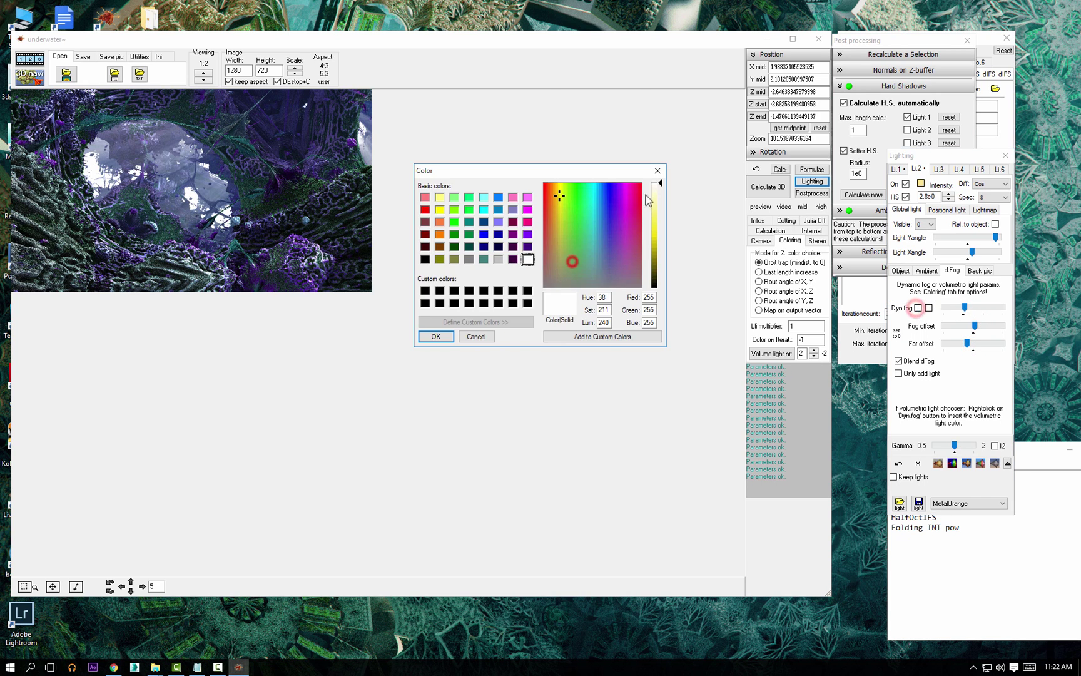
click(656, 193)
click(444, 338)
click(919, 308)
click(657, 226)
click(435, 336)
click(964, 308)
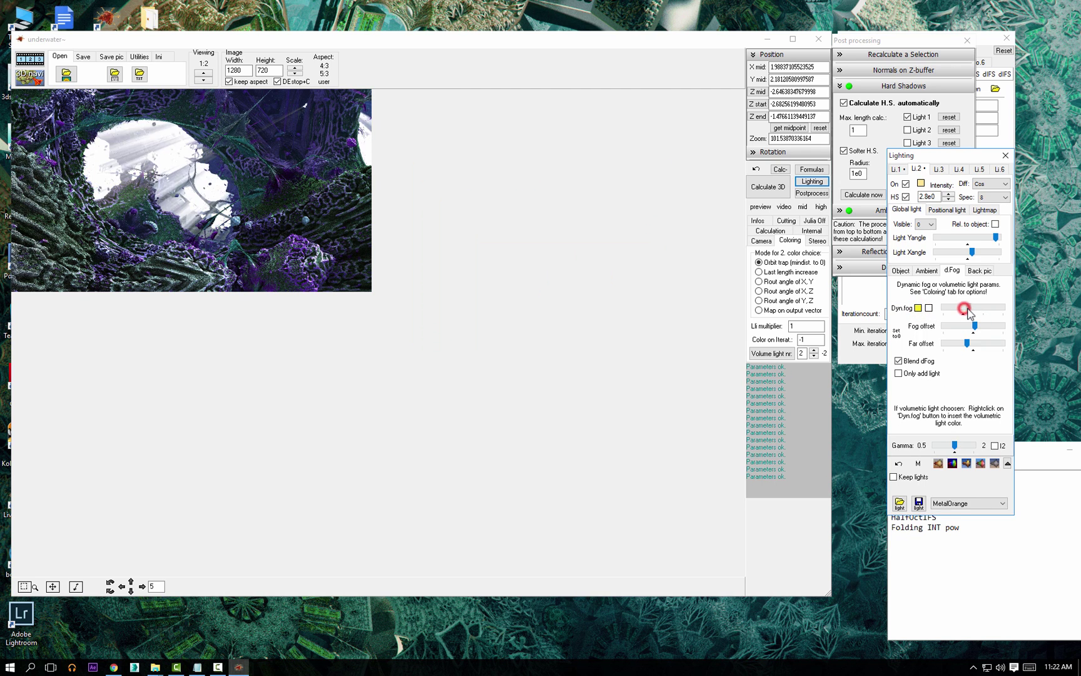
- Set the second dynamic fog color to light blue and the first to a near-white tone
right_click(924, 308)
click(590, 225)
click(661, 217)
click(424, 339)
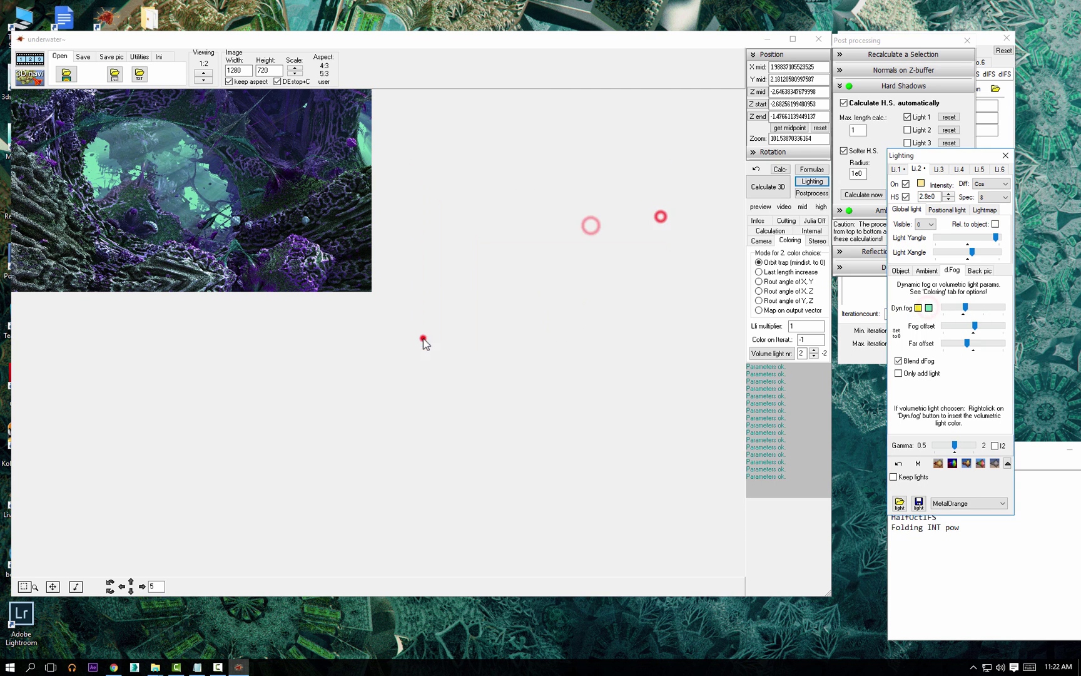
right_click(925, 308)
click(659, 213)
click(445, 334)
click(919, 308)
click(654, 194)
click(435, 333)
- Raise the far offset, turn off Blend dFog and lower the fog offset
click(967, 342)
mouse_move(965, 341)
mouse_down()
mouse_move(1001, 342)
mouse_move(917, 322)
mouse_move(968, 326)
mouse_move(976, 344)
mouse_up()
click(899, 361)
click(965, 325)
mouse_move(937, 157)
mouse_down()
mouse_move(939, 172)
mouse_move(934, 162)
mouse_up()
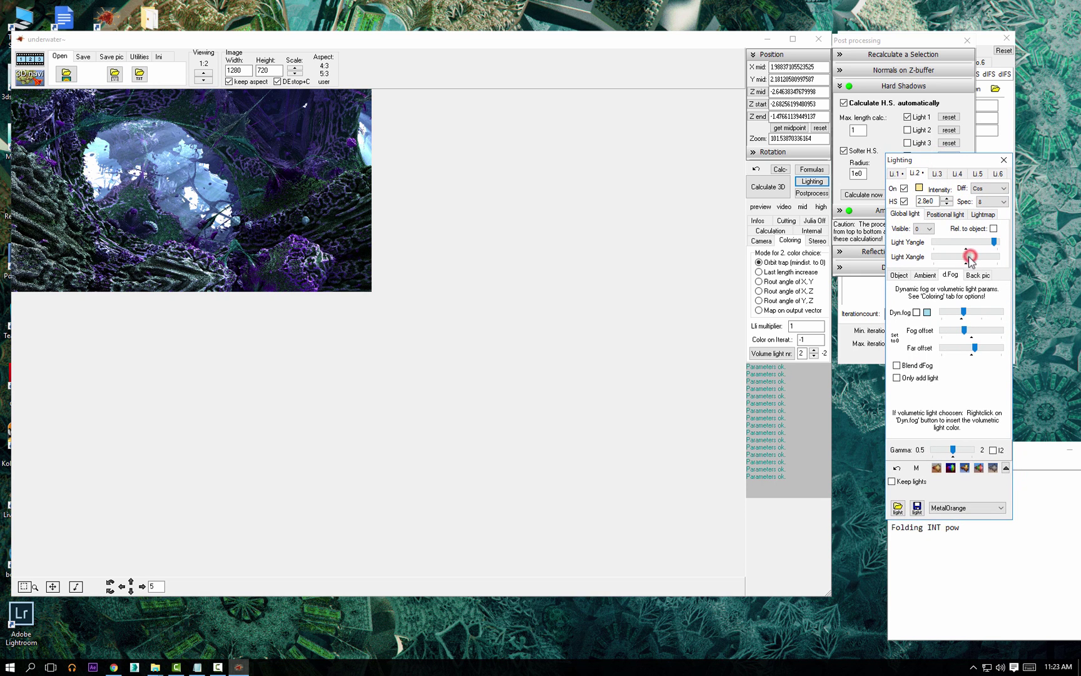
- Load the scene parameters into the 3D navigator, set the far plane to 70 and send the view to the main window
click(35, 80)
click(444, 383)
double_click(158, 456)
text(100)
double_click(158, 457)
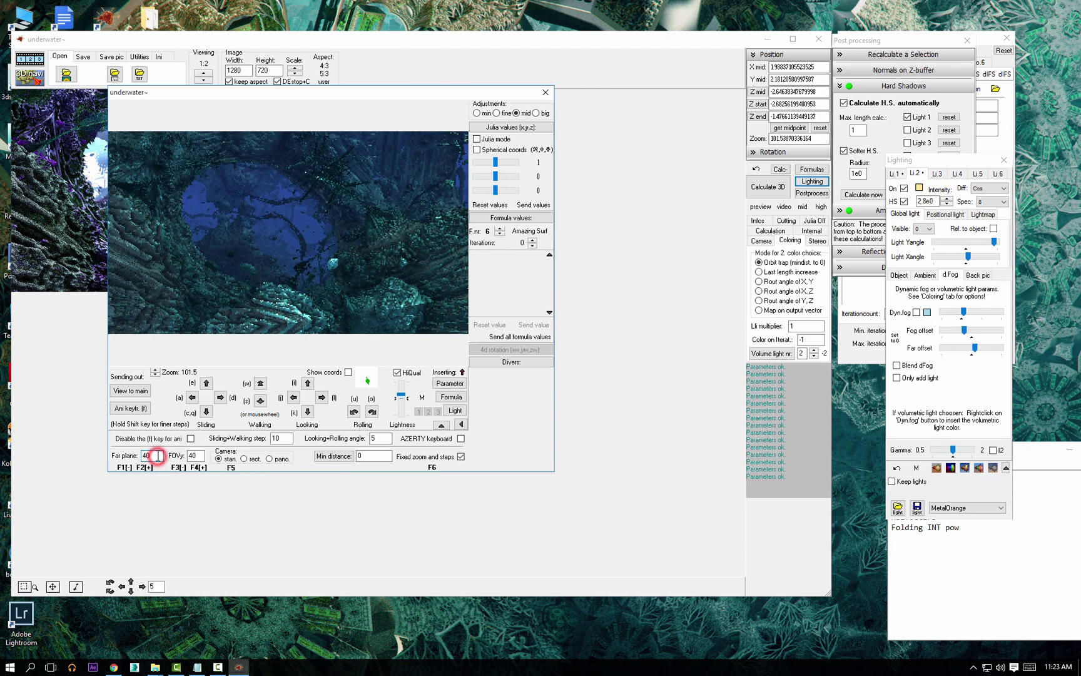
text(70)
click(130, 391)
click(85, 375)
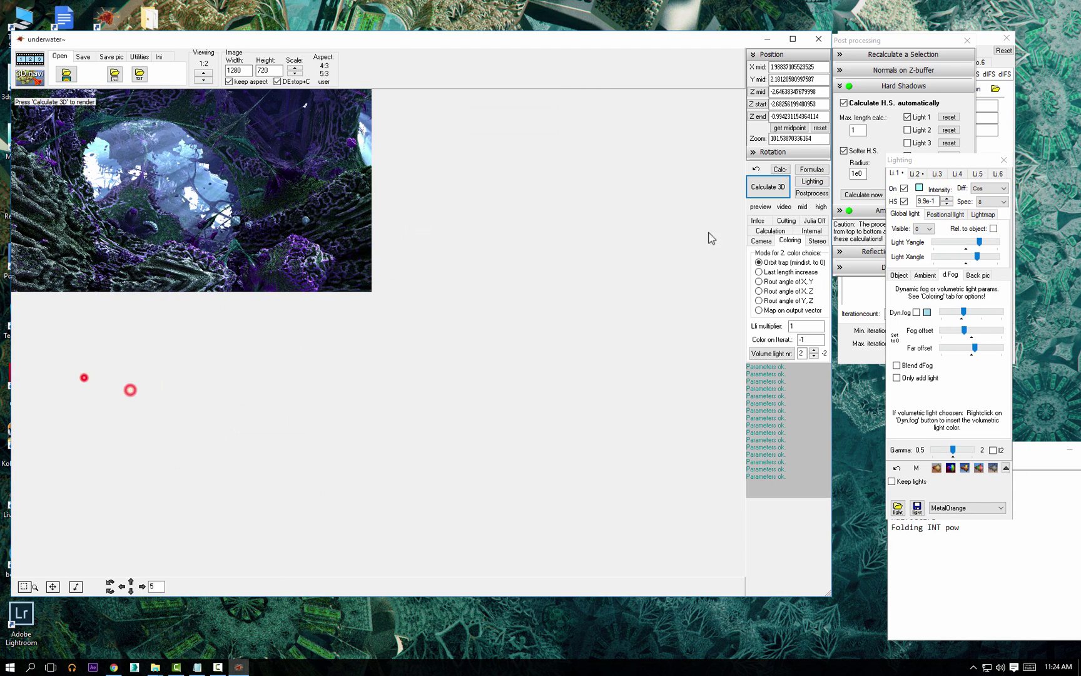
- Set the raystep multiplier to .1, smooth normals to 4 and the binary search stepcount to 12
click(778, 231)
click(805, 295)
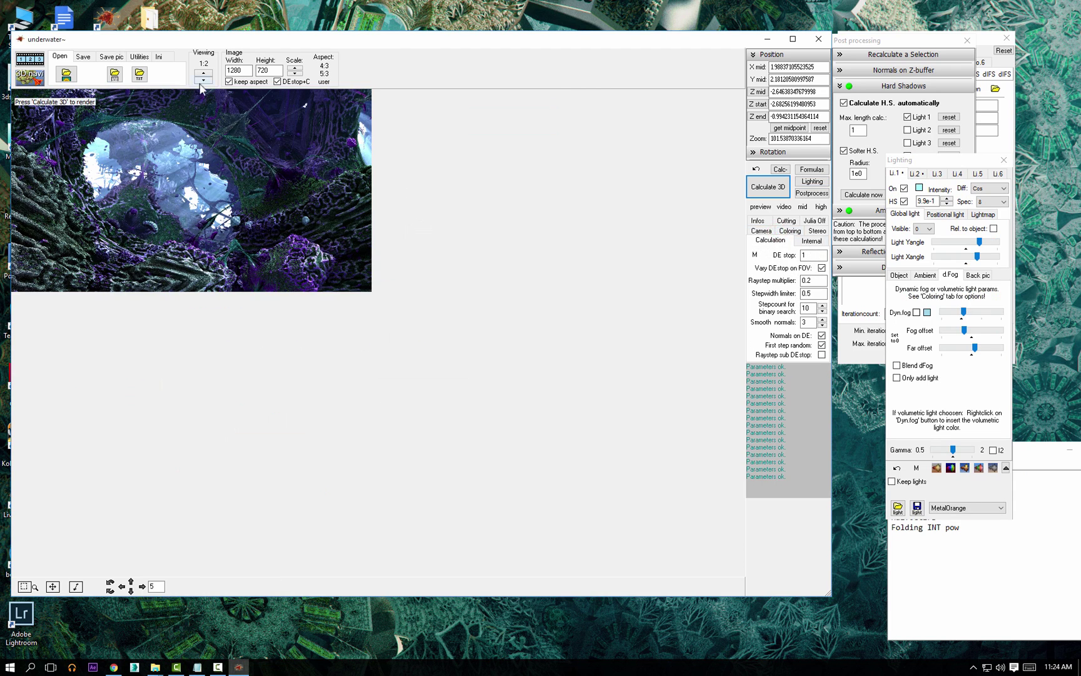
double_click(810, 280)
text(1)
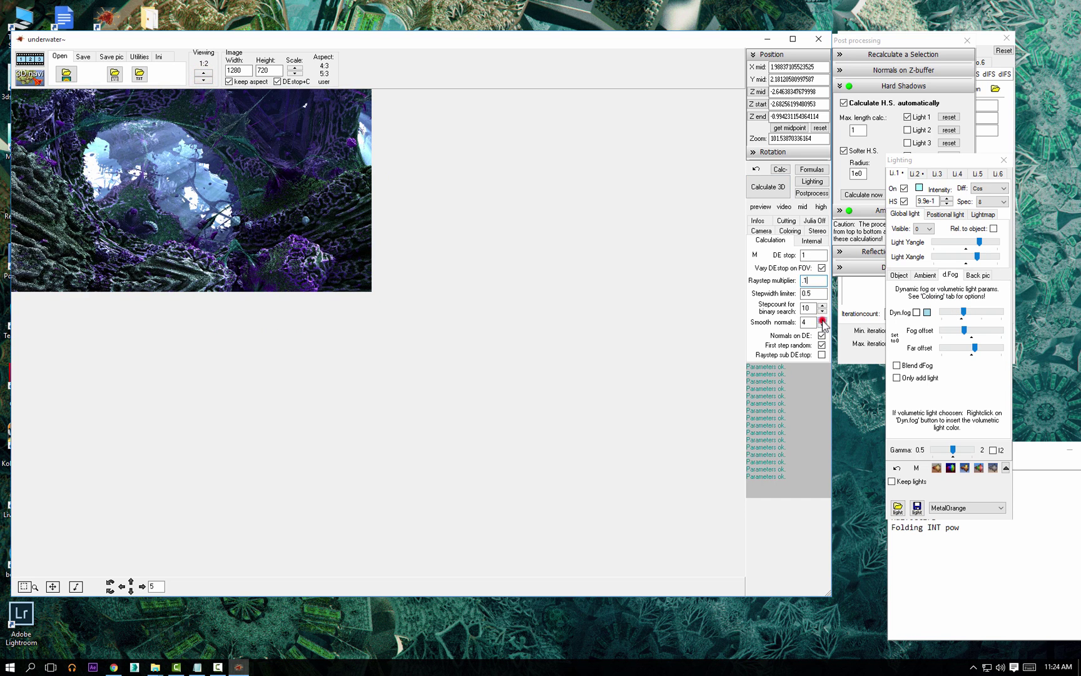
click(823, 305)
click(822, 305)
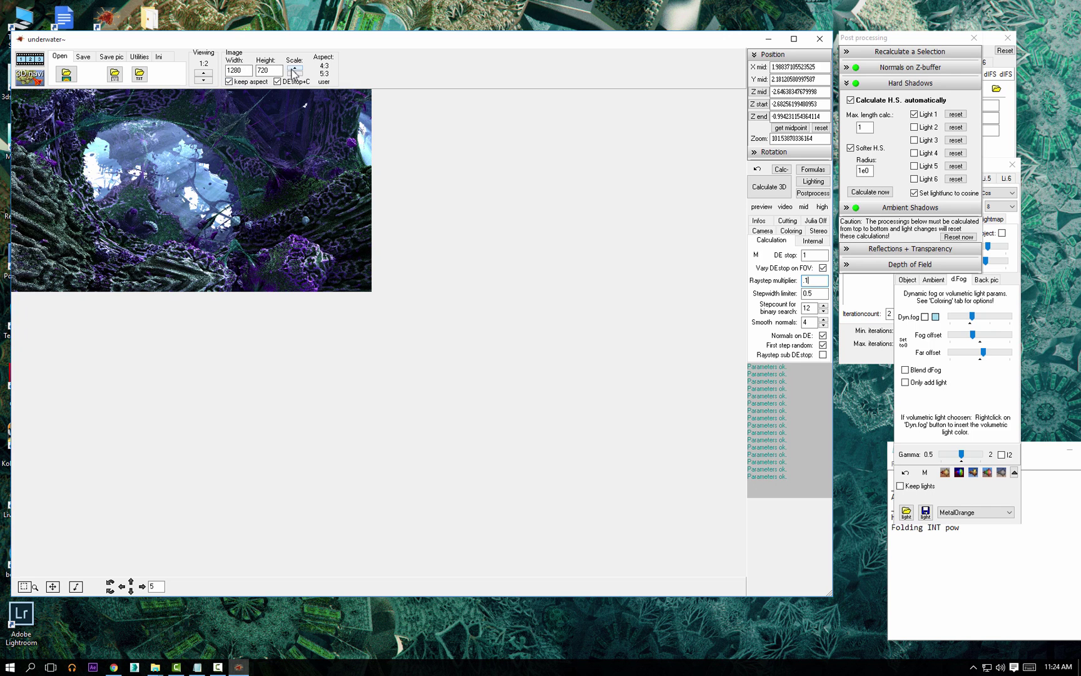
- Scale the image to 5120 by 2880, check the parameters in the 3D navigator and set DE stop to 5.6
click(816, 255)
text(.6)
click(25, 77)
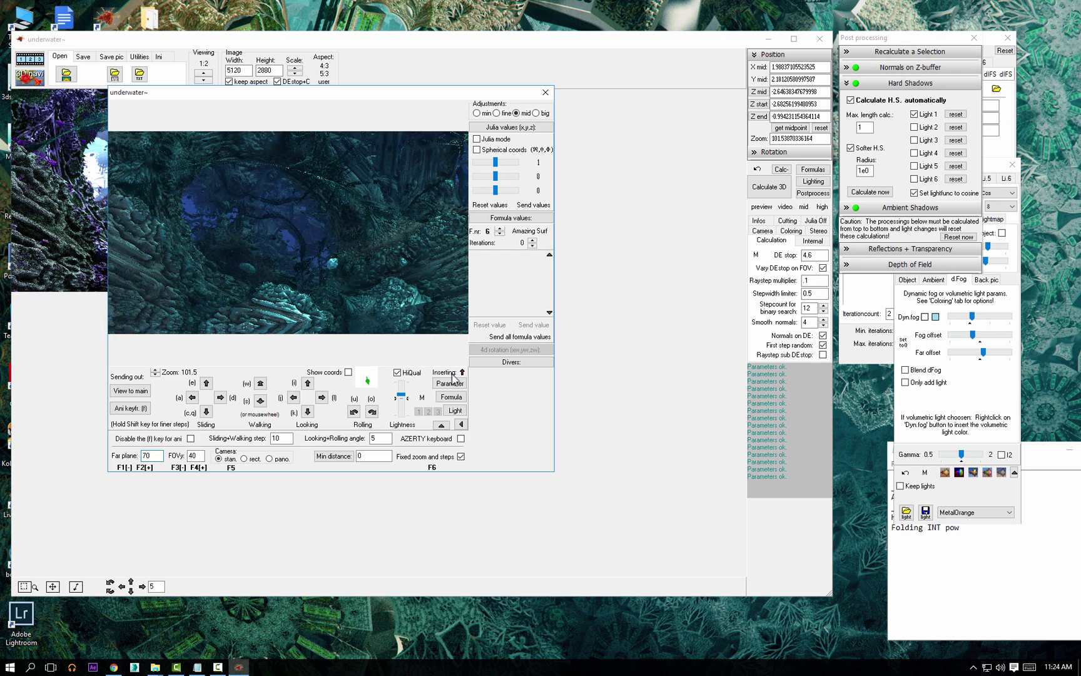
click(451, 382)
click(544, 95)
double_click(815, 255)
text(5)
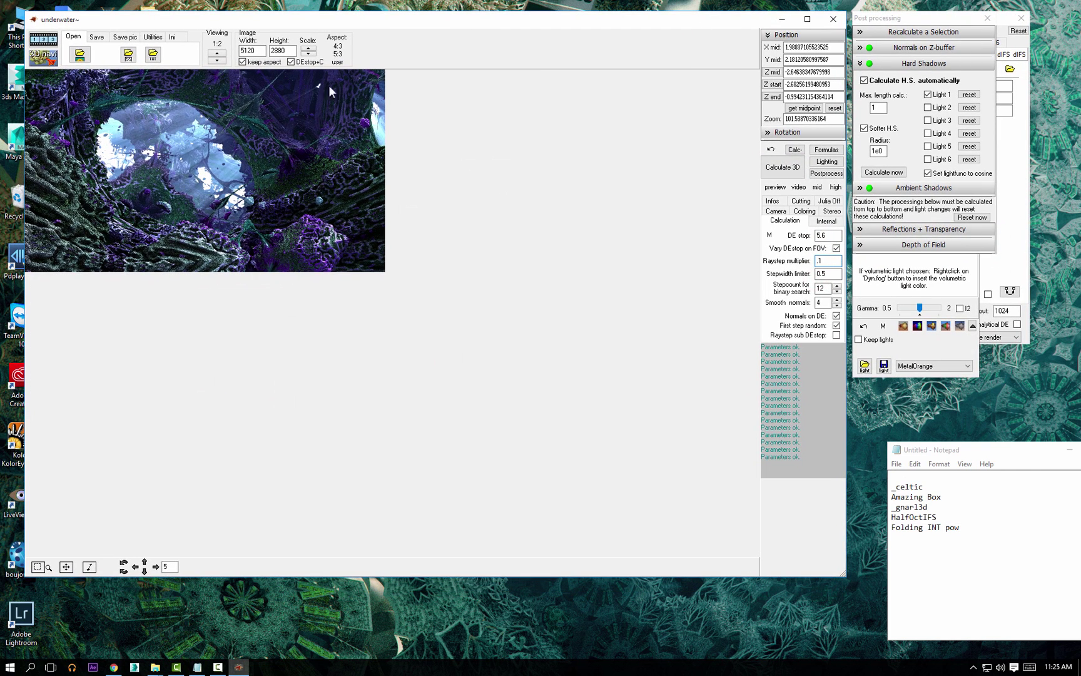
- Start the large render, cancel its volumetric light map, and calculate again with volume light 2's map setting at -2
click(784, 168)
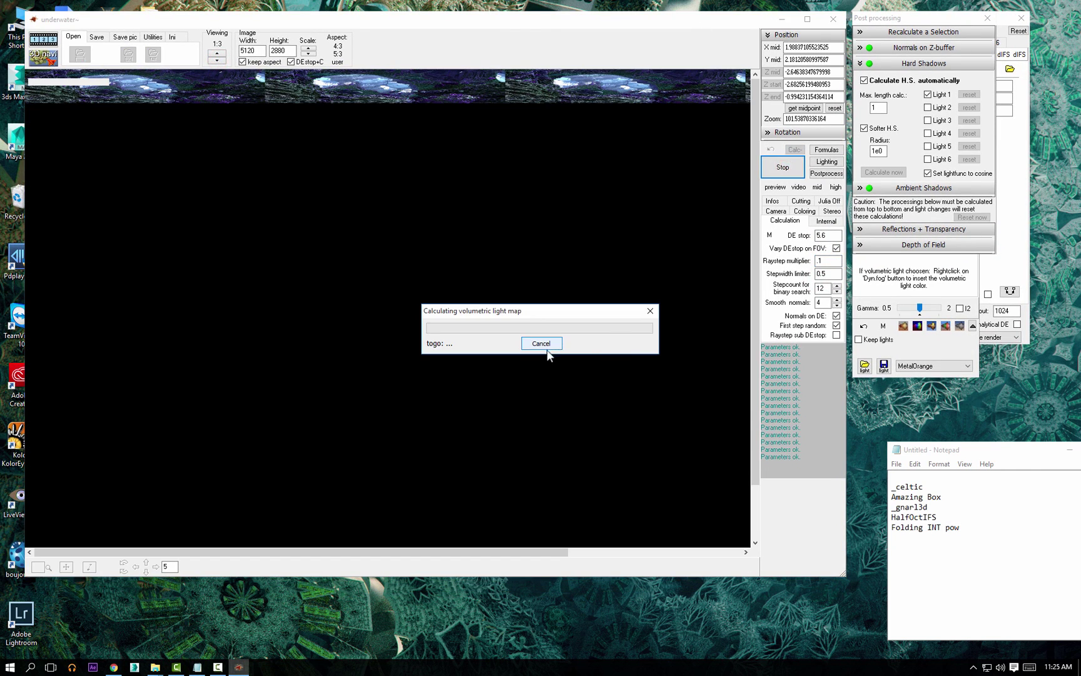
click(542, 343)
click(805, 211)
click(829, 335)
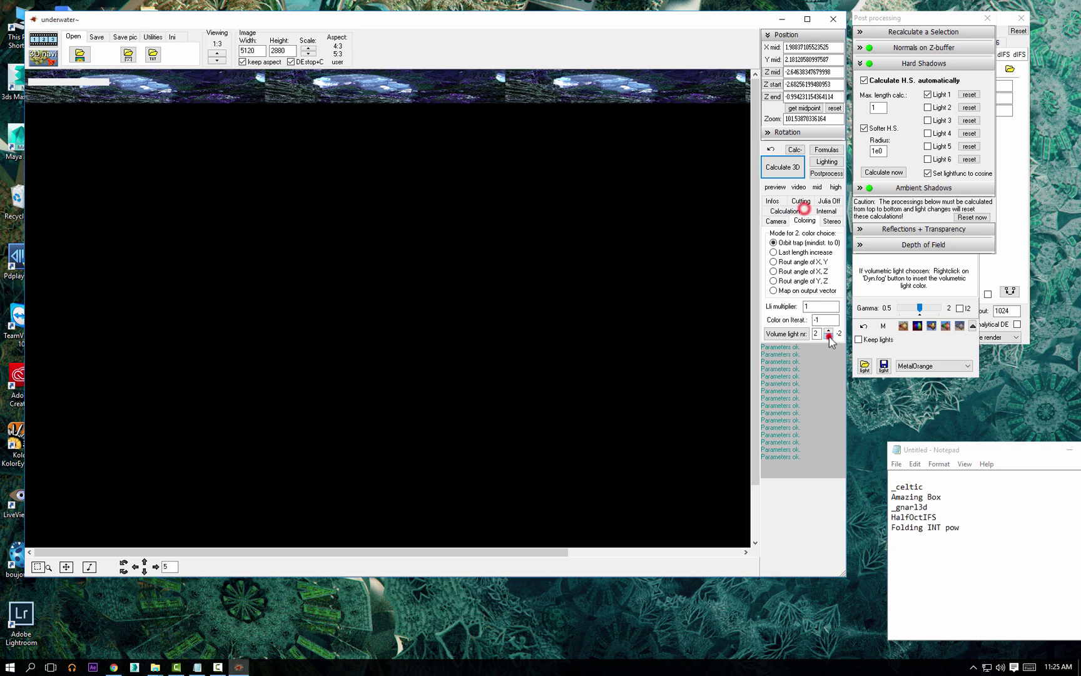
click(784, 167)
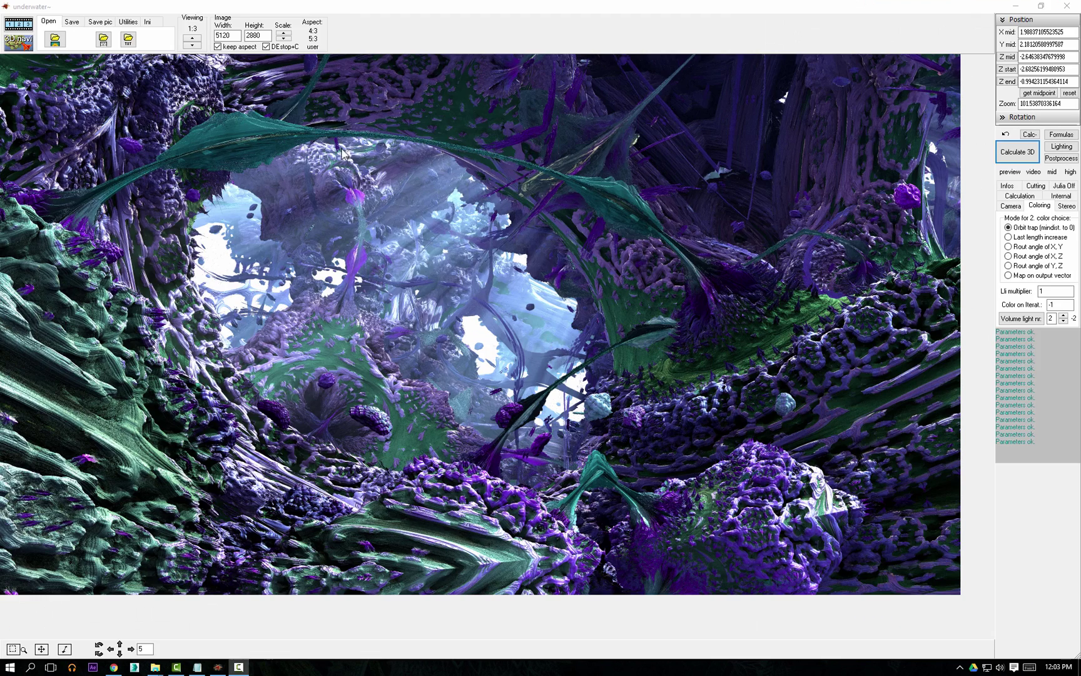
- Create a folder named underwater and save the rendered picture there as underwaterA
click(192, 45)
click(192, 39)
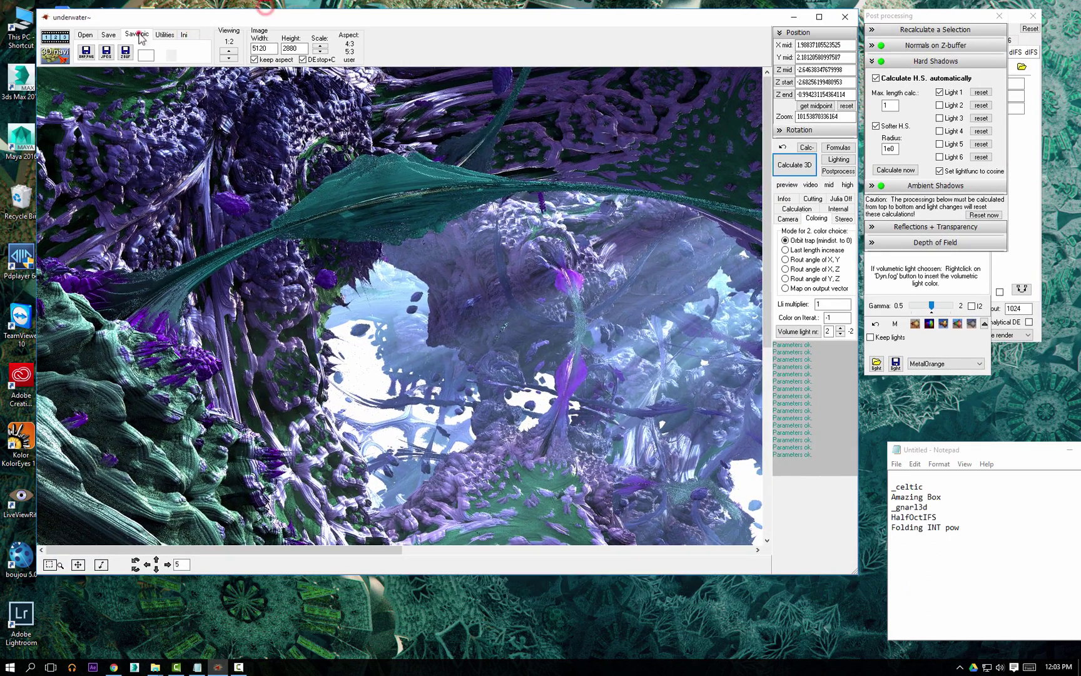
click(138, 34)
click(87, 51)
click(526, 155)
double_click(432, 276)
double_click(418, 232)
click(339, 171)
text(underwater)
key(Return)
key(Return)
key(Return)
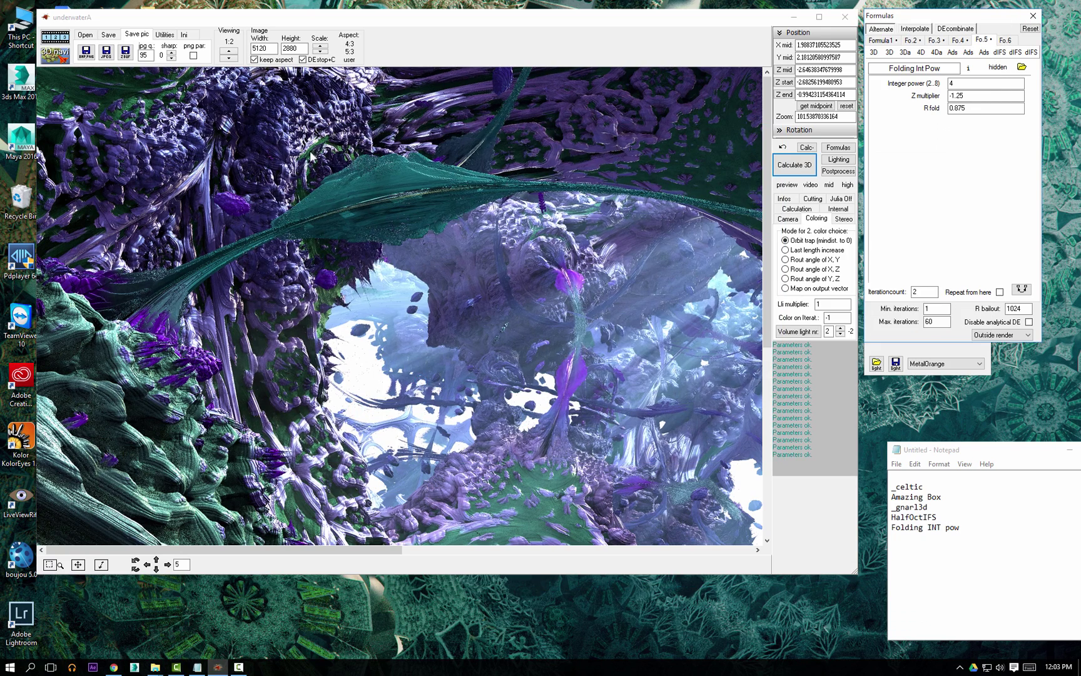
- Save the Z-buffer image with a file name ending in A.png
click(126, 52)
click(360, 407)
text(A.png)
key(Return)
- Raise the dynamic fog amount to strengthen the volumetric light in the cave opening
click(844, 160)
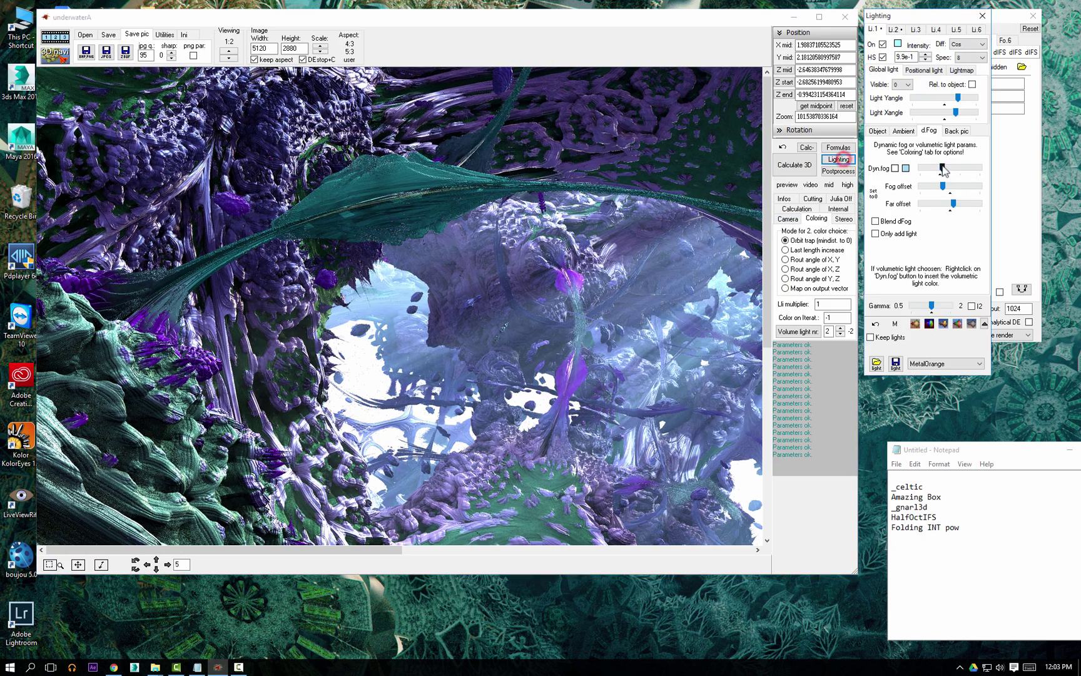
drag(942, 167, 945, 168)
click(227, 60)
click(229, 59)
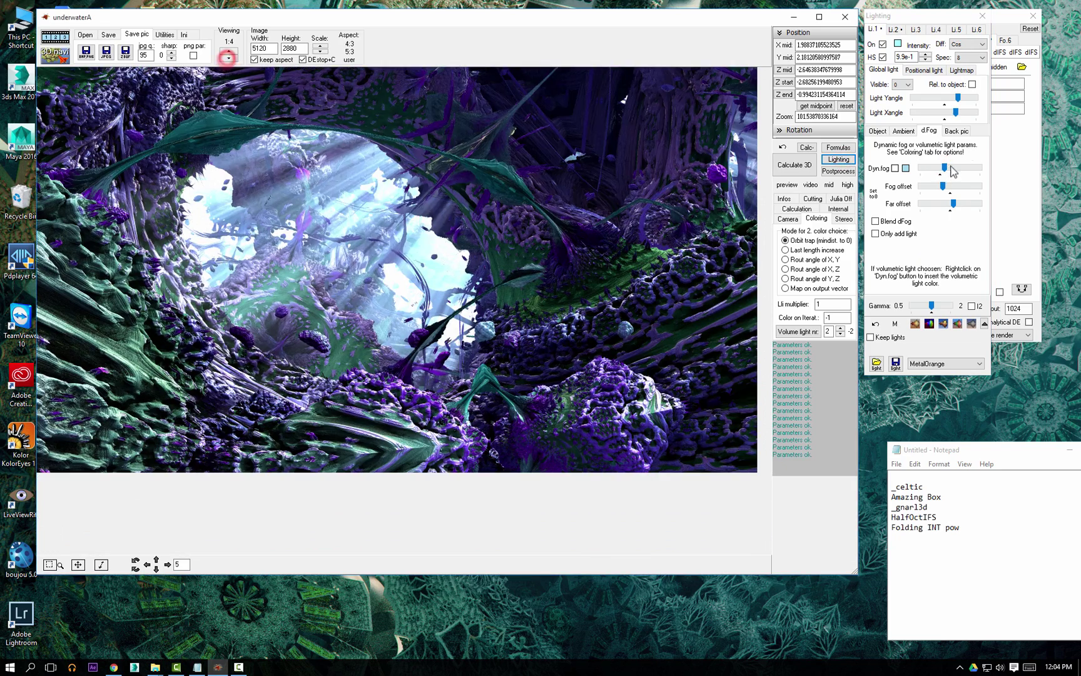
click(946, 167)
click(229, 49)
click(229, 50)
- Save the picture with the brighter volumetric light as underwaterB
click(88, 55)
click(437, 207)
click(359, 409)
key(BackSpace)
key(Return)
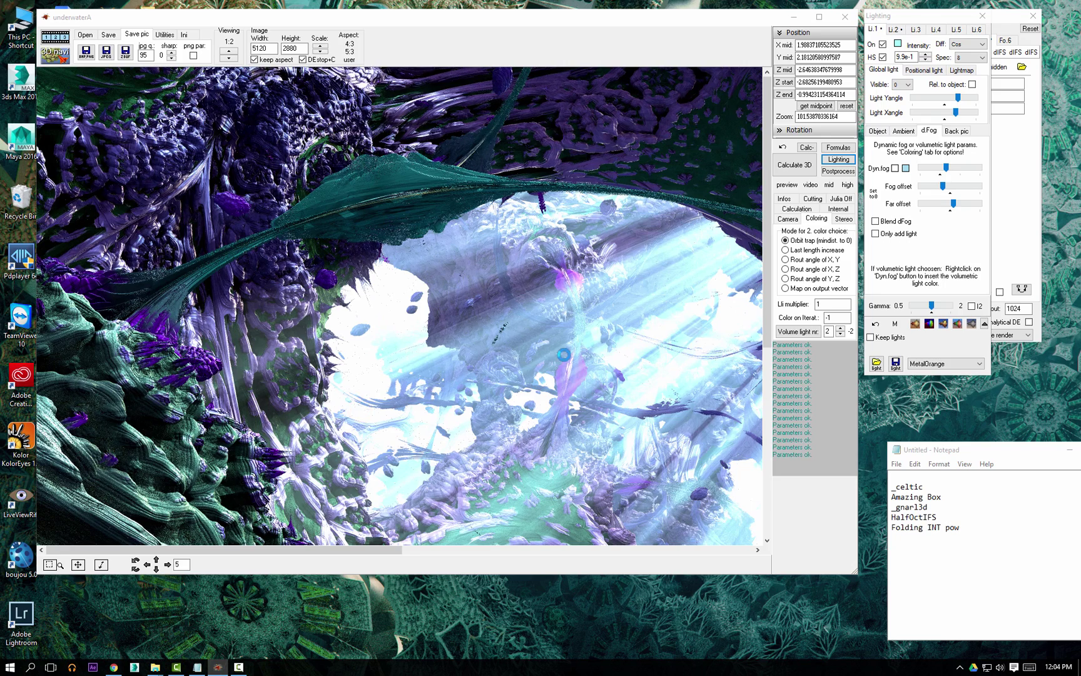
- Lower the dynamic fog amount and save the darker picture as underwaterC
click(945, 167)
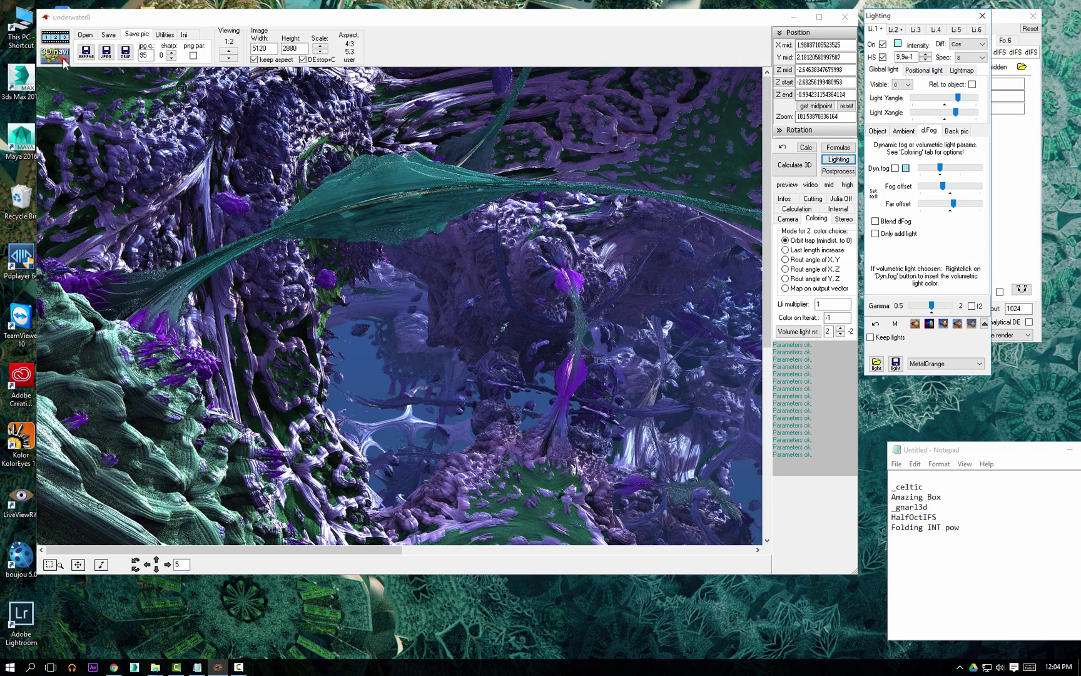
click(87, 54)
key(Return)
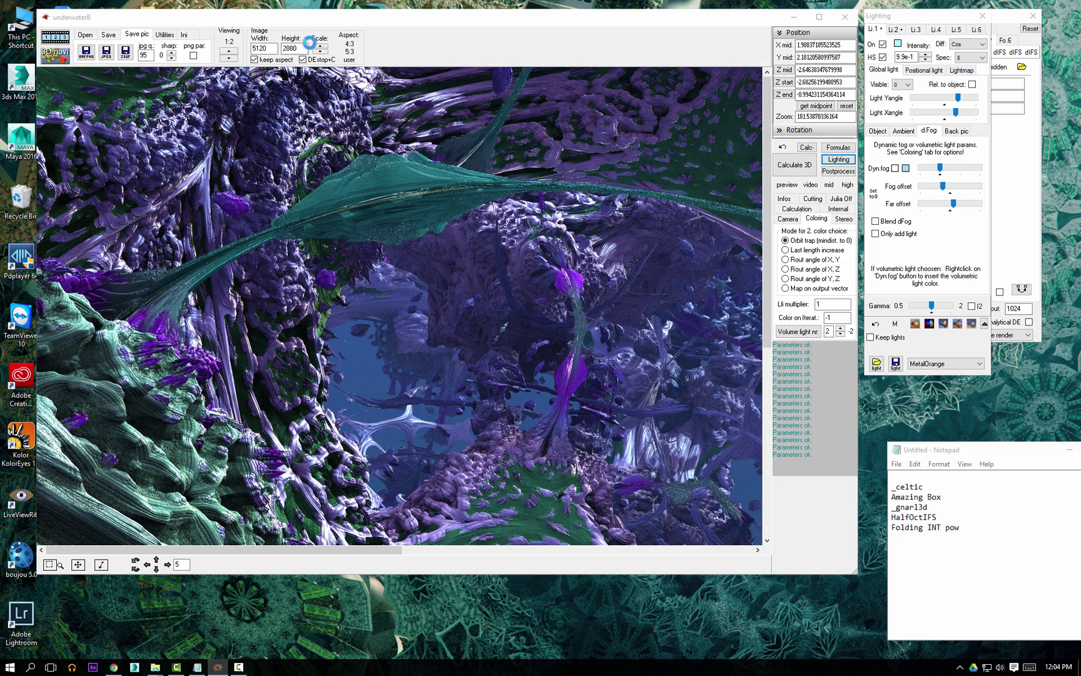
- Load the biomorphous light preset with Keep lights on and adjust the object's color end
click(230, 57)
click(839, 160)
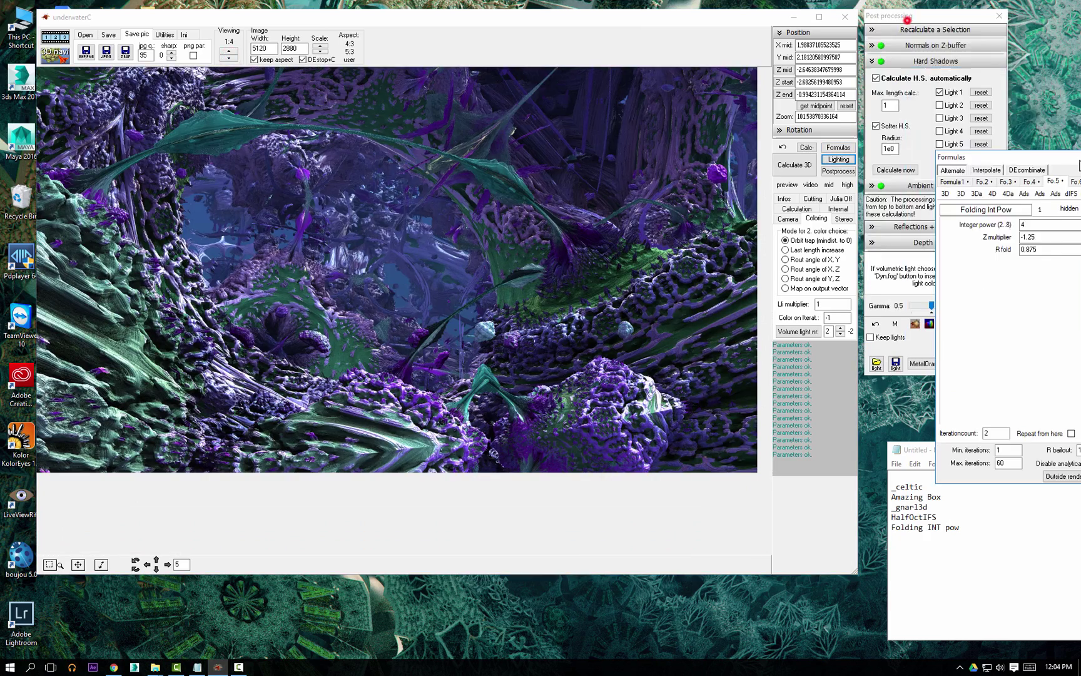
click(939, 384)
click(928, 400)
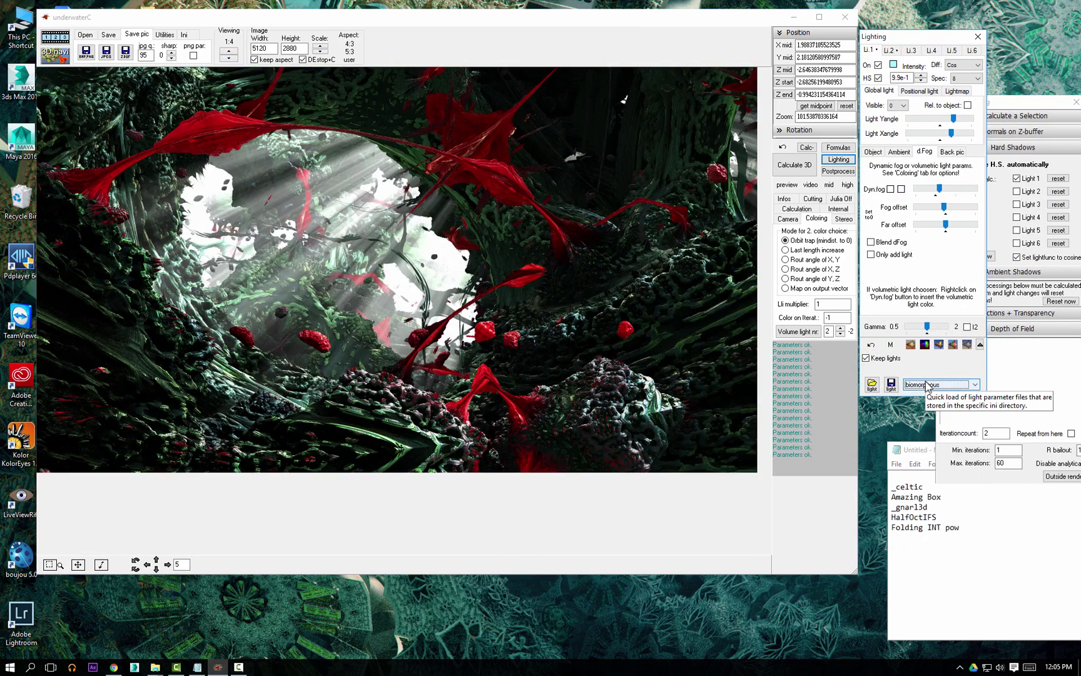
click(873, 151)
click(942, 249)
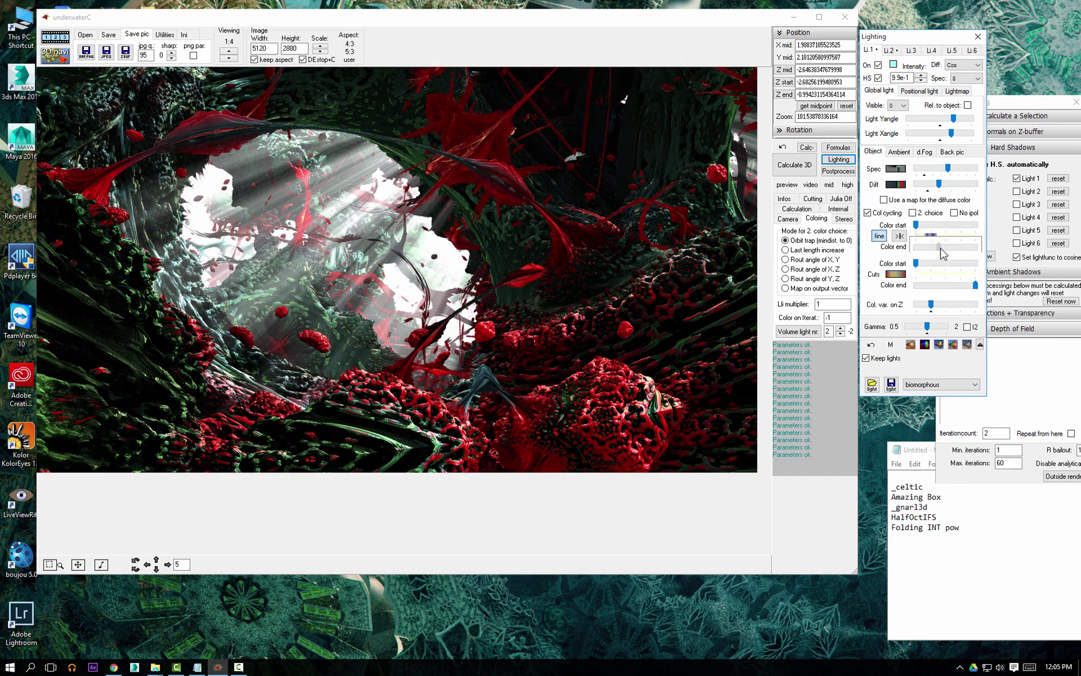
- Save the red and green color version of the picture as underwaterD
click(231, 51)
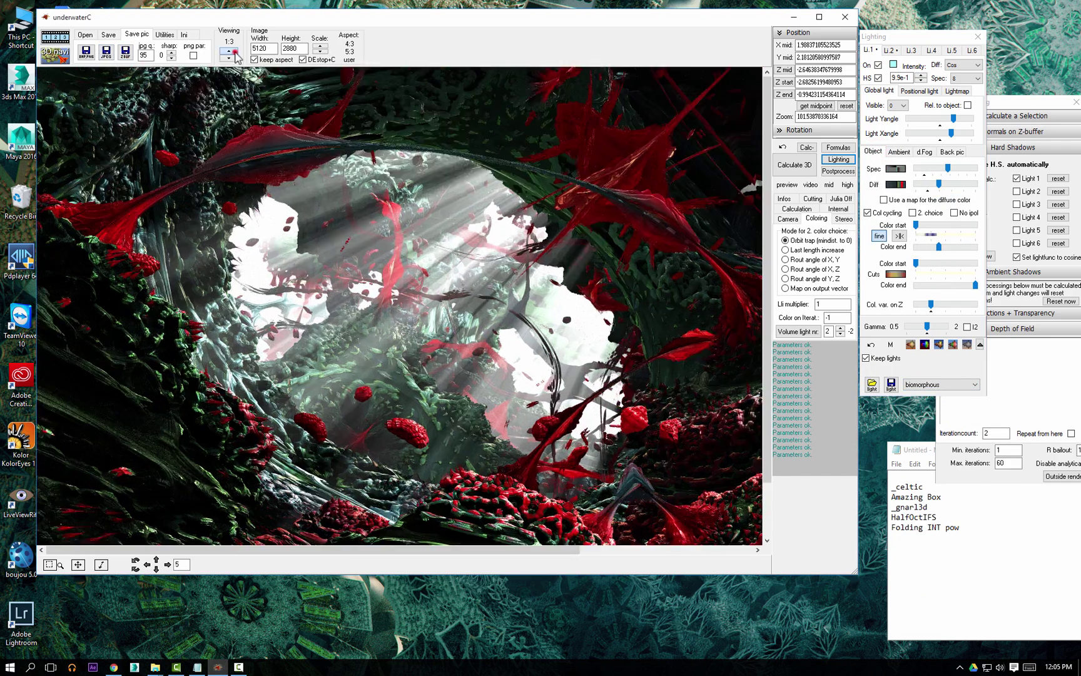
click(231, 50)
click(88, 53)
click(361, 408)
key(Return)
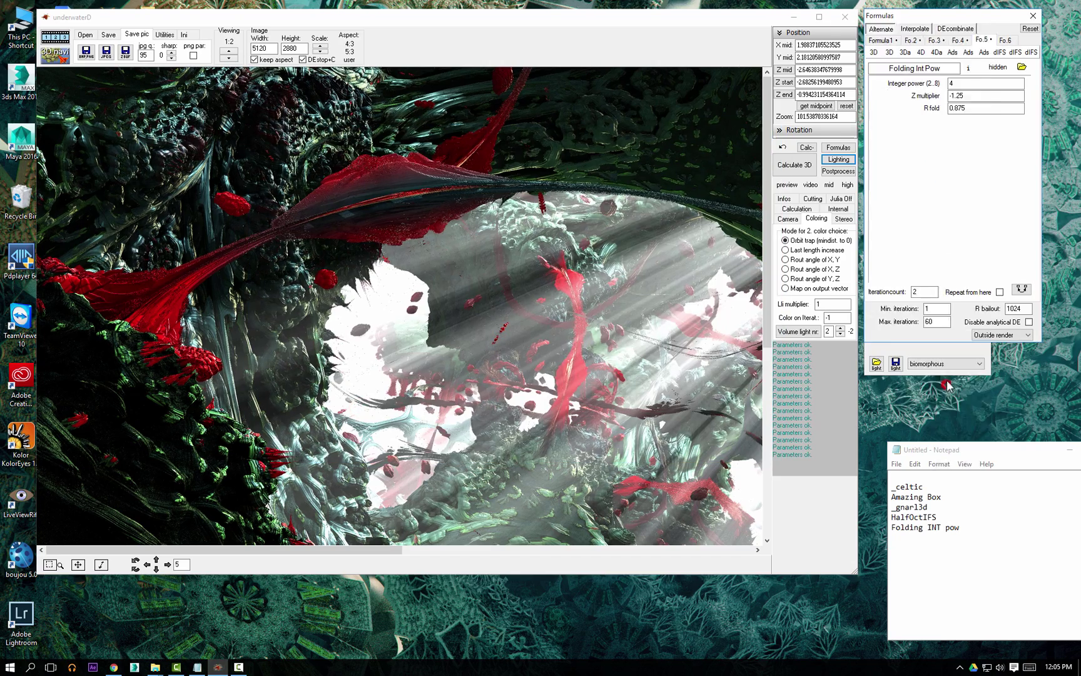
- Try light presets including black-red, Gold_Mines, Lava and Magic_illusions, and settle on mechanical
click(946, 361)
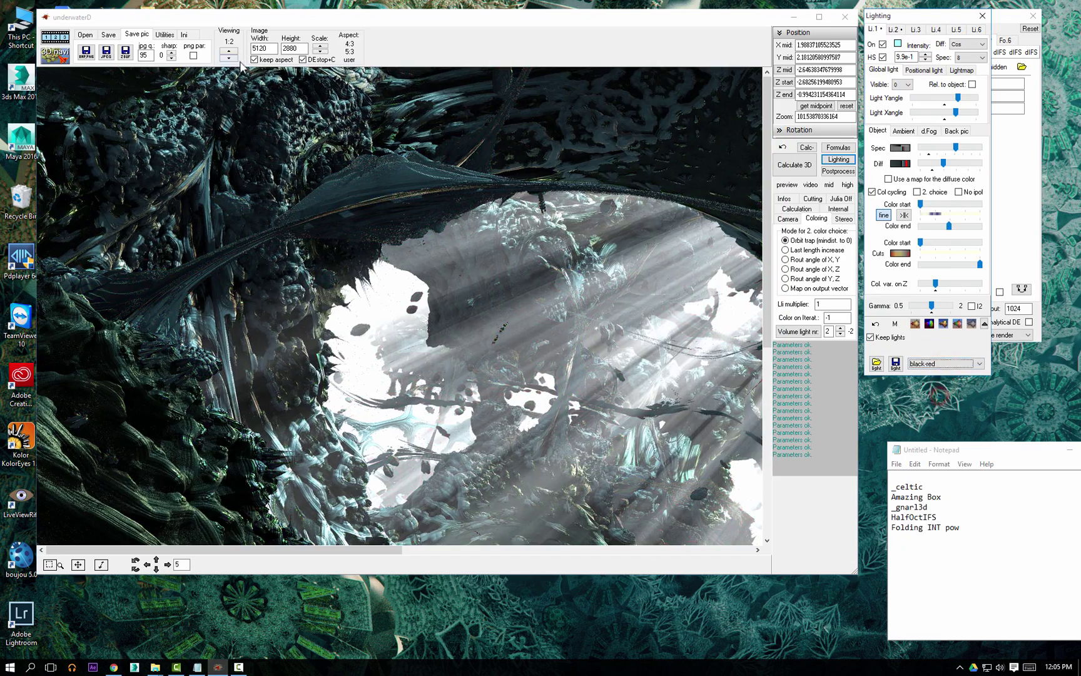
click(232, 59)
click(960, 366)
scroll(960, 366, down, 4)
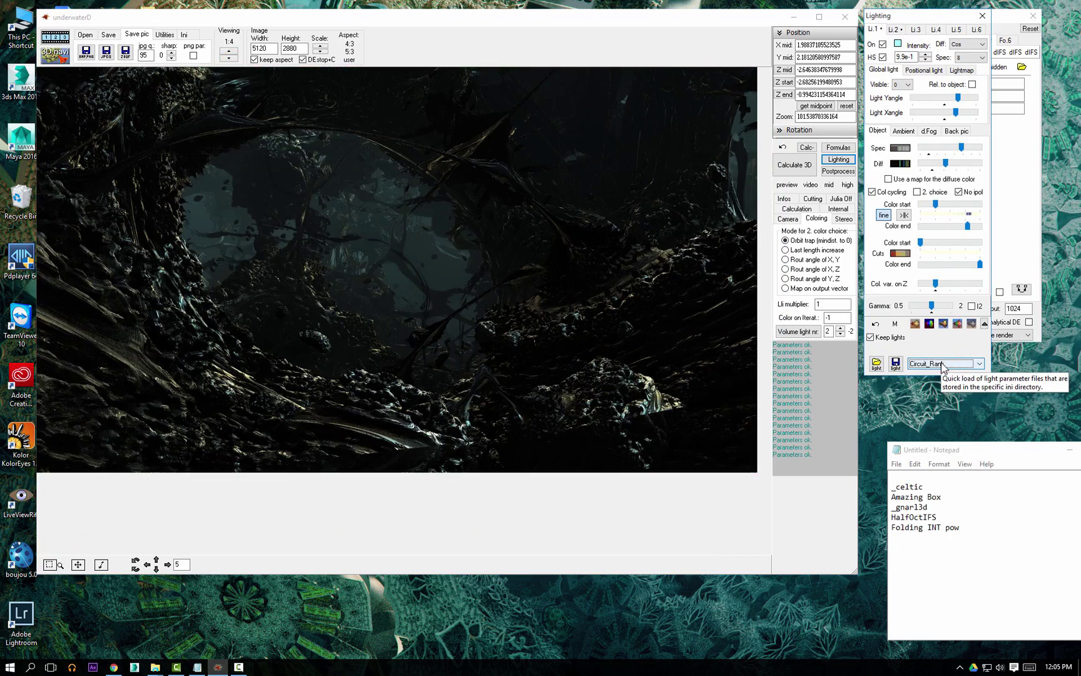
scroll(941, 366, down, 3)
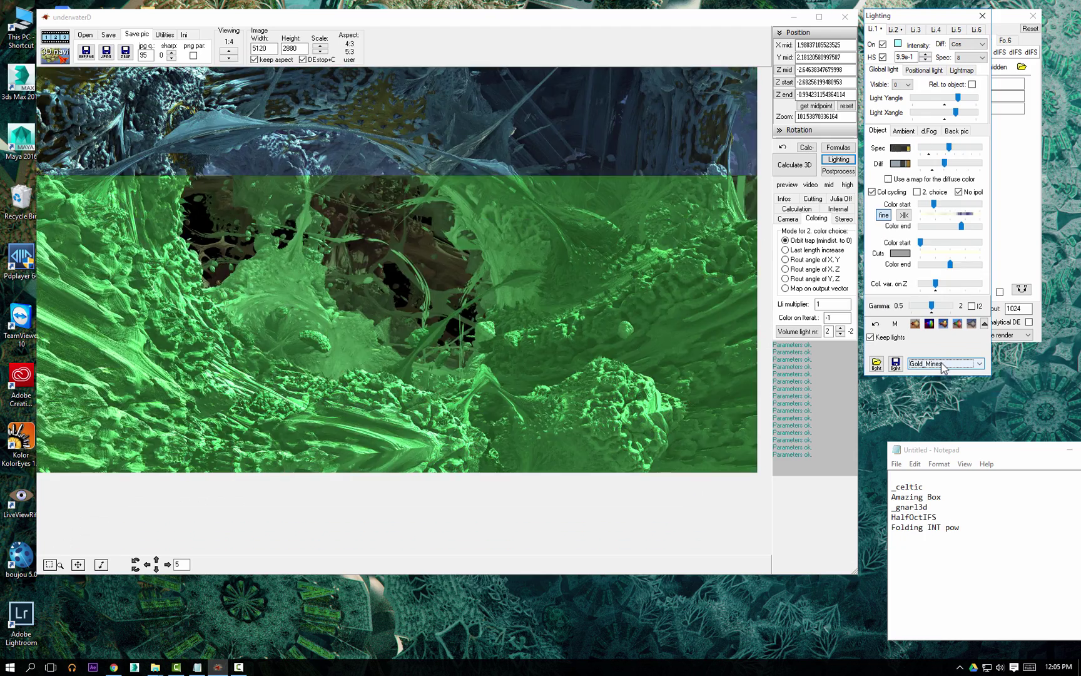
scroll(944, 368, down, 1)
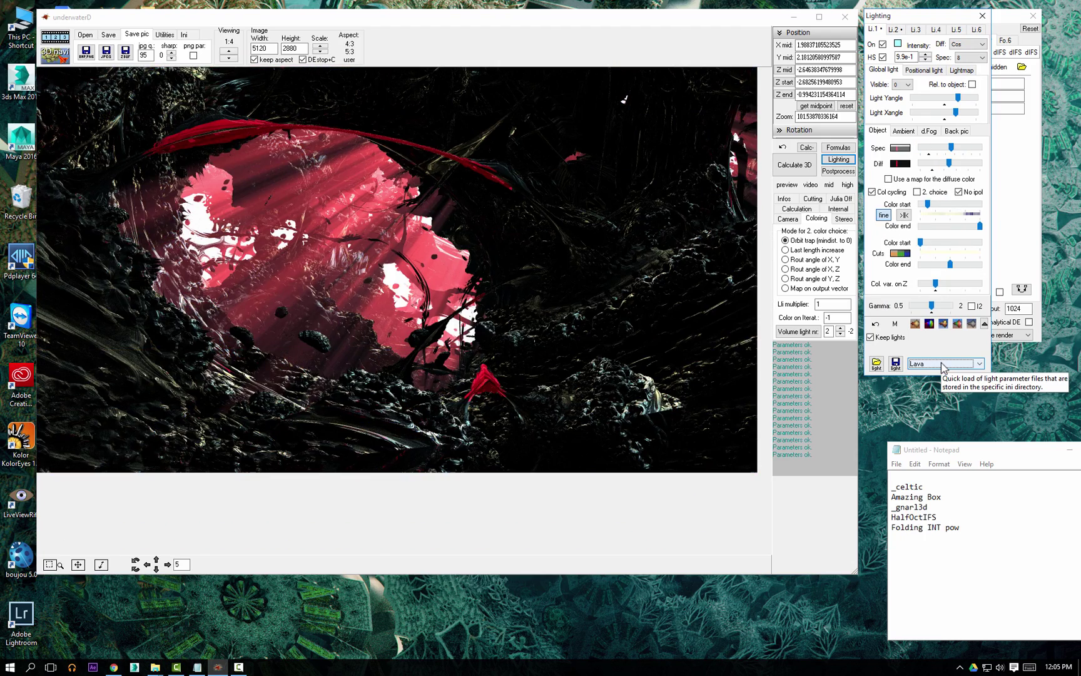
scroll(944, 368, down, 2)
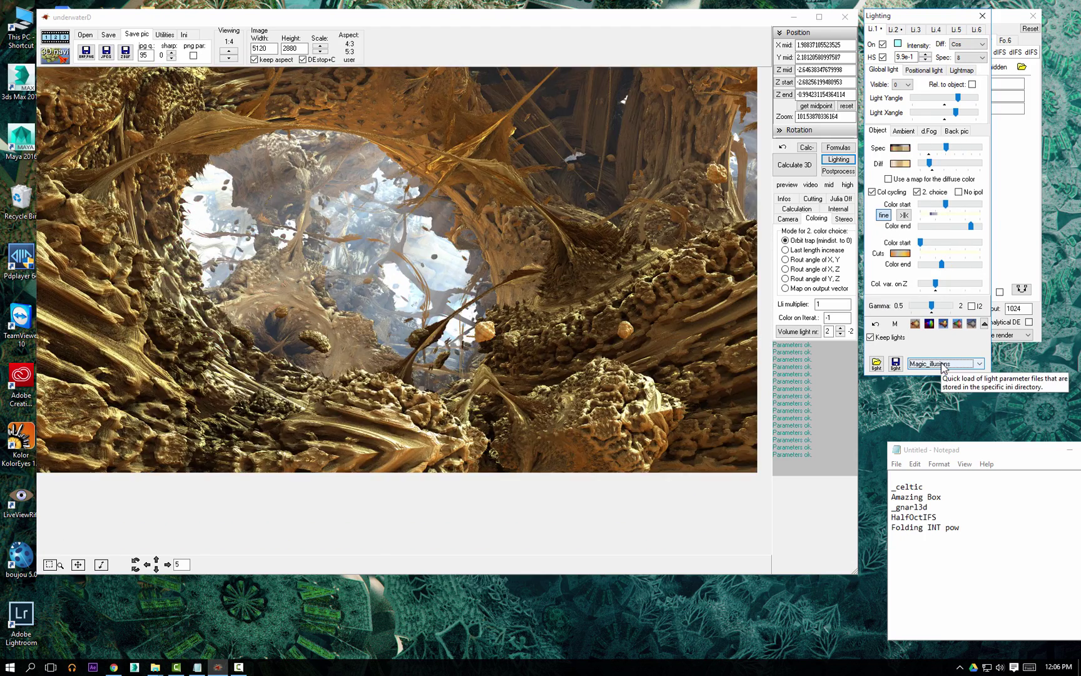
scroll(944, 368, down, 1)
scroll(943, 368, up, 1)
- Save the picture with the mechanical preset as underwaterE
click(231, 52)
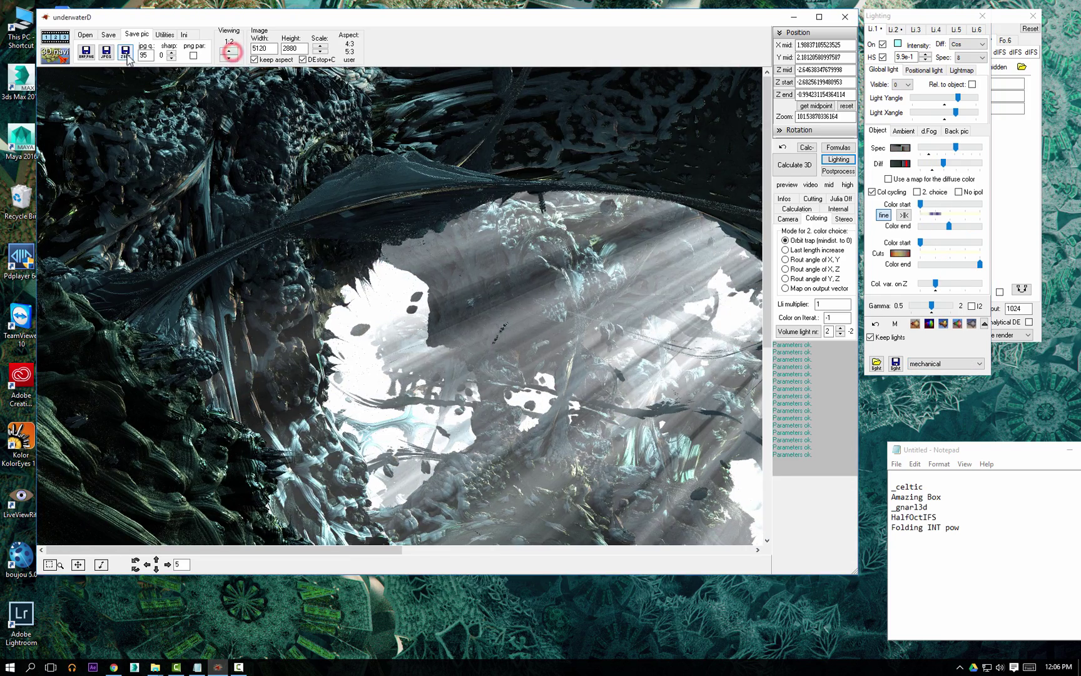
click(88, 54)
click(442, 239)
click(359, 411)
text(2)
key(Return)
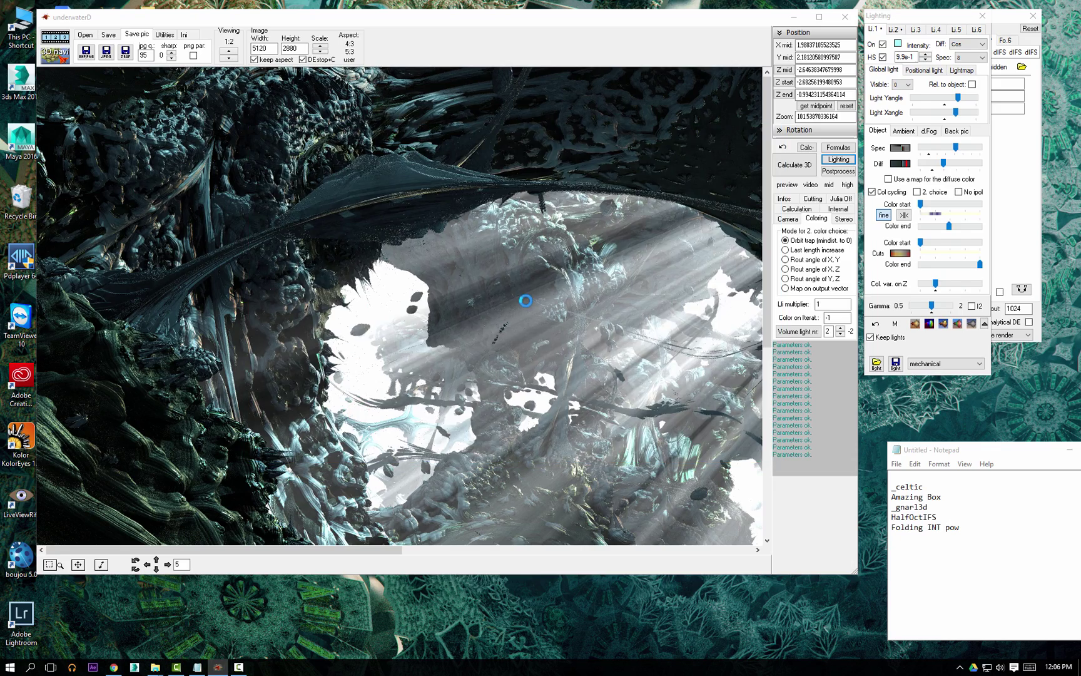
- Load the MetalOrange light preset while keeping the current lights
click(229, 59)
click(941, 362)
click(940, 469)
scroll(946, 368, down, 1)
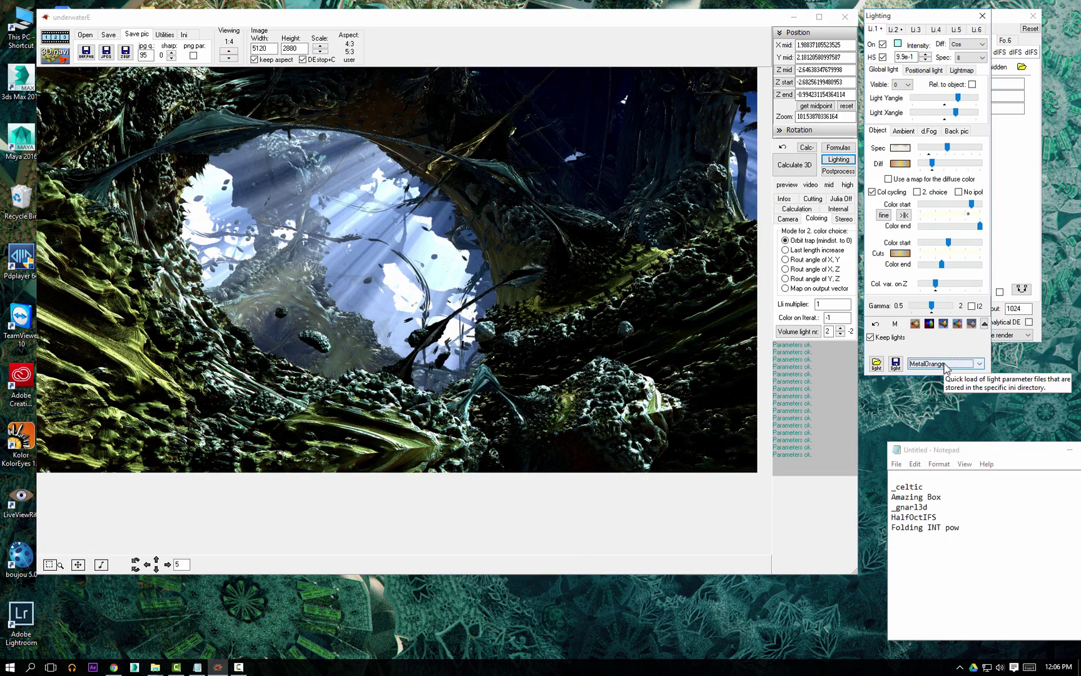
- Try the mirrorsEdge light preset and increase its dynamic fog amount
scroll(946, 368, down, 1)
drag(942, 18, 973, 60)
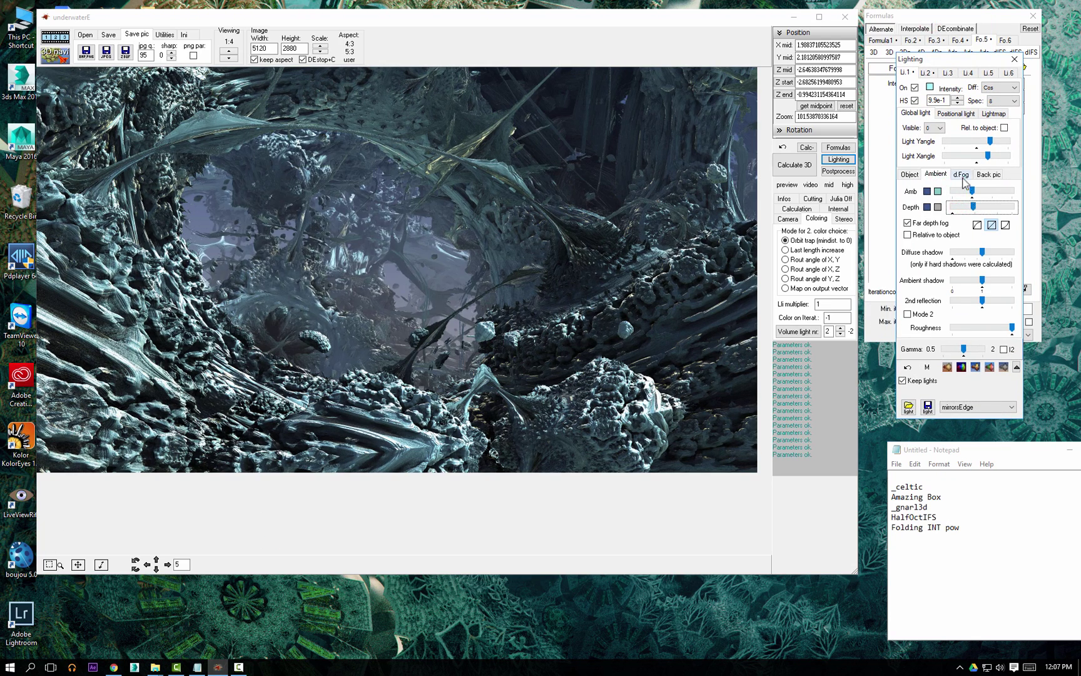
click(962, 174)
drag(972, 211, 979, 214)
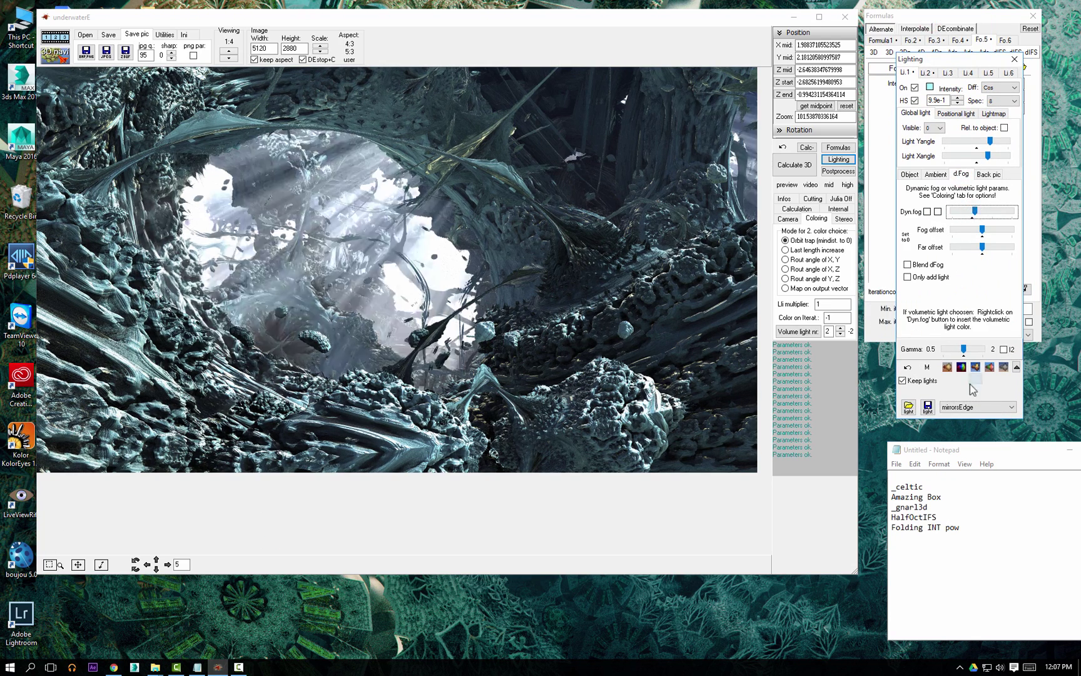
- Try the Opulence light preset and settle on the purno preset
click(978, 405)
click(969, 530)
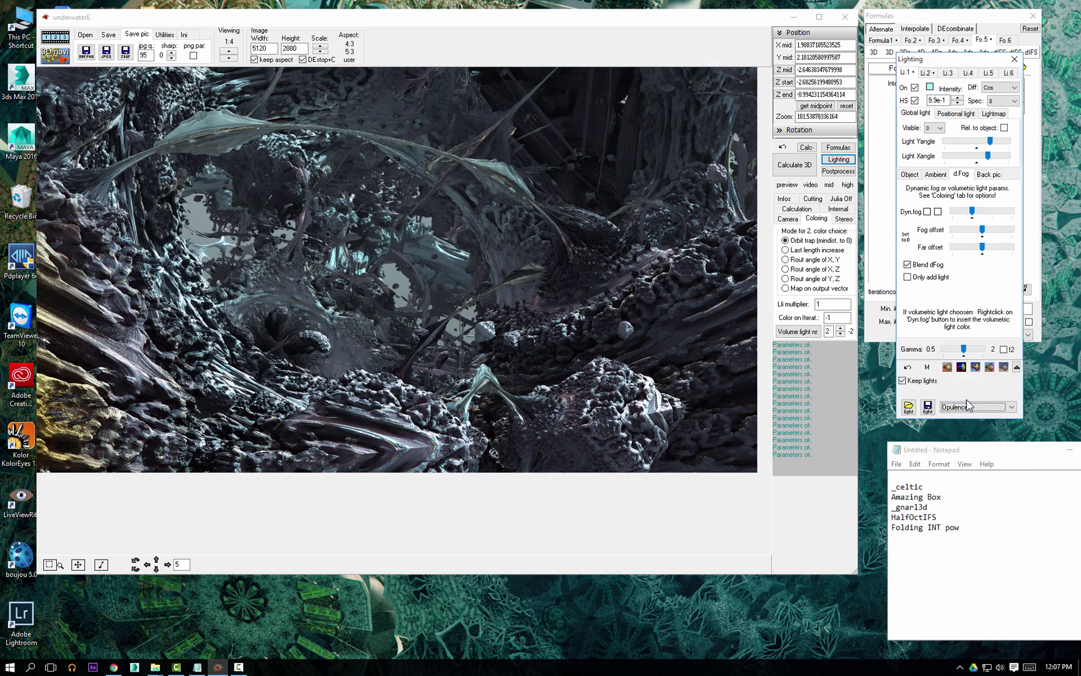
scroll(967, 404, down, 1)
scroll(971, 408, down, 1)
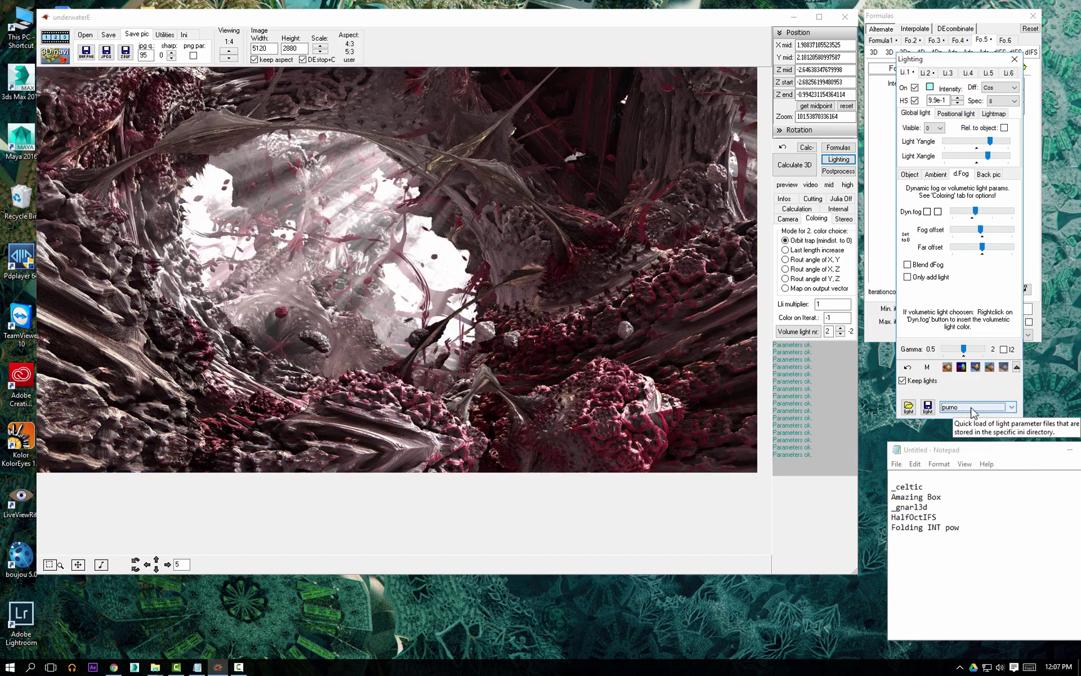
scroll(973, 413, up, 1)
scroll(973, 412, down, 1)
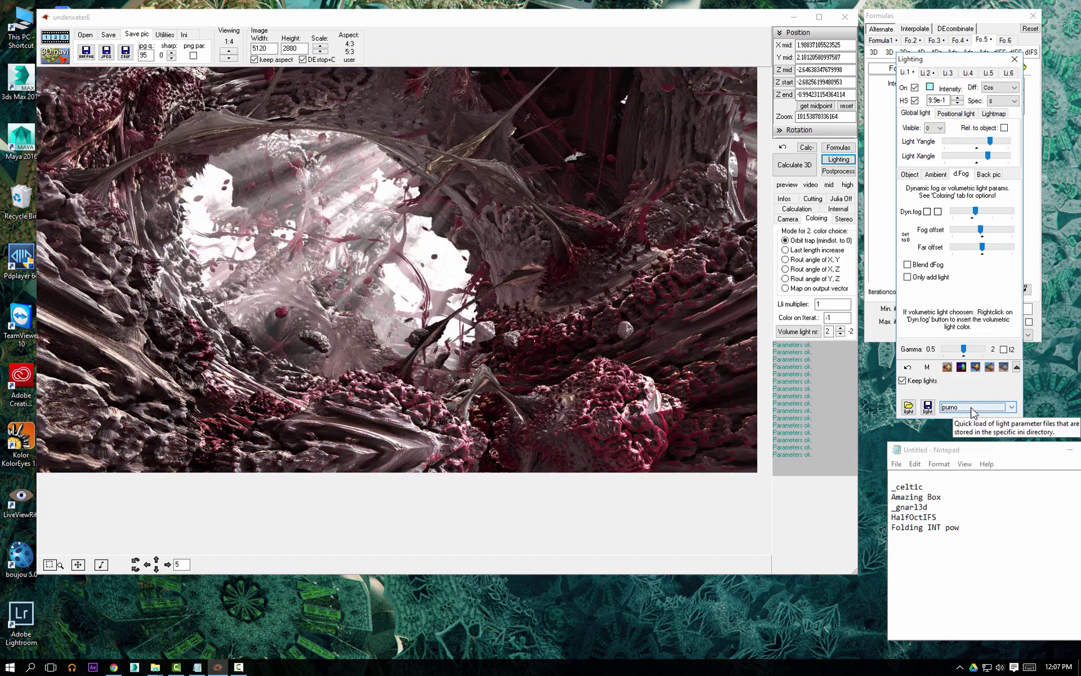
- Strengthen the diffuse and ambient shadows of the purno lighting
click(906, 175)
mouse_move(983, 270)
mouse_down()
mouse_move(958, 248)
mouse_move(999, 280)
mouse_up()
click(936, 174)
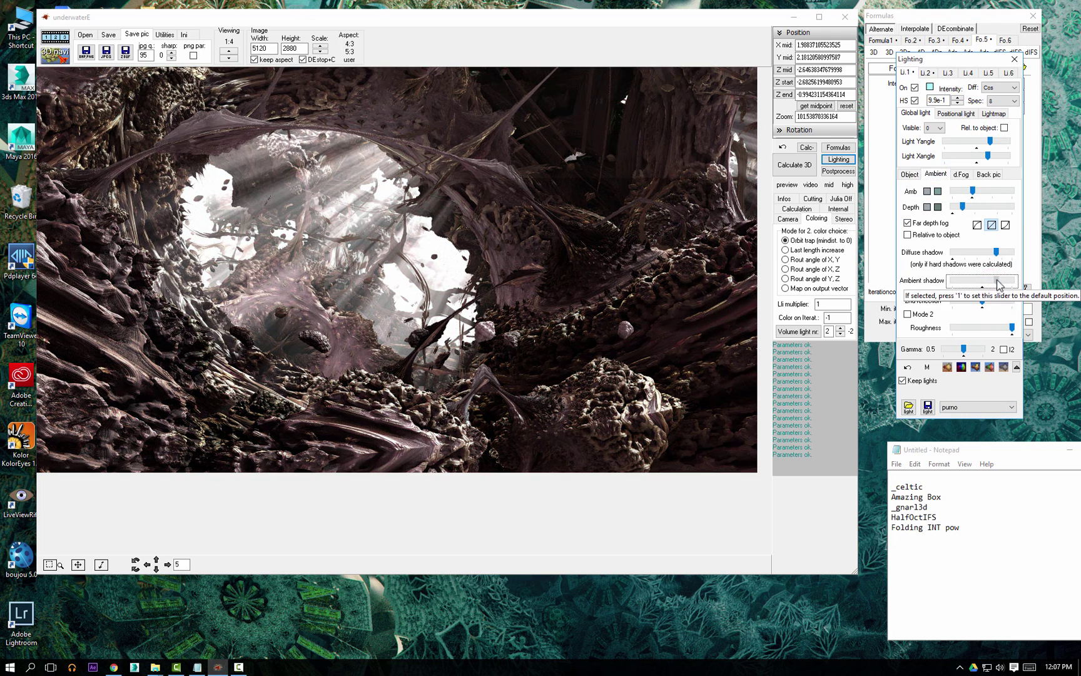
- Refresh the view at a larger scale and save the purno version of the picture as underwaterF
click(230, 52)
click(229, 52)
click(87, 53)
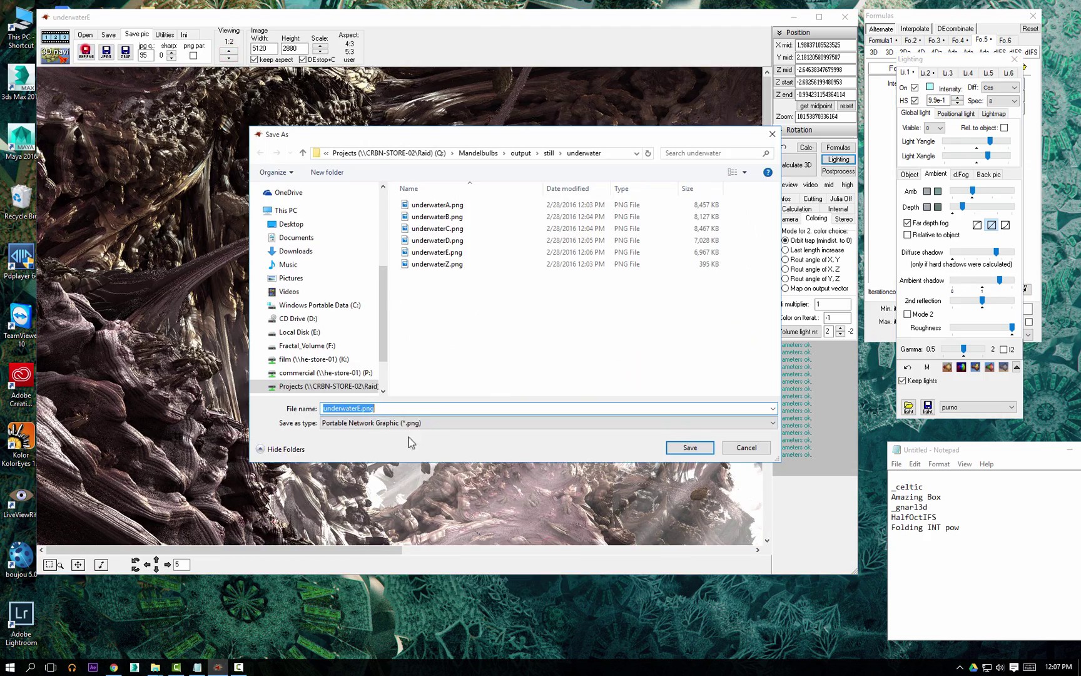
key(Return)
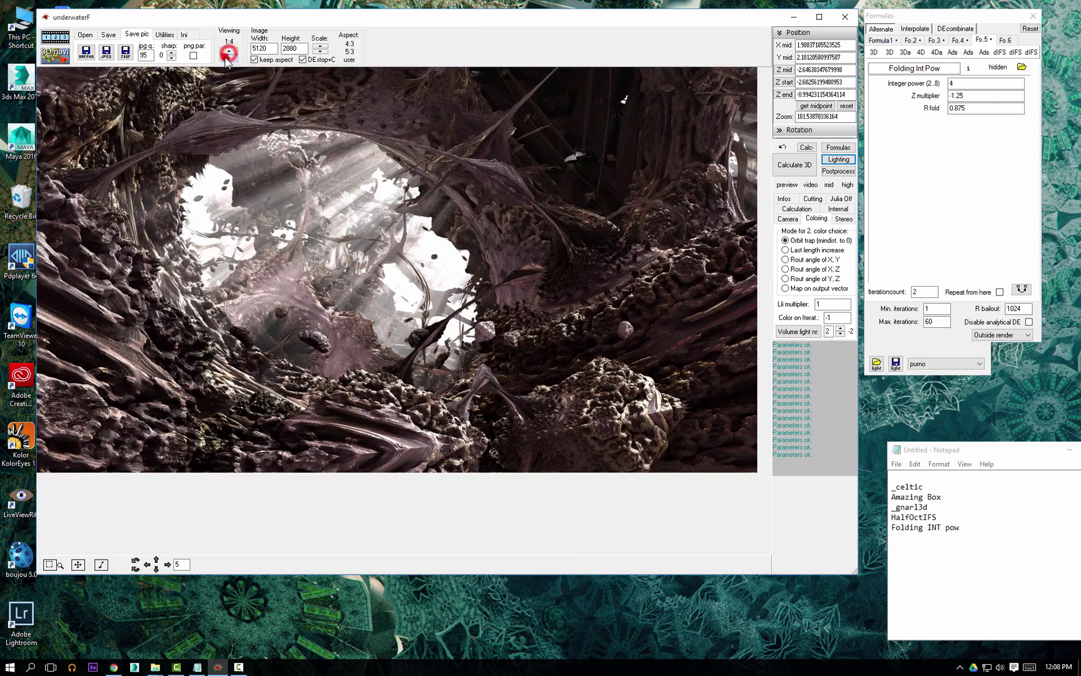
- Load the Rhea_tunnel light preset and raise its ambient light amount
click(945, 364)
click(936, 514)
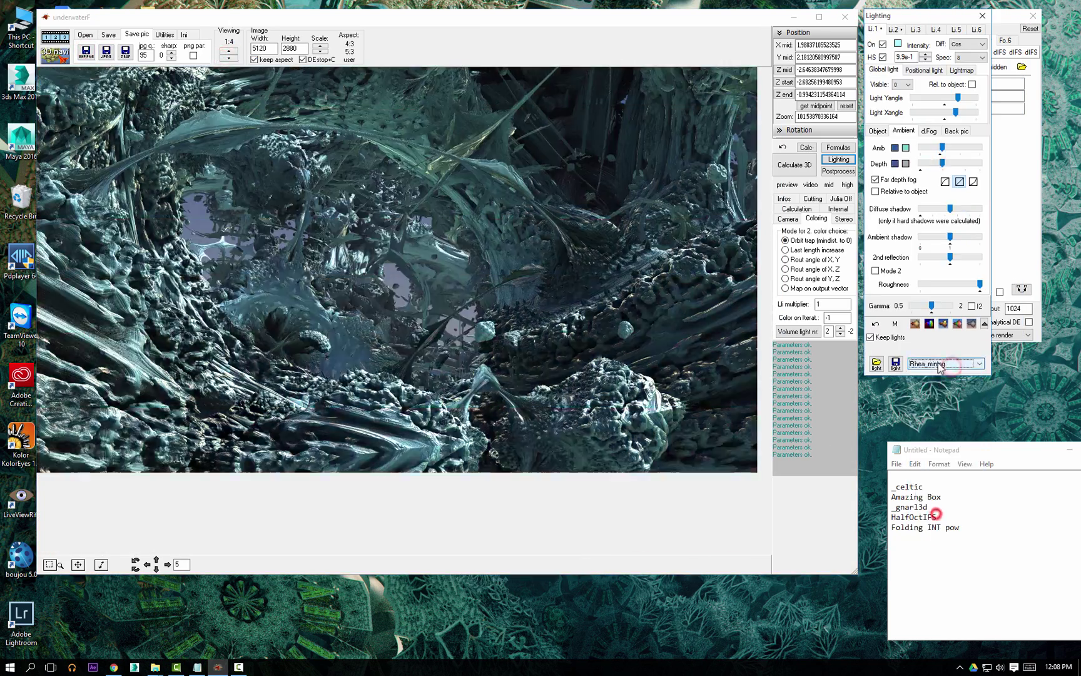
scroll(939, 368, down, 2)
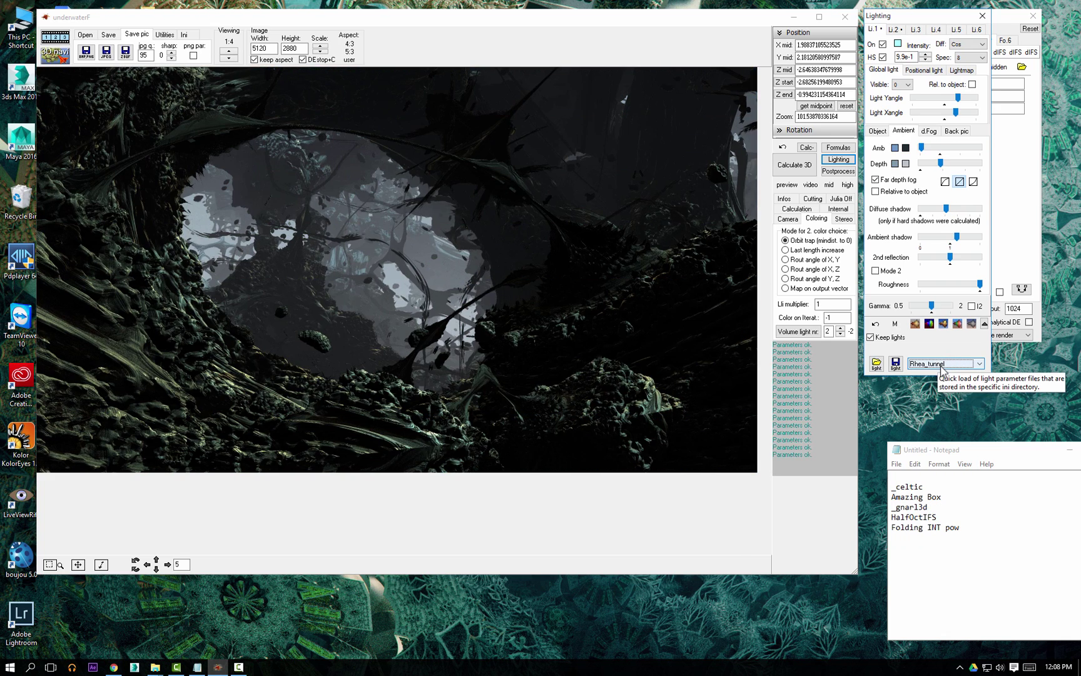
drag(922, 147, 937, 150)
- Save the Rhea_tunnel version of the picture as underwaterG
click(237, 51)
click(237, 51)
click(86, 52)
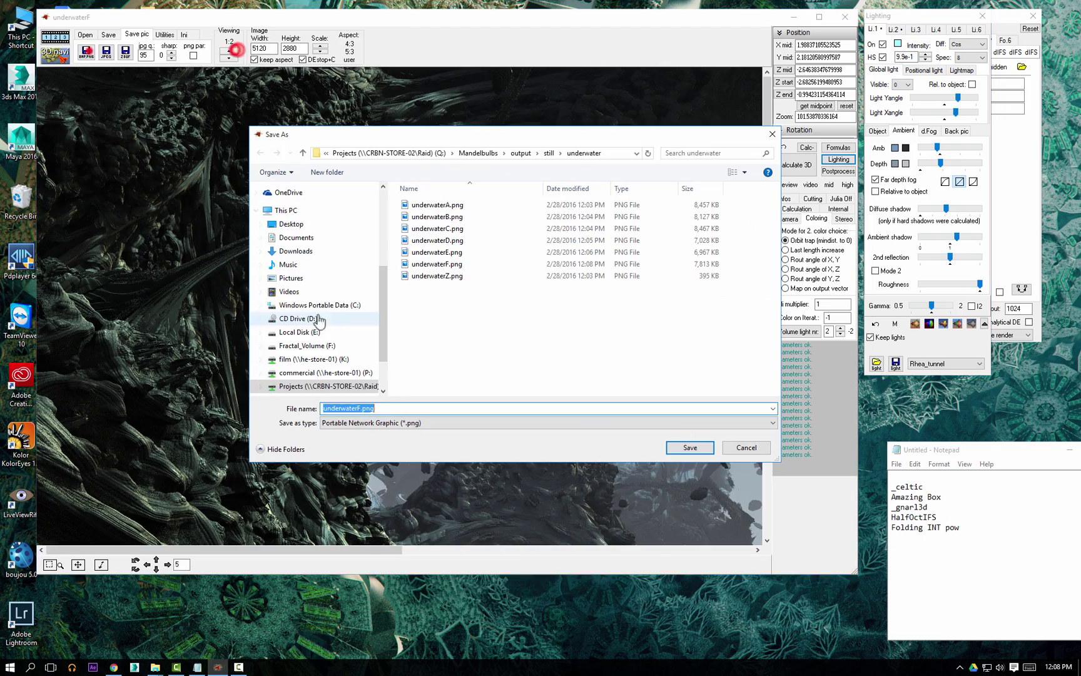
key(Return)
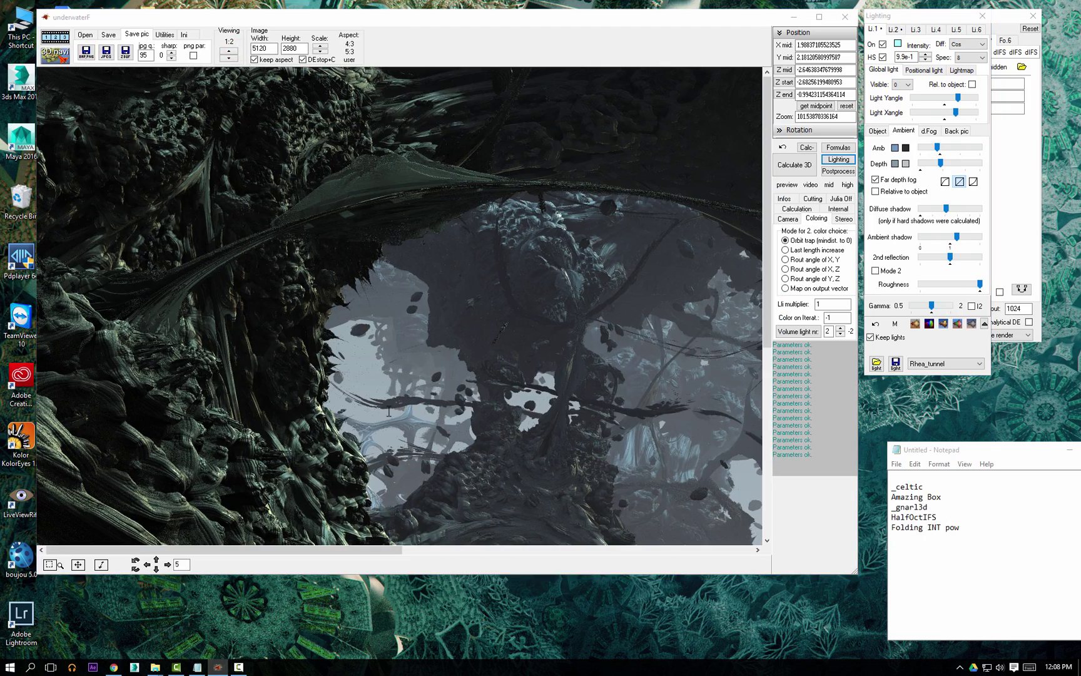
- Load the skeletal_desert light preset and save that version of the picture as underwaterH
click(945, 364)
click(947, 403)
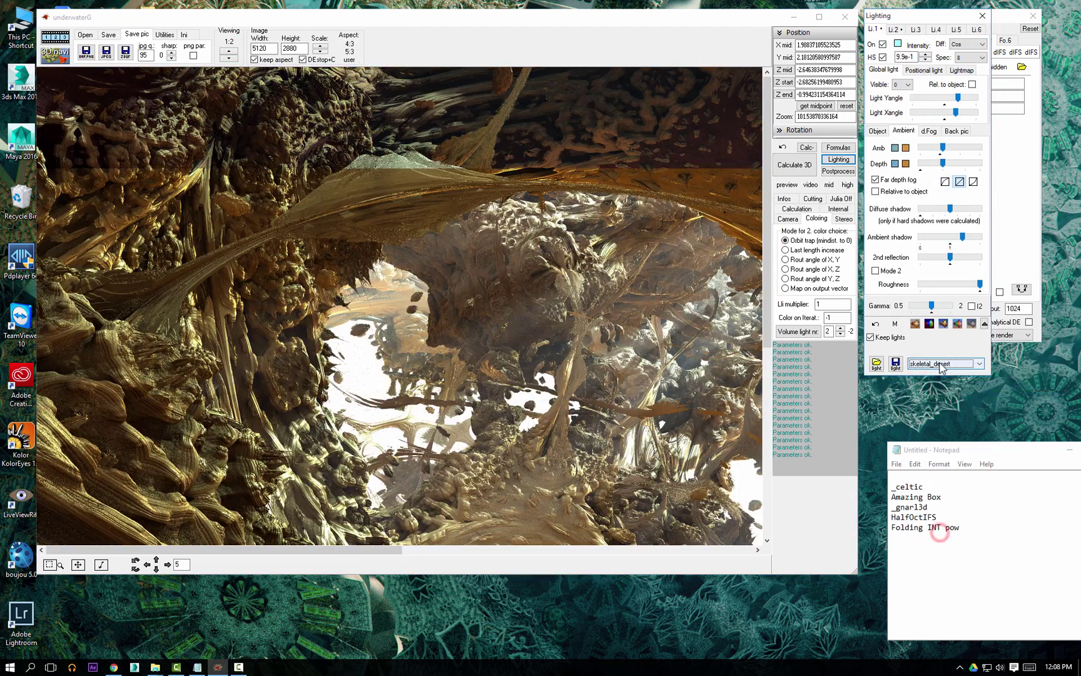
click(230, 58)
click(229, 51)
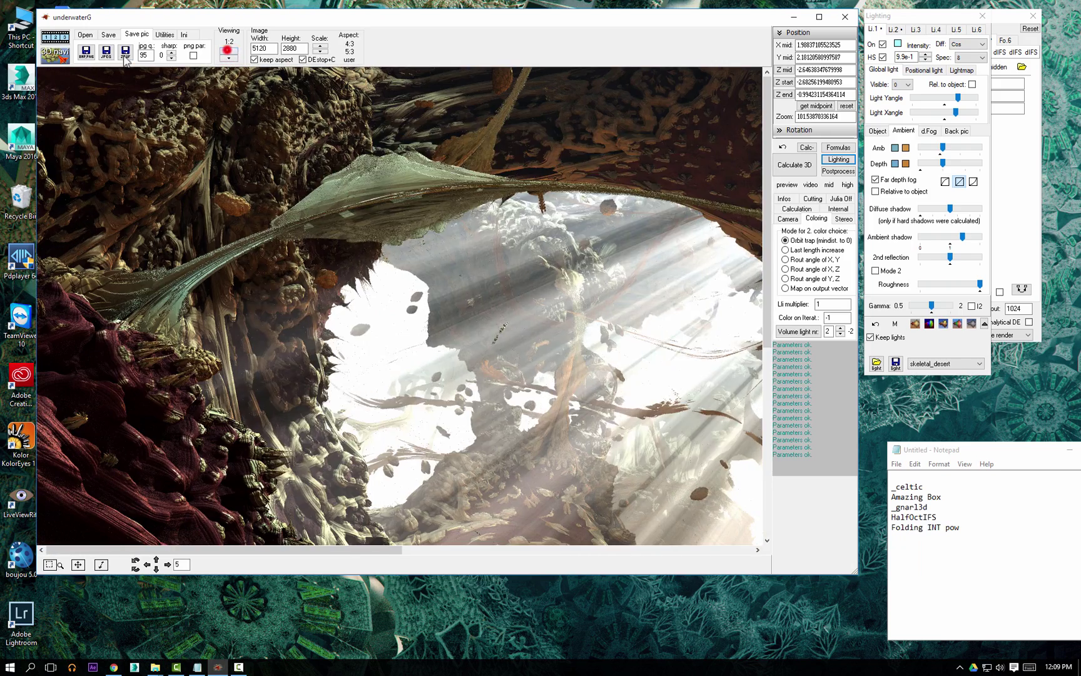
click(87, 51)
key(Return)
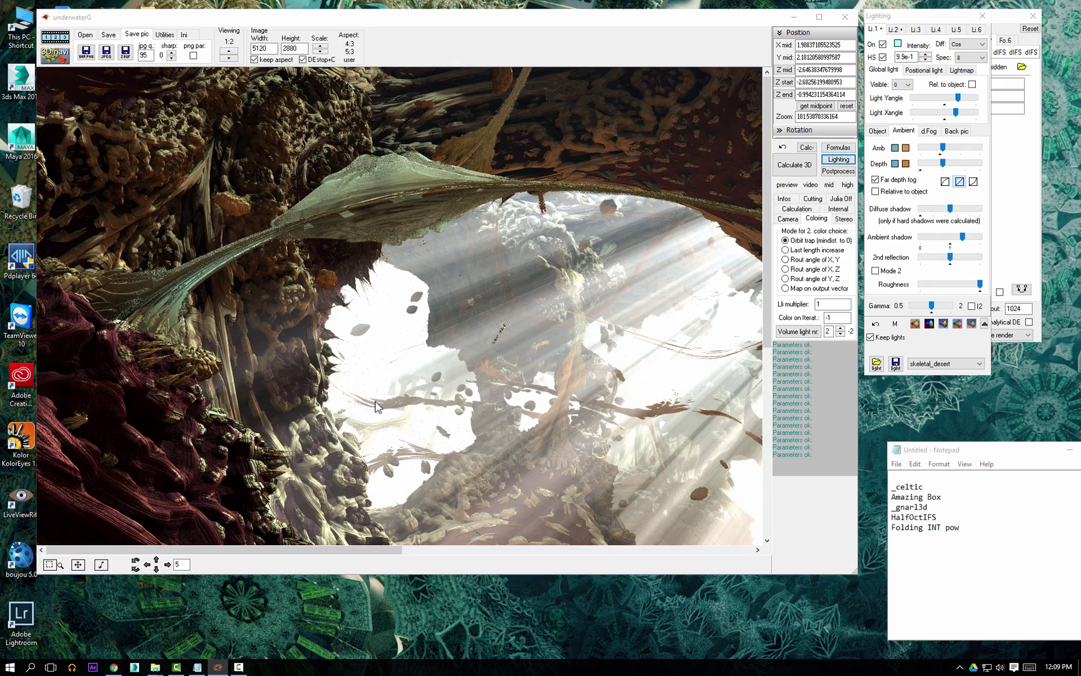
- Load the Universe light preset and darken the objects by setting ambient light to minimum and switching off light 1
click(945, 364)
click(929, 544)
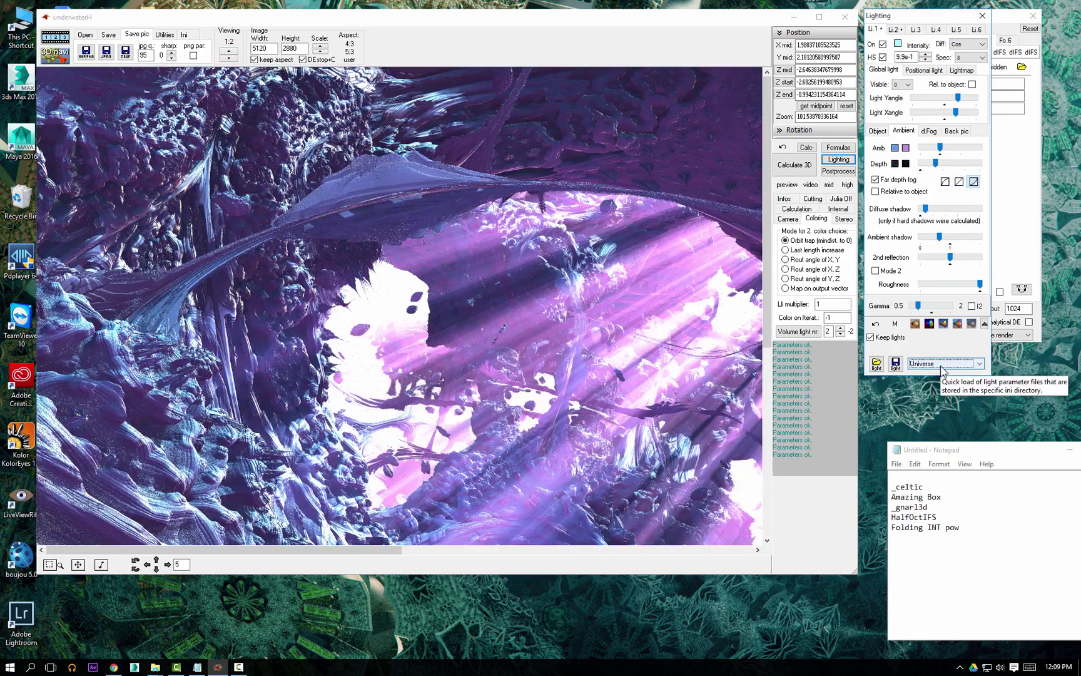
click(234, 58)
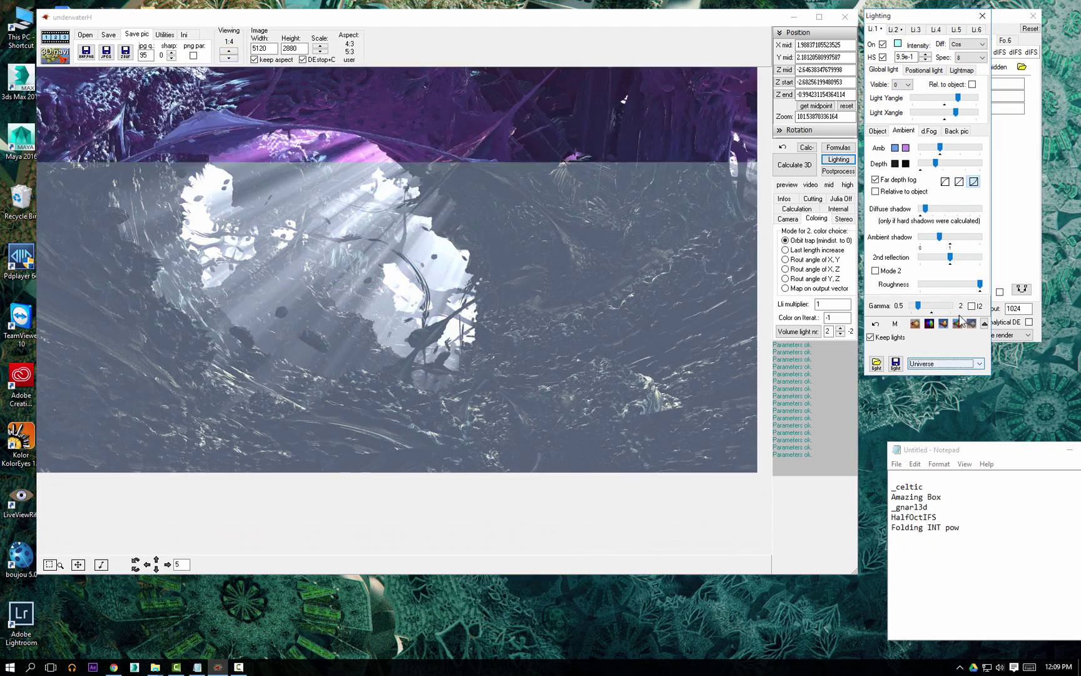
drag(939, 146, 921, 147)
click(883, 44)
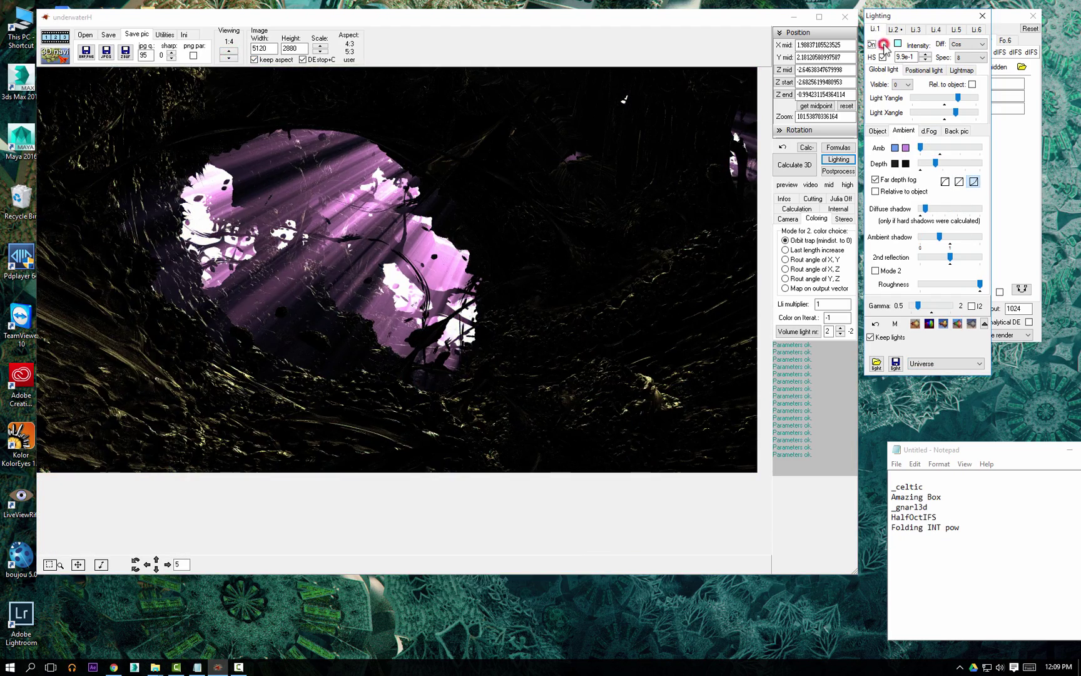
- Pick a light blue second dynamic fog color and adjust the fog amount to isolate the volumetric light rays
click(929, 131)
click(906, 167)
click(607, 229)
click(442, 337)
drag(946, 204, 951, 186)
drag(945, 169, 949, 170)
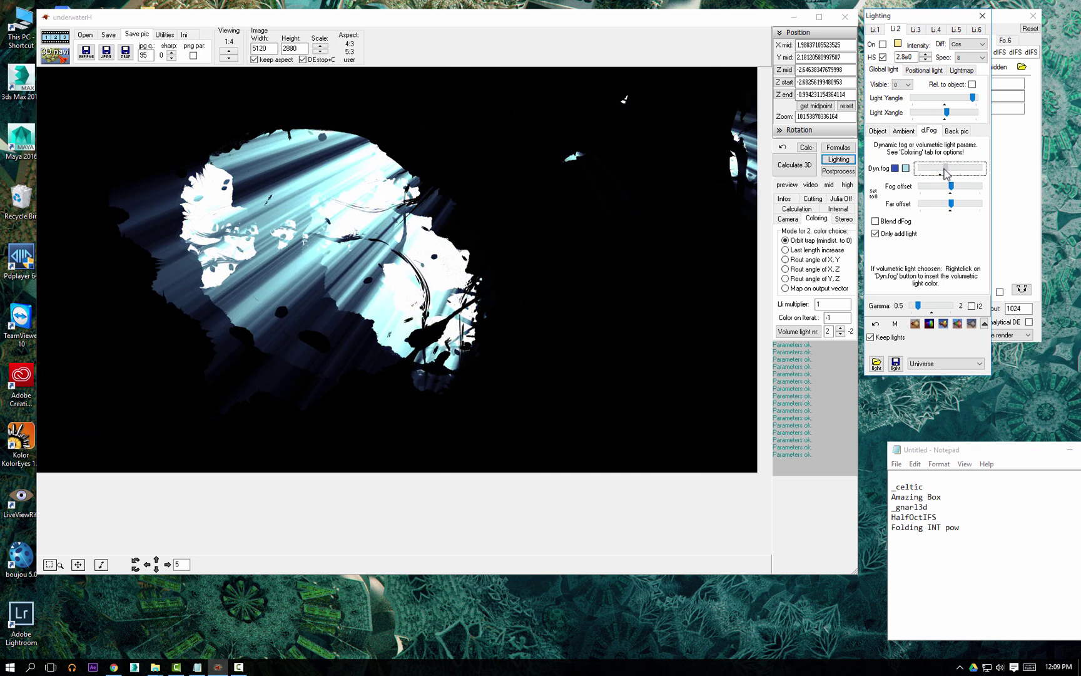
- Save the isolated volumetric light picture as underwaterVL
click(230, 50)
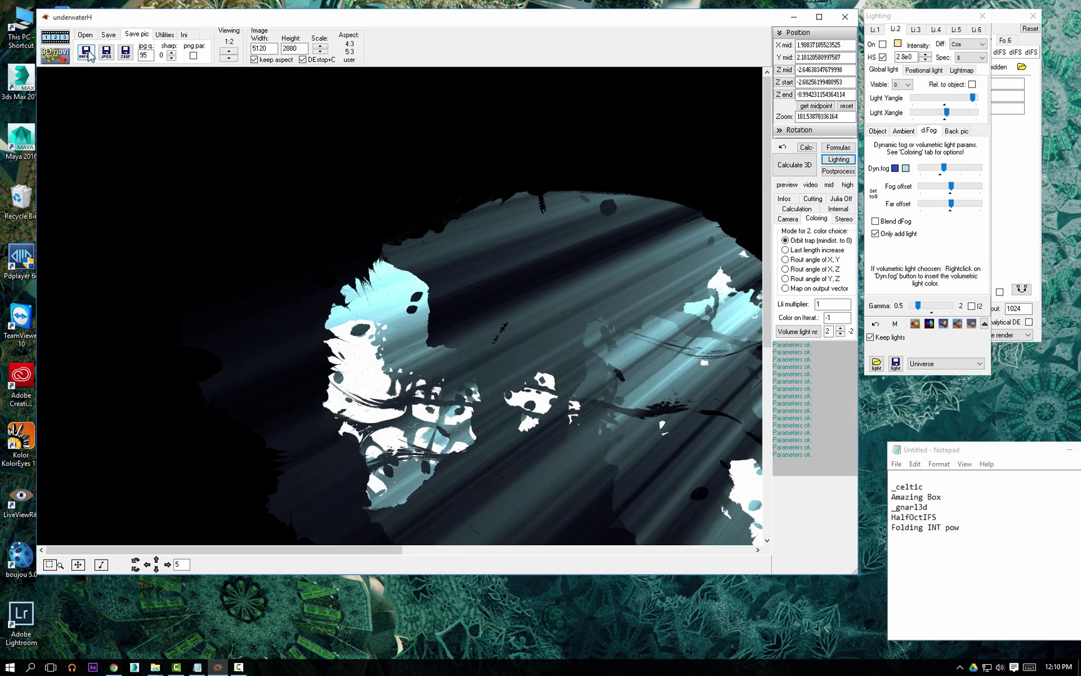
click(88, 52)
key(Return)
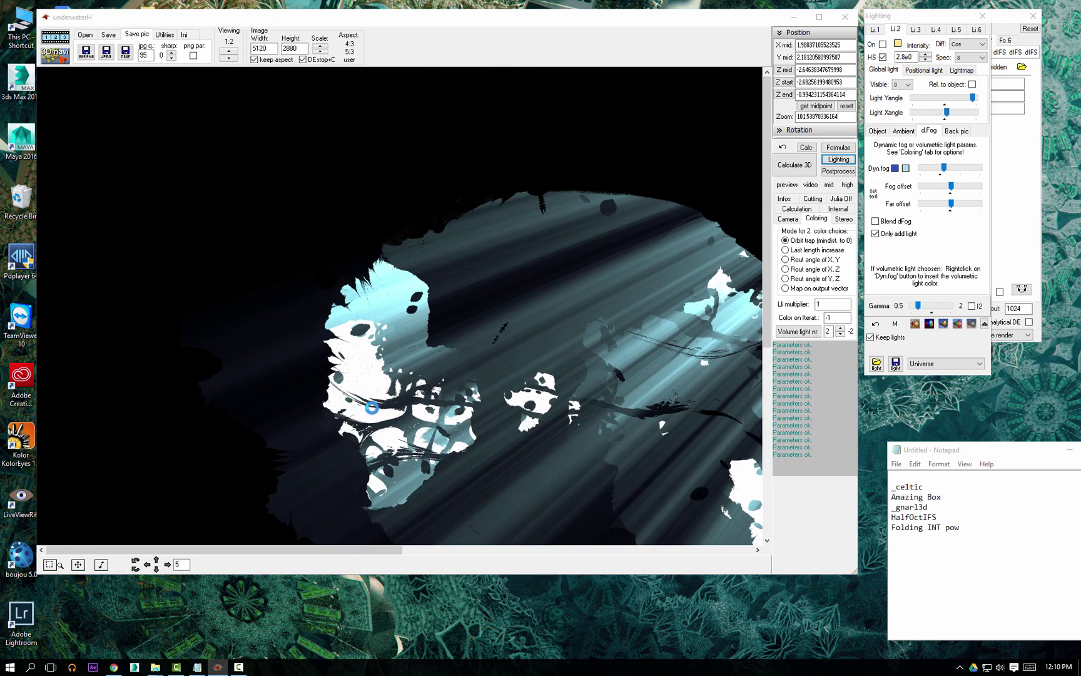
- Minimize the fractal program, switch to After Effects and start a new project
click(793, 15)
click(93, 667)
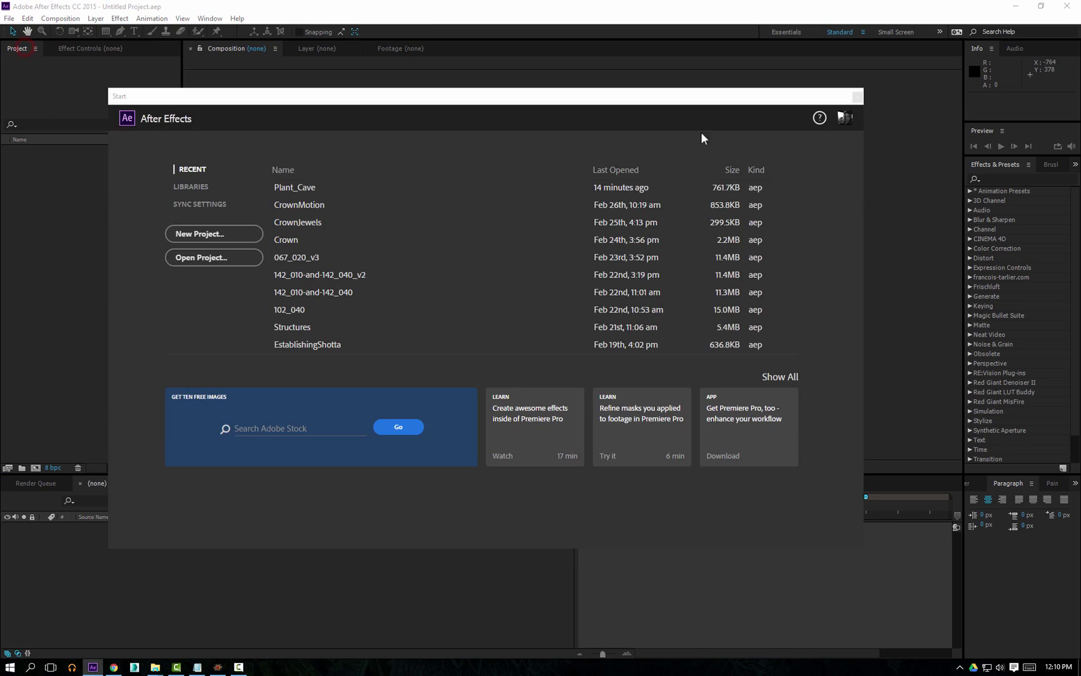
click(212, 234)
- Import all the underwater PNG pictures from the underwater output folder into the project
double_click(68, 195)
click(389, 81)
click(393, 326)
scroll(393, 326, down, 10)
double_click(381, 408)
double_click(374, 208)
double_click(365, 161)
drag(864, 143, 865, 432)
double_click(445, 313)
drag(410, 296, 367, 134)
key(Return)
click(47, 294)
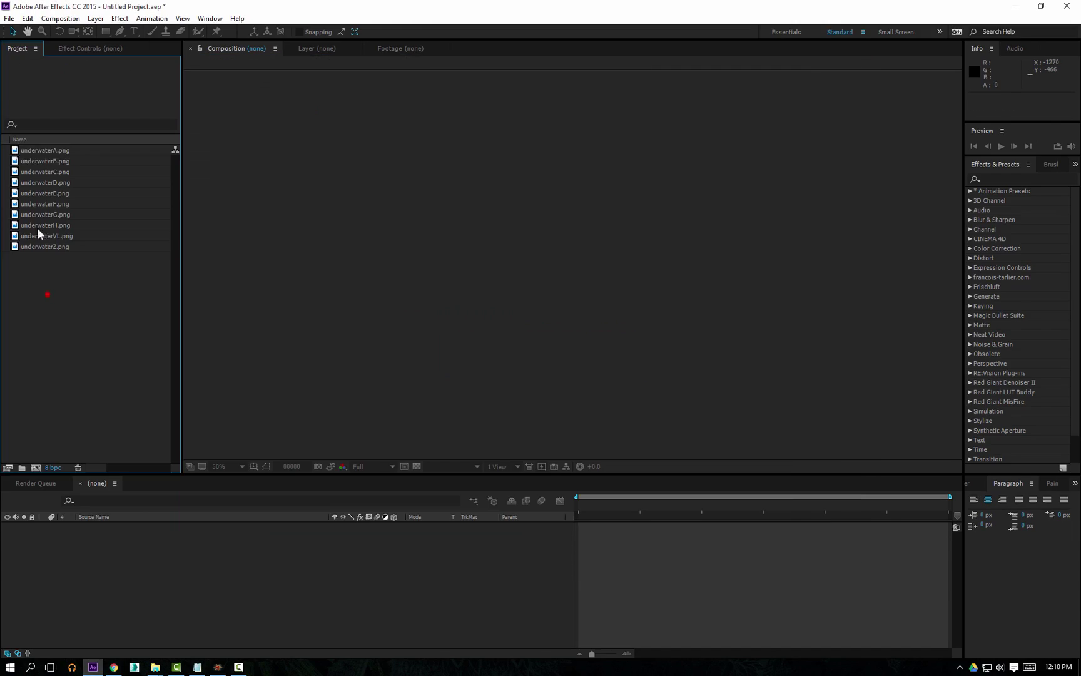
- Create a composition from underwaterA.png and preview the other imported color versions
drag(44, 150, 35, 468)
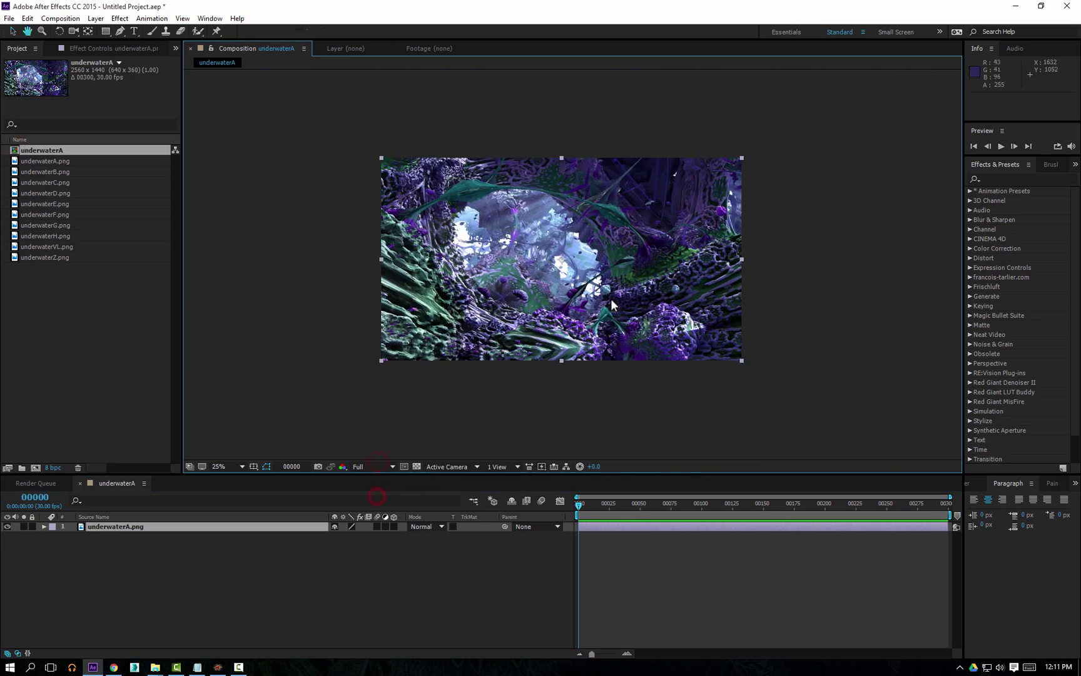
click(44, 171)
click(43, 182)
click(43, 192)
click(44, 203)
click(44, 214)
click(44, 206)
click(41, 235)
click(43, 224)
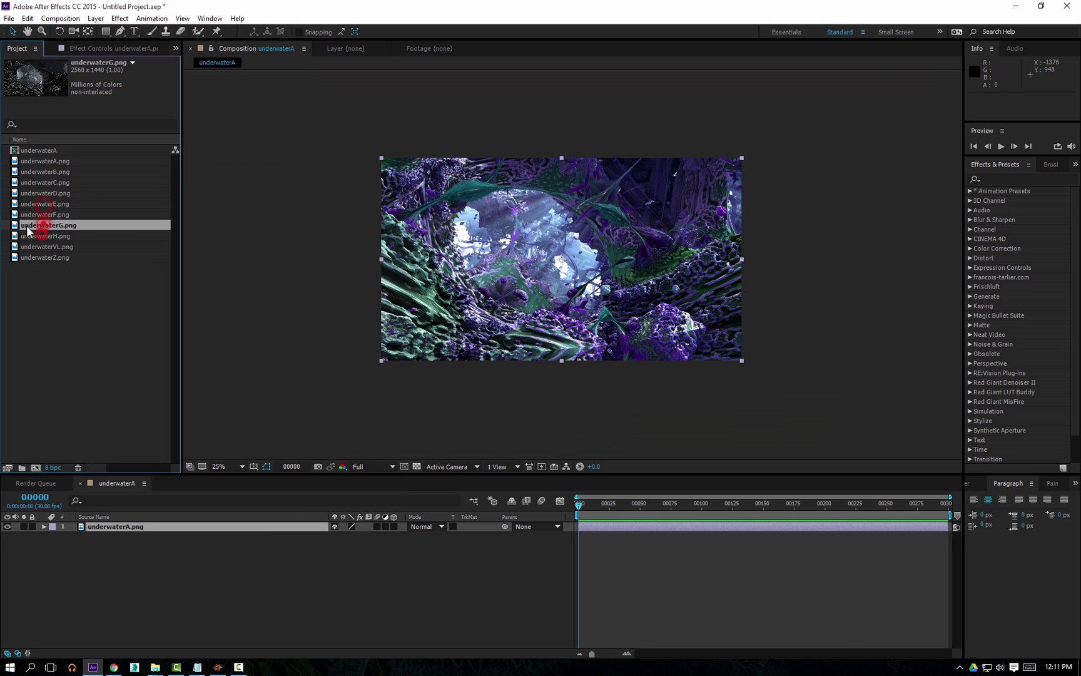
- Stack underwaterH.png and underwaterZ.png above underwaterA.png and give underwaterH.png an inverted luma track matte
drag(15, 226, 75, 525)
key(Delete)
drag(59, 236, 197, 560)
drag(53, 258, 145, 541)
click(491, 535)
click(506, 607)
- Try a Levels effect on underwaterH.png with input black 22 and input white 131
click(1001, 177)
text(lev)
double_click(1004, 248)
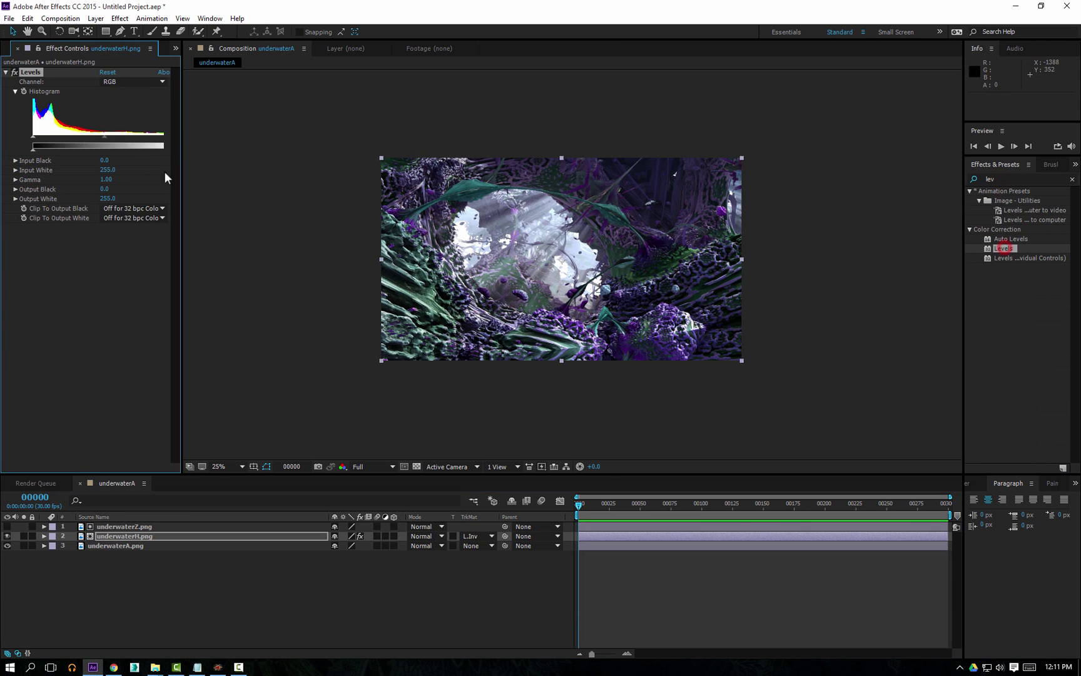
drag(182, 263, 217, 263)
drag(177, 135, 108, 135)
mouse_move(33, 135)
mouse_down()
mouse_move(130, 136)
mouse_move(45, 133)
mouse_up()
- Switch the track matte of underwaterH.png to Luma and delete its Levels effect
click(492, 535)
click(497, 588)
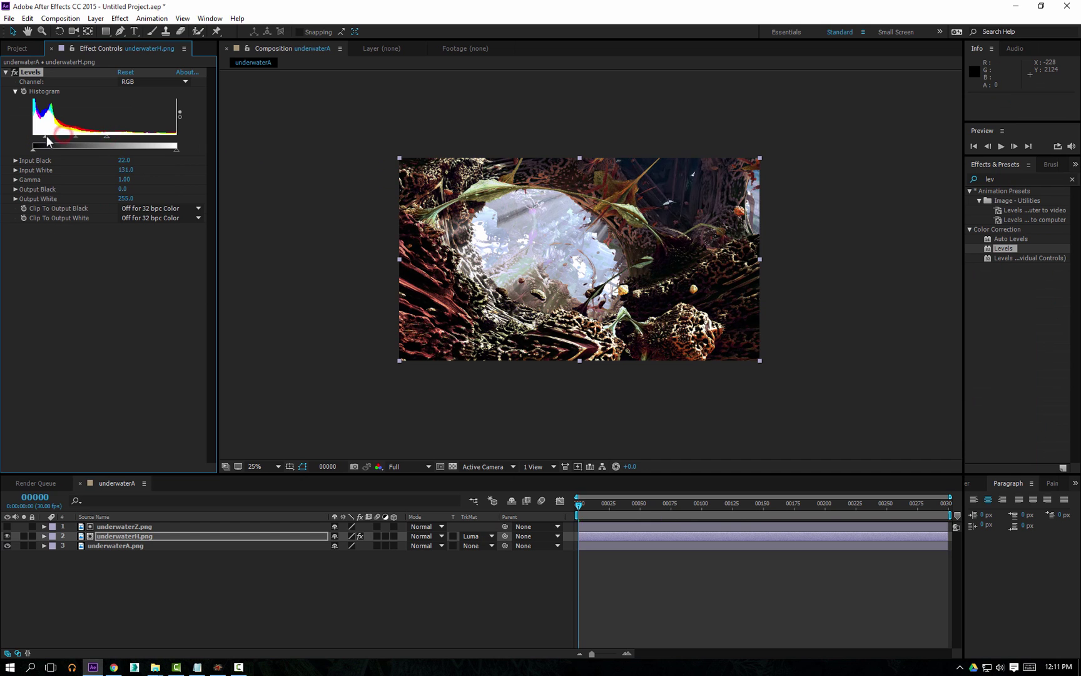
click(29, 71)
key(Delete)
- Apply Levels to the underwaterZ.png matte with input black 152 and input white 208
click(80, 304)
click(124, 527)
drag(1004, 249, 152, 137)
drag(33, 135, 149, 137)
drag(102, 136, 117, 137)
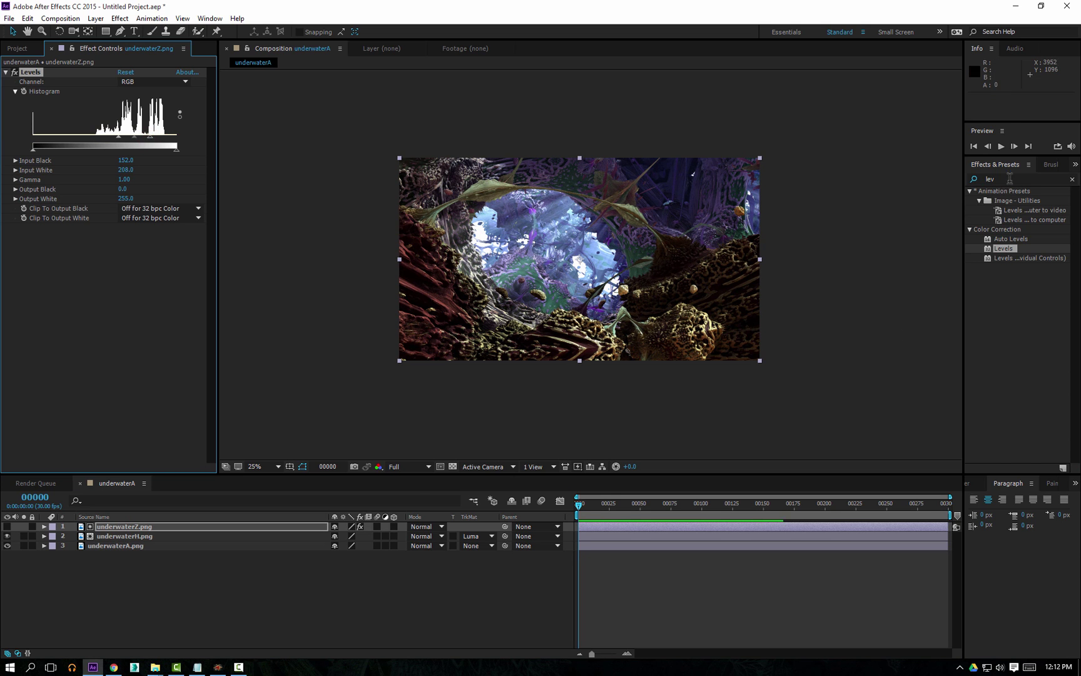
- Apply the Exposure effect to underwaterH.png and lower its exposure to darken the foreground
drag(1001, 174, 980, 178)
text(expo)
drag(1010, 298, 135, 537)
drag(126, 100, 67, 104)
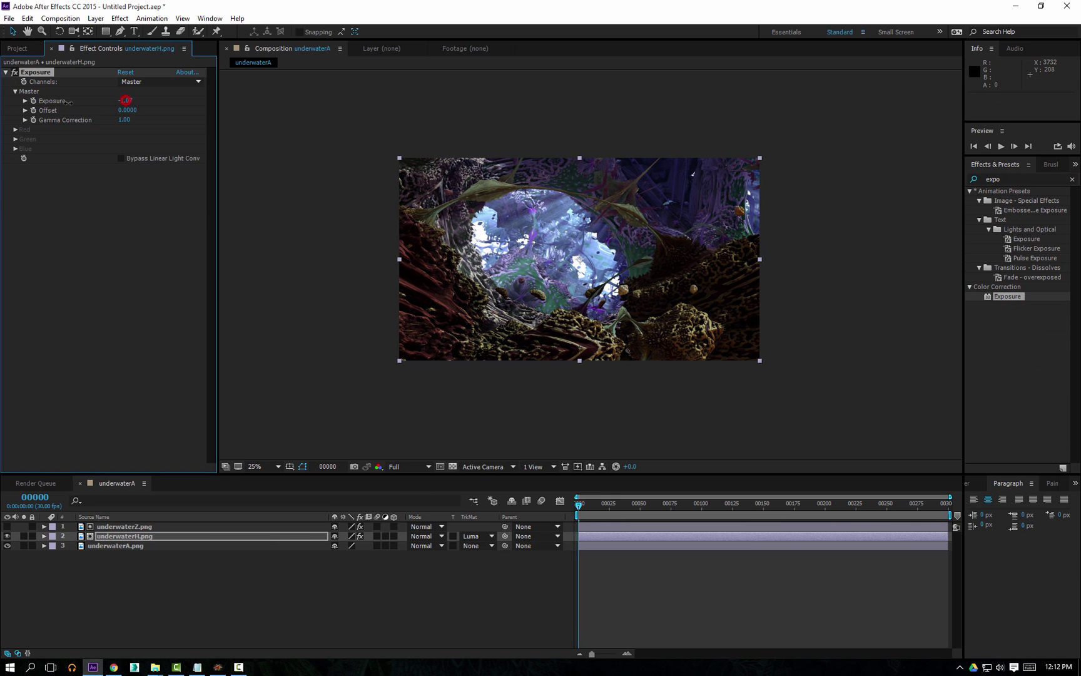
- Place underwaterVL.png at the top of the layer stack in Add mode with 32% opacity
click(17, 48)
drag(58, 247, 125, 525)
click(427, 527)
click(438, 147)
key(t)
drag(340, 536, 300, 537)
click(147, 599)
- Create an adjustment layer on top and apply Magic Bullet Looks to it
key(ctrl+alt+y)
click(152, 526)
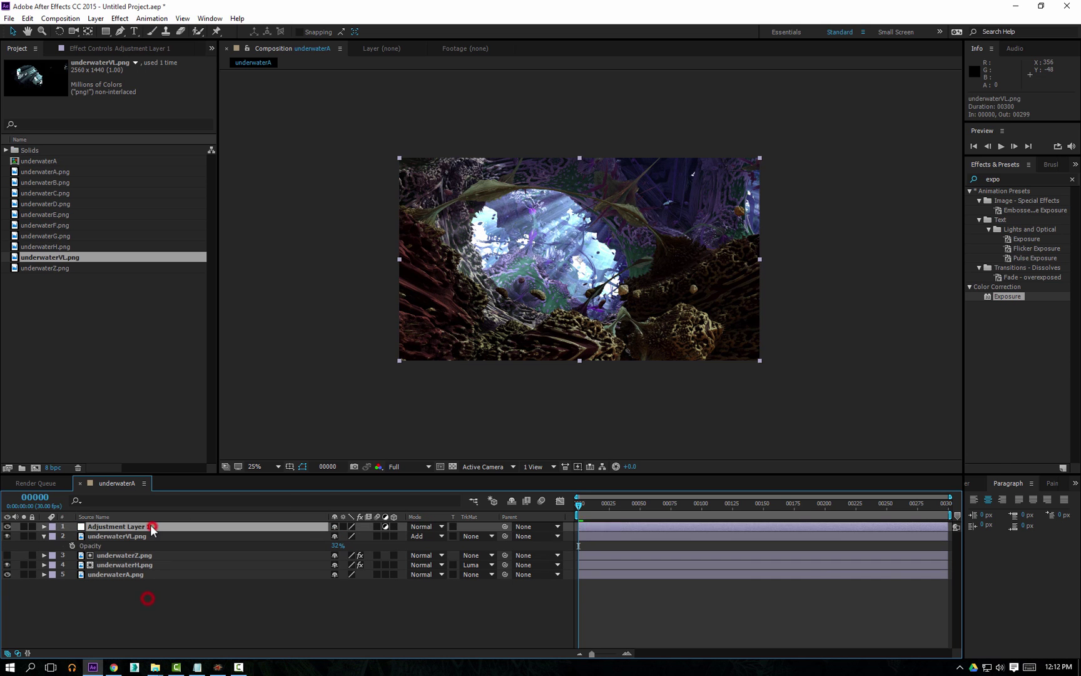
drag(1016, 177, 895, 191)
text(l)
click(976, 100)
double_click(1021, 201)
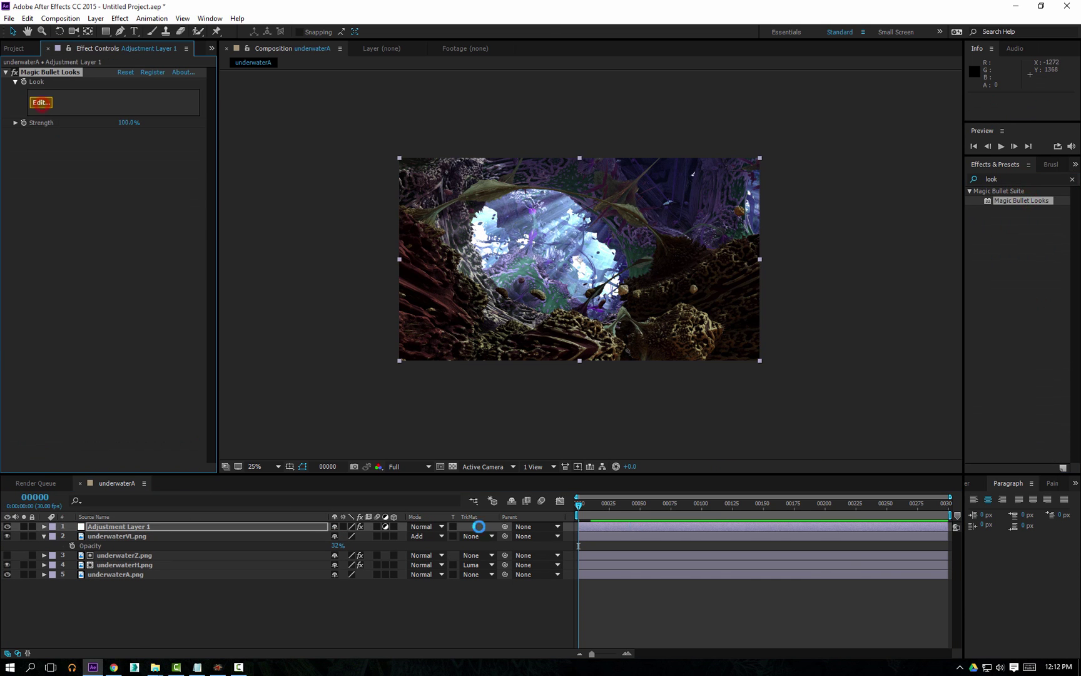
- Edit the adjustment layer's look by adding a tool and tuning it to a soft, blurred glow
click(1061, 552)
click(844, 491)
drag(965, 98, 483, 568)
drag(1008, 93, 995, 61)
drag(960, 175, 964, 190)
mouse_move(1007, 80)
mouse_down()
mouse_move(975, 80)
mouse_move(994, 54)
mouse_move(1003, 72)
mouse_up()
drag(964, 188, 964, 190)
drag(1000, 61, 996, 59)
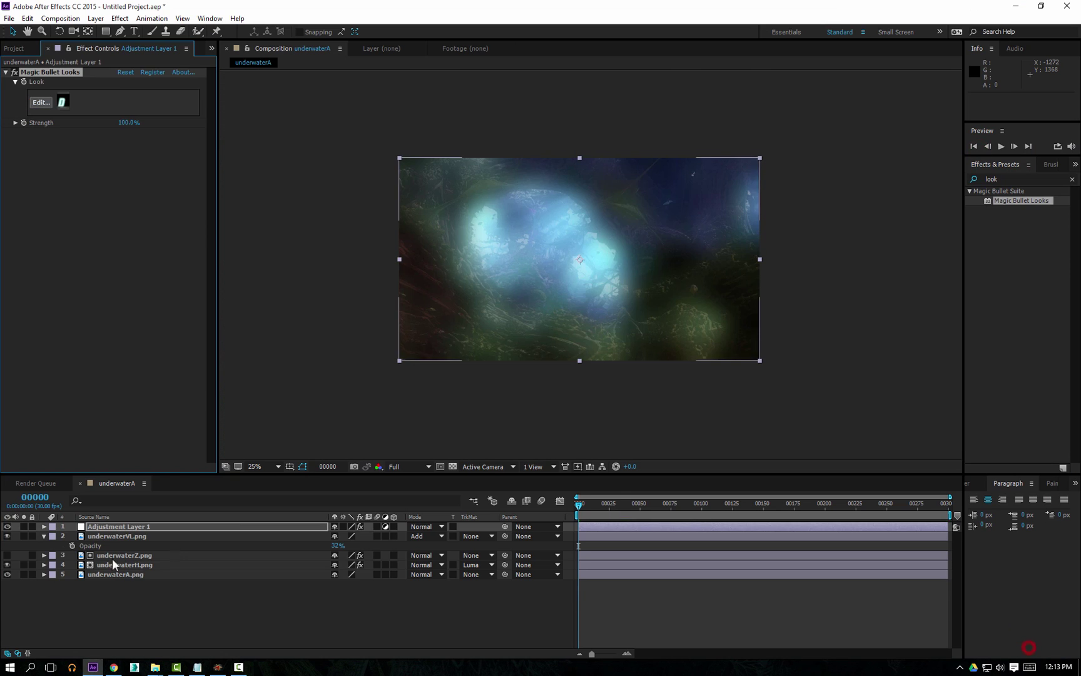
- Copy the underwaterZ.png depth layer and paste it above the adjustment layer
click(132, 554)
key(ctrl+c)
click(140, 527)
key(ctrl+v)
- Give the adjustment layer an inverted luma matte and set the top underwaterZ.png Levels to input black 55, input white 174
click(490, 537)
click(495, 602)
click(138, 527)
mouse_move(118, 136)
mouse_down()
mouse_move(64, 136)
mouse_move(122, 144)
mouse_up()
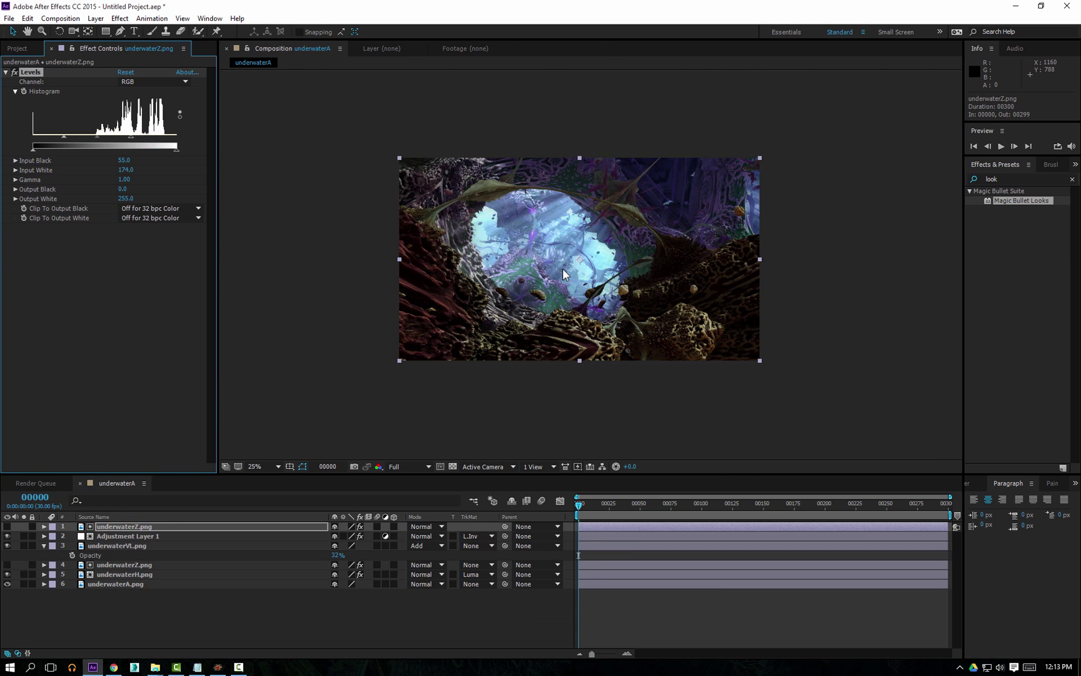
- Insert underwaterD.png directly below underwaterVL.png and toggle its visibility to compare the image with and without it
click(18, 49)
click(46, 225)
drag(48, 204, 143, 561)
click(7, 564)
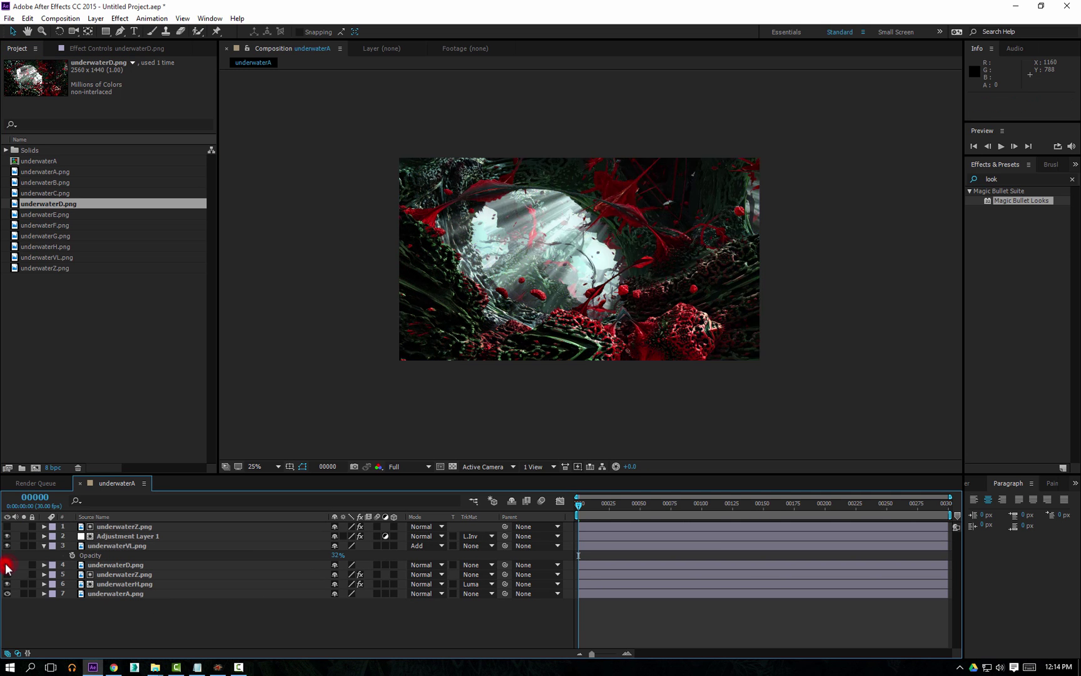
click(7, 565)
click(7, 566)
click(6, 566)
- Draw a curved mask on underwaterD.png around the red plant in the upper right of the image and feather it 460 pixels
click(121, 564)
click(123, 31)
drag(699, 299, 693, 290)
drag(645, 212, 616, 170)
drag(564, 161, 510, 138)
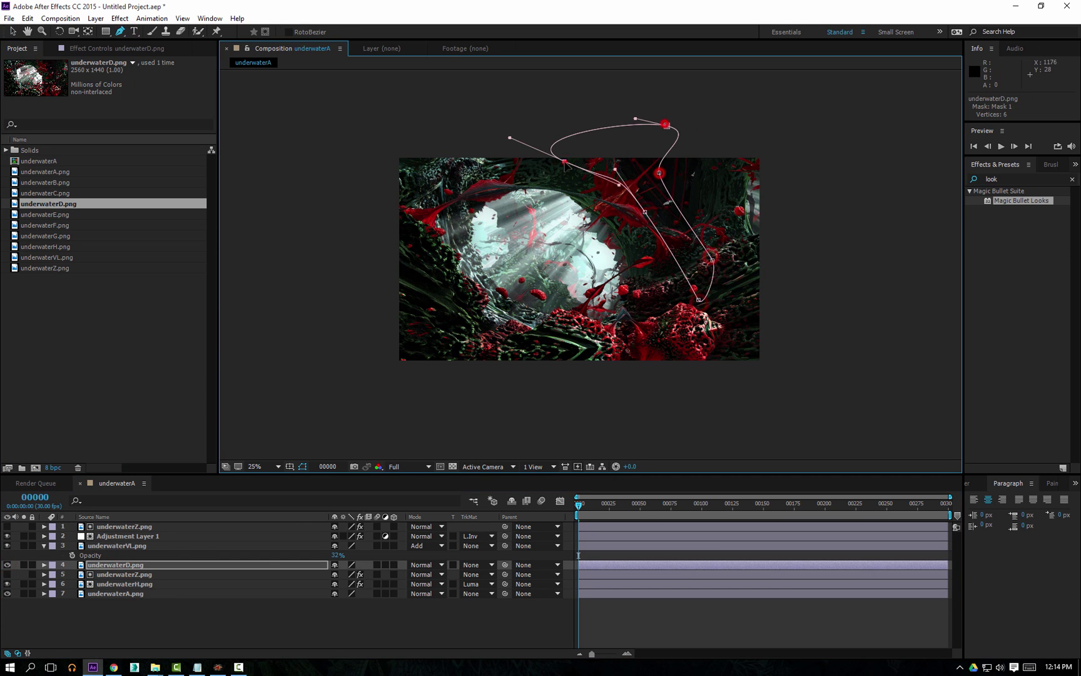
drag(665, 124, 666, 125)
key(f)
click(356, 585)
click(451, 632)
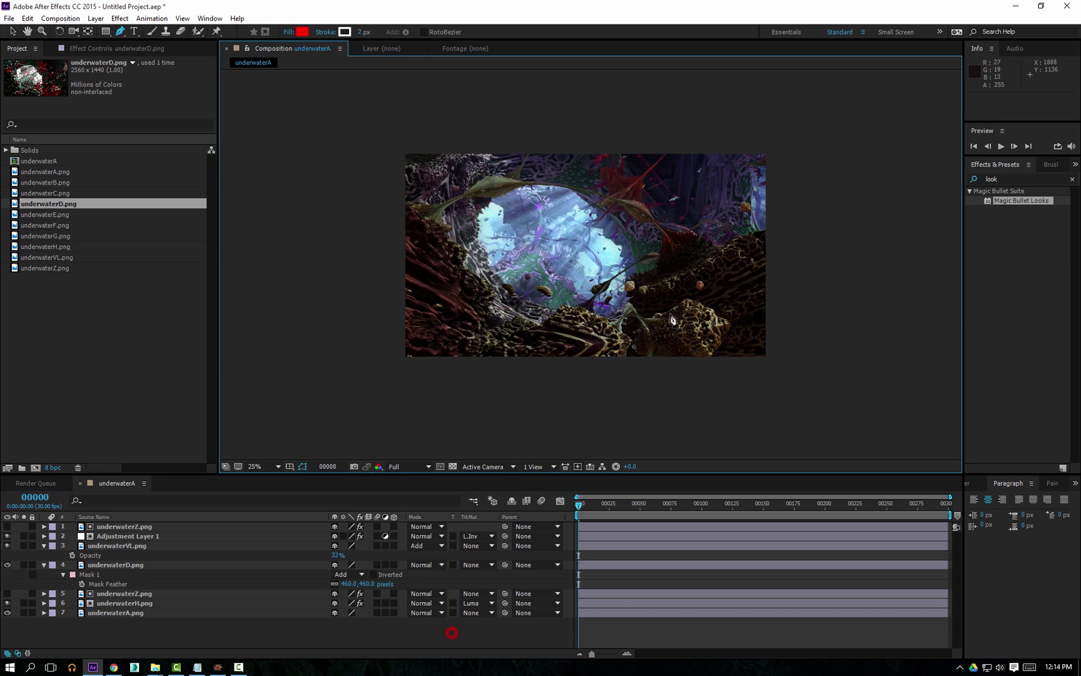
- Add a small elliptical mask to underwaterD.png over the left part of the bright opening and feather it 242 pixels
scroll(661, 317, up, 2)
scroll(661, 316, down, 2)
scroll(633, 320, up, 2)
click(105, 32)
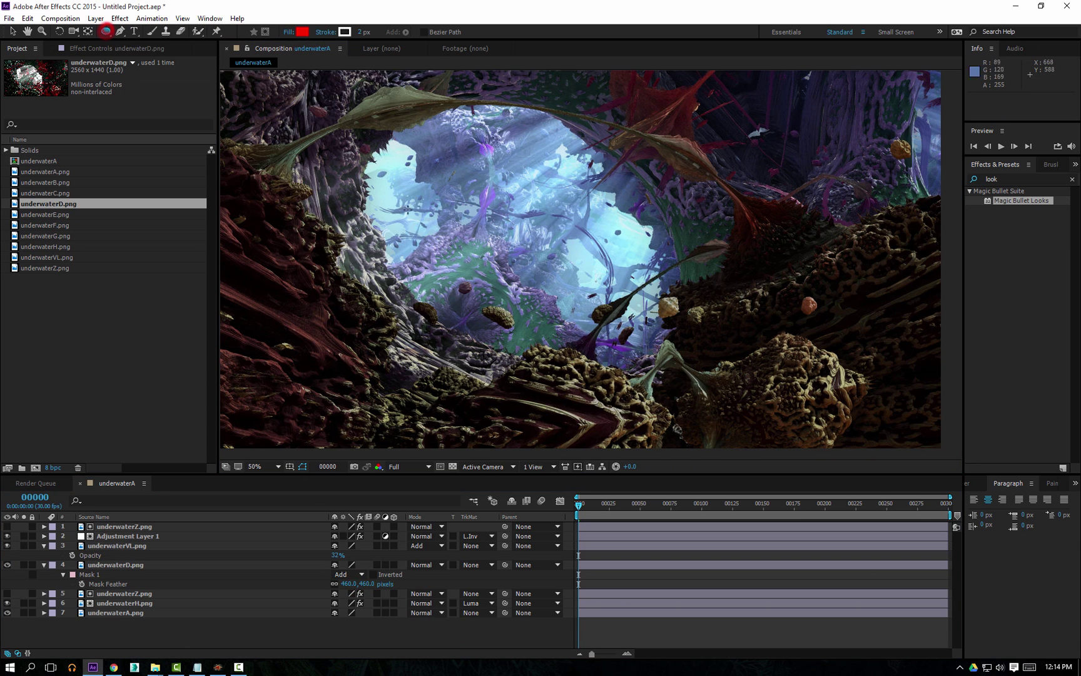
mouse_move(387, 196)
mouse_down()
mouse_move(447, 251)
mouse_move(479, 231)
mouse_up()
key(Delete)
click(113, 527)
key(Delete)
click(122, 564)
click(24, 564)
click(24, 564)
key(f)
drag(357, 603, 414, 606)
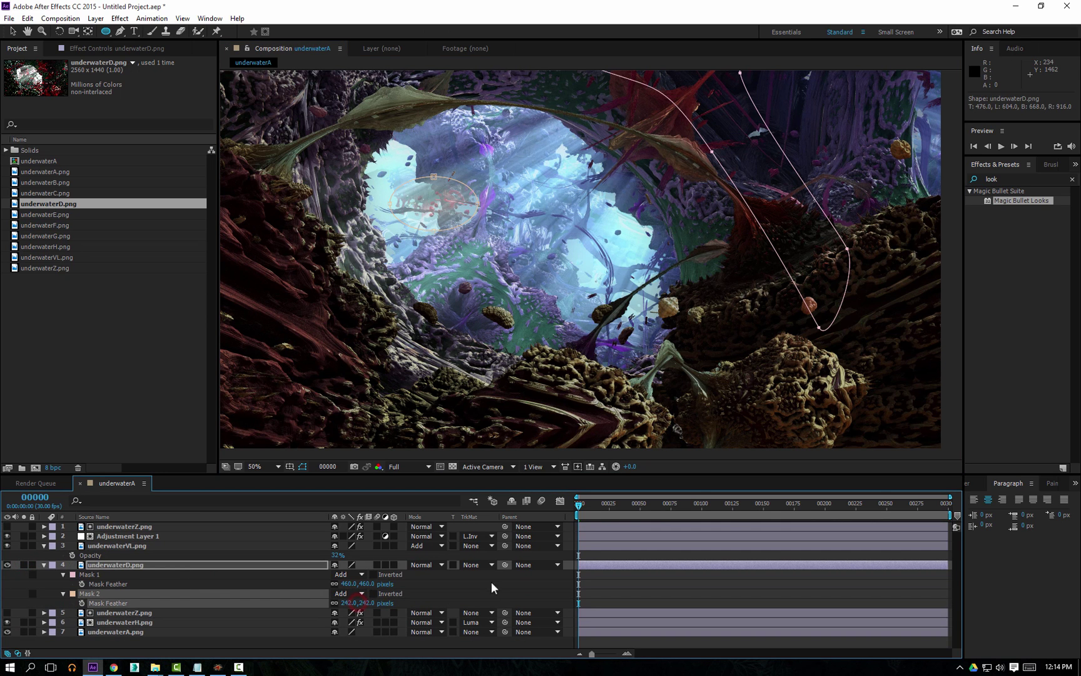
- Insert underwaterB.png into the composition directly above underwaterA.png
click(128, 544)
click(50, 183)
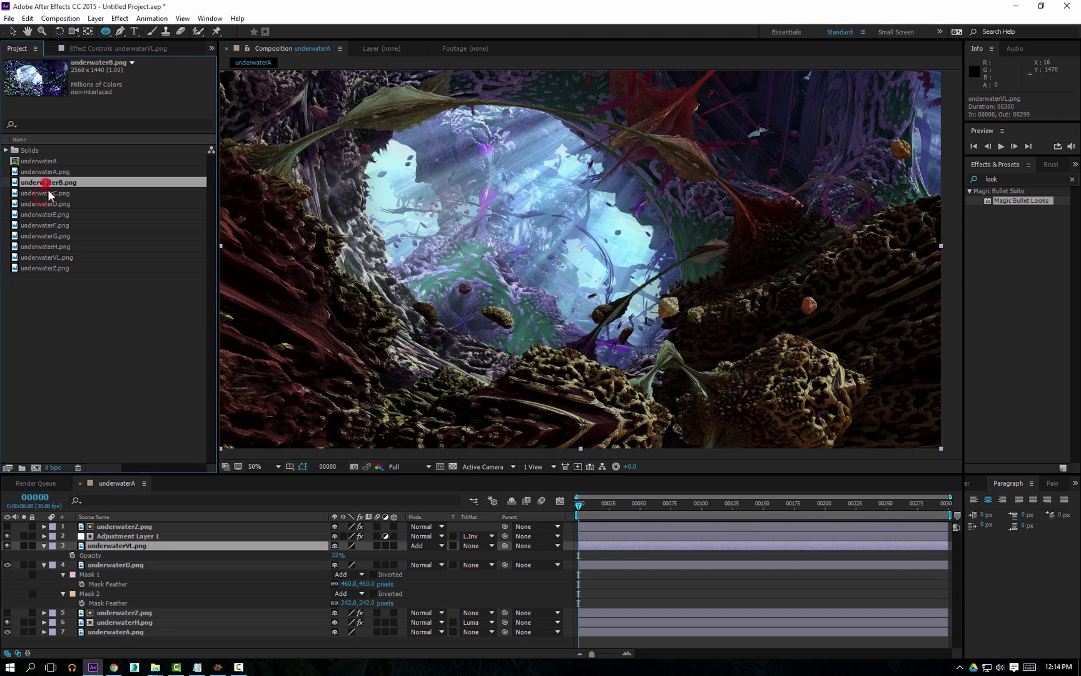
drag(105, 616, 113, 632)
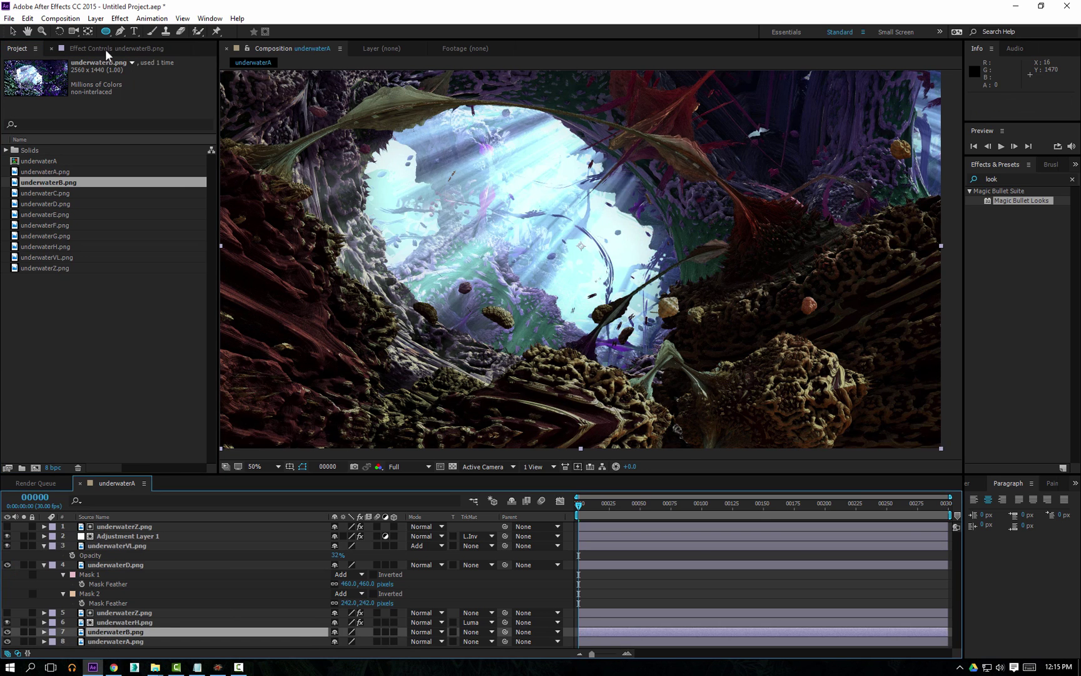
- Draw a wide elliptical mask on underwaterB.png over the top of the bright opening and feather it 237 pixels
click(106, 32)
scroll(464, 150, down, 1)
drag(470, 153, 628, 234)
key(f)
drag(355, 643, 367, 643)
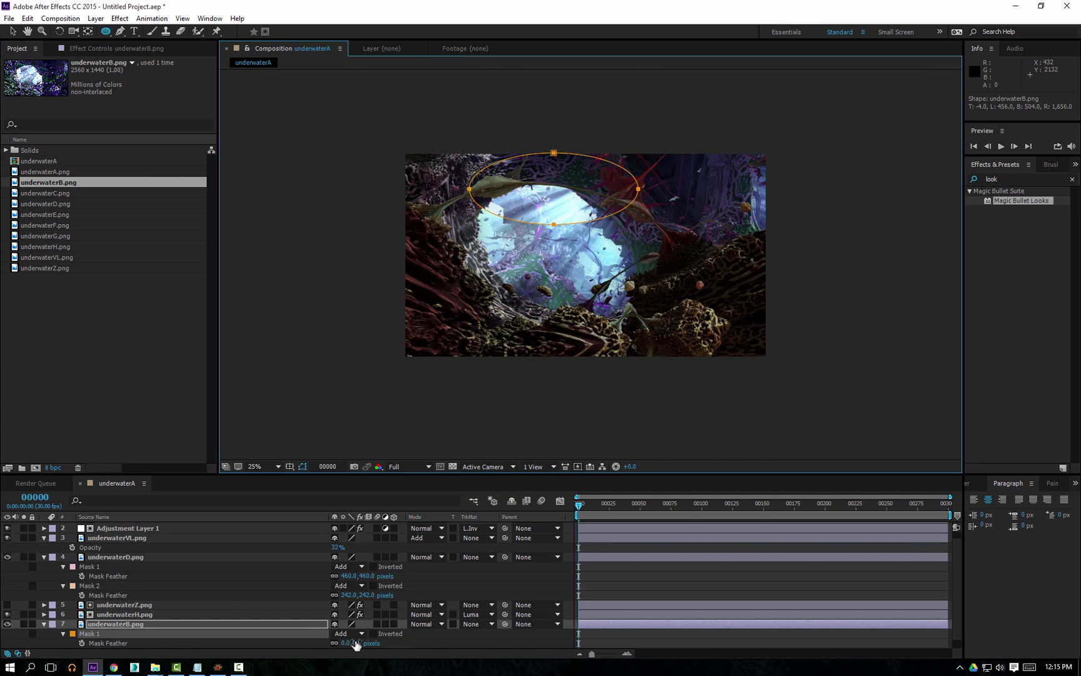
- Set the project color depth to 32 bits per channel
click(53, 467)
click(579, 261)
click(579, 299)
click(598, 501)
middle_drag(592, 292, 579, 289)
scroll(141, 551, up, 2)
- Create an adjustment layer above the top underwaterZ.png and name it DOF
click(132, 527)
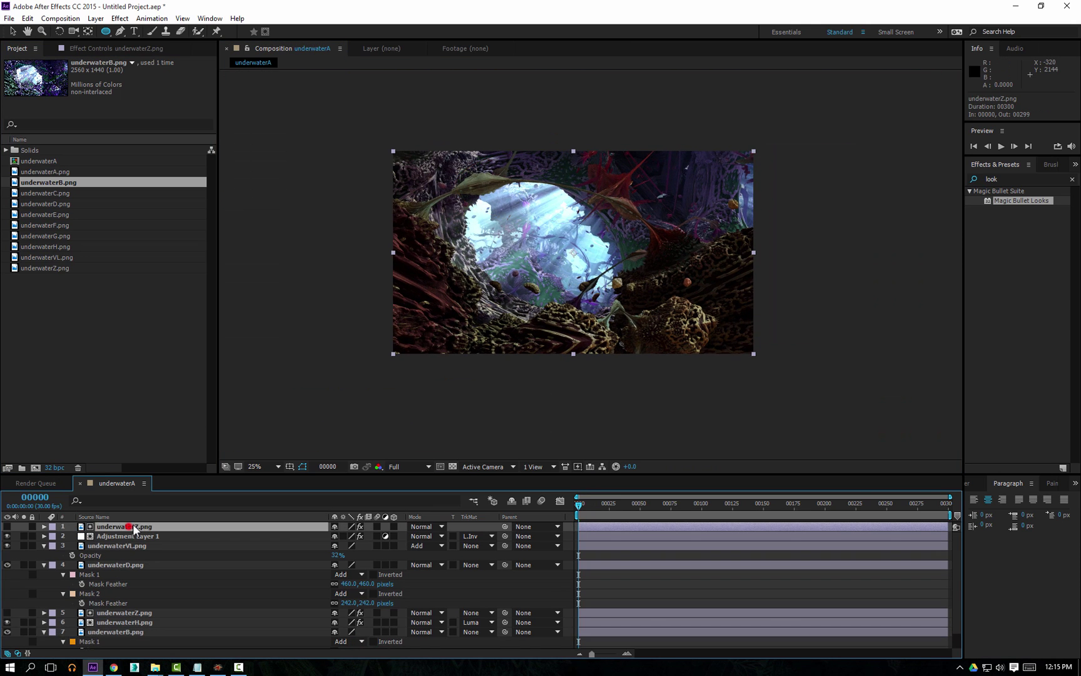
key(ctrl+alt+y)
key(Return)
text(DOF)
key(Return)
- Apply FL Depth Of Field to DOF with underwaterZ.png as depth layer, pick the focus depth in the image, and set radius 15
click(1014, 179)
text(depth)
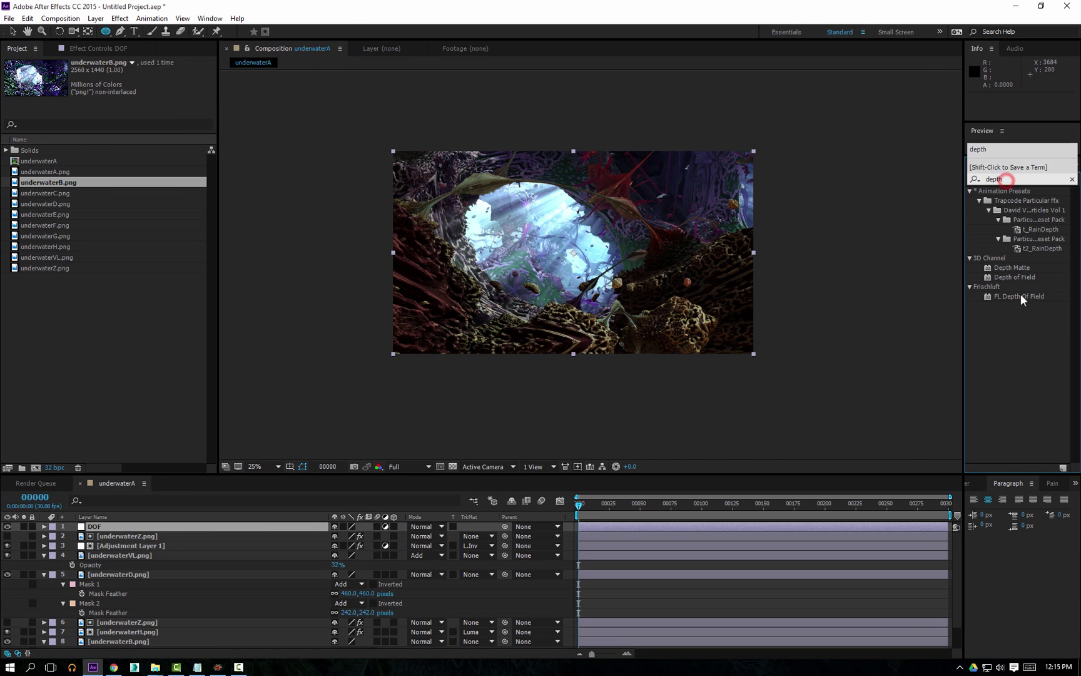
double_click(1020, 297)
click(149, 91)
click(177, 133)
click(124, 120)
click(520, 254)
click(126, 101)
text(15)
key(Return)
- Inspect the blur across the image and lower the depth of field radius to 12.1
scroll(499, 316, up, 3)
middle_drag(499, 316, 549, 264)
middle_drag(876, 162, 400, 331)
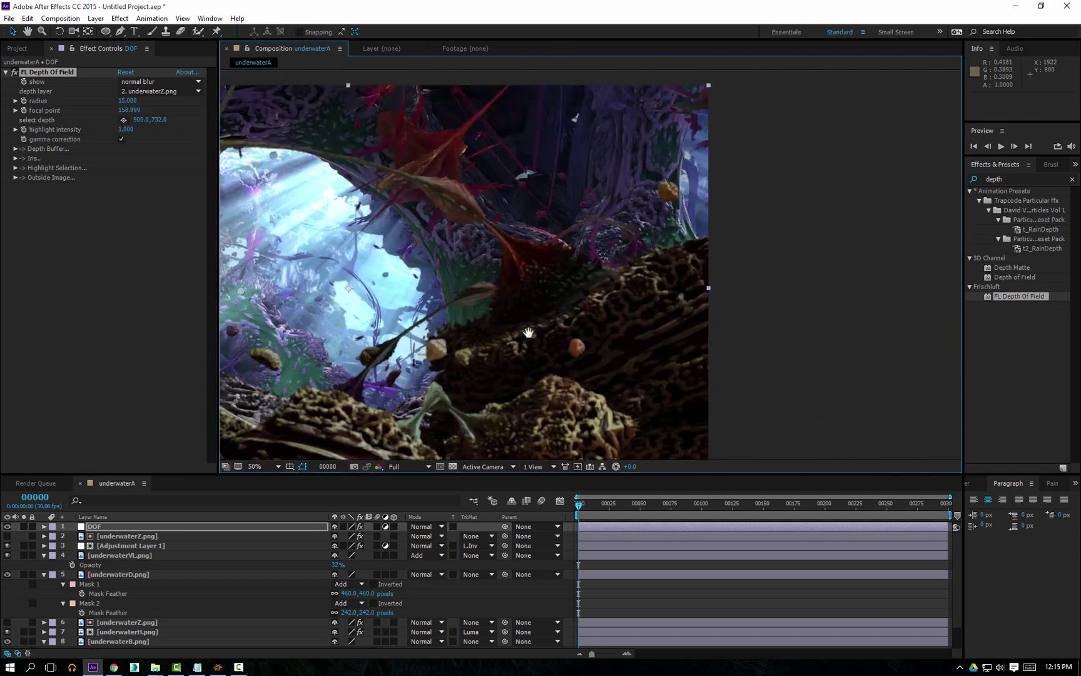
middle_drag(656, 106, 907, 313)
middle_drag(300, 325, 418, 264)
drag(128, 101, 110, 101)
middle_drag(632, 377, 642, 261)
scroll(642, 275, down, 3)
middle_drag(667, 299, 624, 278)
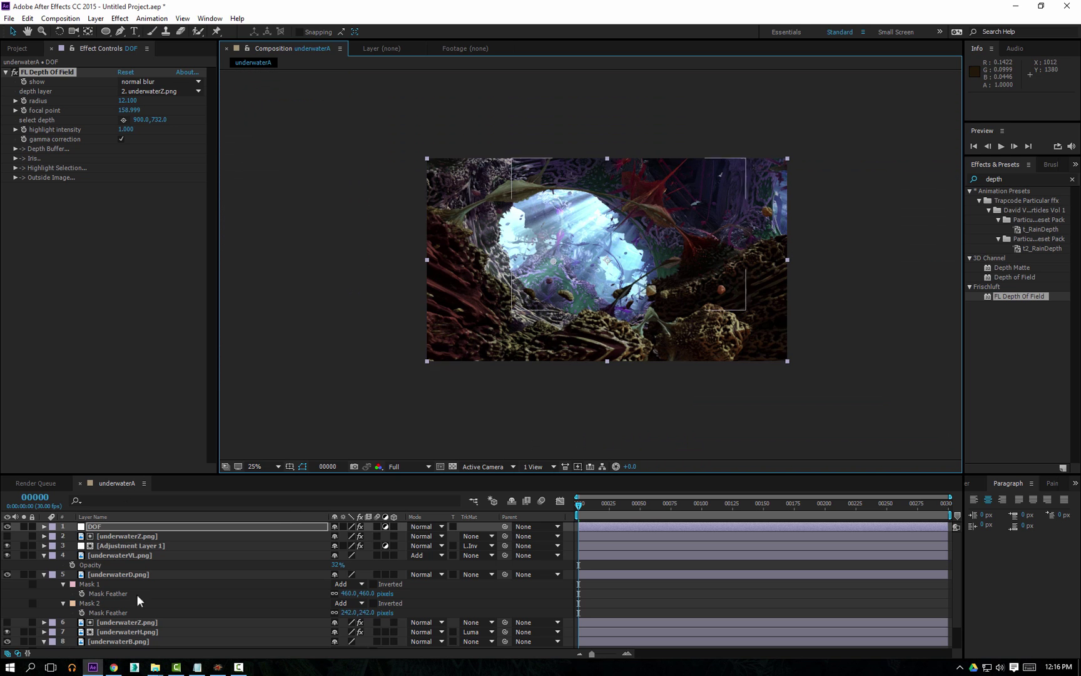
- Preview underwaterG.png and insert it between the underwaterVL.png and underwaterD.png layers
scroll(133, 617, down, 2)
click(16, 48)
double_click(44, 235)
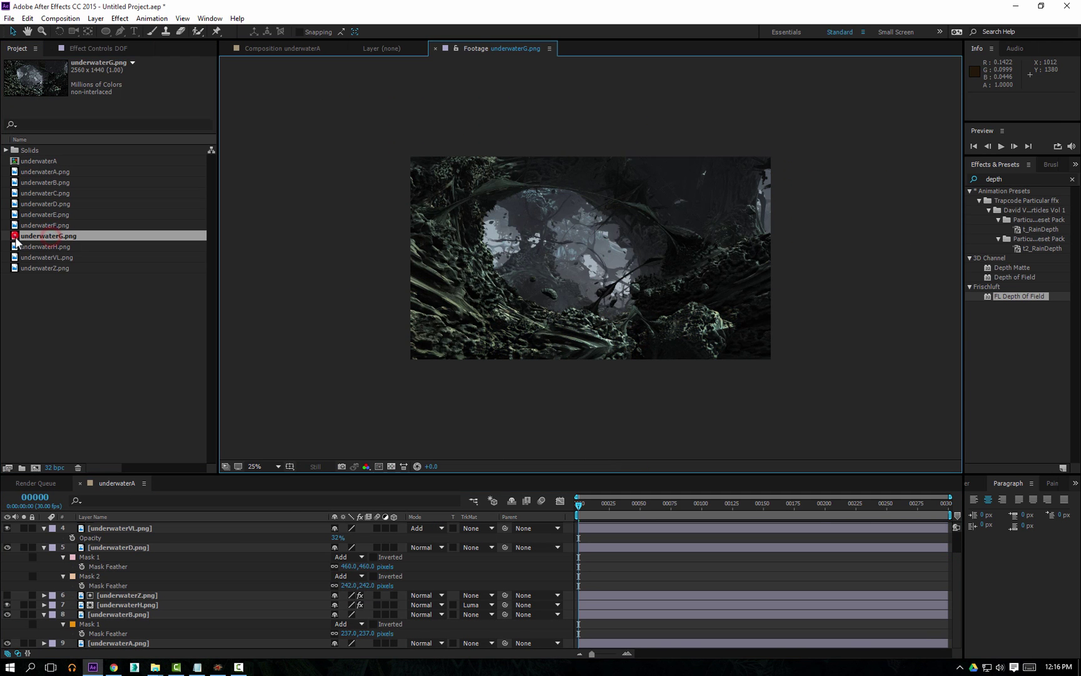
drag(38, 237, 129, 552)
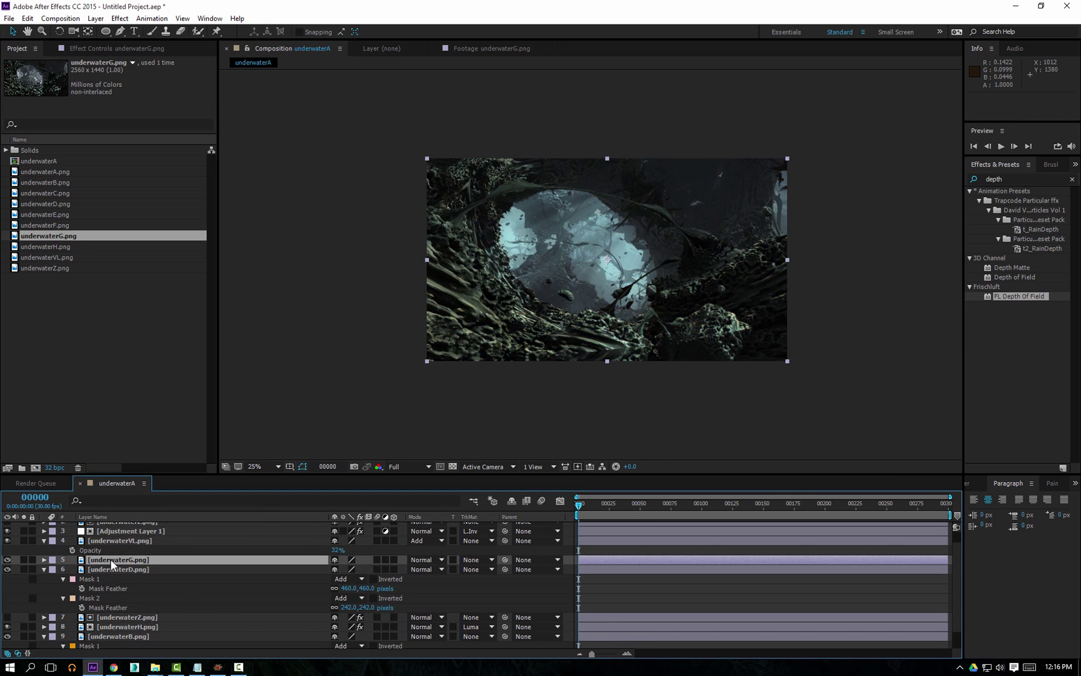
- Apply Curves to underwaterG.png and pull the middle of the curve down to darken it
drag(1021, 179, 893, 177)
text(curv)
drag(1009, 229, 124, 559)
drag(82, 202, 92, 213)
- Paste a copy of underwaterZ.png above underwaterG.png, set underwaterG.png to a luma matte, and raise the copy's Levels input black
key(ctrl+v)
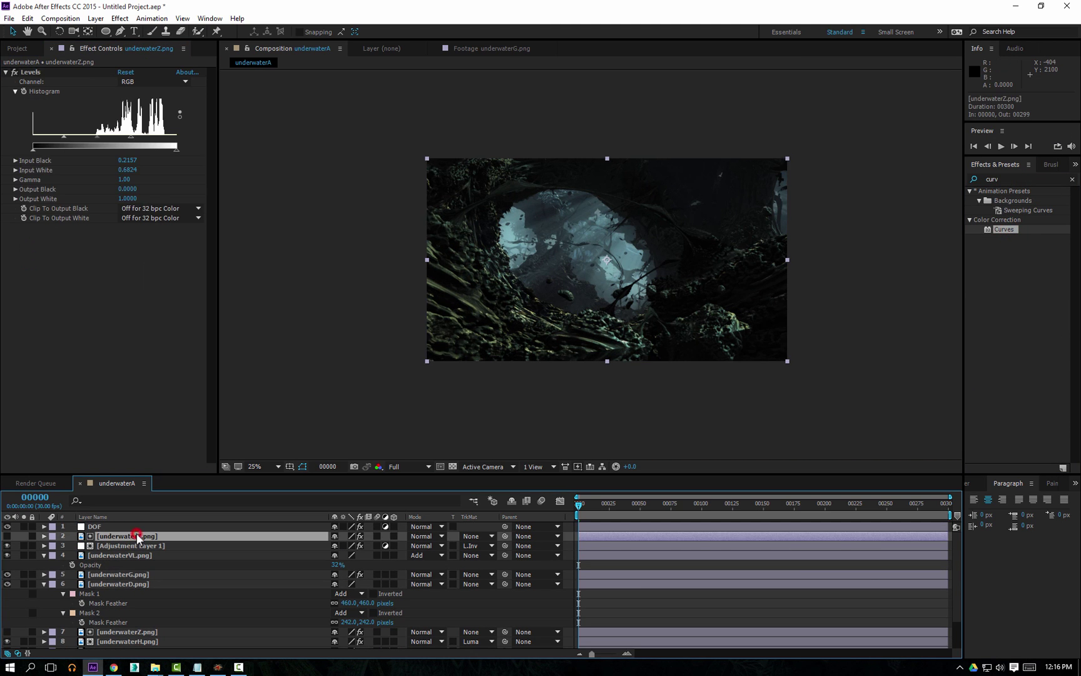
click(479, 584)
click(491, 639)
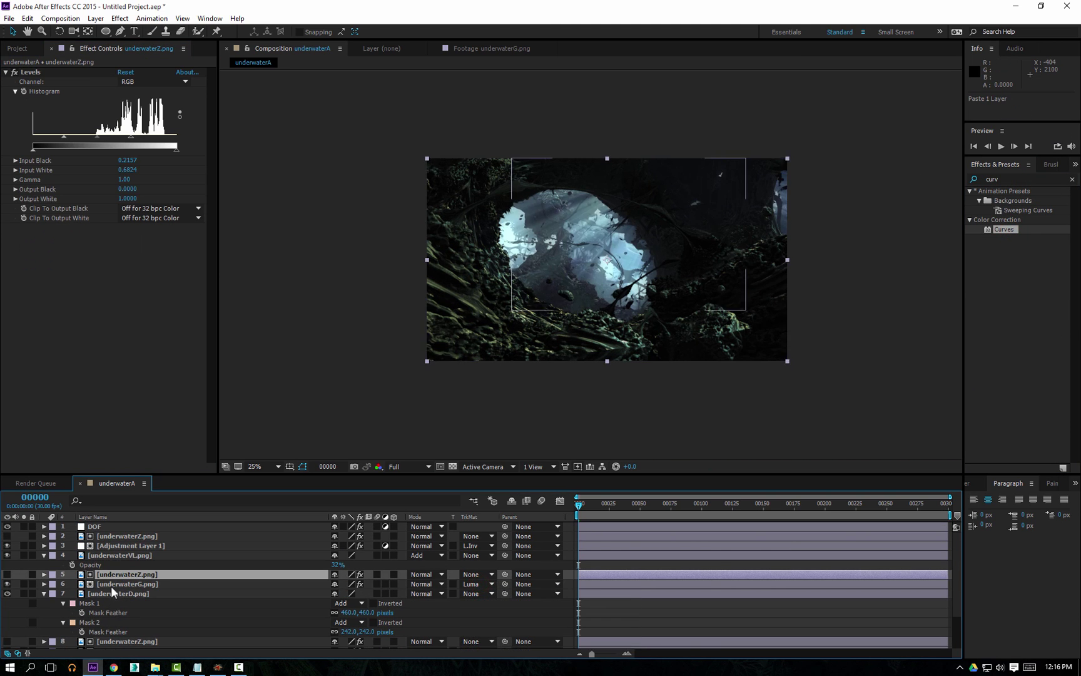
drag(65, 137, 149, 143)
- Lower the midpoint of underwaterG.png's curve slightly more and check the layer in isolation
click(133, 583)
drag(92, 213, 95, 220)
click(23, 584)
click(24, 584)
- Apply Color Balance to underwaterG.png with highlight red -16 and highlight green -26
middle_drag(882, 194, 869, 171)
click(1027, 176)
text(co)
click(981, 87)
drag(1014, 200, 124, 368)
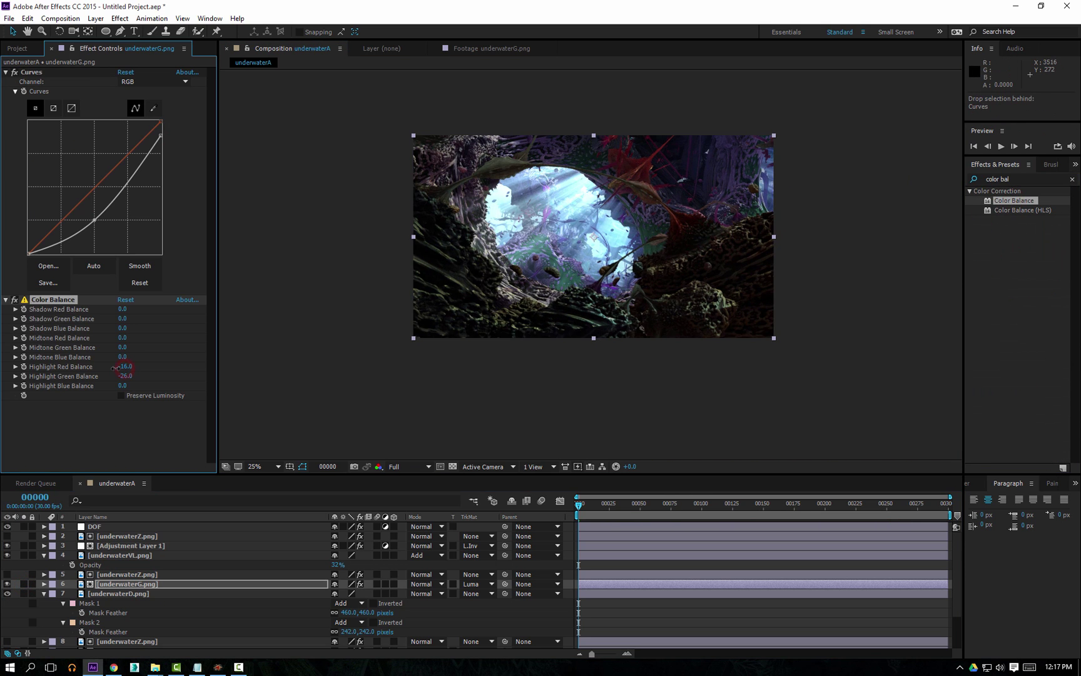
- Check the composite up close and create another adjustment layer above DOF
middle_drag(611, 315, 618, 303)
scroll(601, 309, up, 2)
middle_drag(695, 217, 699, 310)
scroll(741, 349, down, 2)
scroll(699, 309, up, 2)
click(102, 527)
key(ctrl+alt+y)
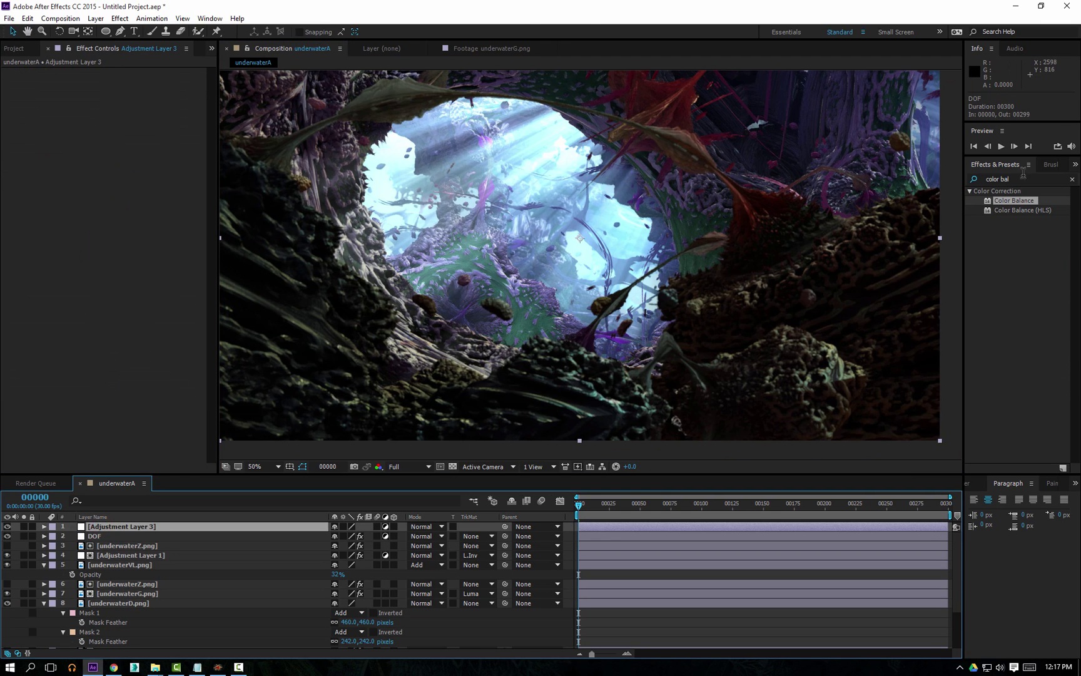
- Apply Magic Bullet Looks to the new adjustment layer and open its look editor
click(1013, 179)
text(look)
double_click(1022, 200)
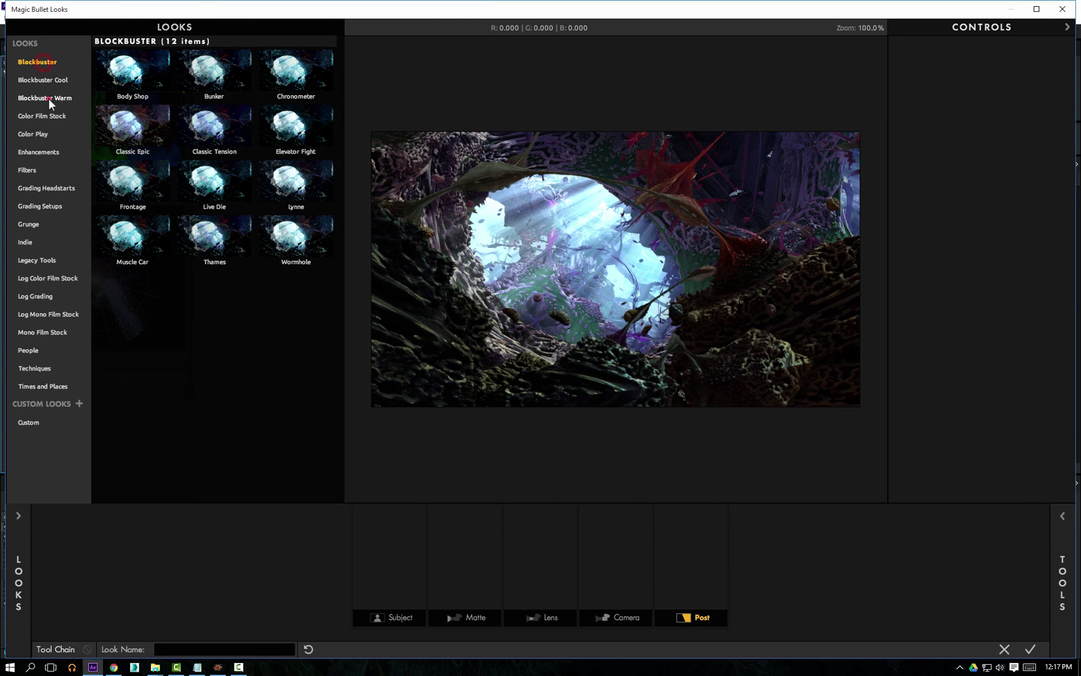
- Compare the preset looks and load Emeraldaze from the Color Play category
click(50, 387)
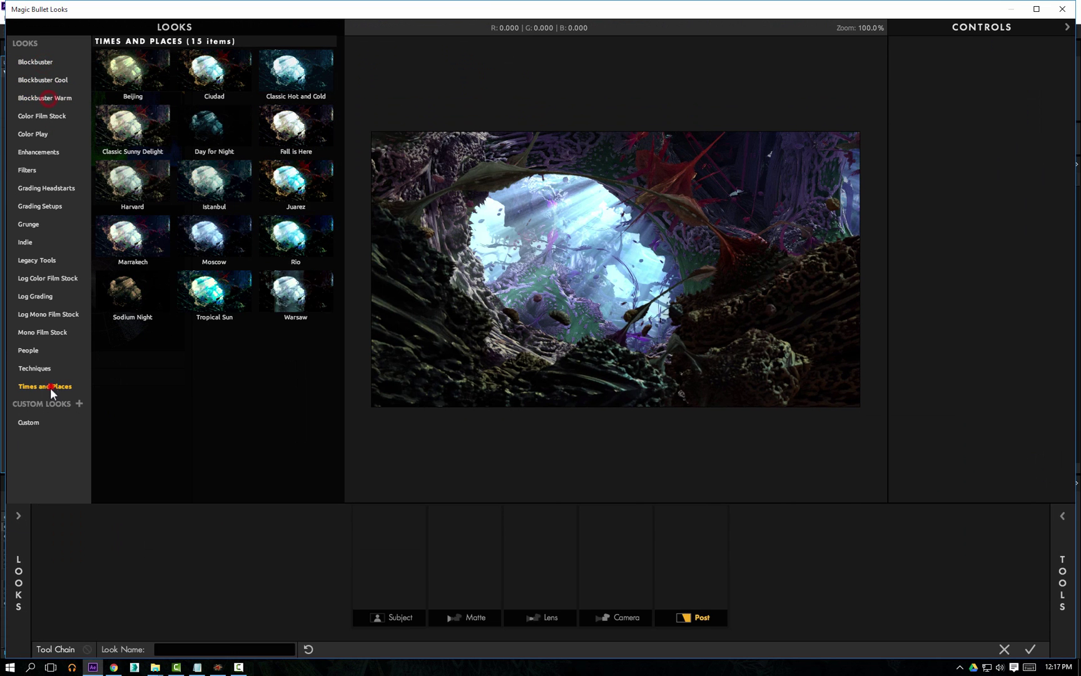
click(216, 188)
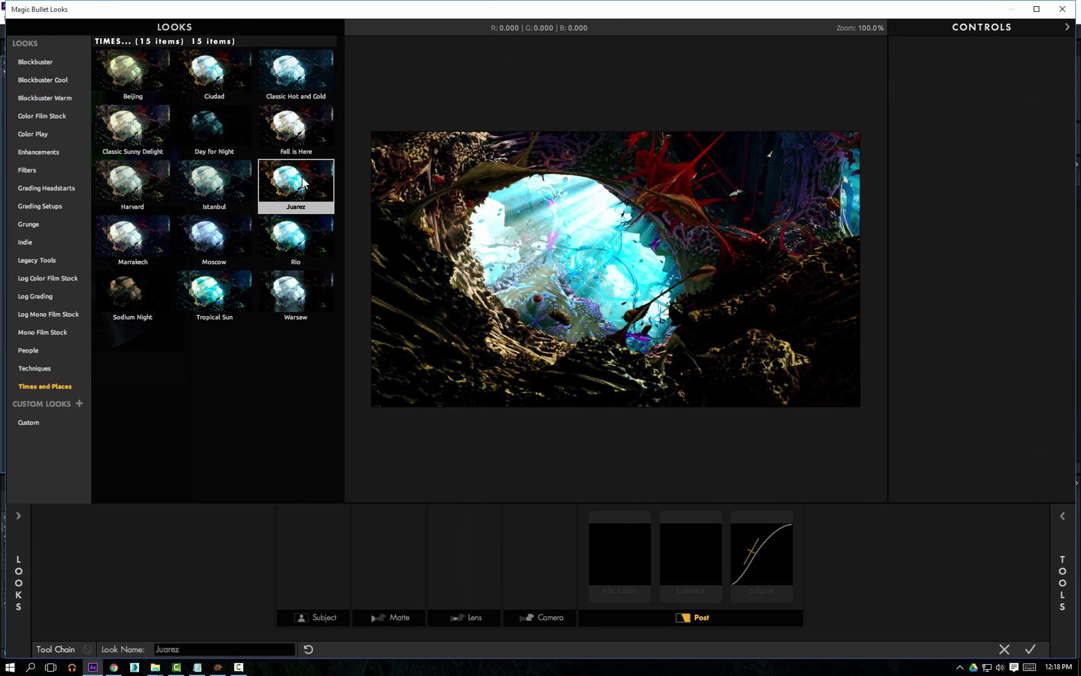
click(144, 240)
click(34, 368)
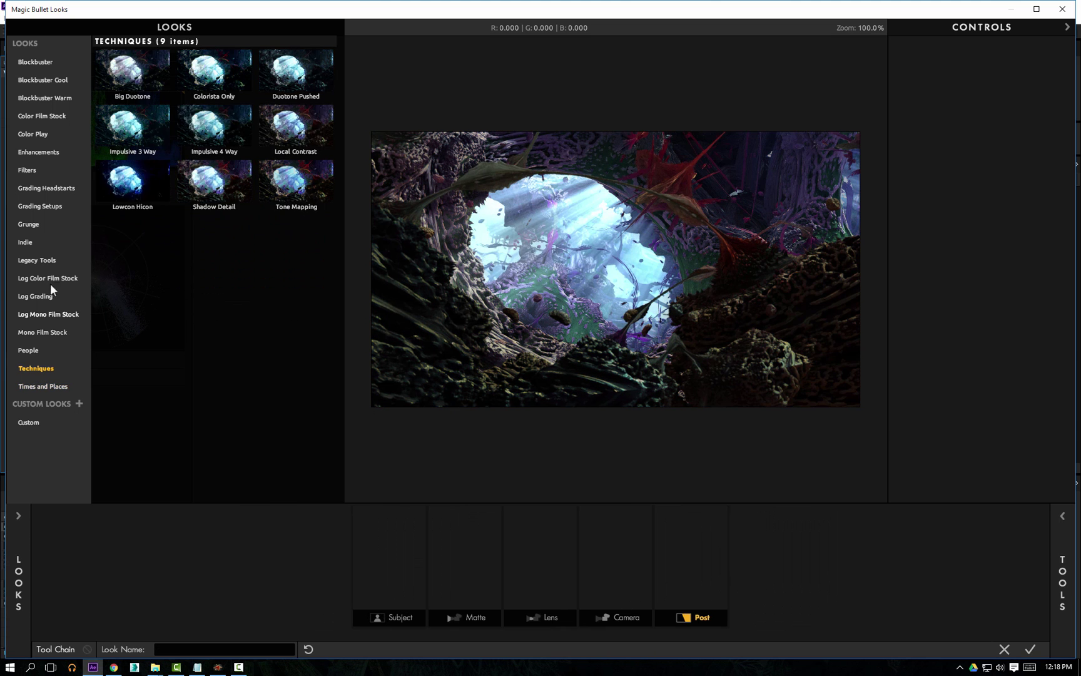
click(25, 241)
click(34, 134)
click(137, 72)
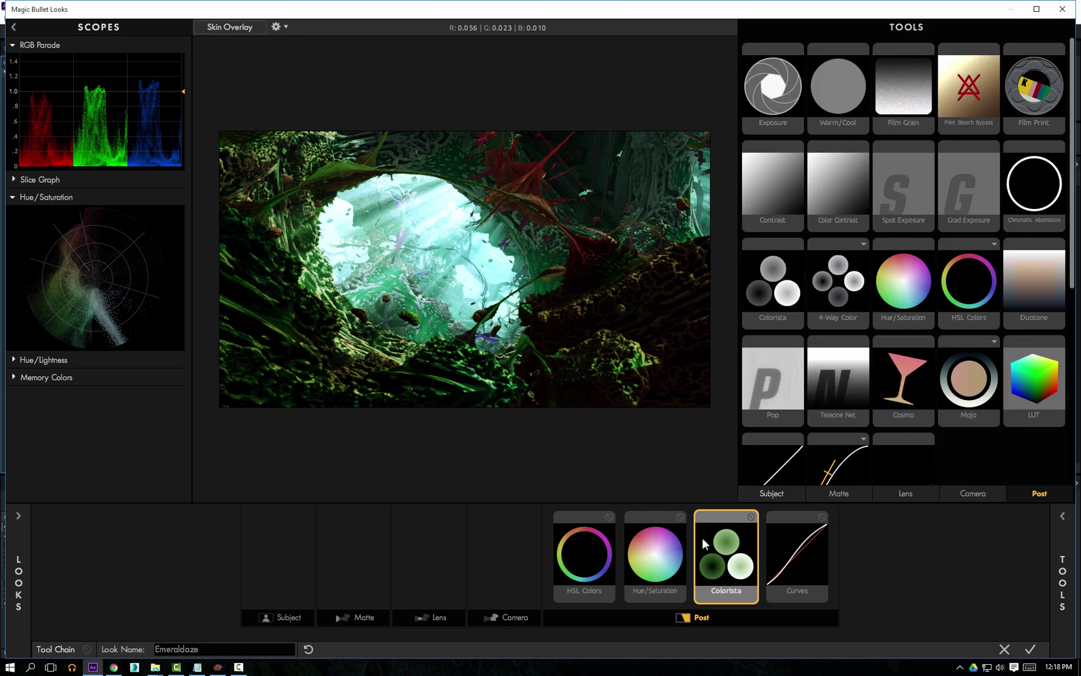
- Reduce the green tint in the look's Colorista tool, fine-tune shadow, midtone and highlight brightness, and accept the look
click(730, 567)
drag(925, 128, 1057, 175)
drag(897, 167, 896, 164)
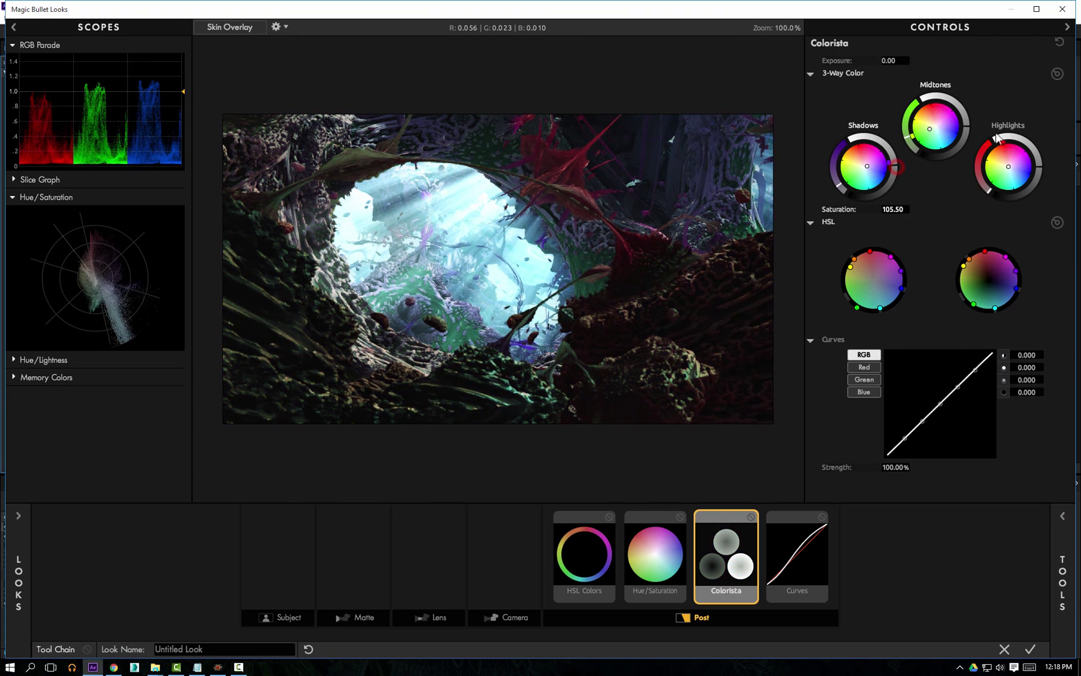
drag(1040, 167, 1040, 169)
drag(968, 127, 968, 129)
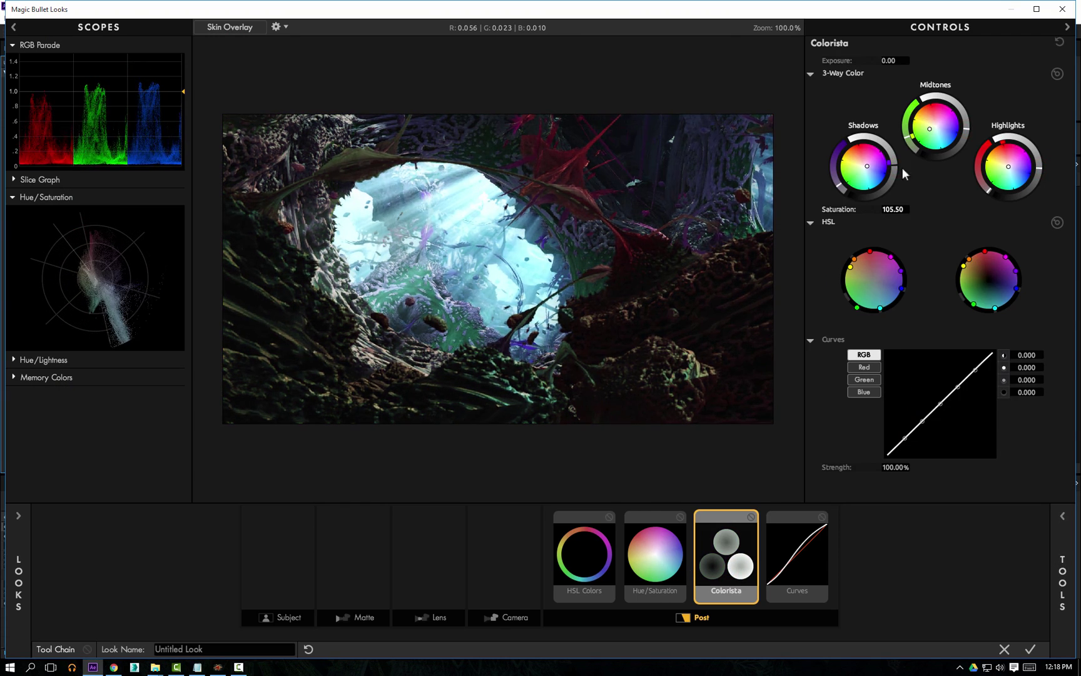
click(1031, 651)
- Compare the image with and without underwaterG.png and set that layer's opacity to 50%
click(25, 564)
click(8, 593)
click(125, 593)
key(t)
click(338, 603)
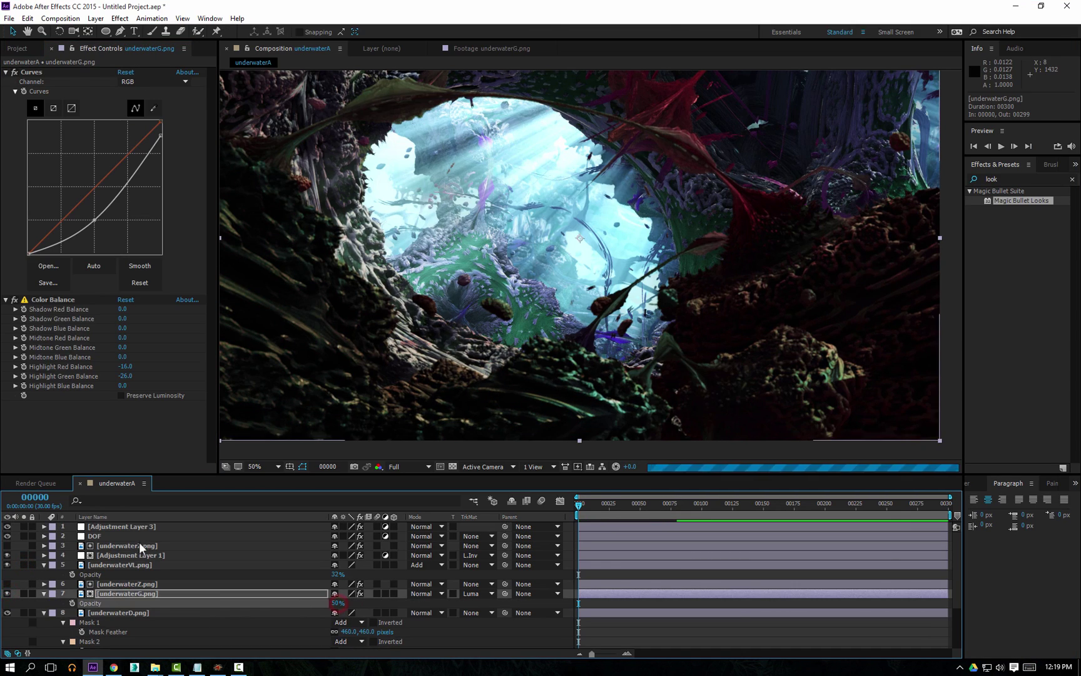
text(50)
key(Return)
- Reopen the top adjustment layer's look, add a Diffusion tool to the Matte stage, and adjust its size
click(136, 529)
click(40, 103)
click(40, 102)
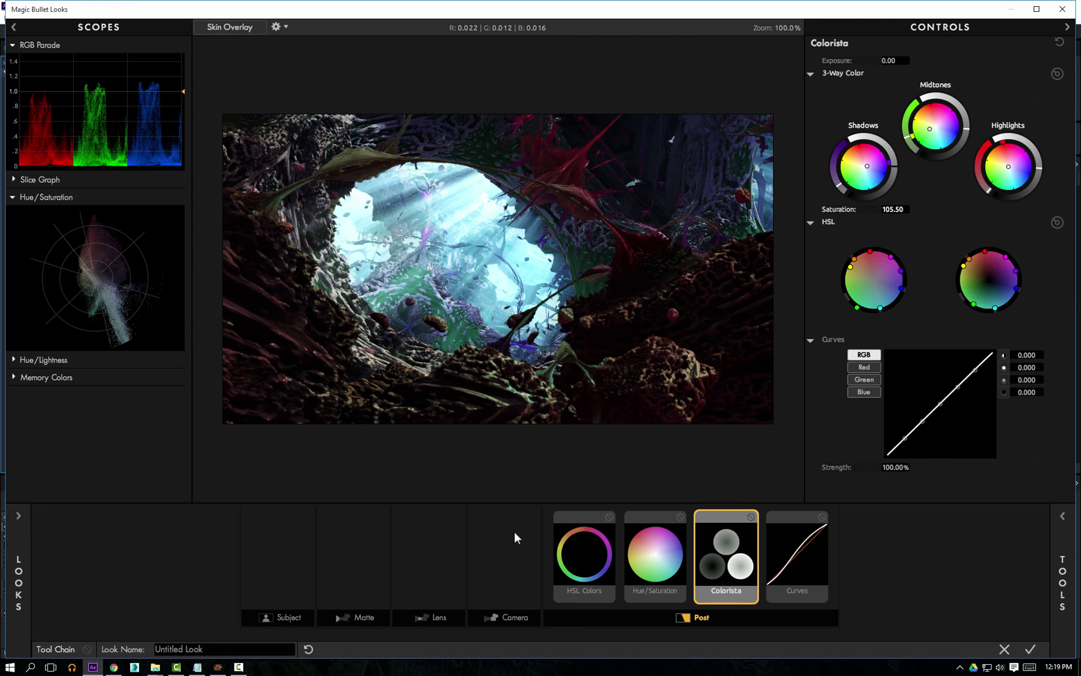
click(1058, 539)
click(848, 494)
double_click(959, 80)
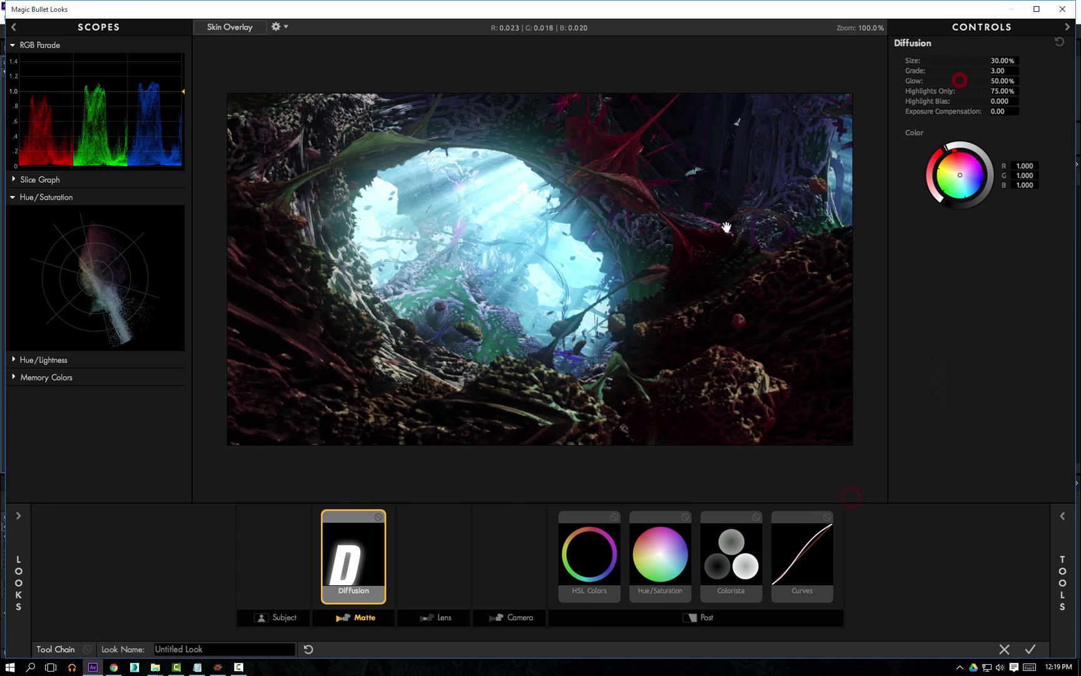
drag(1000, 61, 1000, 71)
- Add a Lens Vignette and adjust its amount, and shift the Colorista shadows toward blue and midtones toward teal
click(1067, 568)
click(926, 493)
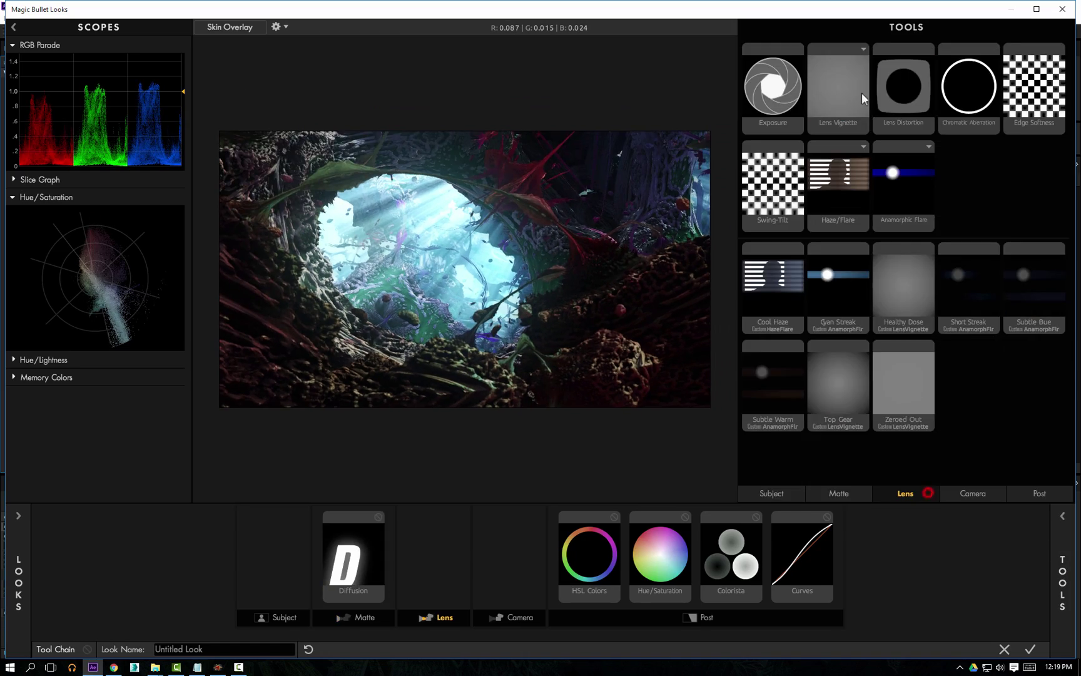
double_click(846, 88)
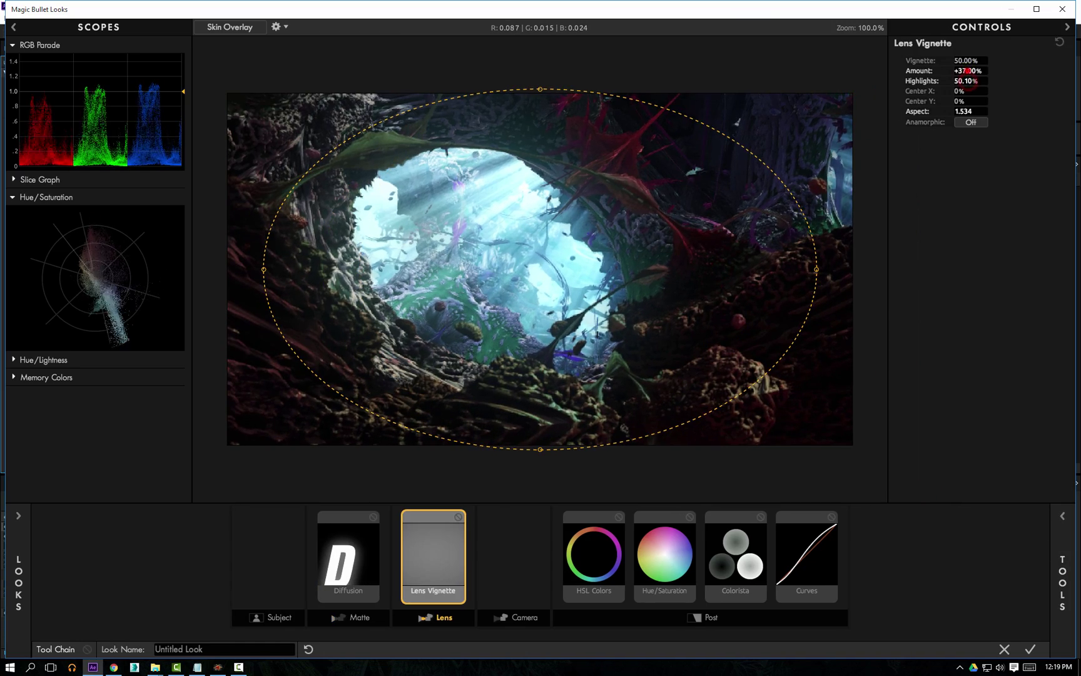
mouse_move(967, 71)
mouse_down()
mouse_move(955, 70)
mouse_move(979, 70)
mouse_up()
click(749, 572)
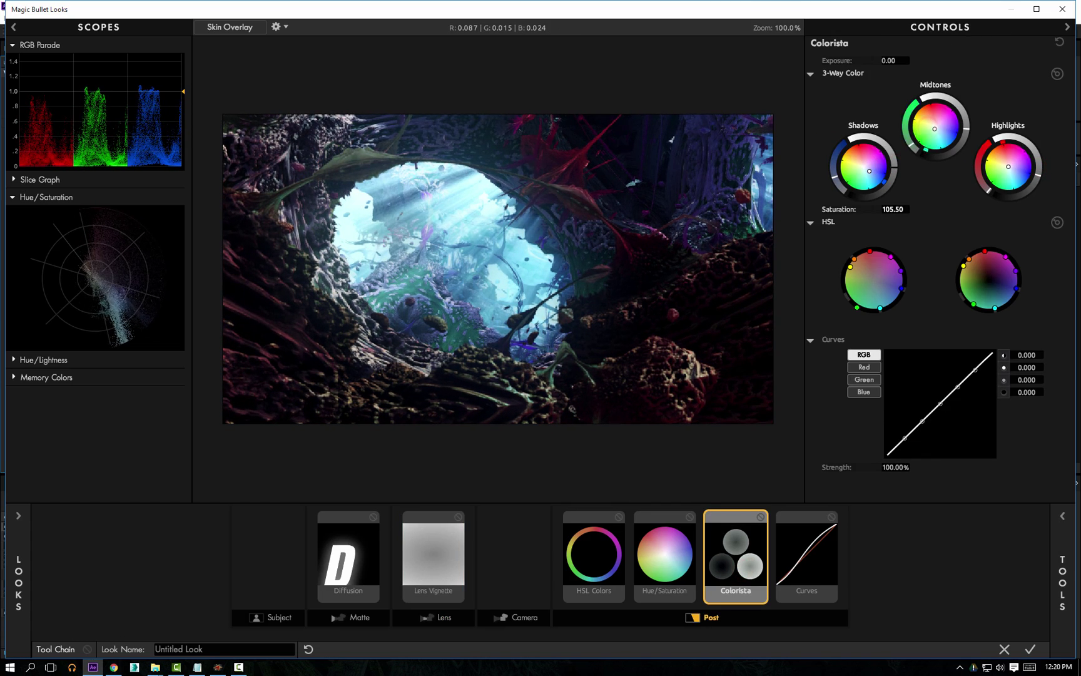
- Add a Spot Exposure to the Subject stage, shrink it to radius 0.295, and center it over the red plant
click(1059, 539)
click(833, 89)
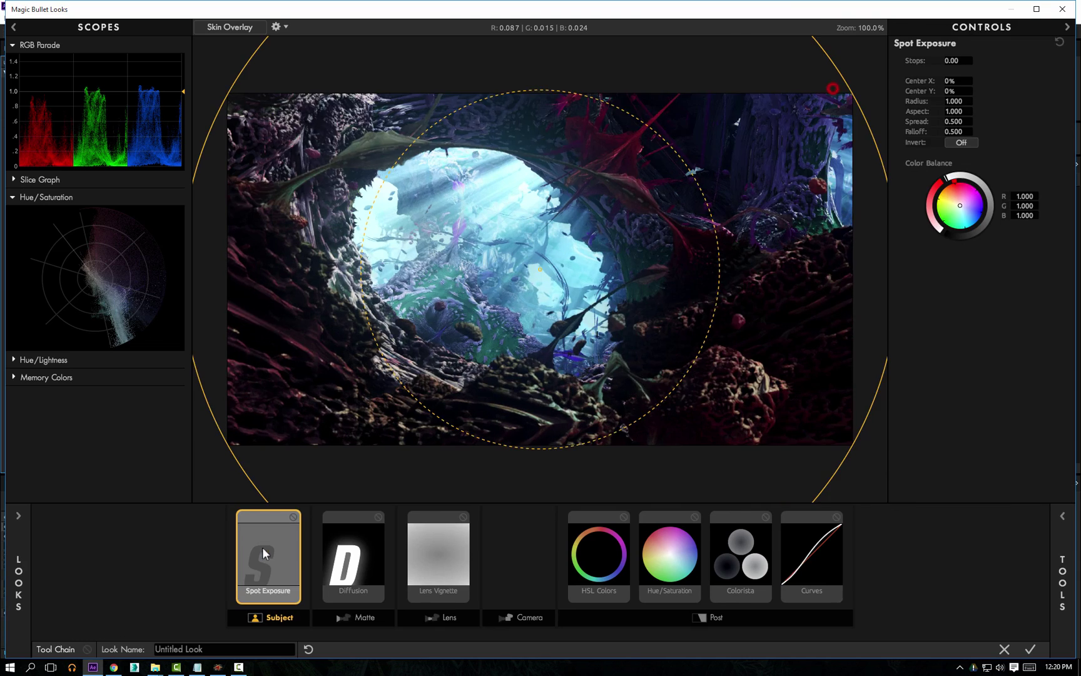
drag(617, 227, 615, 230)
drag(838, 69, 638, 231)
drag(540, 269, 685, 167)
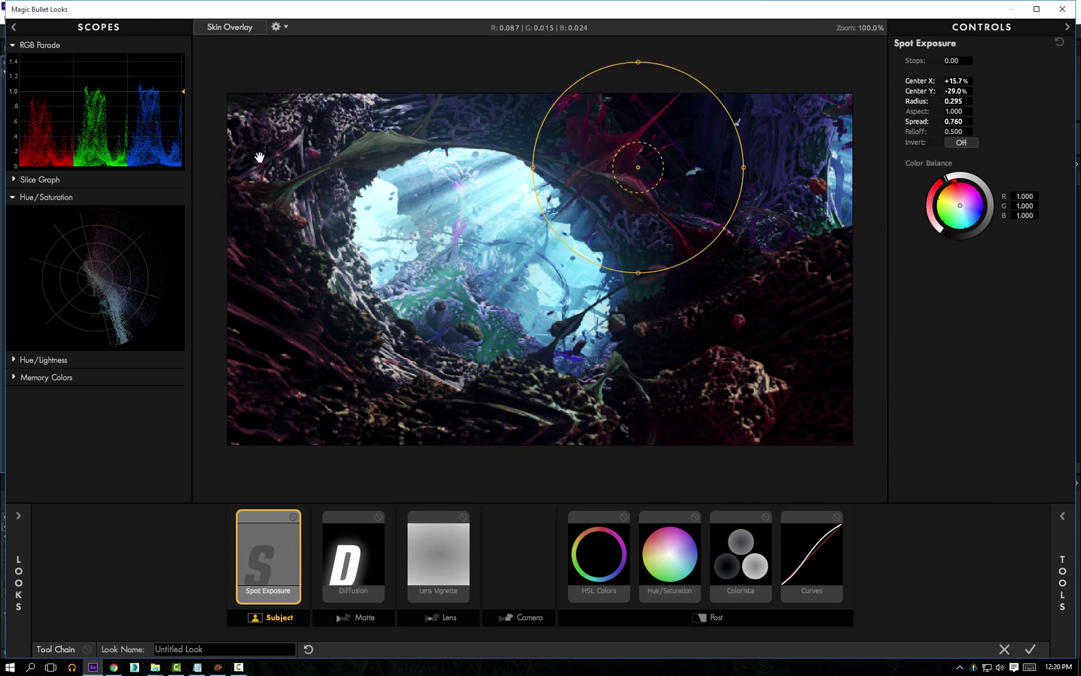
- Set the spot exposure to +1.00 stops, widen it to aspect 1.66 with spread 0.82, and give it a reddish tint
drag(247, 156, 622, 150)
drag(729, 161, 785, 157)
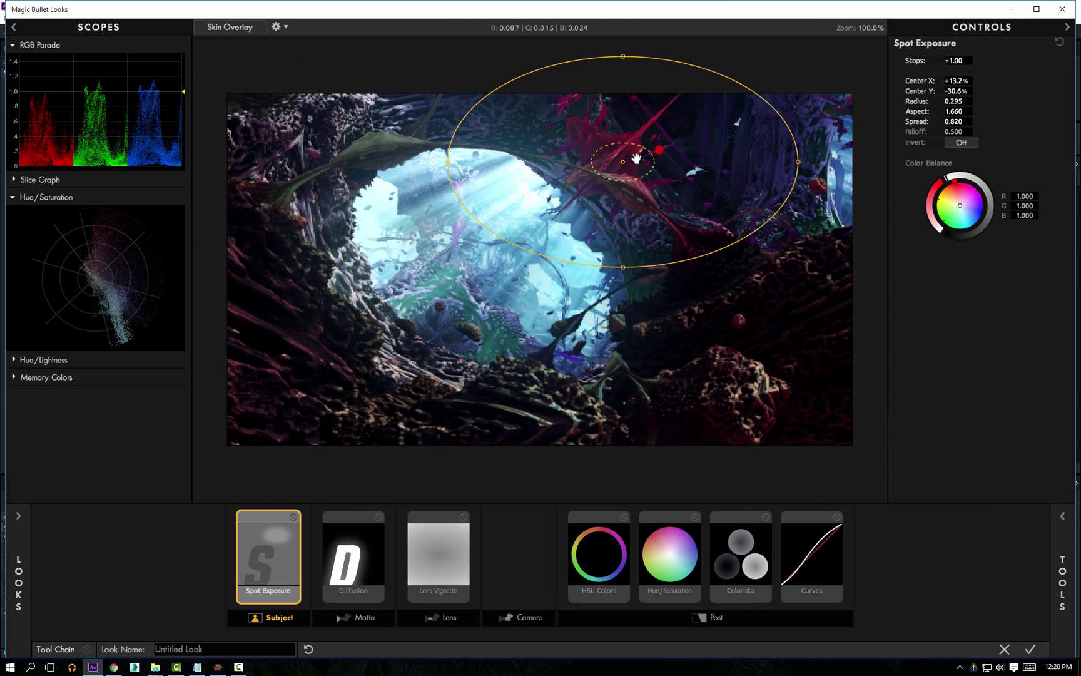
drag(624, 161, 628, 158)
drag(960, 205, 947, 32)
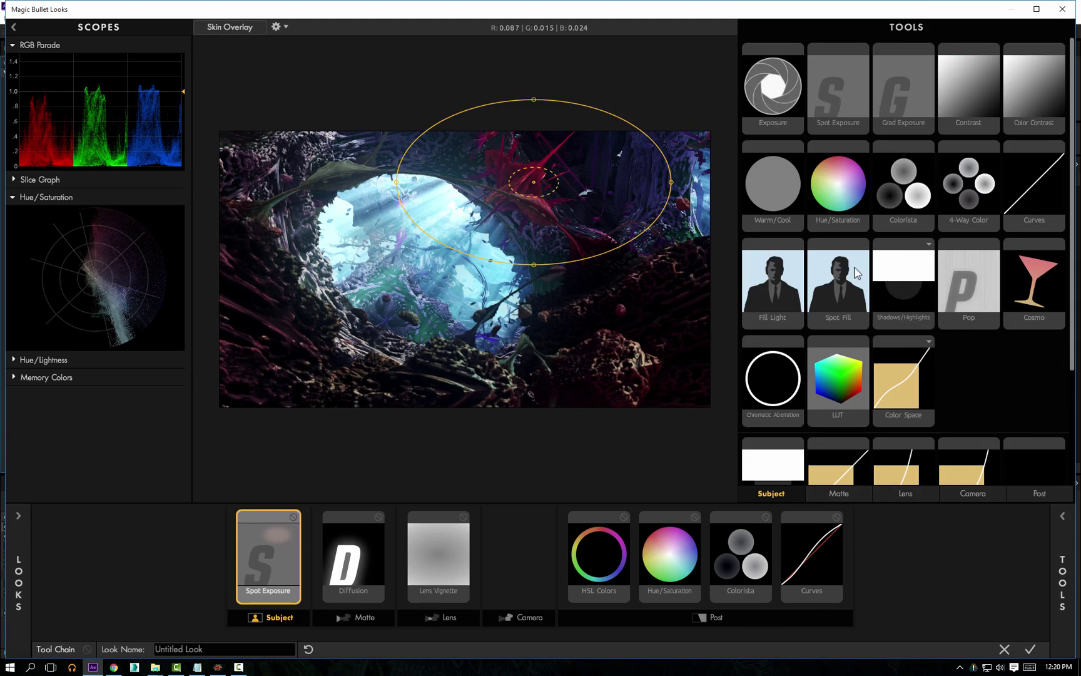
- Add a second Spot Exposure to the Subject stage and shrink it over the rocks in the lower right of the image
drag(839, 222, 303, 557)
drag(834, 74, 813, 87)
drag(538, 271, 736, 352)
drag(817, 278, 829, 265)
- Set the second spot exposure to +2.70 stops, tint it blue (0.565, 0.739, 1.000), and recenter it at +31.1%, +16.3% with spread 0.88
drag(949, 61, 961, 61)
drag(960, 205, 971, 215)
drag(956, 61, 970, 61)
drag(798, 240, 808, 220)
drag(751, 353, 747, 328)
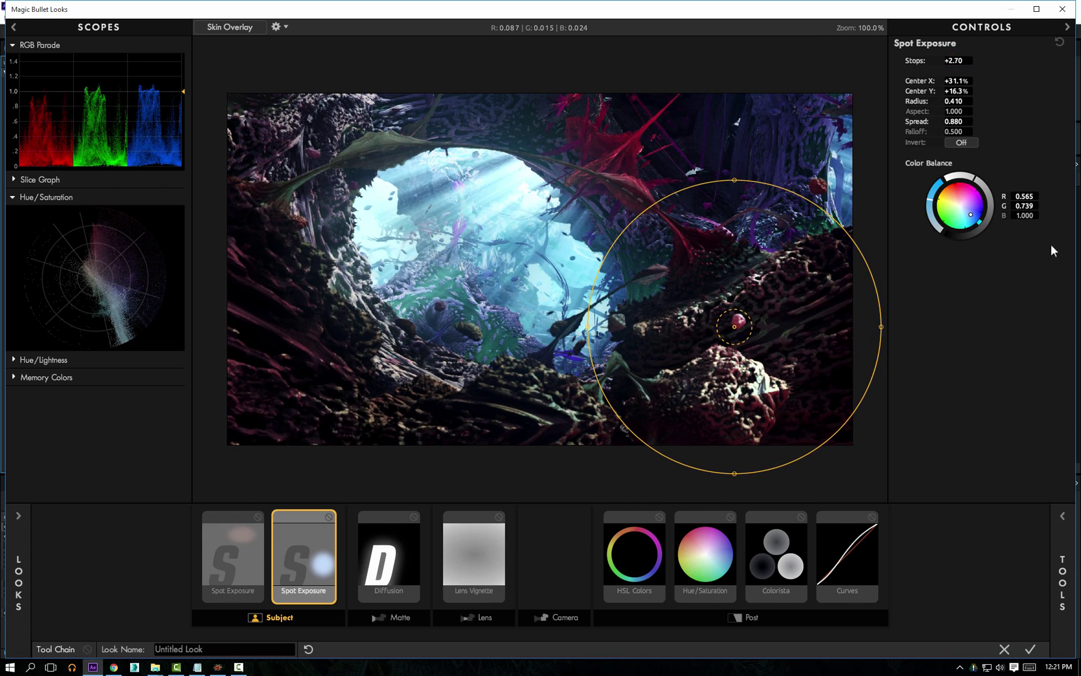
- Add a third Spot Exposure to the Subject stage, shrink it, and move it over the rocks in the image's lower-left corner
click(1062, 532)
drag(837, 92, 332, 563)
drag(689, 173, 603, 227)
drag(837, 70, 727, 145)
drag(542, 271, 259, 447)
drag(407, 280, 372, 320)
- Set the third spot exposure to -2.50 stops, centered at -55.3%, +52.8% with radius 0.650, and tint it pale cyan (0.799, 0.929, 0.948)
drag(954, 60, 910, 60)
drag(364, 314, 362, 297)
drag(259, 448, 195, 456)
drag(380, 371, 407, 360)
drag(954, 60, 968, 61)
drag(961, 205, 960, 209)
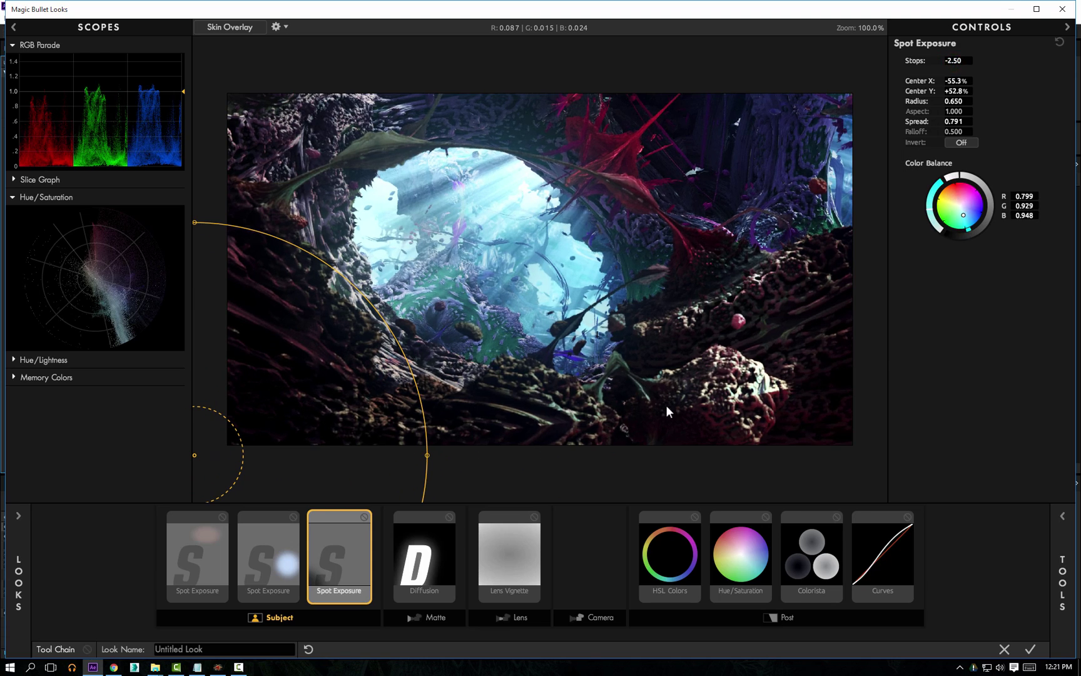
- Add a fourth Spot Exposure to the Subject stage, shrink it, and move it over the image's upper-right corner
click(1060, 518)
click(854, 89)
drag(700, 185, 609, 233)
drag(856, 89, 649, 206)
drag(541, 270, 850, 138)
- Set the fourth spot exposure to +1.80 stops, centered at +55.1%, -41.9%, with radius 0.505 and spread 0.785
drag(954, 60, 971, 60)
drag(850, 139, 885, 122)
drag(790, 196, 748, 229)
drag(954, 61, 960, 61)
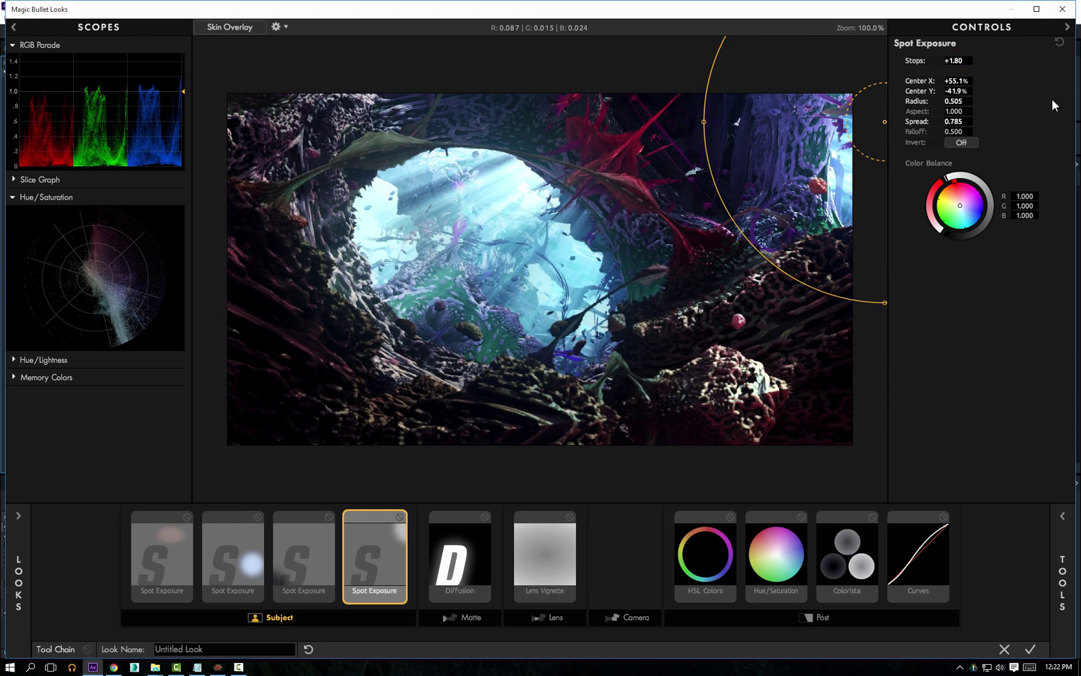
- Add a fifth Spot Exposure with spread 0.888 to the Subject stage, shrink it over the bright cave opening, and darken it
click(1062, 516)
double_click(852, 88)
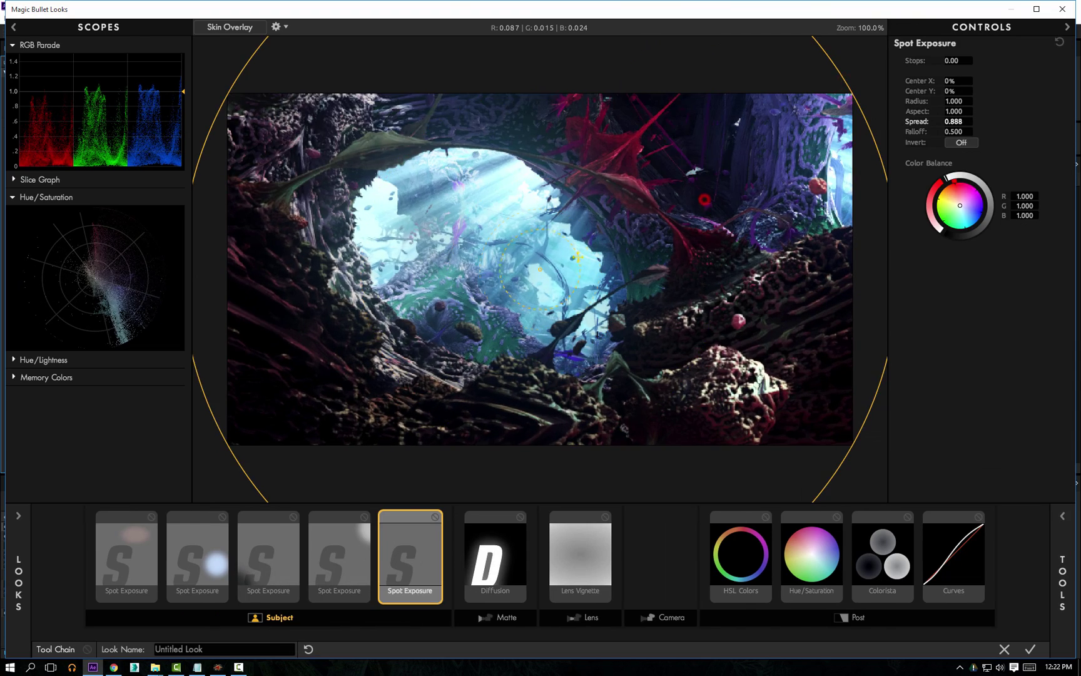
drag(842, 82, 666, 192)
drag(537, 270, 482, 251)
drag(951, 61, 945, 61)
drag(485, 250, 510, 227)
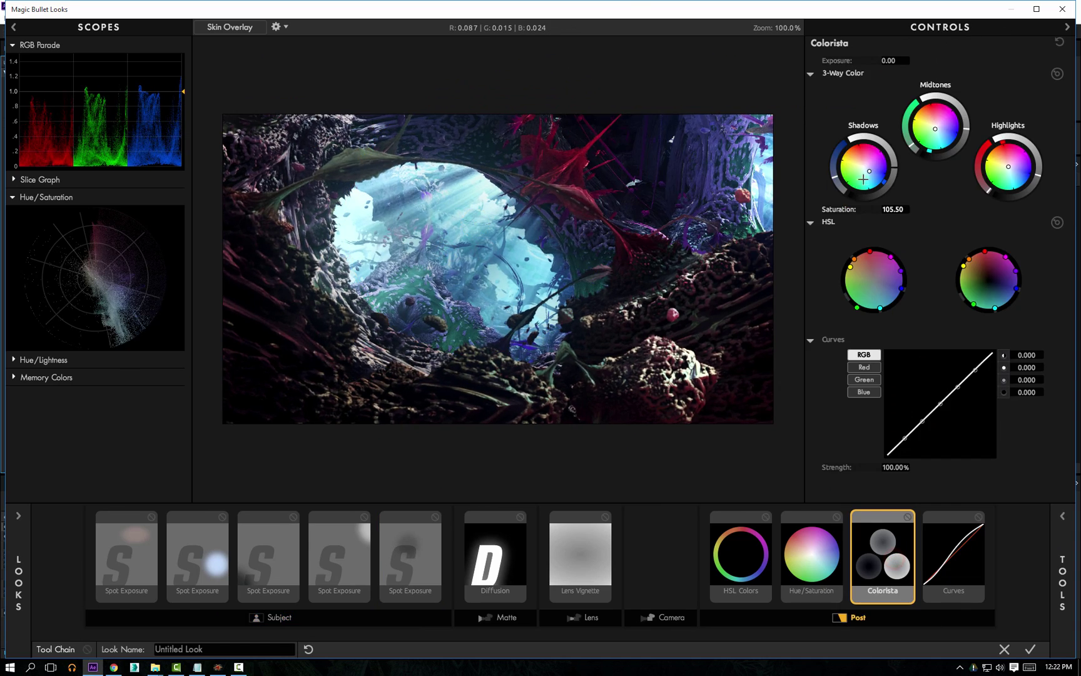
- Fine-tune Colorista's shadow tint and highlight and midtone levels, and shift its cyan and blue hues towards green
drag(864, 174, 869, 170)
drag(1039, 175, 1039, 171)
drag(967, 130, 968, 123)
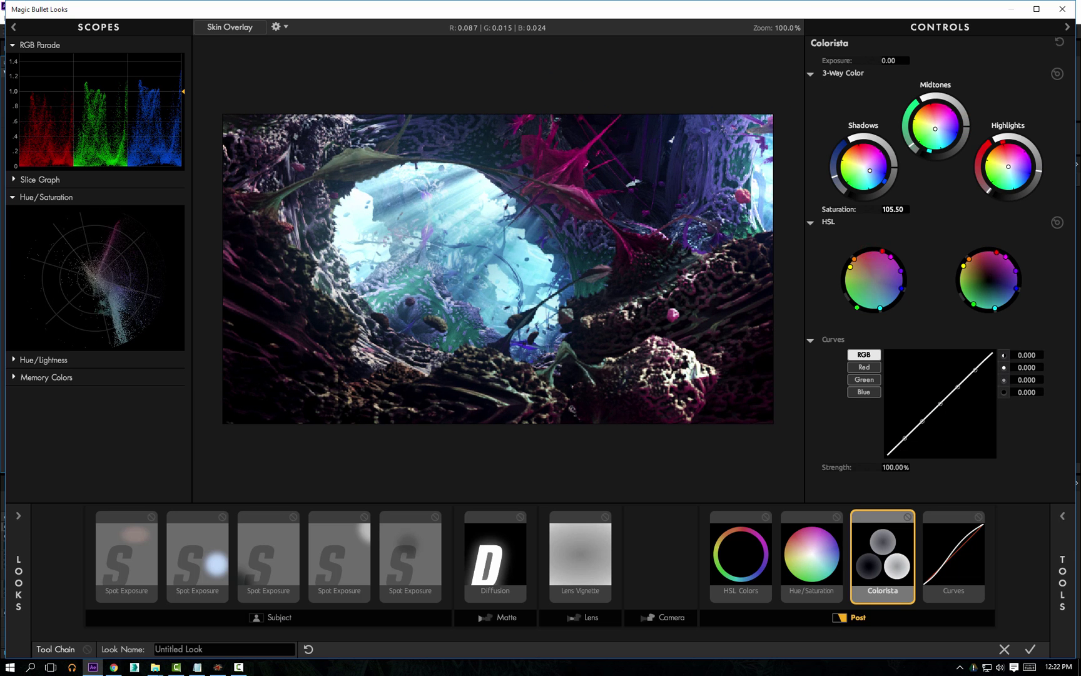
drag(880, 308, 897, 292)
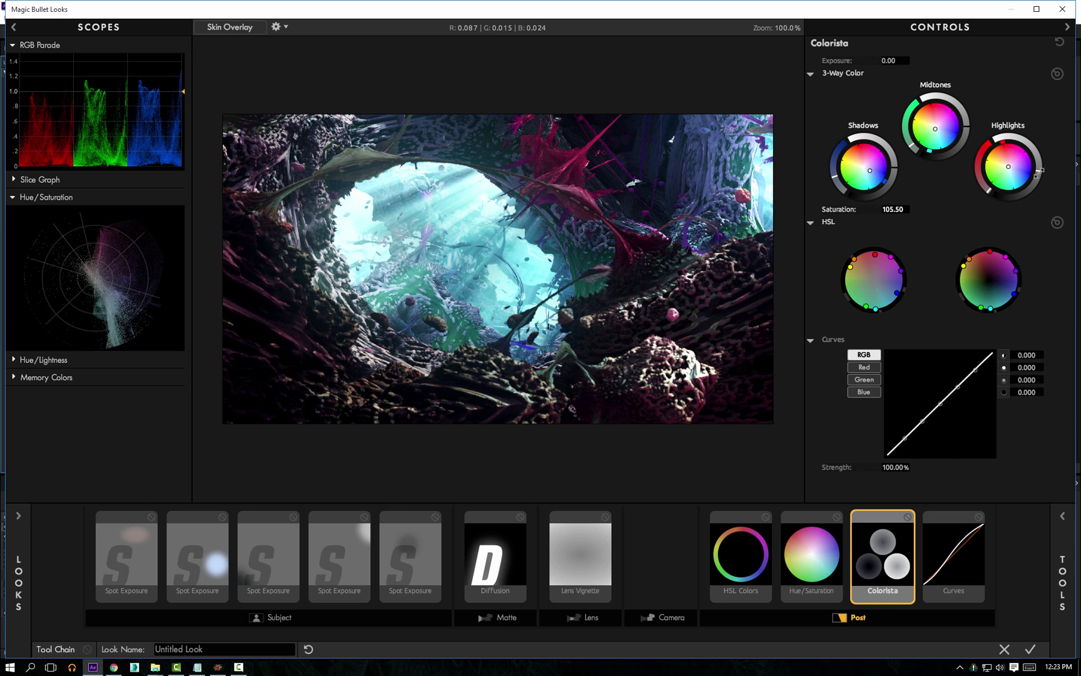
- Add Chromatic Aberration to the Lens stage with Red/Cyan -0.050, Green/Magenta -0.220 and Blue/Yellow -0.050
click(1063, 563)
click(919, 497)
drag(953, 84, 606, 566)
mouse_move(978, 60)
mouse_down()
mouse_move(957, 60)
mouse_move(995, 60)
mouse_move(970, 70)
mouse_move(976, 81)
mouse_up()
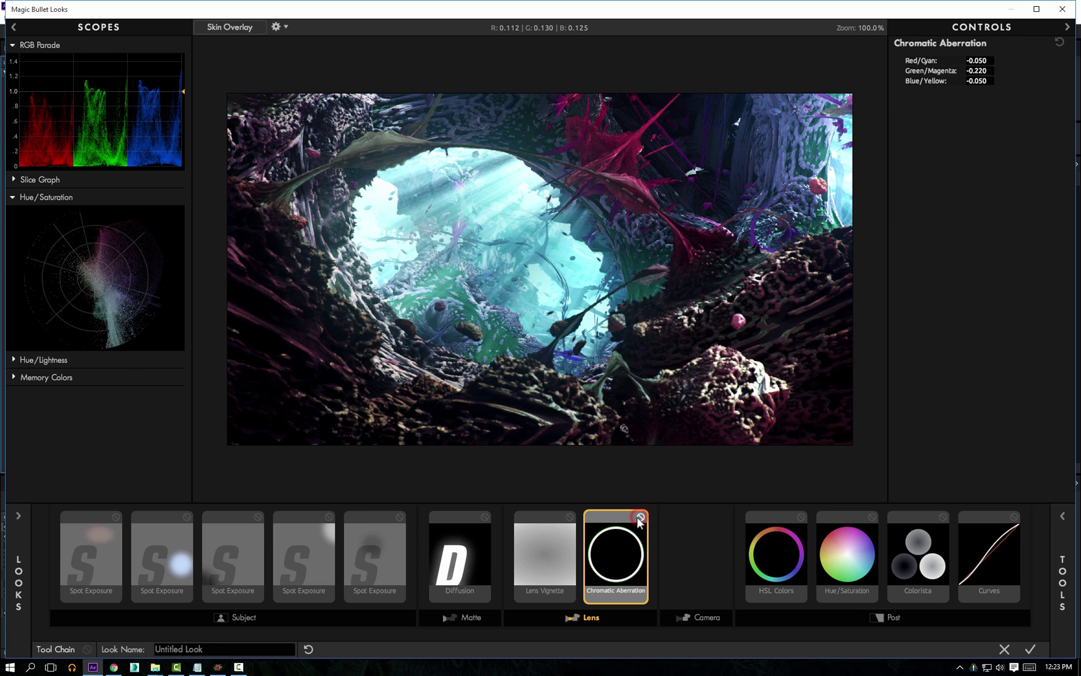
- Add a Gradient to the Matte stage rising from below the image (Y1 +55.5%, Y2 +17.0%), tinted dark blue (0.249, 0.265, 0.357)
click(1062, 523)
click(832, 492)
click(906, 74)
drag(538, 94, 498, 408)
drag(542, 449, 534, 330)
drag(498, 407, 552, 444)
drag(534, 329, 526, 330)
drag(943, 170, 974, 192)
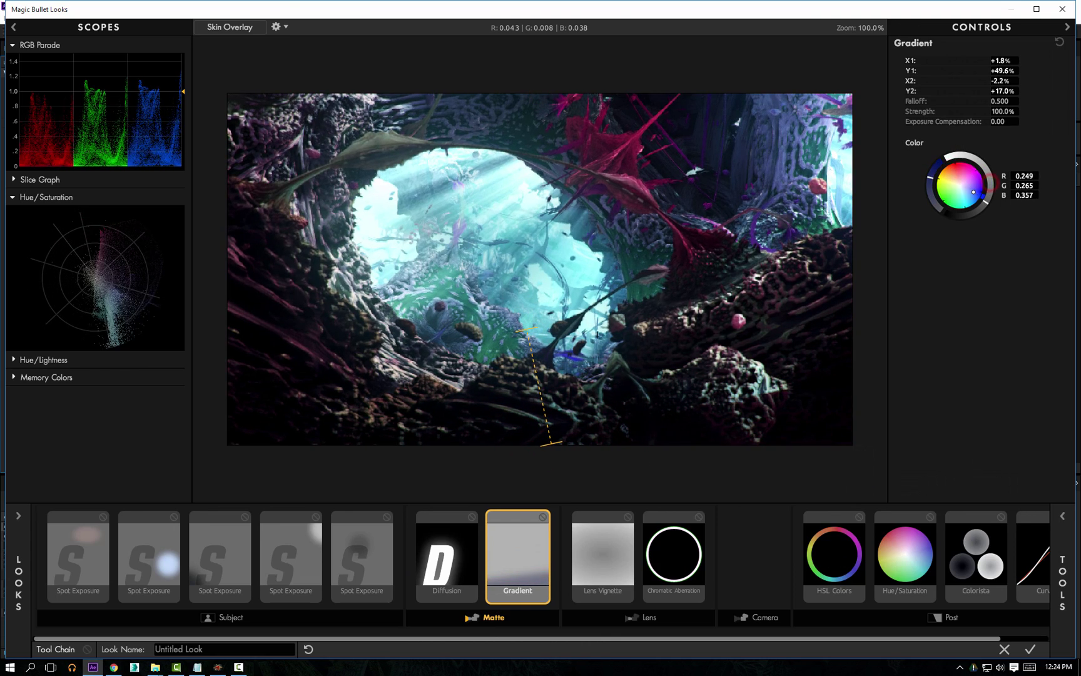
mouse_move(550, 445)
mouse_down()
mouse_move(576, 462)
mouse_move(551, 464)
mouse_up()
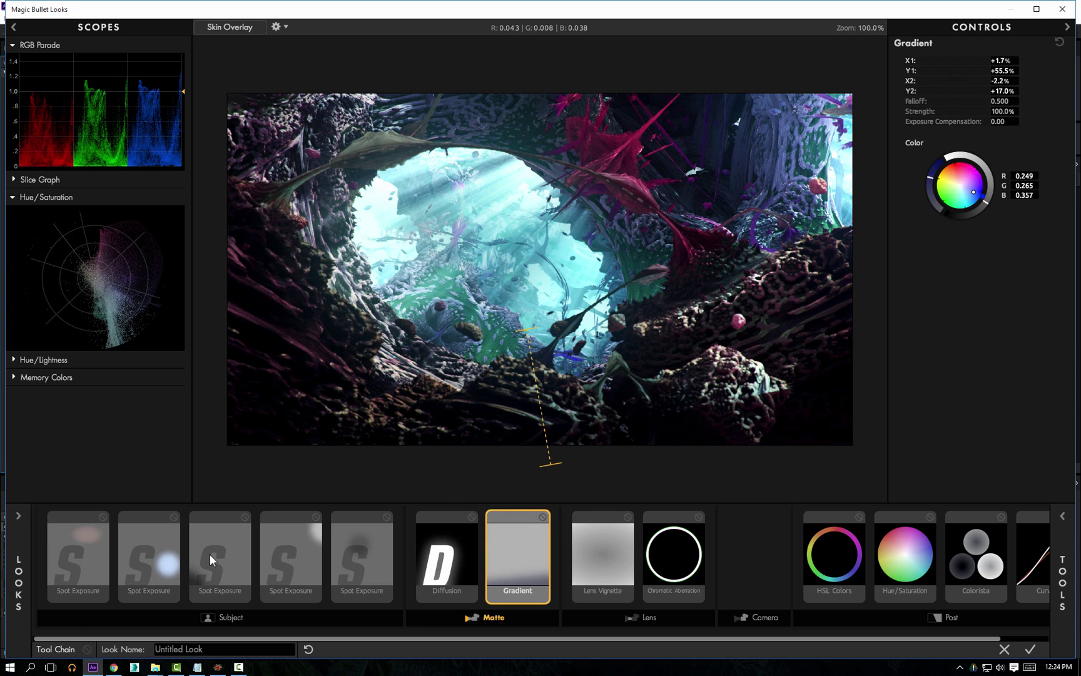
- Apply the finished look to Adjustment Layer 3 and compare the composition with the grading off and on
click(77, 557)
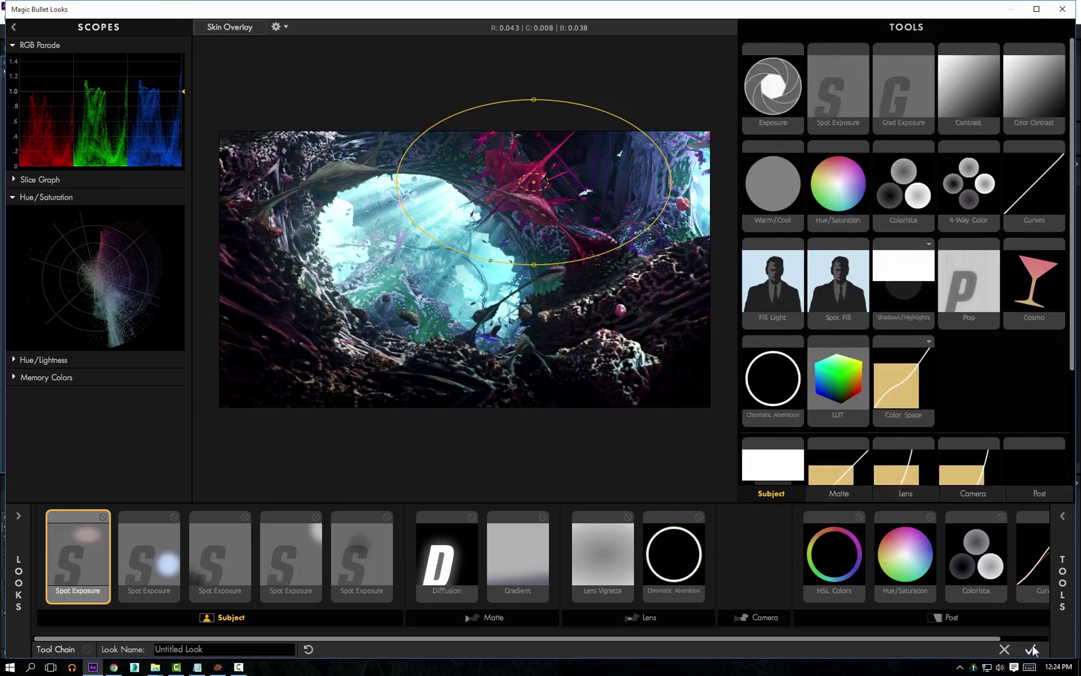
click(1030, 649)
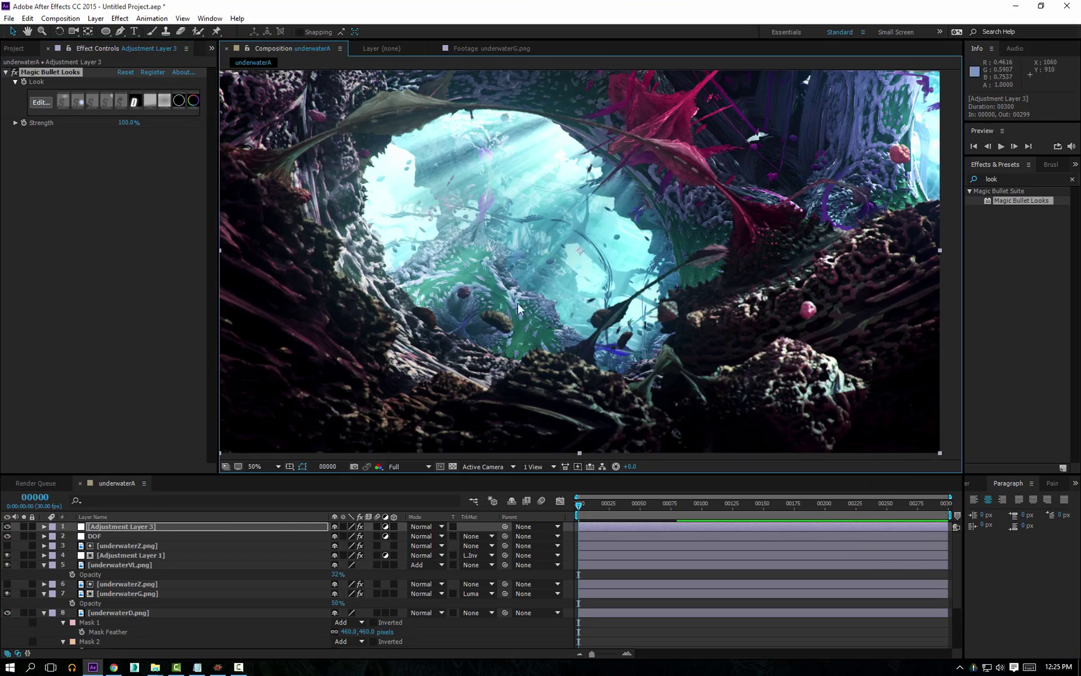
click(7, 527)
click(7, 527)
scroll(494, 246, up, 1)
scroll(495, 246, down, 1)
key(space)
scroll(422, 273, up, 1)
scroll(422, 273, down, 1)
key(space)
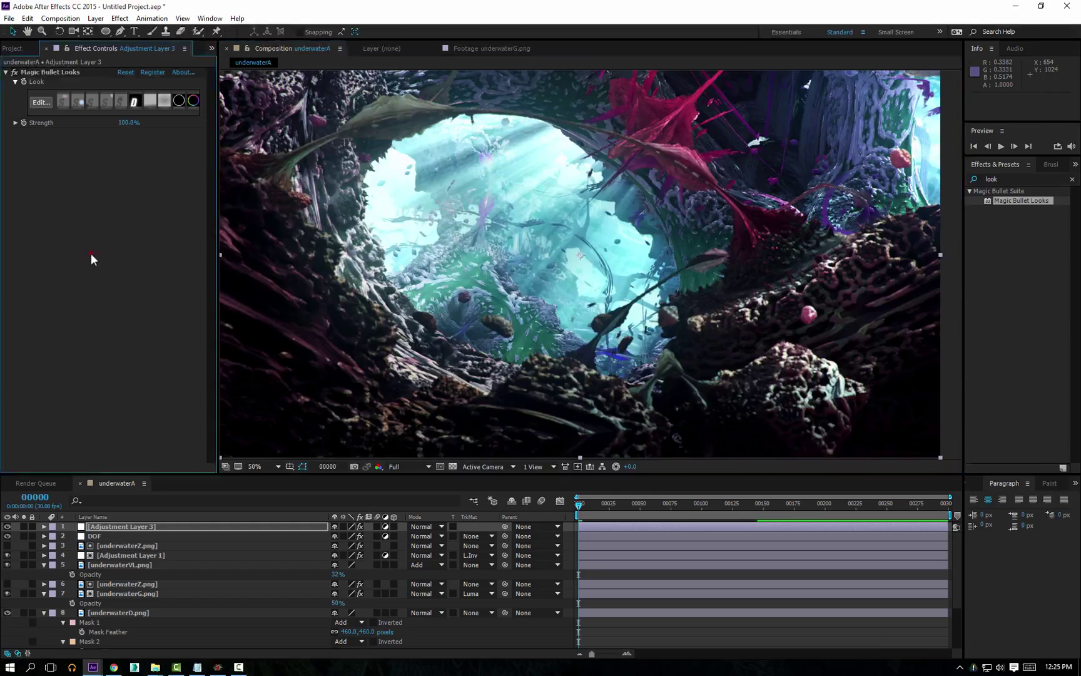
- Create a new composition from the underwaterA composition in the project
click(91, 253)
click(23, 54)
drag(36, 161, 36, 468)
click(296, 592)
- Open the new composition's settings and start editing its frame size
key(ctrl+k)
double_click(478, 232)
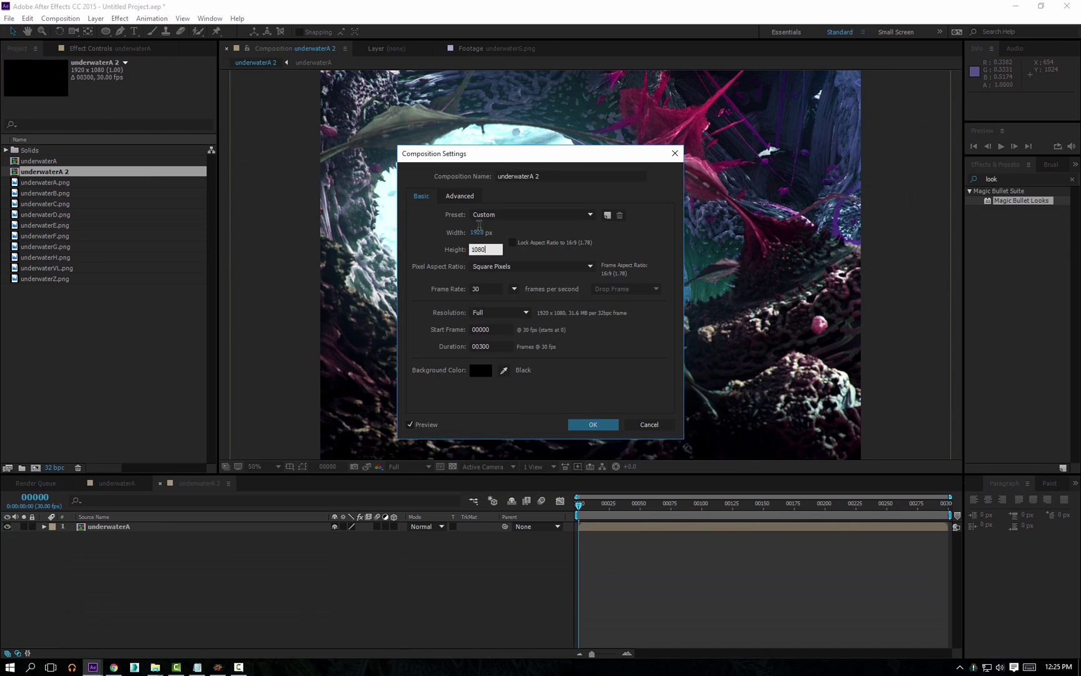